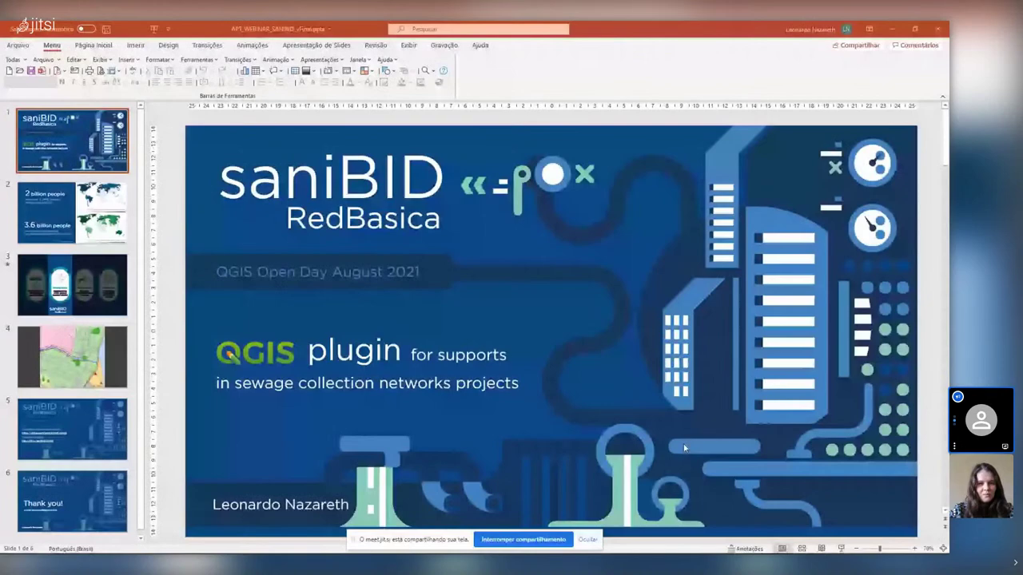
Start the PowerPoint slide show and swap presenter view with the slide show display
click(842, 548)
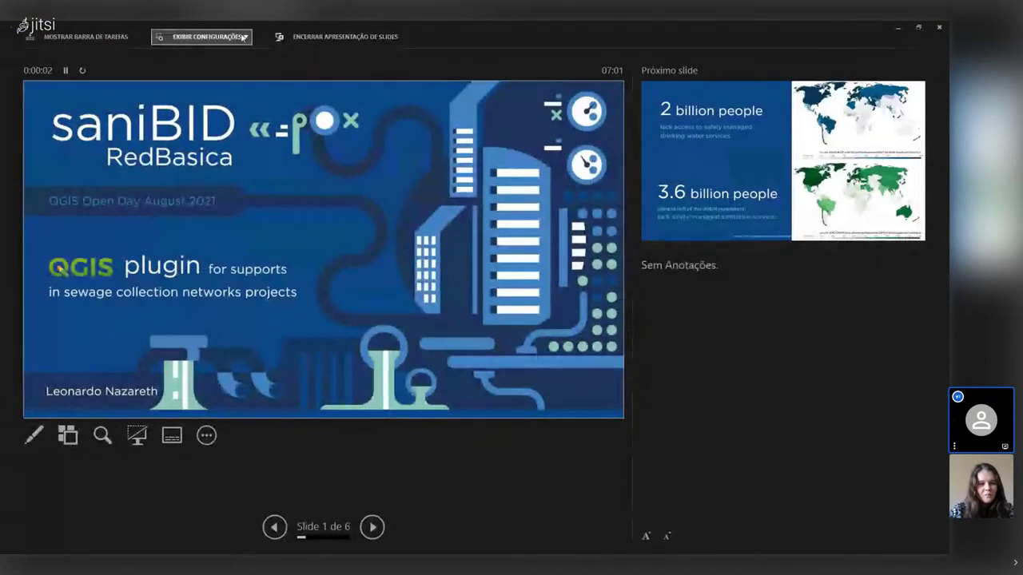
click(204, 37)
click(245, 54)
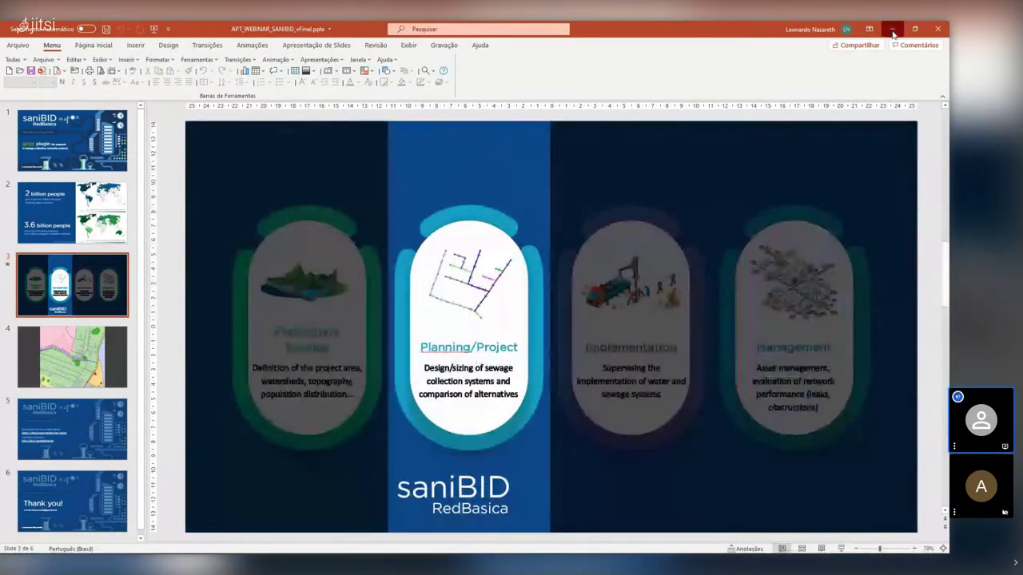
Leave the slideshow and bring up Chrome on the sanibid/red_basica GitHub repository page
key(alt+Tab)
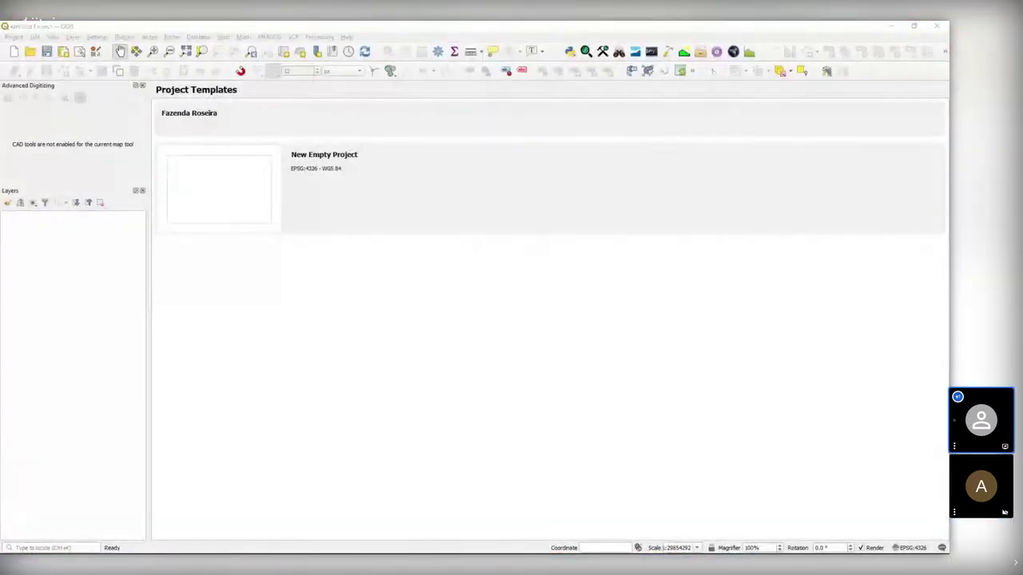
mouse_move(46, 547)
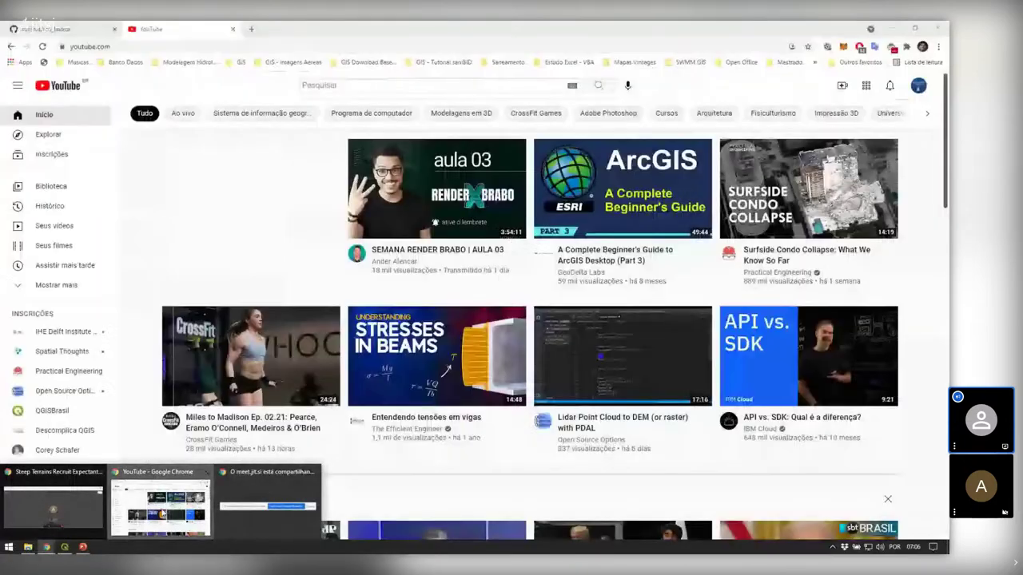
click(163, 512)
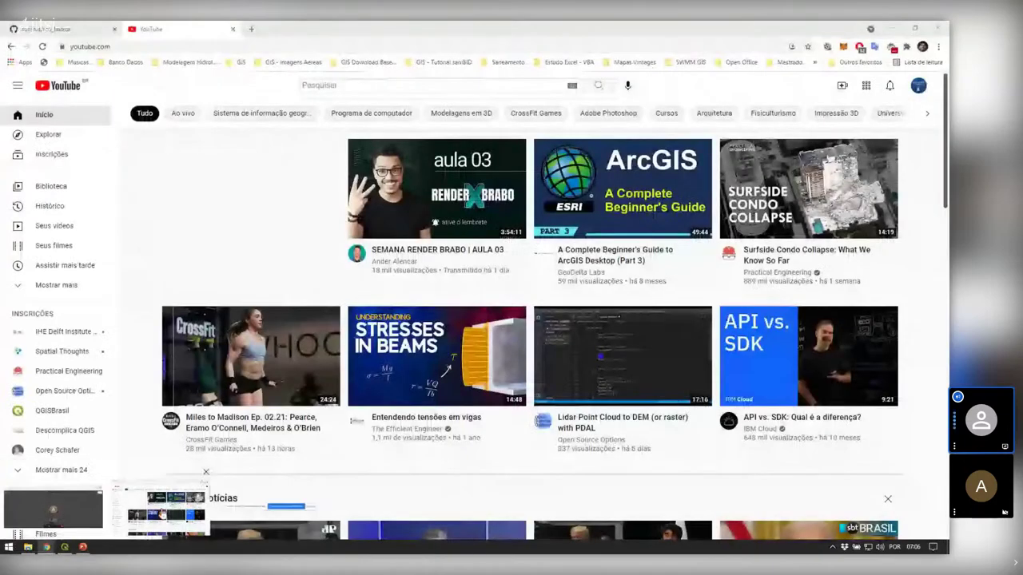
key(ctrl+Tab)
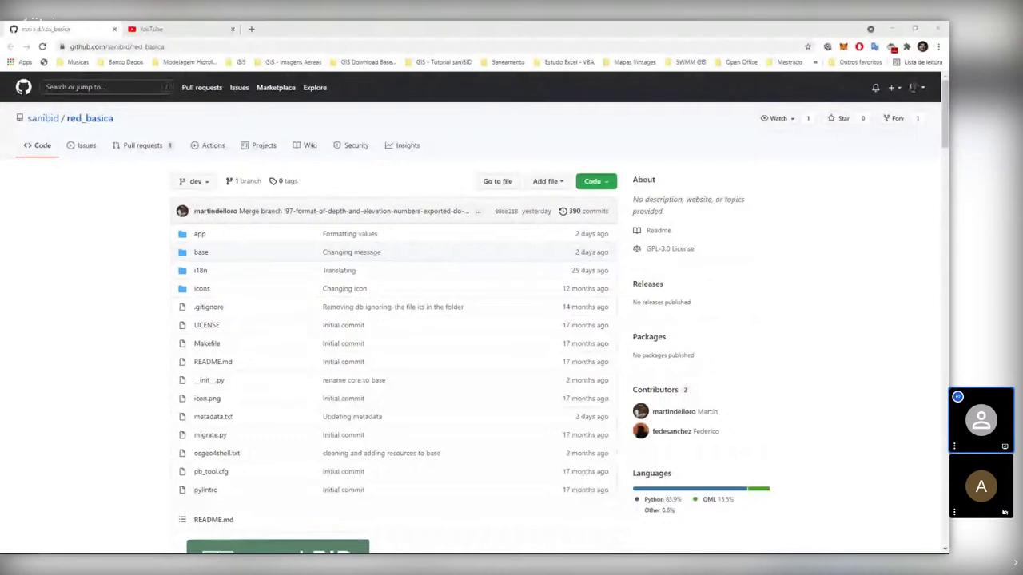
click(833, 309)
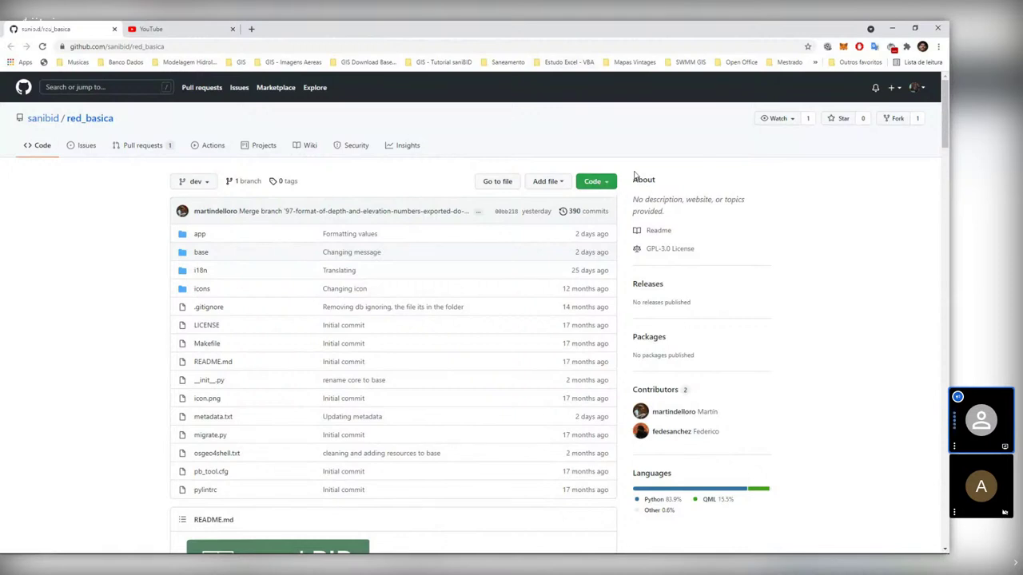
Download the dev branch as red_basica-dev.zip and save it to the desktop
click(607, 186)
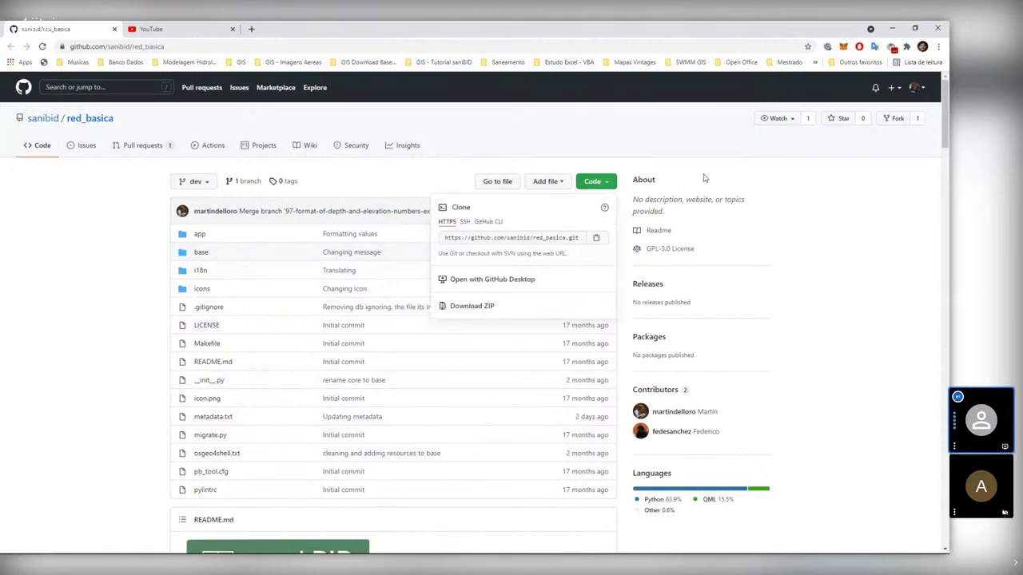
click(604, 191)
click(605, 188)
click(472, 310)
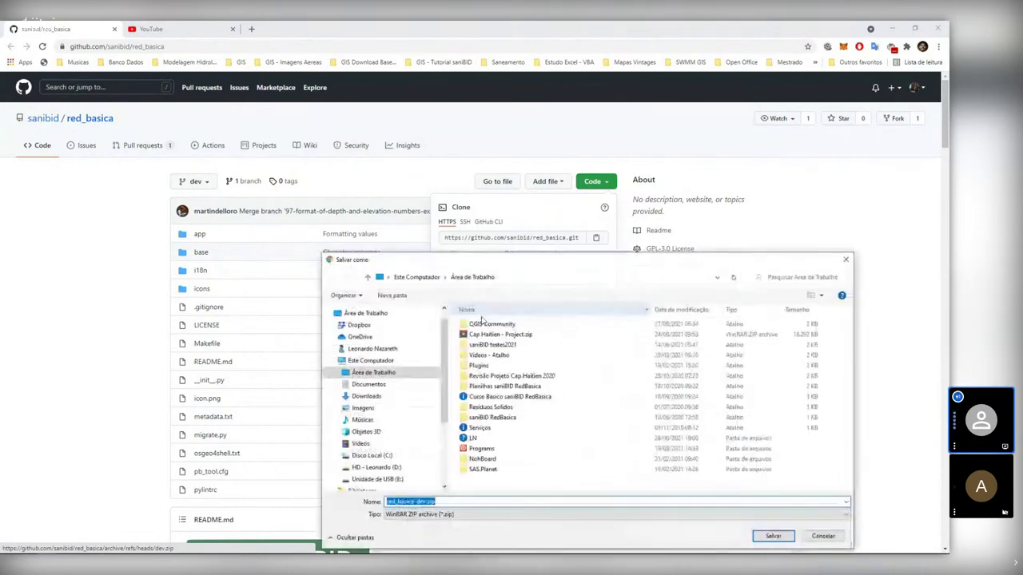
click(772, 537)
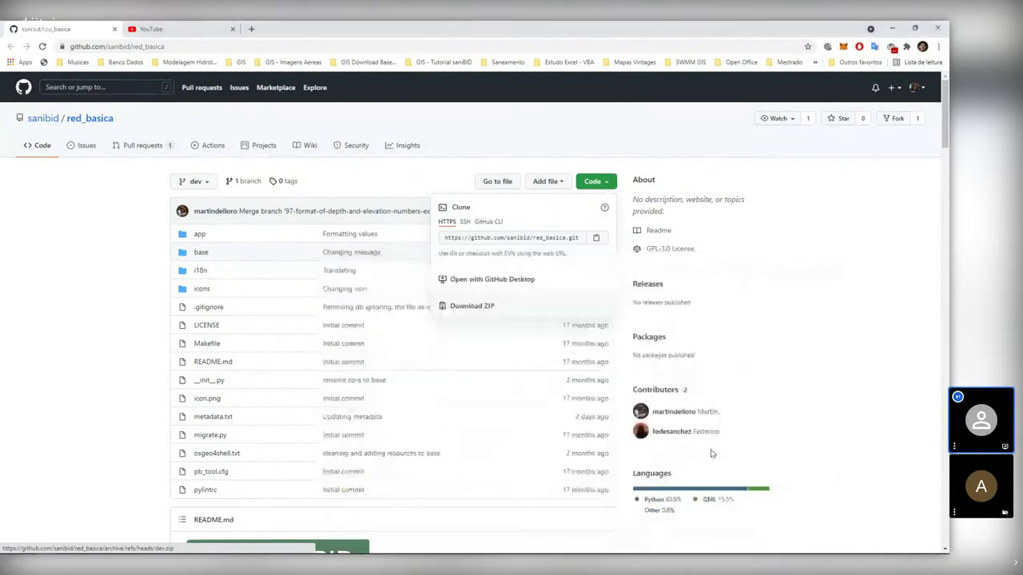
Dismiss the download options and finished-download notice, then switch to QGIS
click(91, 381)
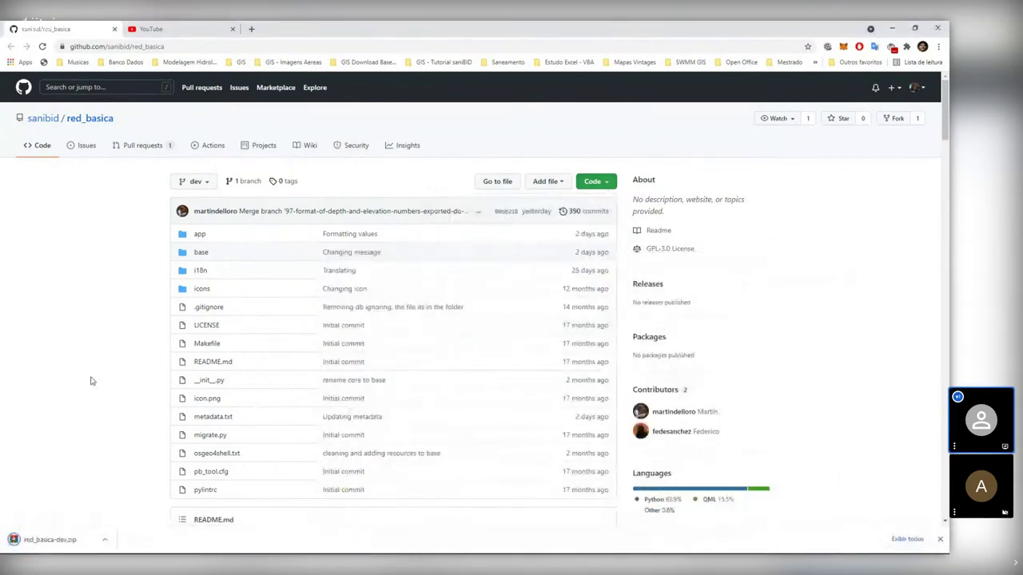
click(939, 539)
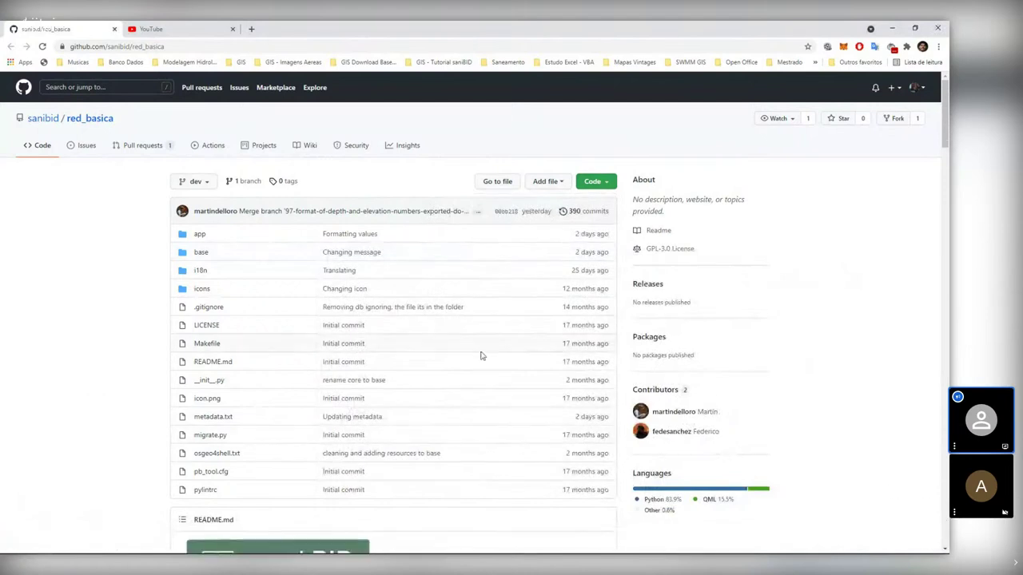
click(65, 548)
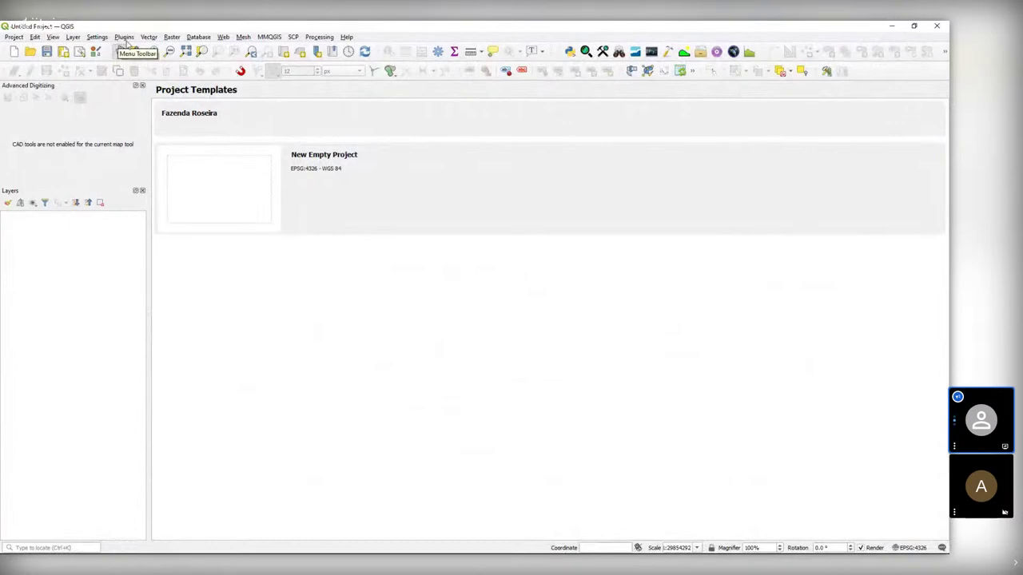
Install the plugin from red_basica-dev.zip through the plugin manager and close it
click(124, 36)
mouse_move(149, 37)
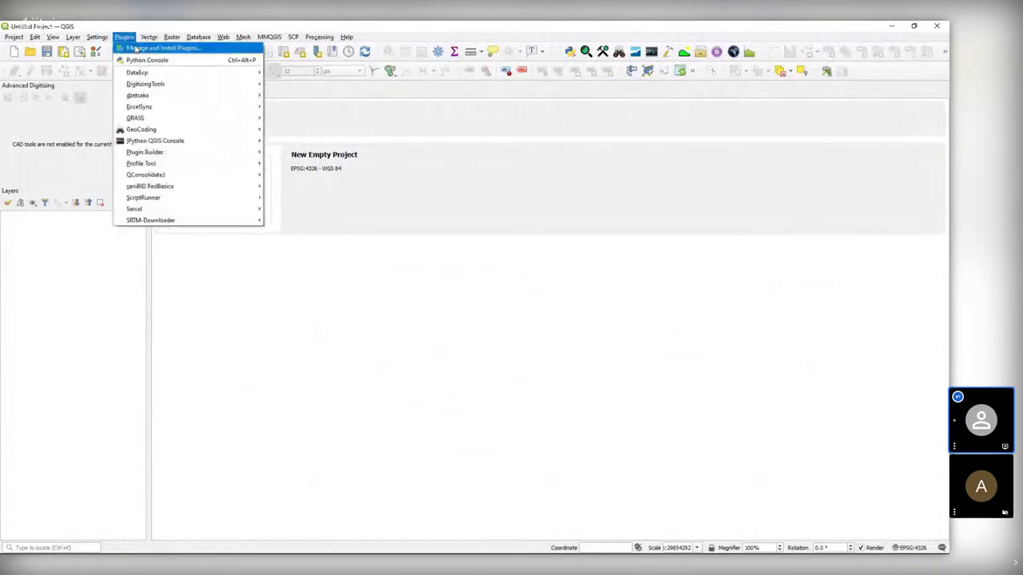
click(166, 50)
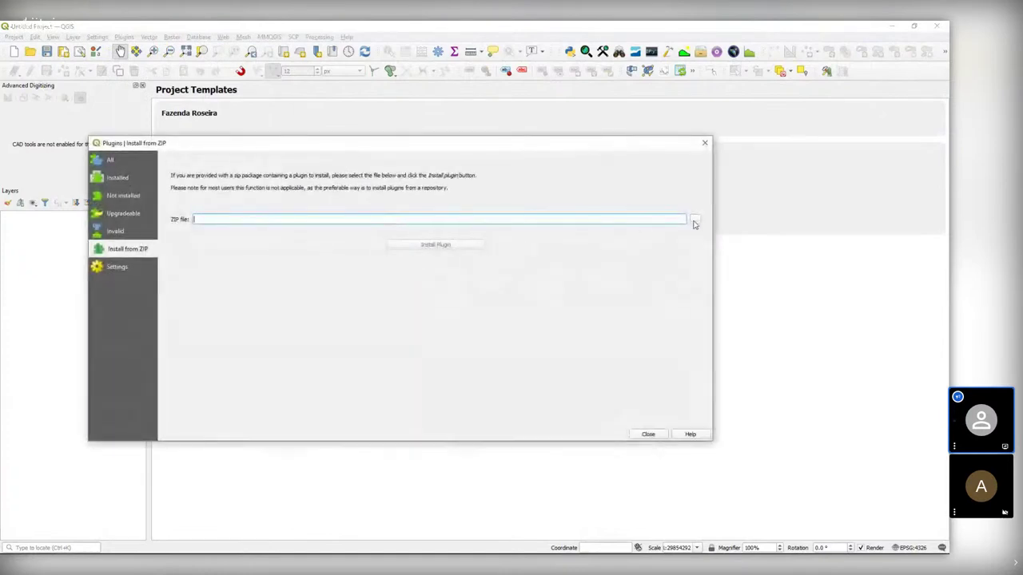
click(694, 223)
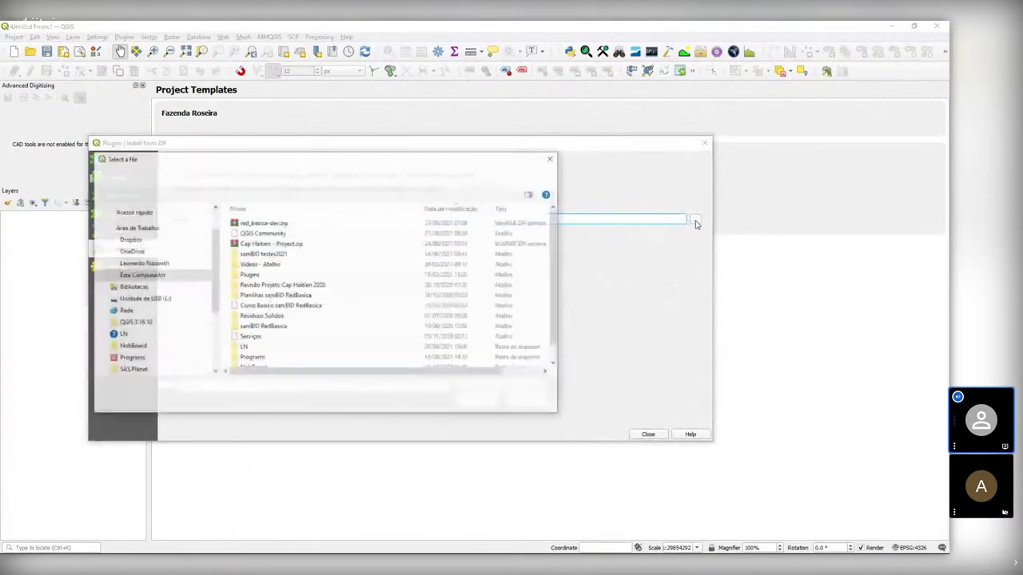
click(267, 224)
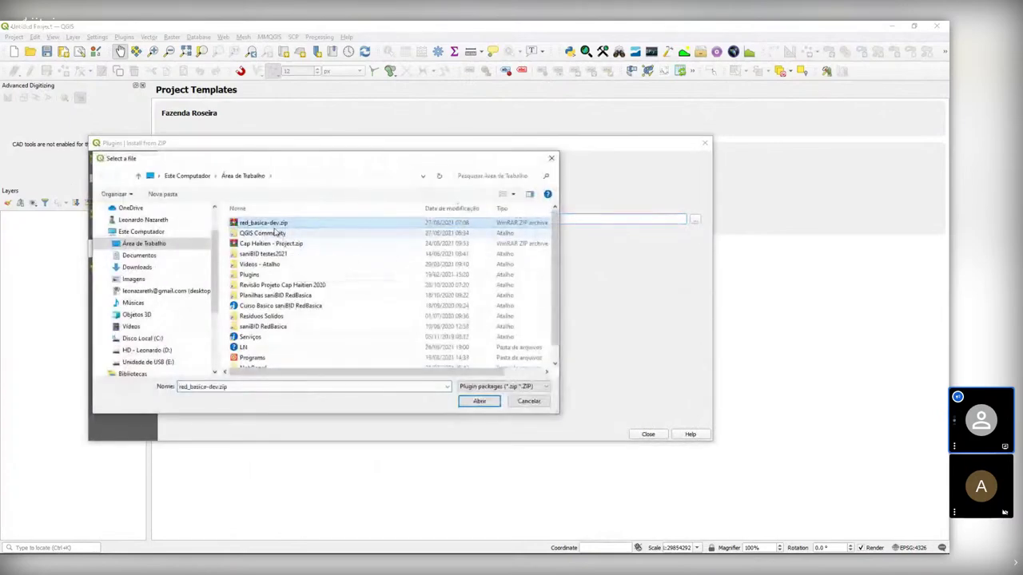
click(488, 407)
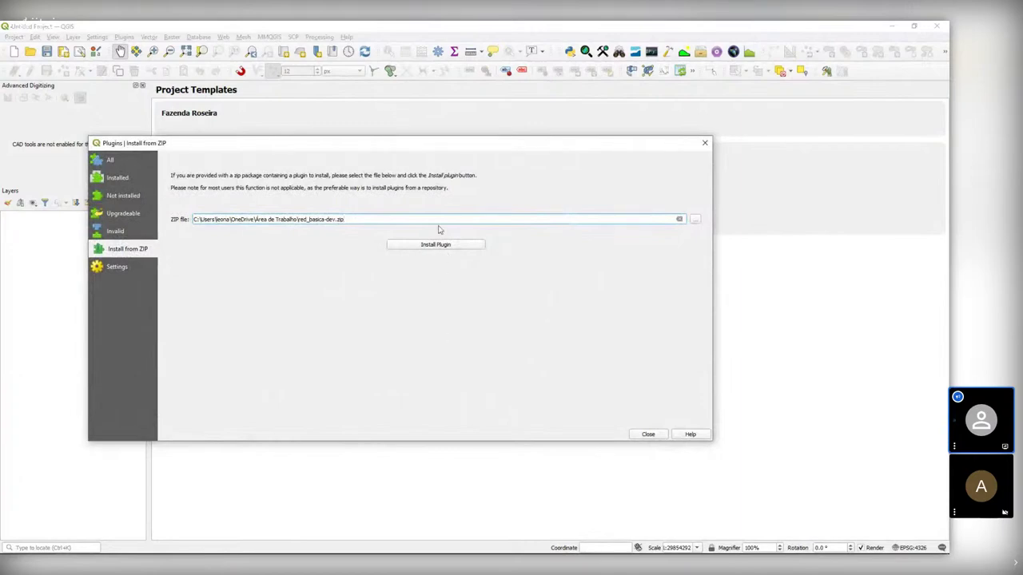
click(647, 433)
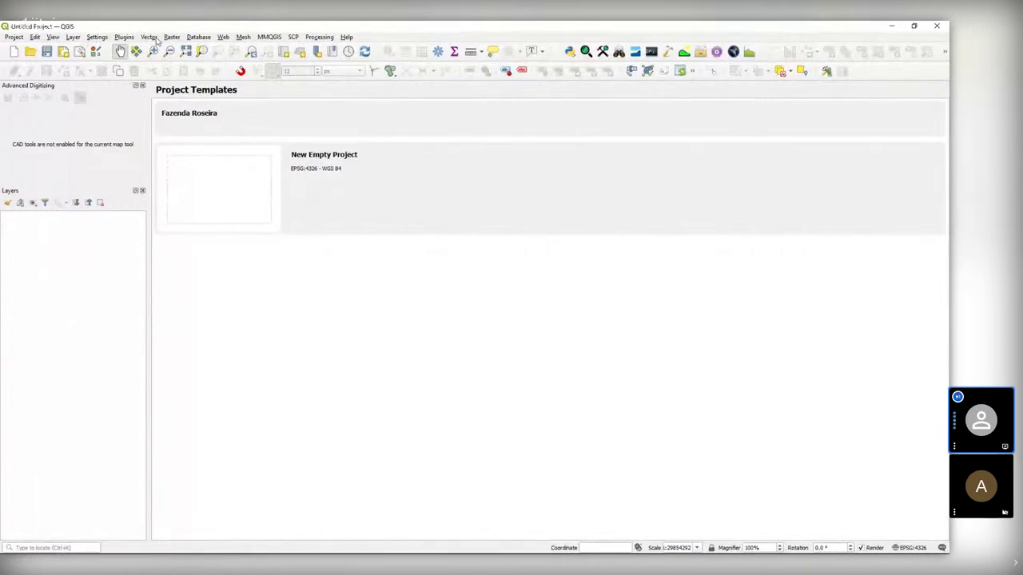
Turn on the saniBID RedBasica toolbar under View > Toolbars
click(53, 38)
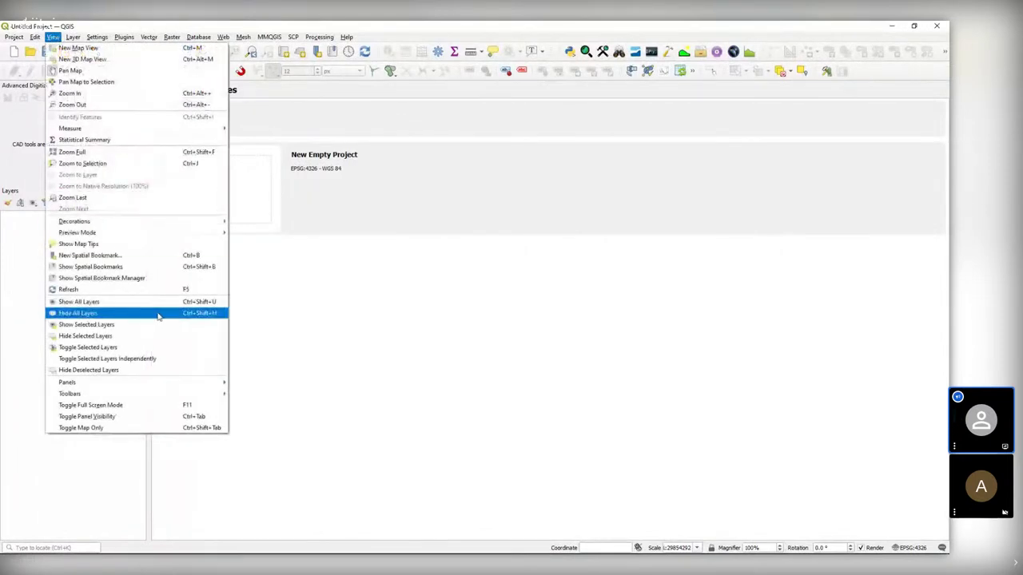
mouse_move(162, 396)
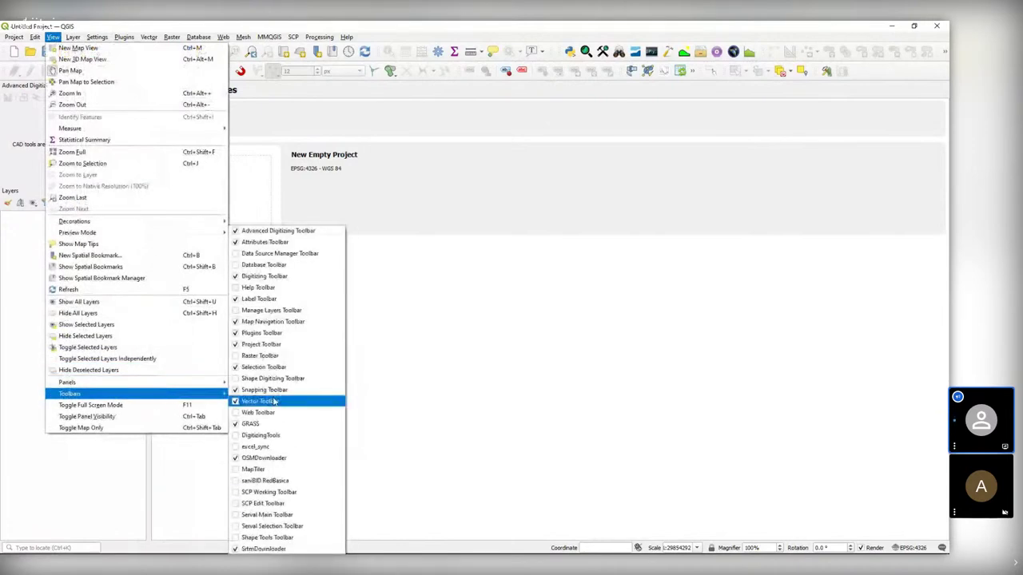
click(278, 483)
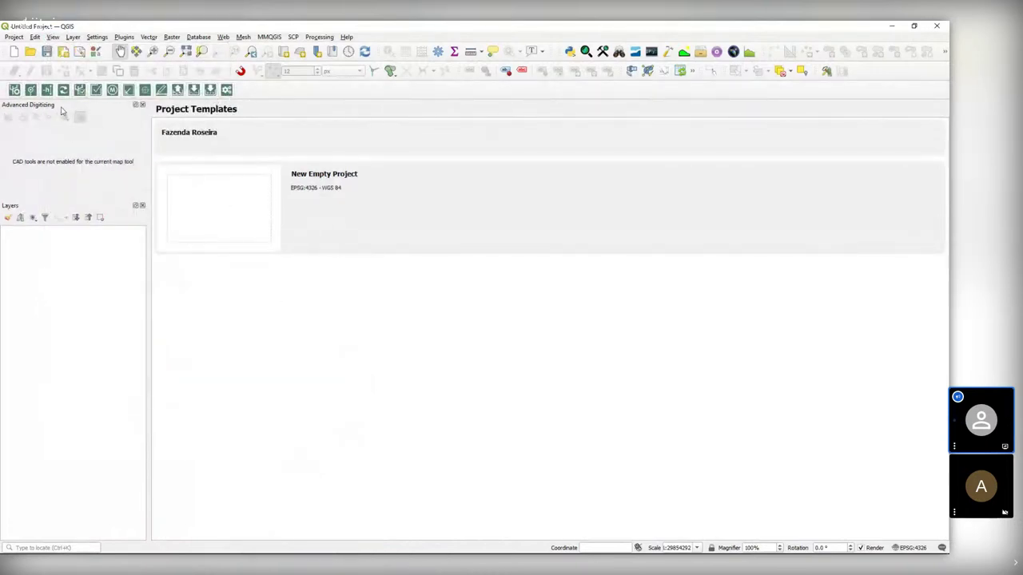
Dock the saniBID RedBasica panel under View > Panels
click(53, 38)
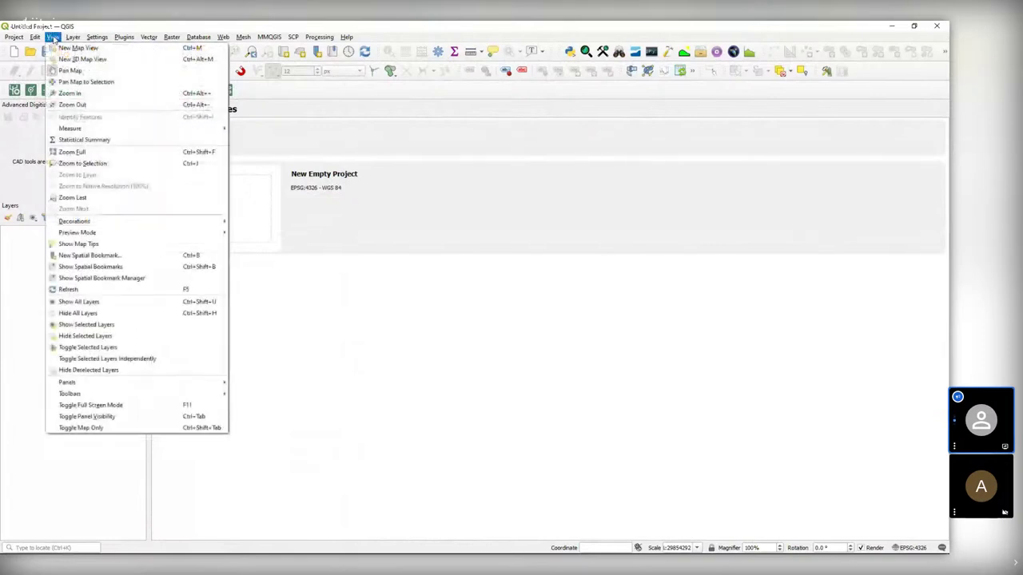
mouse_move(163, 385)
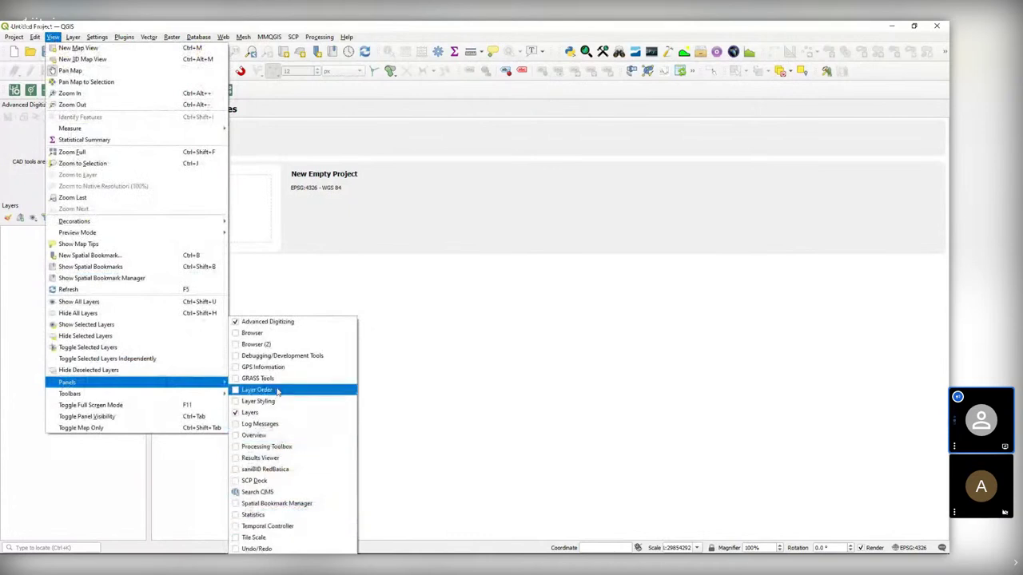
click(282, 472)
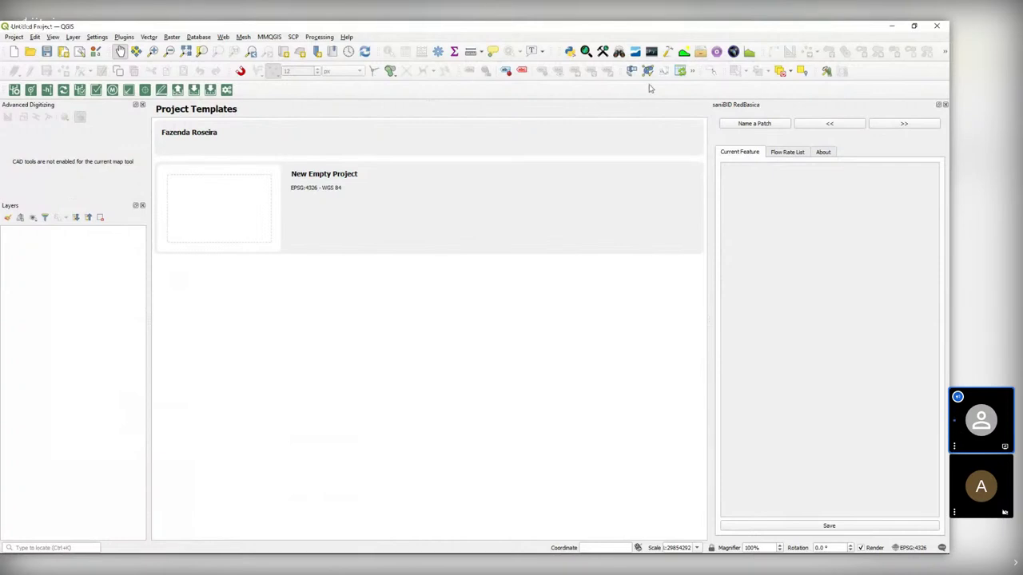
Reopen the recent RedBasica - Cap Haitien_FINAL project
click(13, 37)
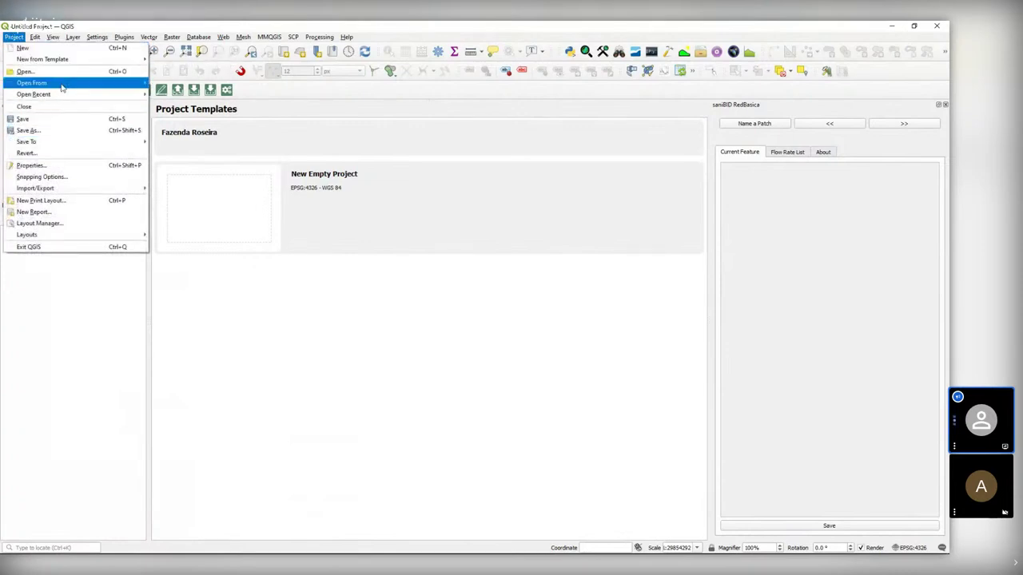
mouse_move(113, 96)
click(206, 95)
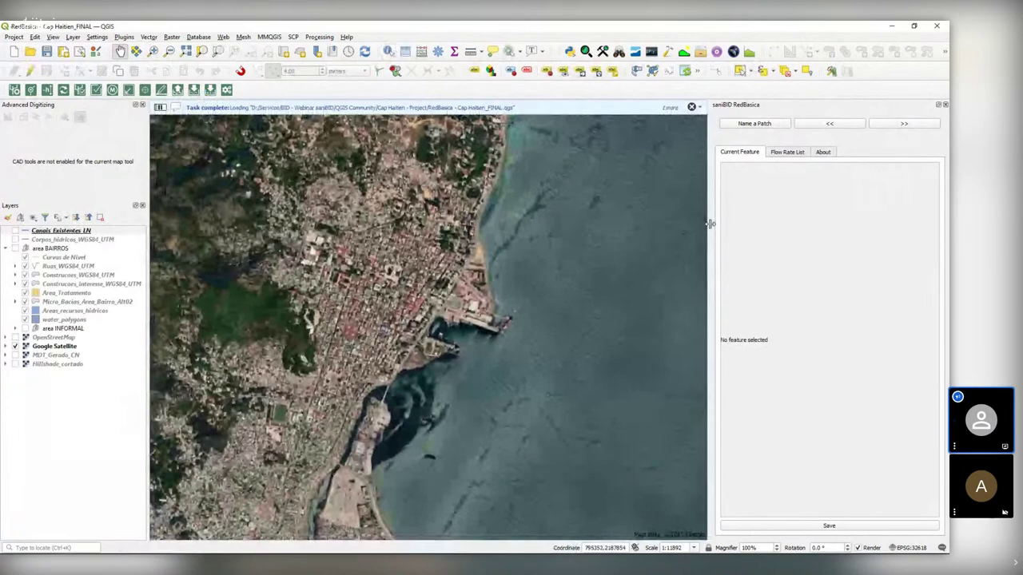
Widen the map canvas and pan and zoom around the town on Google Satellite imagery
drag(709, 223, 753, 224)
drag(589, 207, 638, 241)
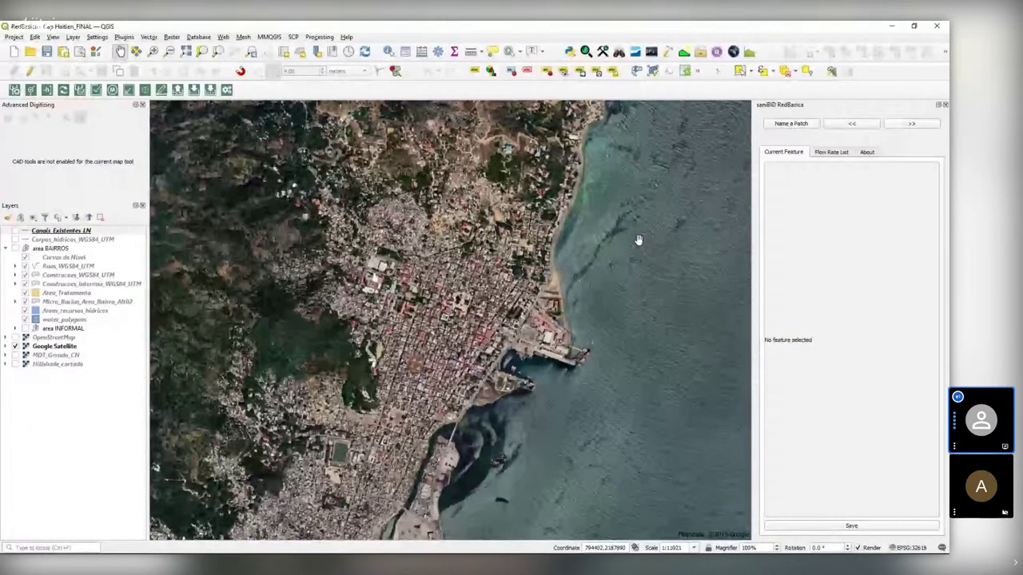
scroll(638, 240, down, 2)
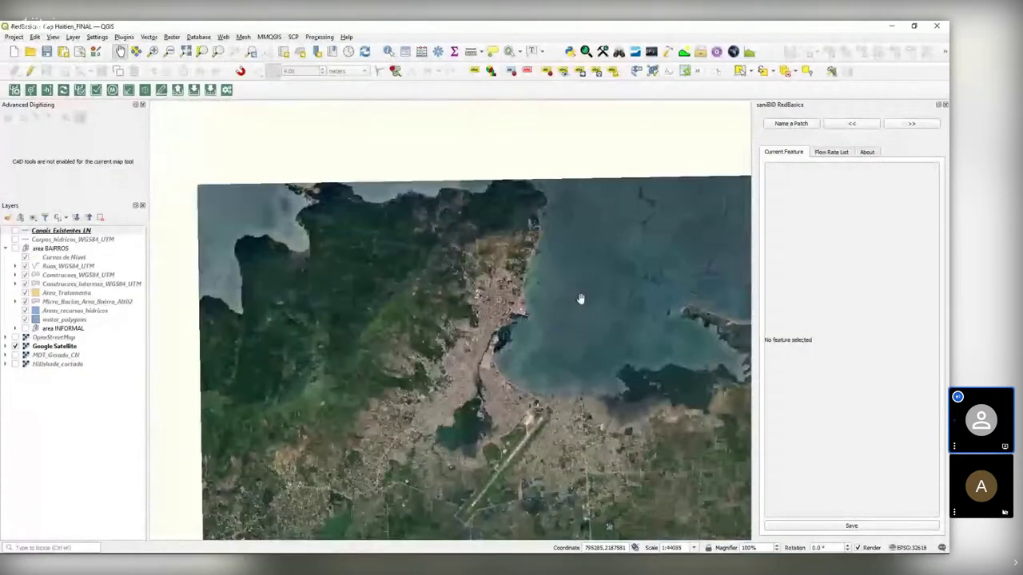
drag(580, 297, 509, 314)
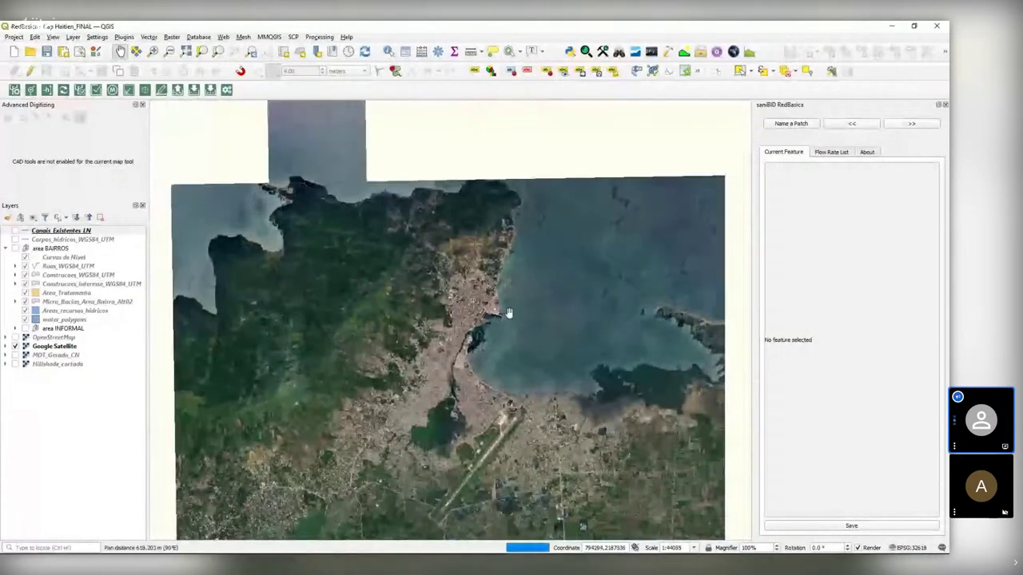
scroll(479, 322, up, 1)
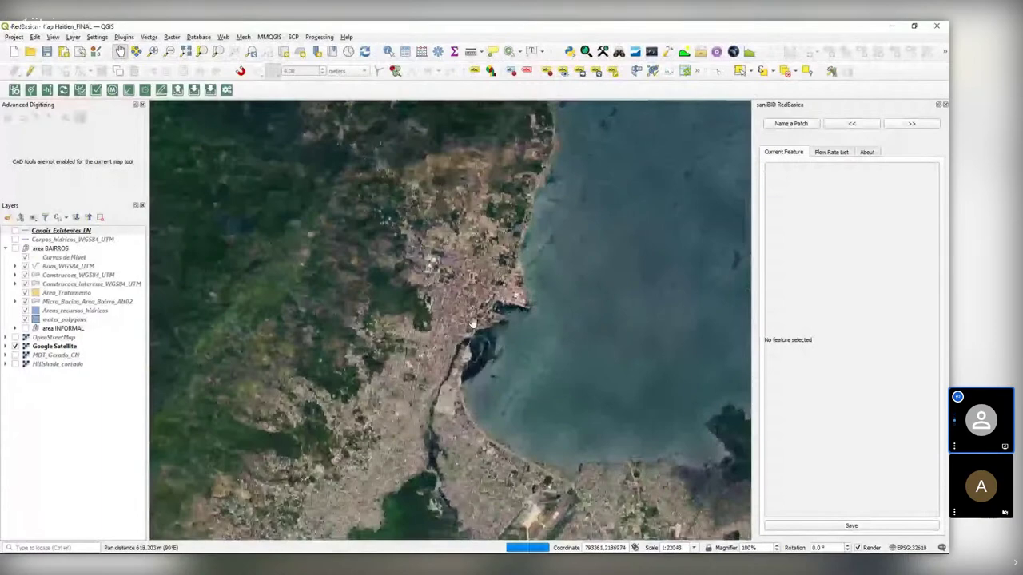
scroll(473, 323, up, 3)
drag(473, 323, 471, 339)
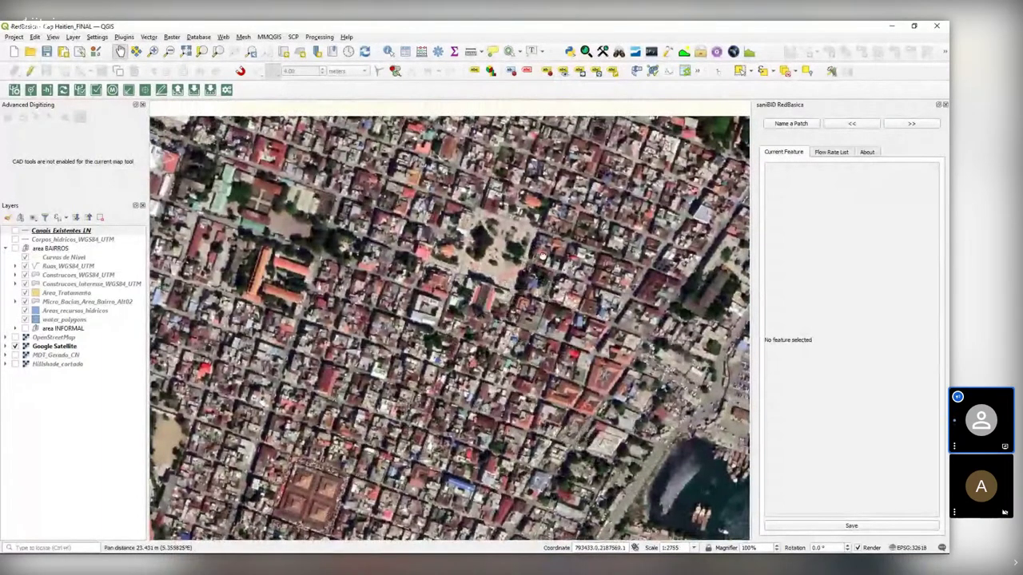
drag(541, 256, 534, 335)
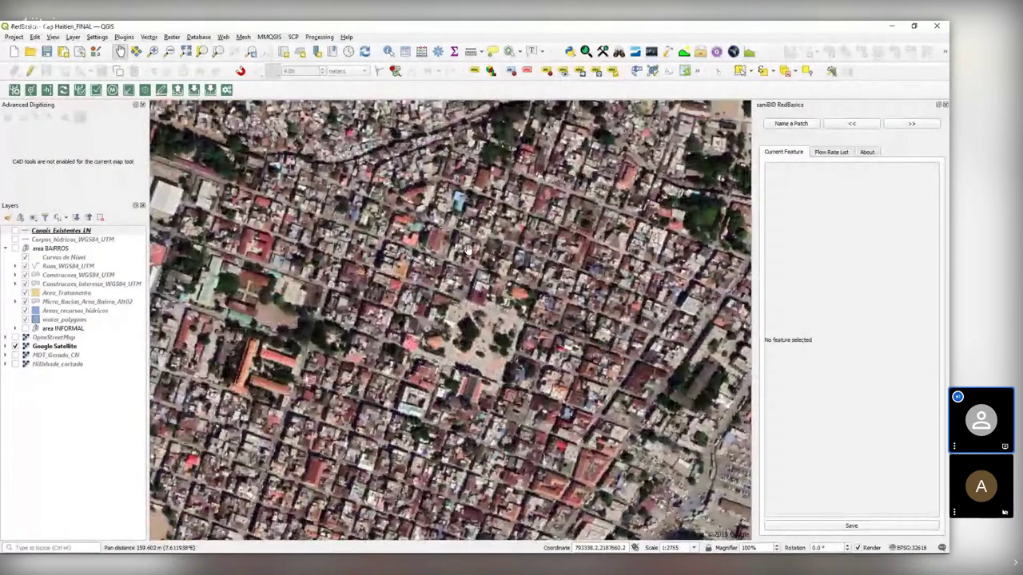
scroll(468, 249, up, 2)
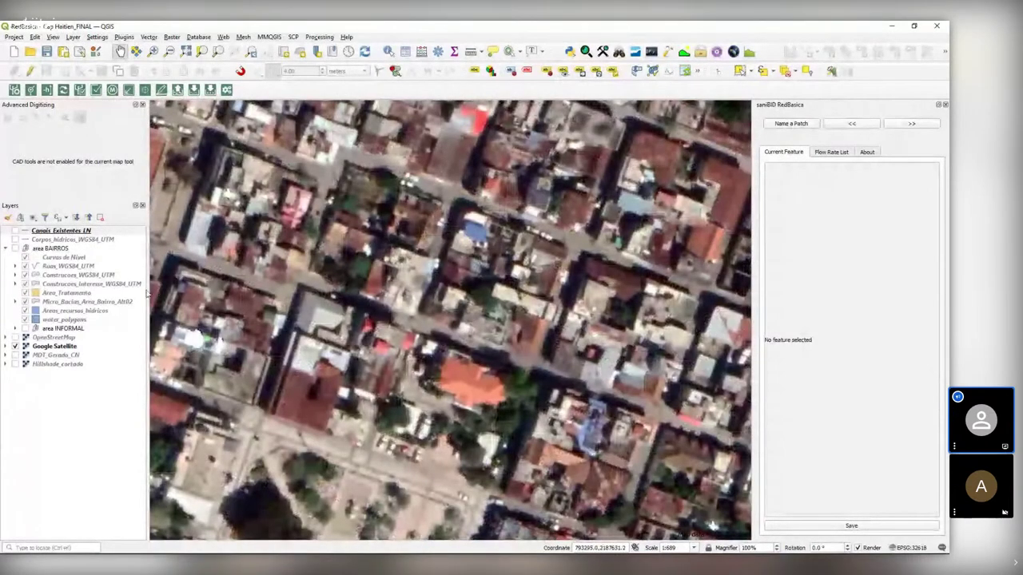
drag(150, 288, 121, 286)
scroll(385, 285, down, 1)
scroll(340, 256, down, 2)
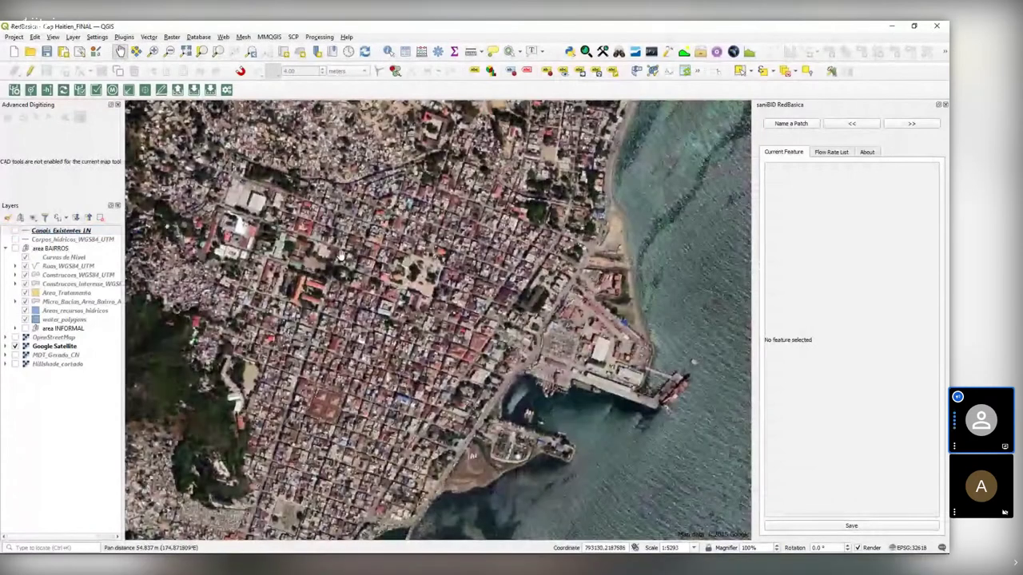
Uncheck the Google Satellite layer and pan around the town's vector streets and buildings
click(16, 347)
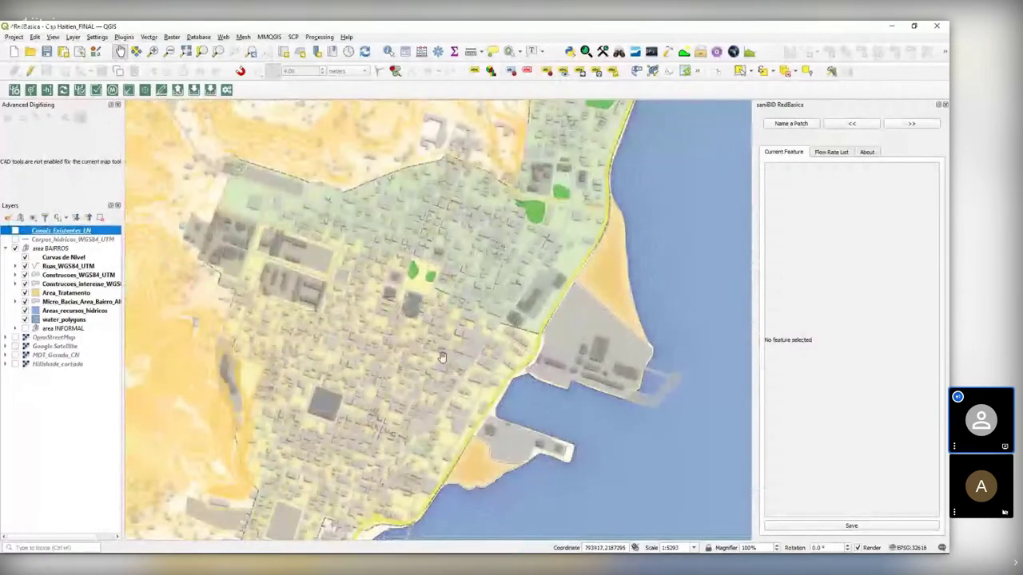
scroll(440, 357, down, 1)
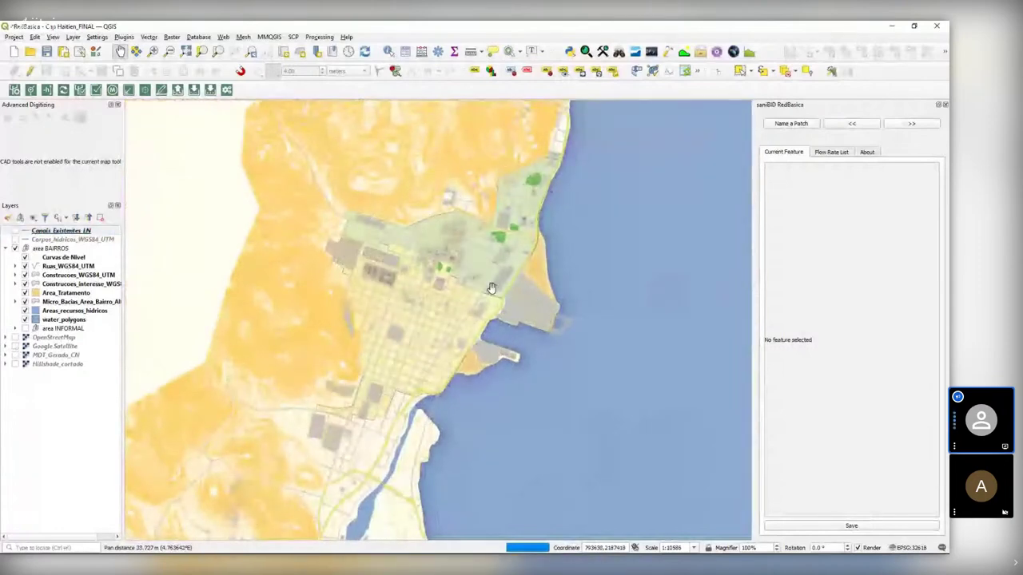
drag(486, 281, 491, 288)
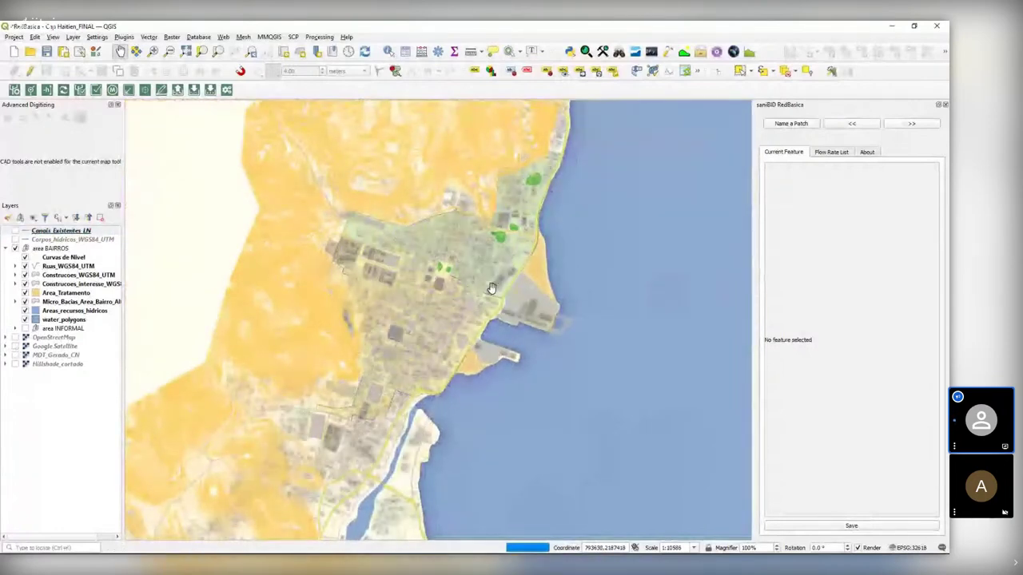
scroll(489, 287, up, 2)
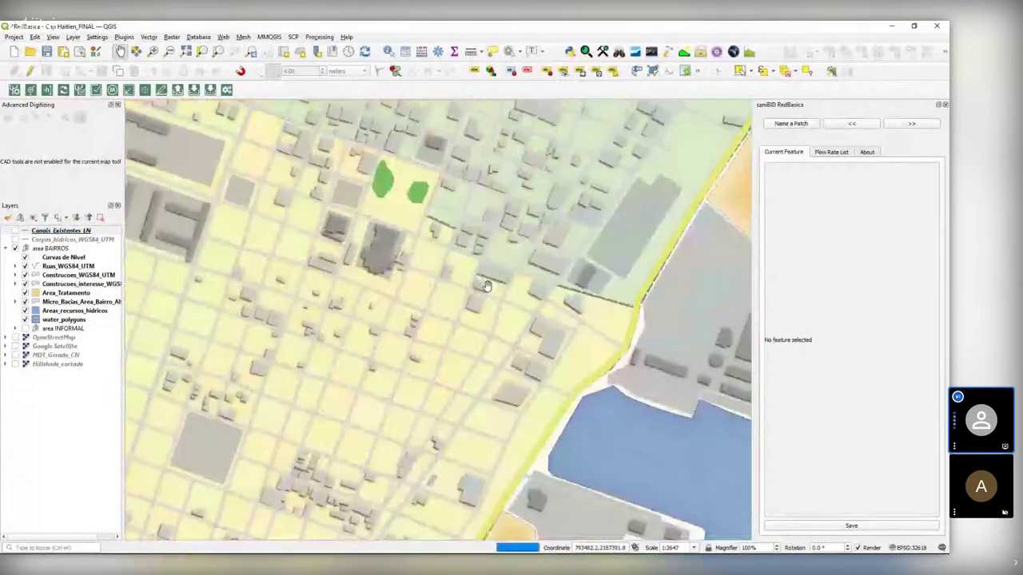
drag(380, 133, 454, 285)
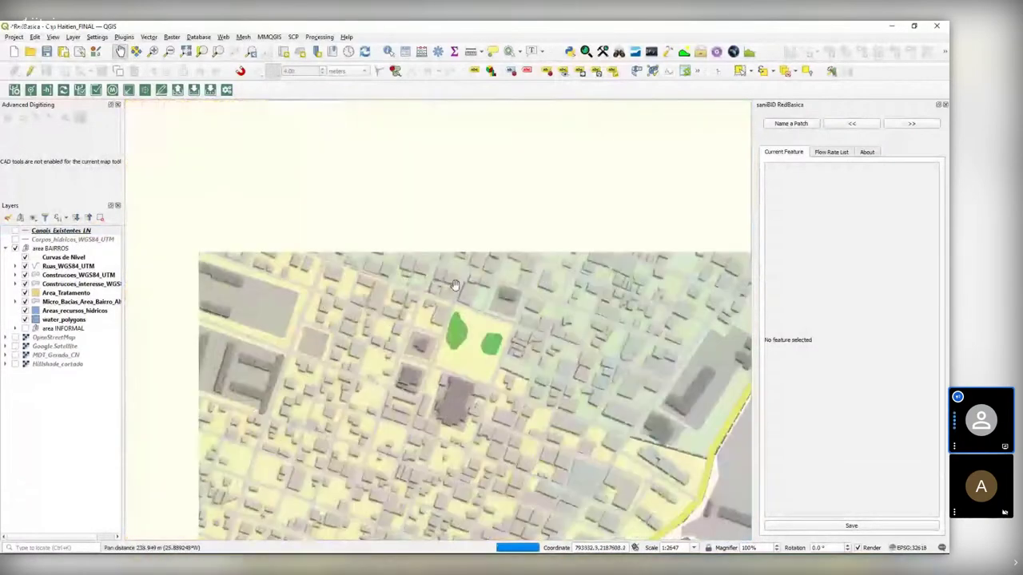
scroll(454, 285, down, 1)
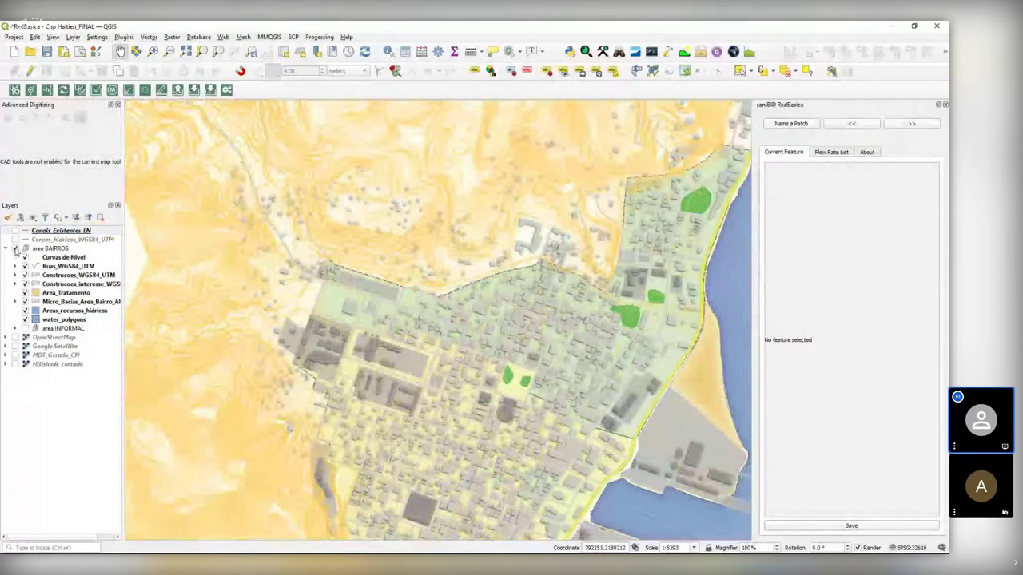
click(14, 248)
click(15, 355)
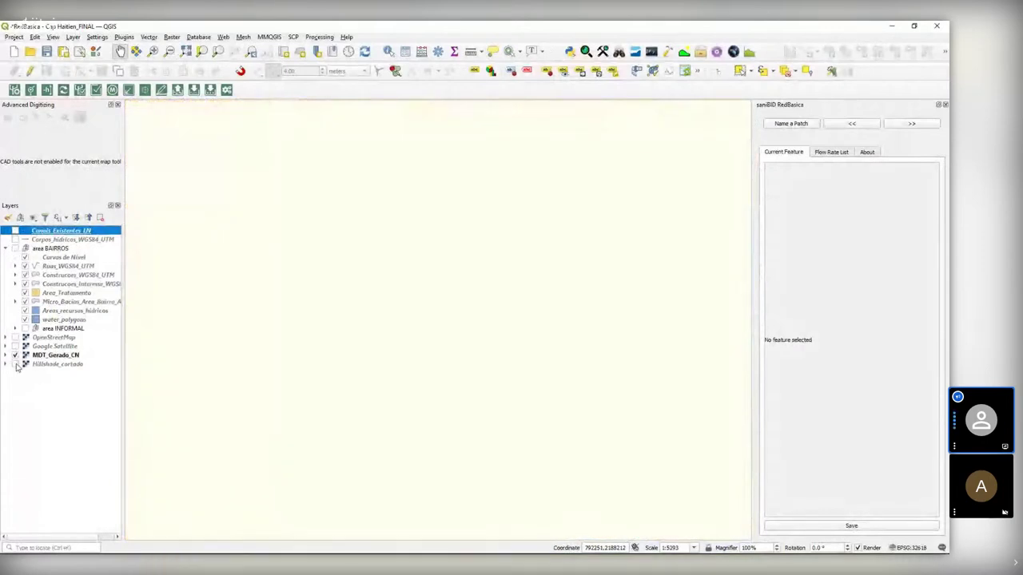
click(15, 364)
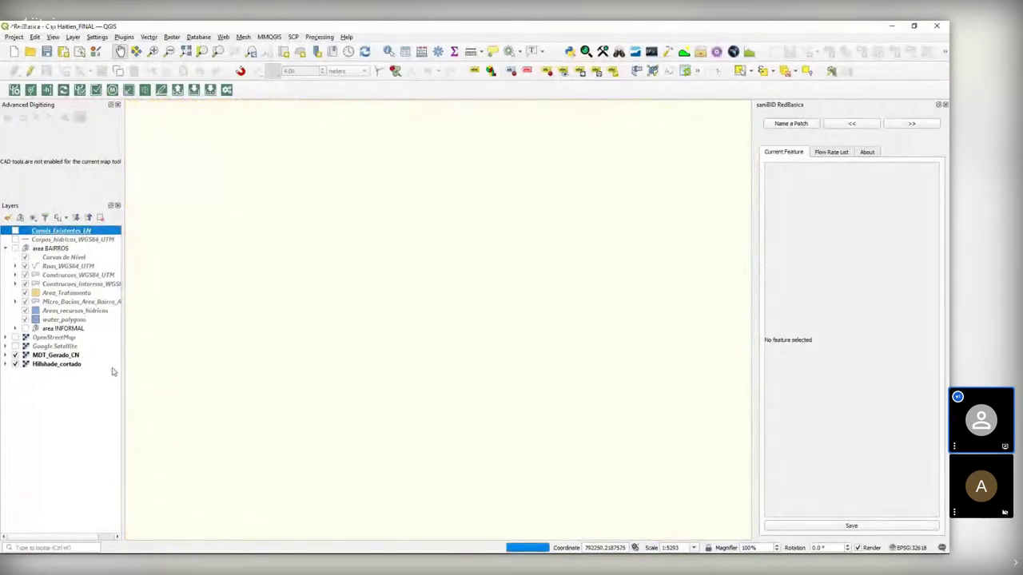
scroll(493, 367, down, 1)
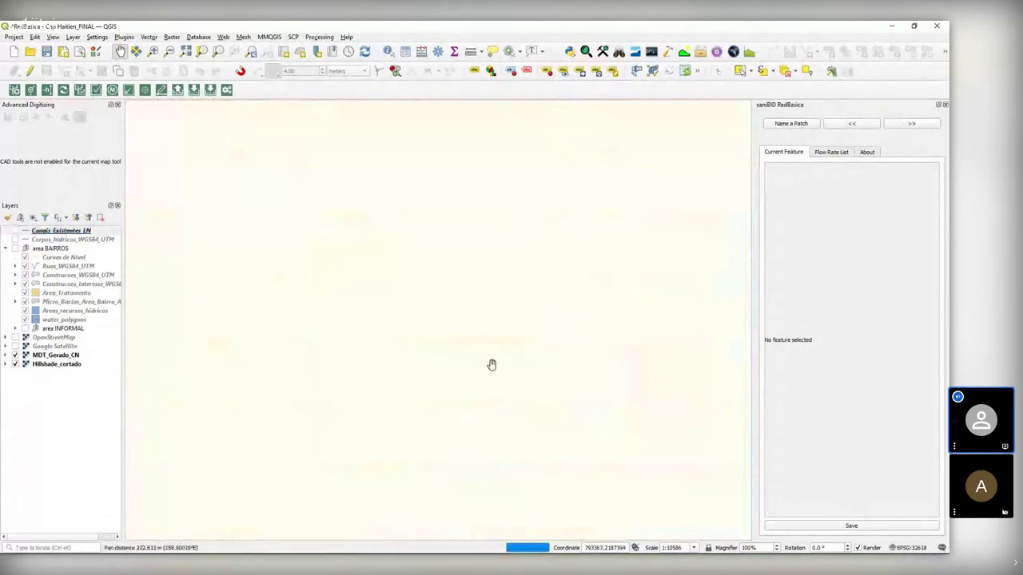
scroll(490, 368, up, 1)
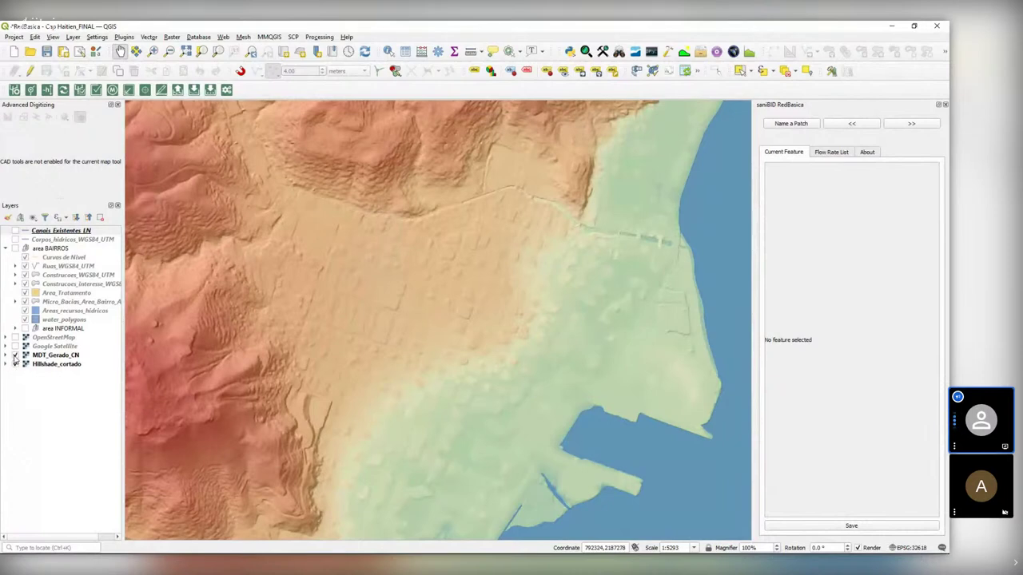
click(15, 355)
click(16, 363)
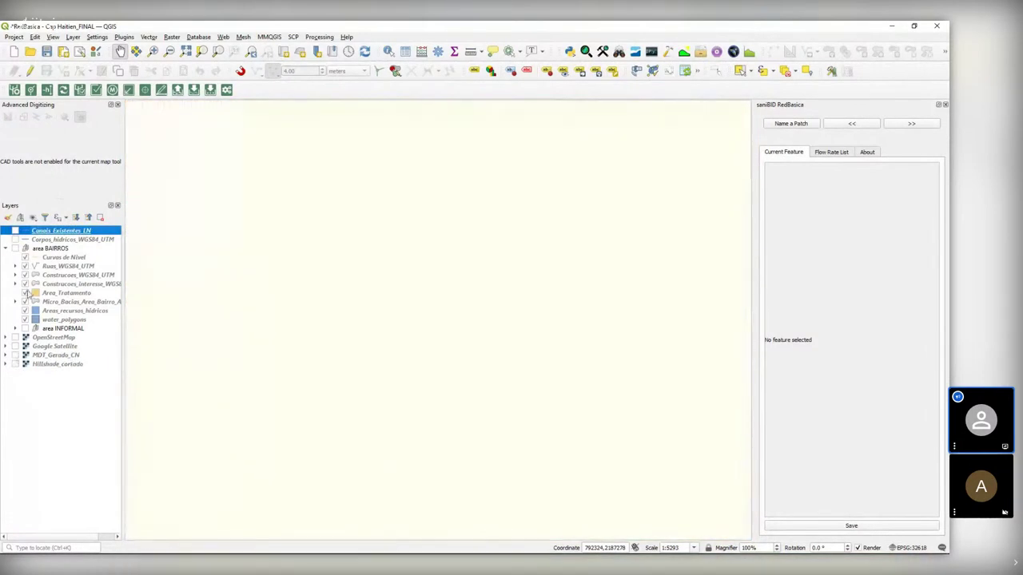
click(15, 249)
drag(511, 341, 492, 272)
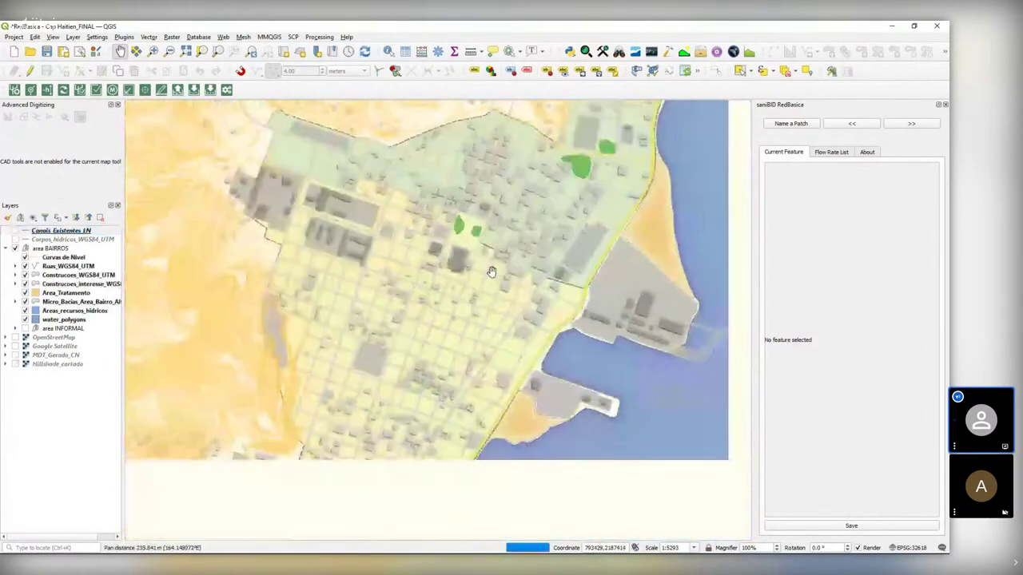
scroll(491, 272, up, 1)
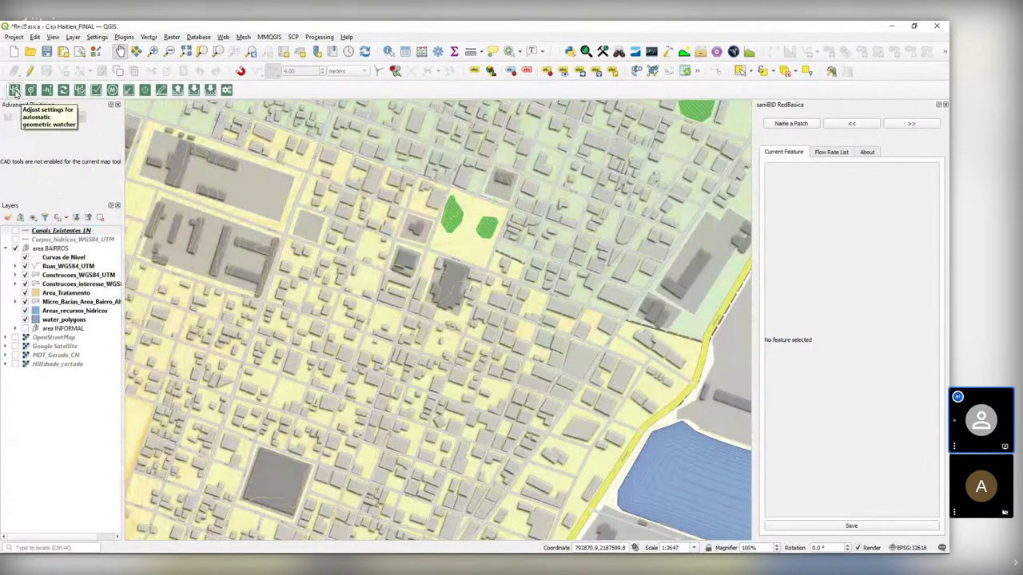
Create a new RedBasica network layer named 'Sewer Network'
click(14, 91)
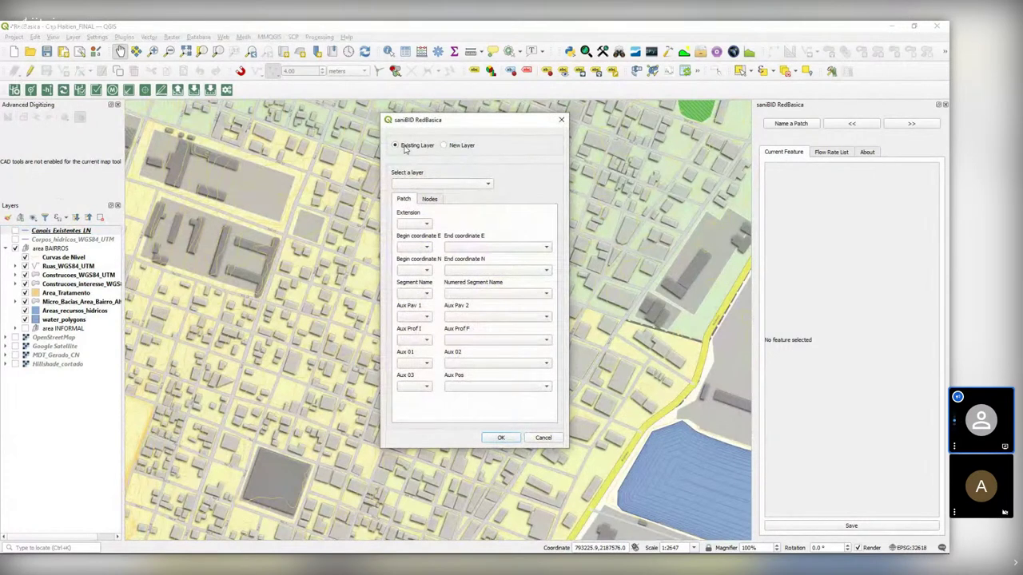
click(445, 145)
click(448, 182)
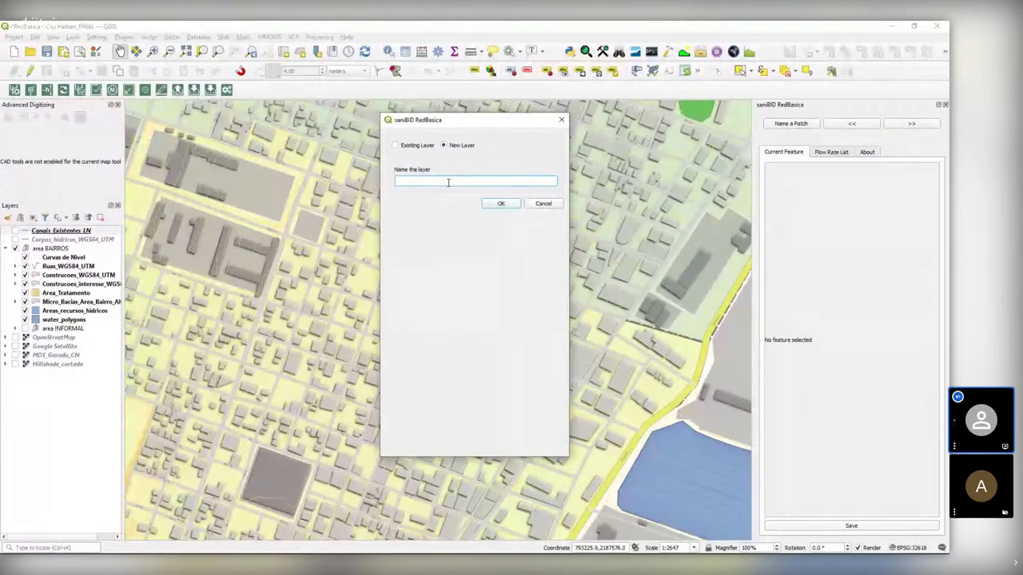
text(Sewer Network)
click(501, 205)
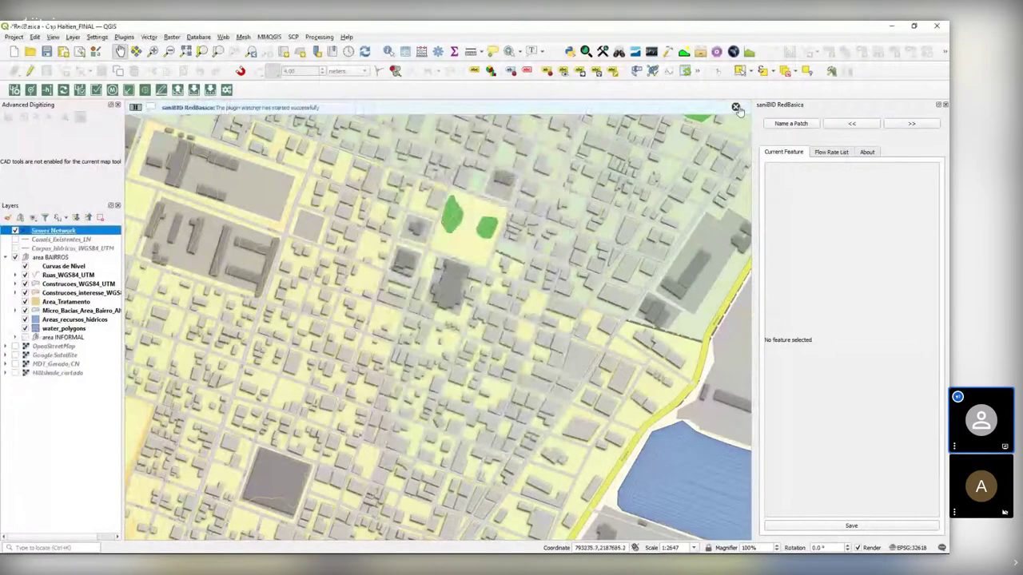
Hide the Construcoes_WGS84_UTM buildings layer, pan over the streets, and select Sewer Network
drag(399, 239, 375, 343)
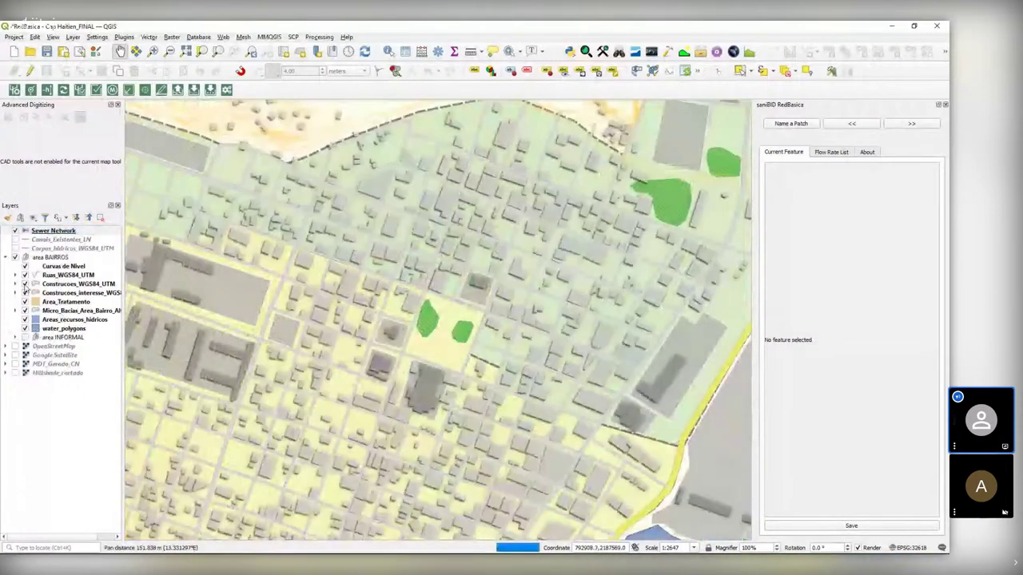
click(25, 284)
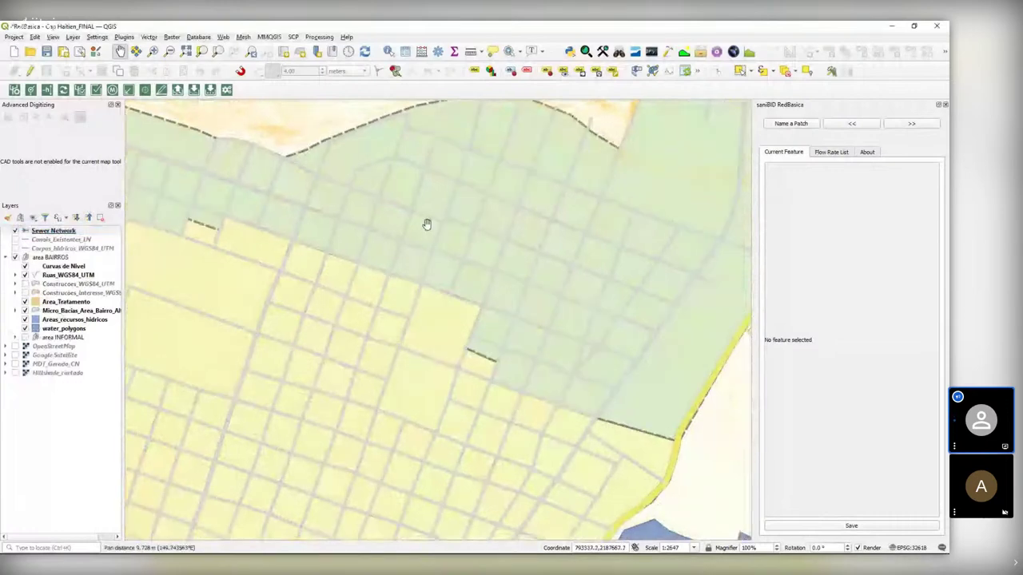
scroll(485, 308, up, 2)
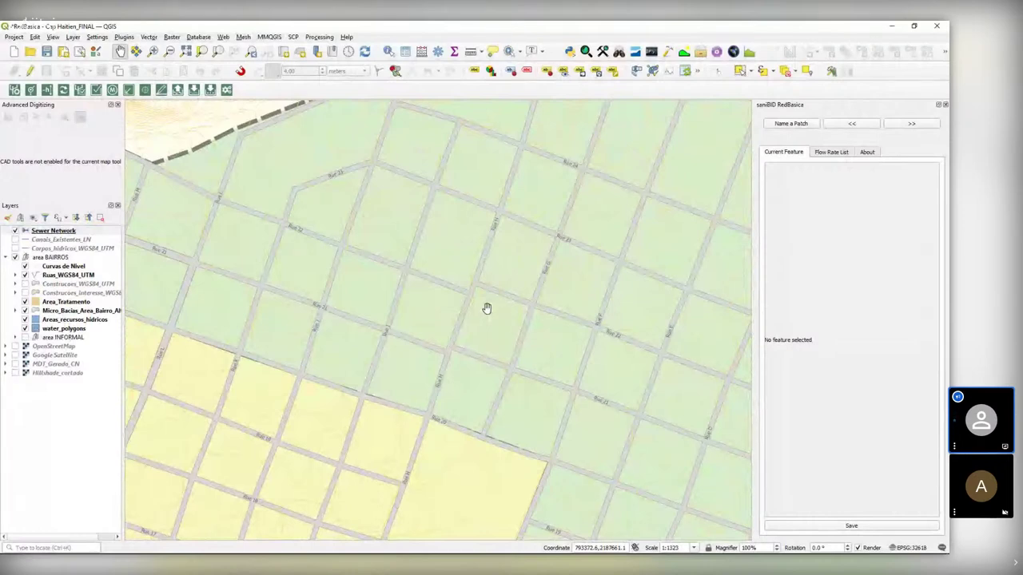
drag(482, 306, 428, 301)
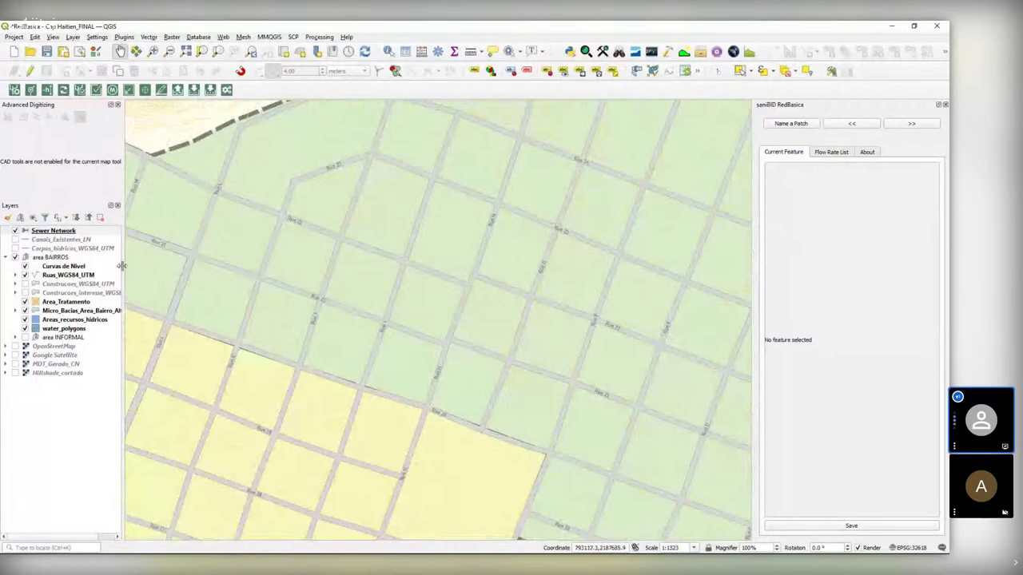
click(56, 231)
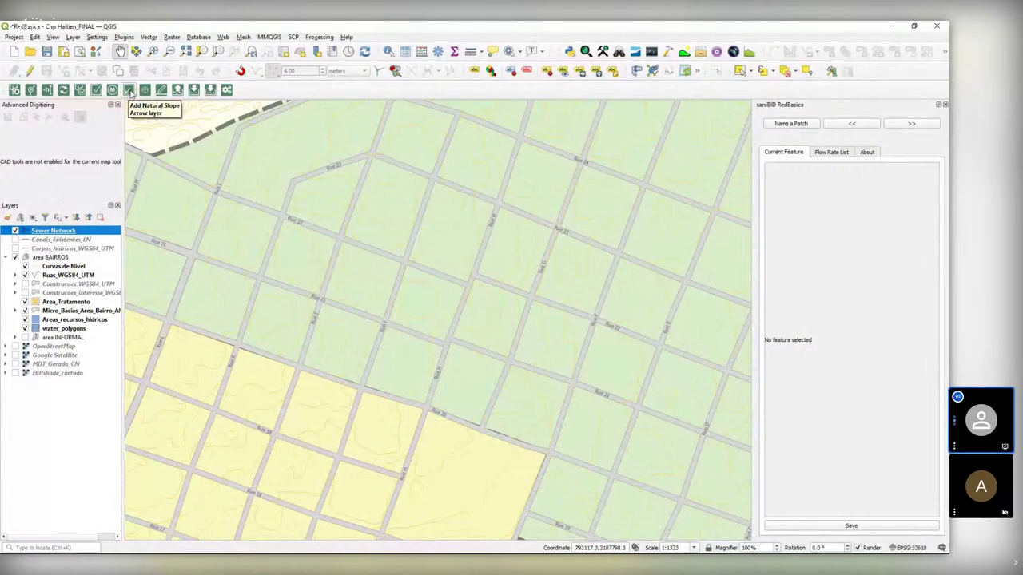
Add the pre1 natural slope arrow layer and start adding features to it
click(131, 92)
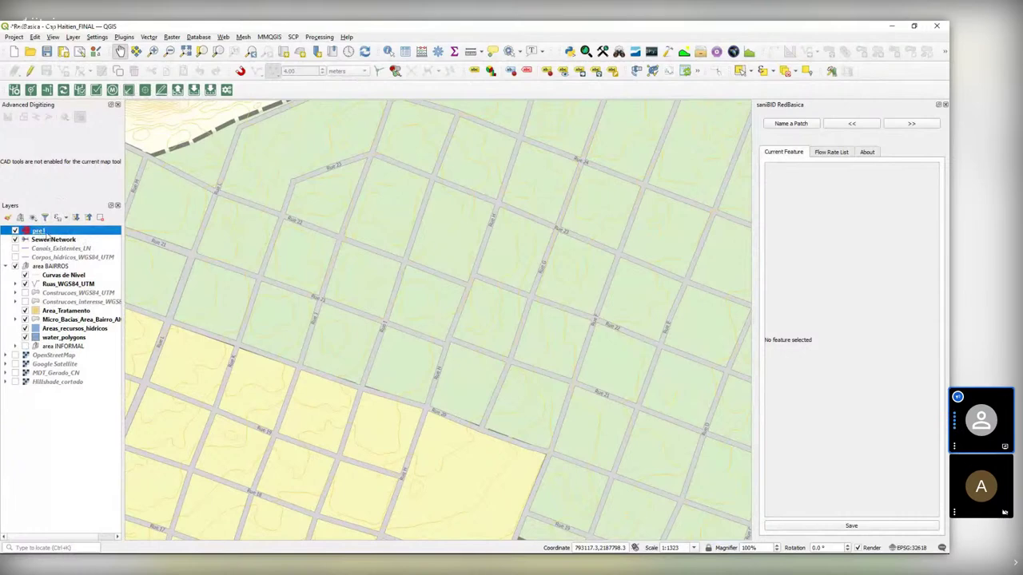
click(31, 71)
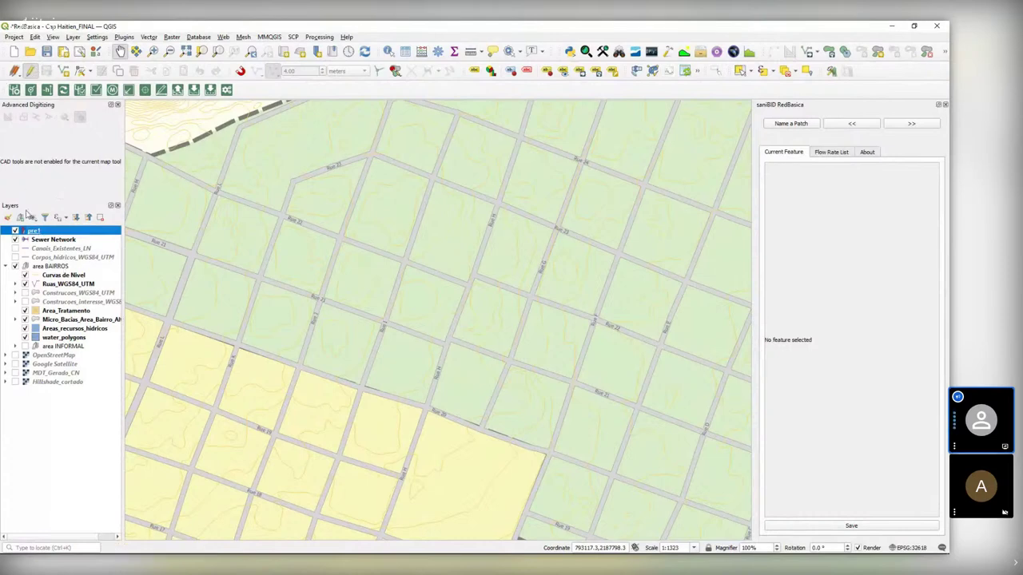
click(65, 71)
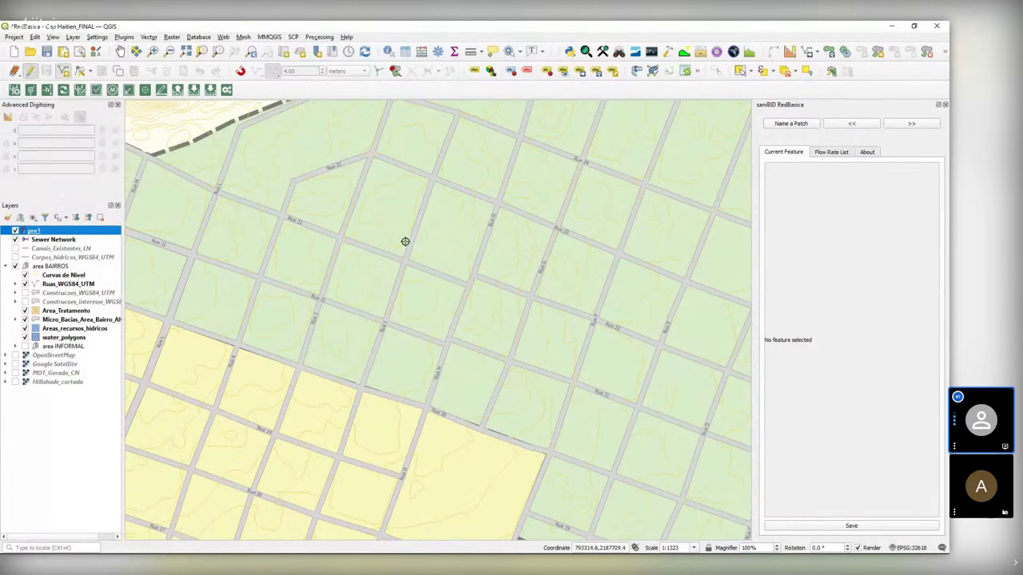
Draw a slope arrow pointing toward a street in the upper-left blocks
scroll(410, 250, up, 2)
drag(527, 311, 476, 243)
scroll(511, 267, down, 1)
scroll(440, 245, up, 1)
drag(299, 154, 339, 189)
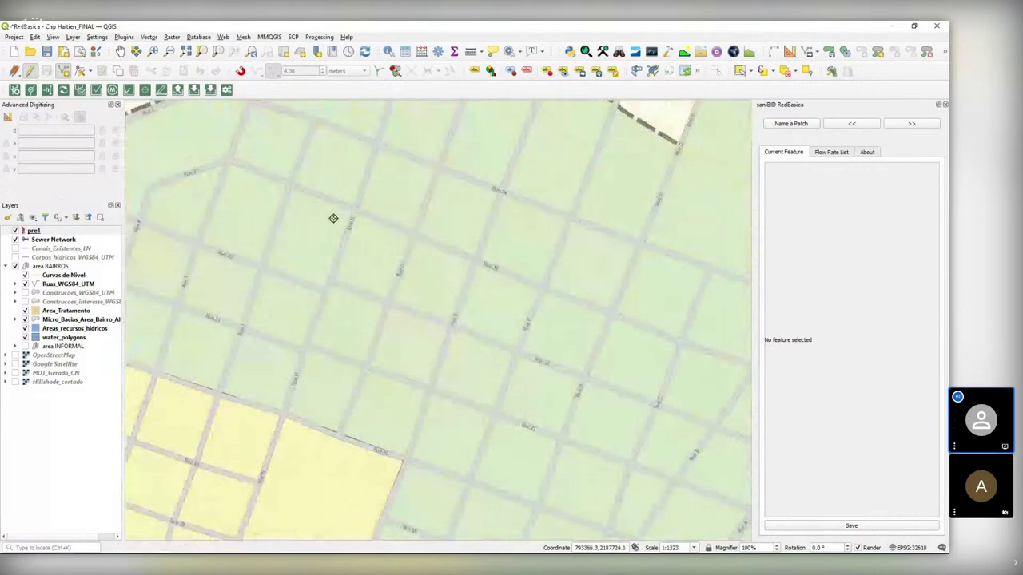
click(301, 232)
click(342, 220)
right_click(342, 220)
Recolour the Curvas de Nivel contour line symbol a darker brown in Layer Styling
click(62, 275)
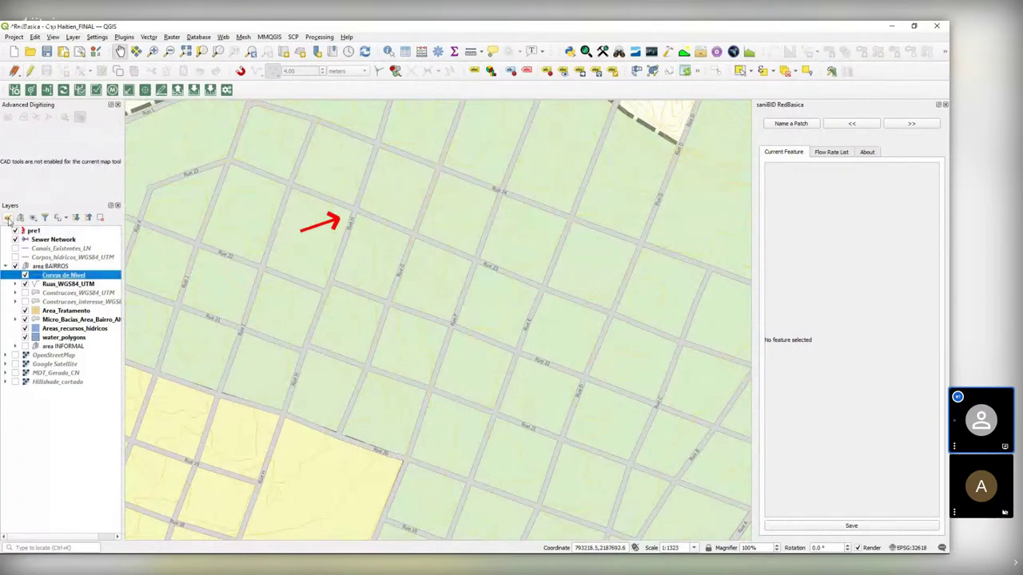
click(7, 217)
click(878, 155)
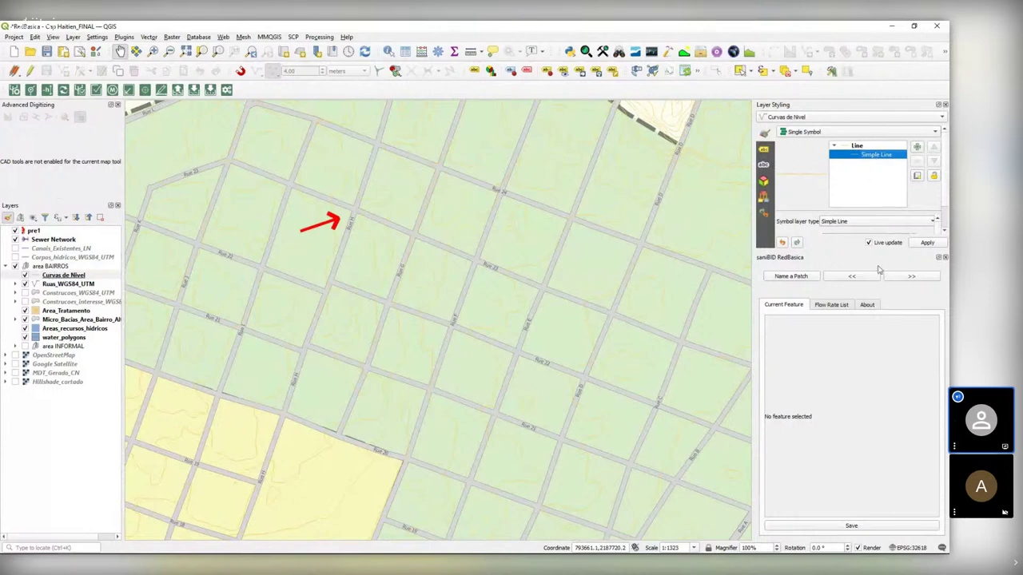
drag(853, 252, 853, 373)
click(911, 240)
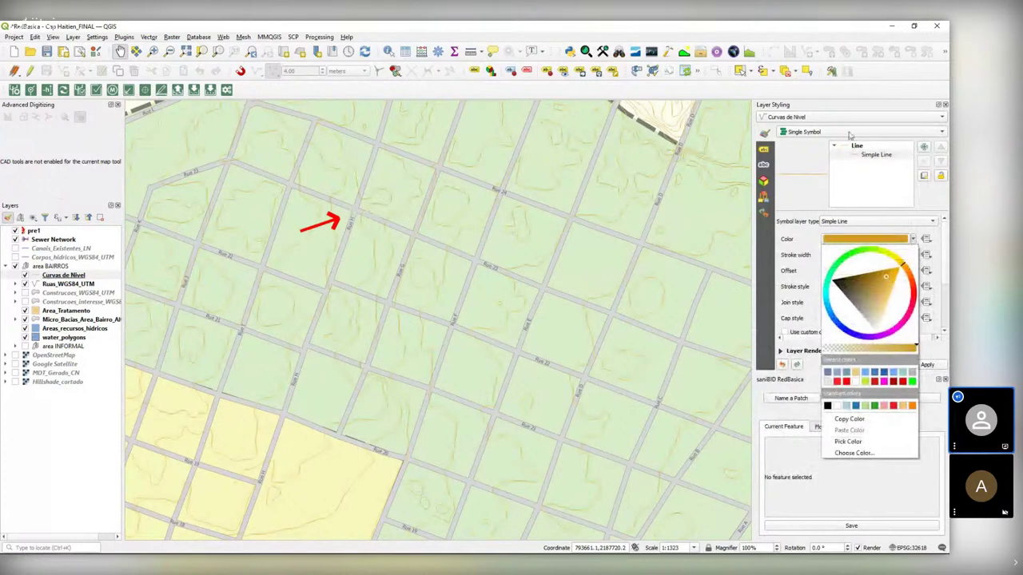
click(945, 105)
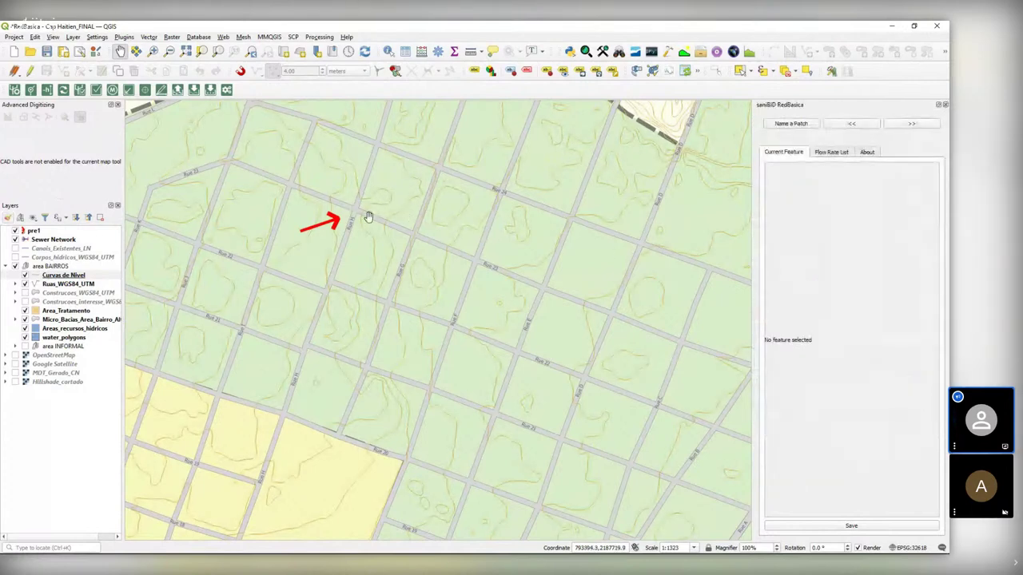
Draw red natural-slope arrows along the central streets on the pre1 layer
click(34, 230)
click(63, 70)
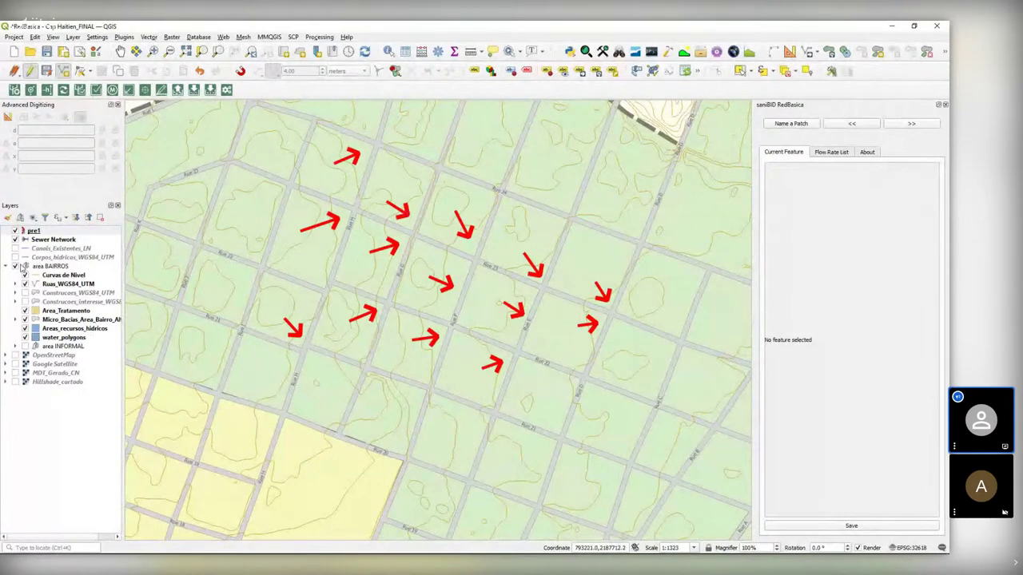
click(50, 240)
drag(483, 200, 485, 227)
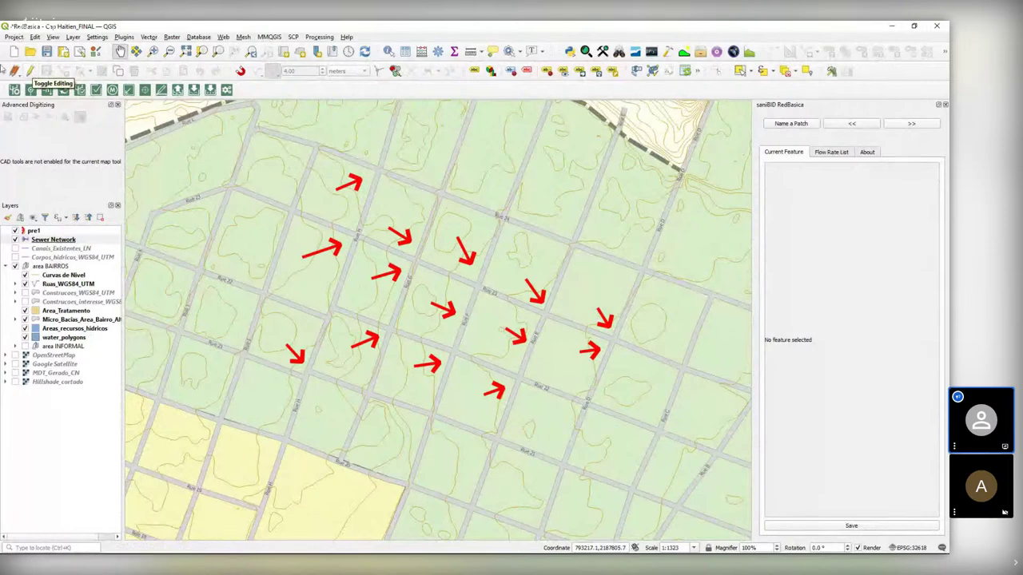
Put Sewer Network in edit mode with Add Line Feature and Advanced Digitizing on
click(71, 240)
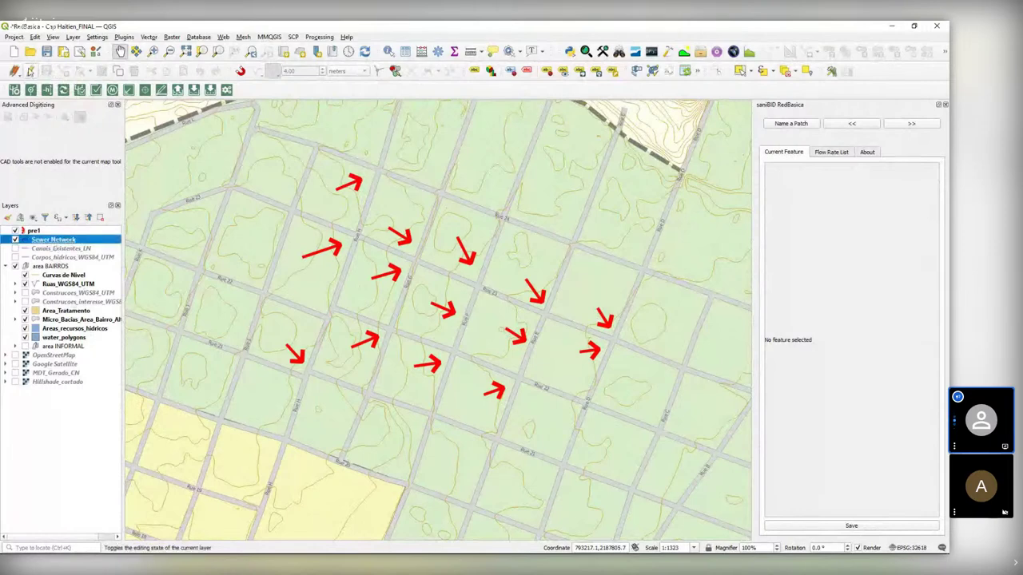
click(30, 71)
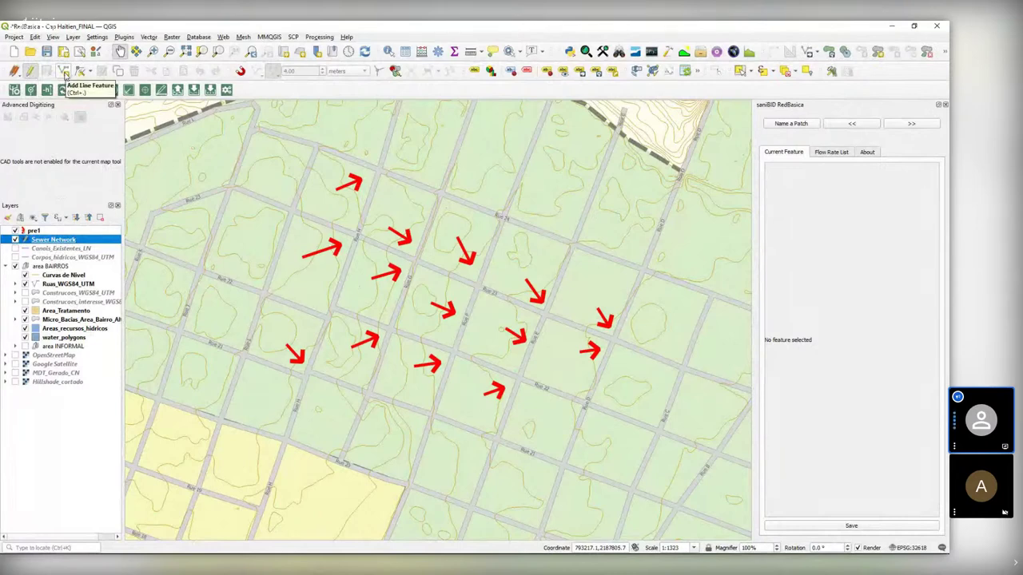
click(65, 73)
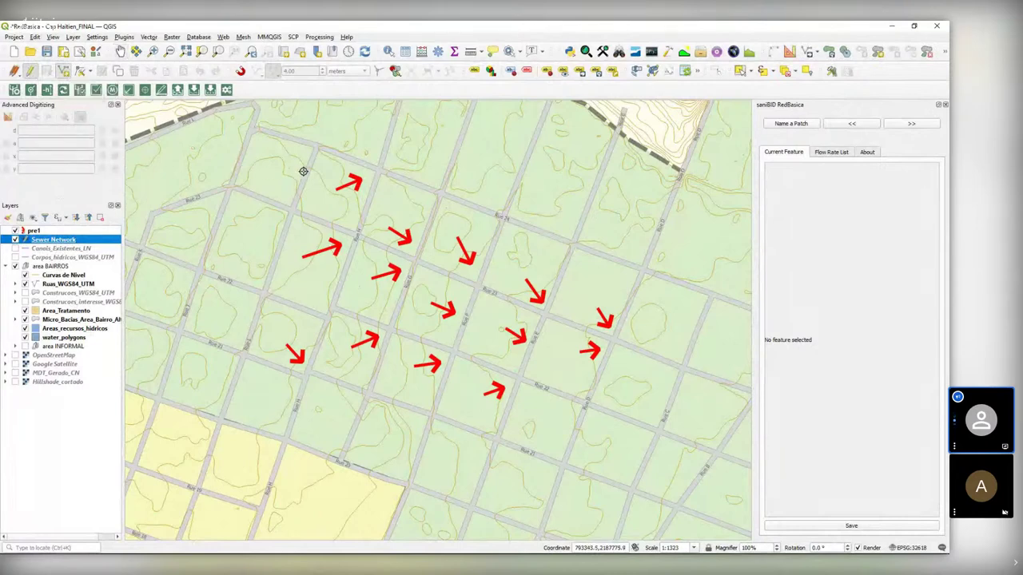
click(7, 119)
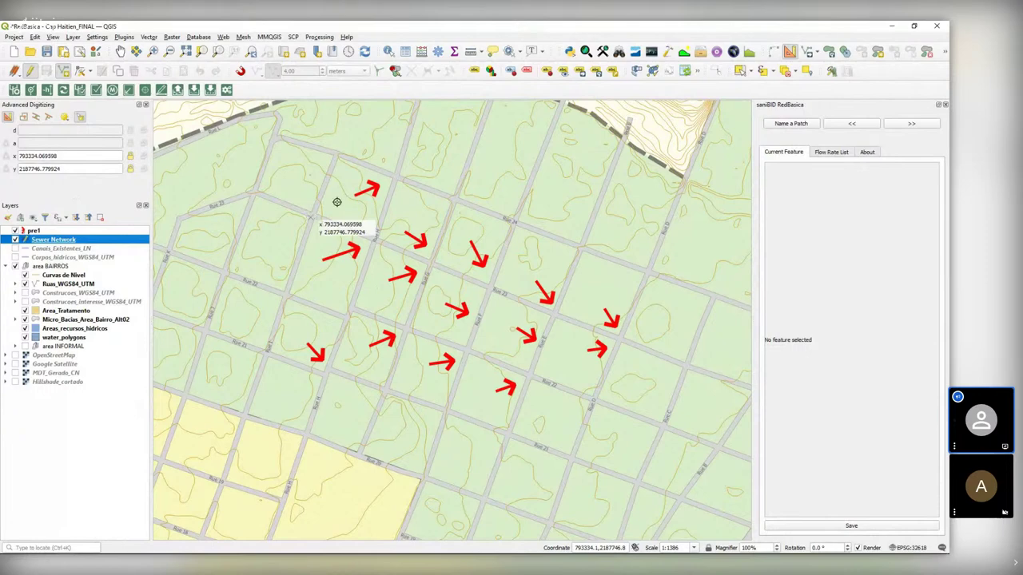
Trace the first sewer line through five intersections, from upper-left down and east, and finish it
drag(384, 233, 376, 257)
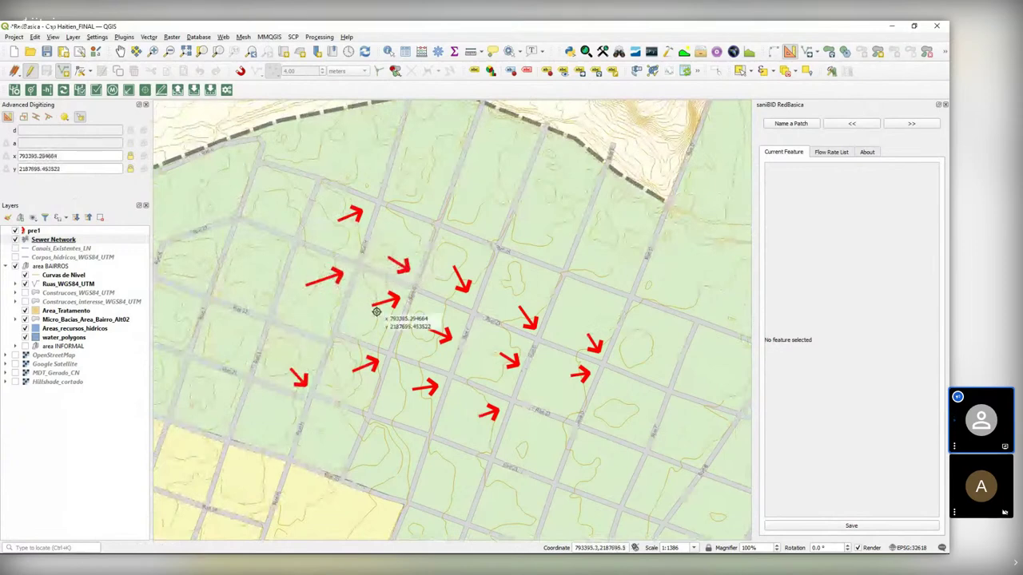
drag(382, 314, 393, 293)
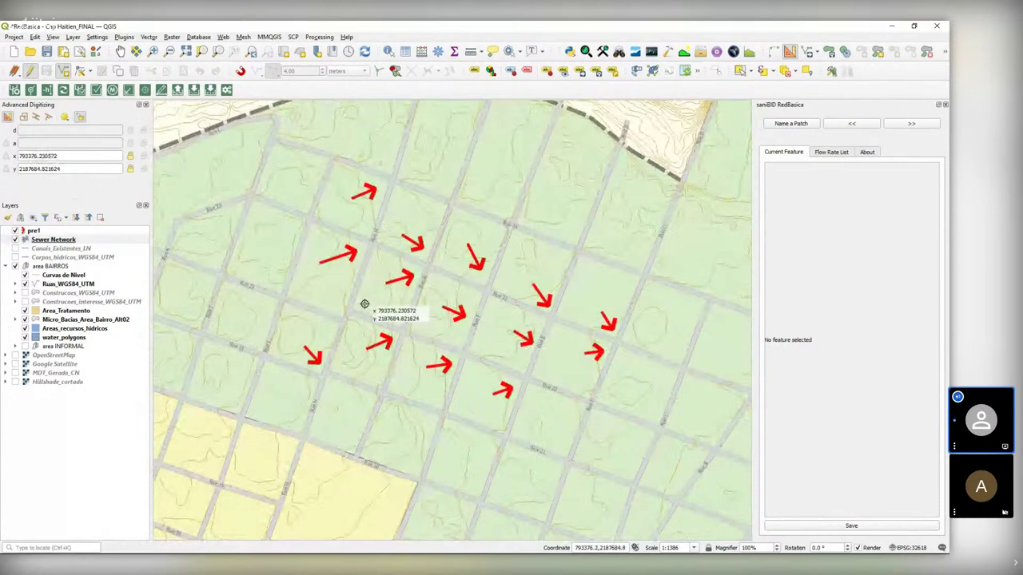
drag(412, 282, 485, 279)
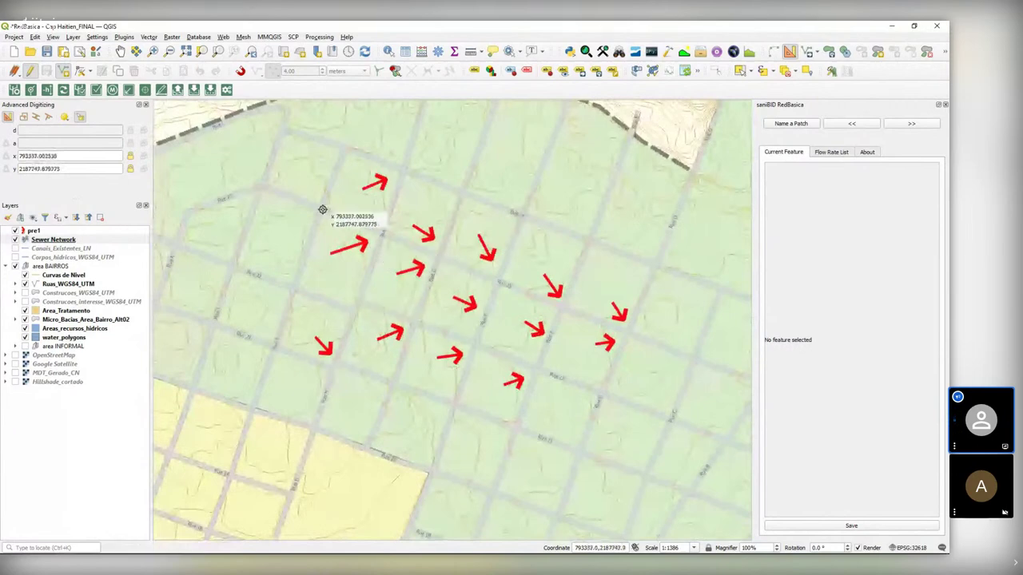
click(382, 233)
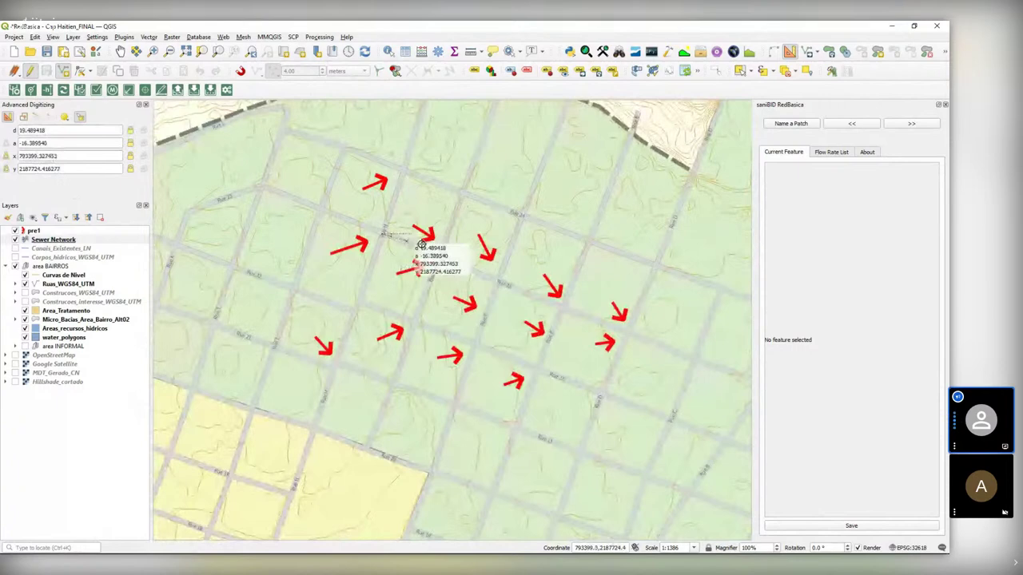
click(438, 258)
click(414, 327)
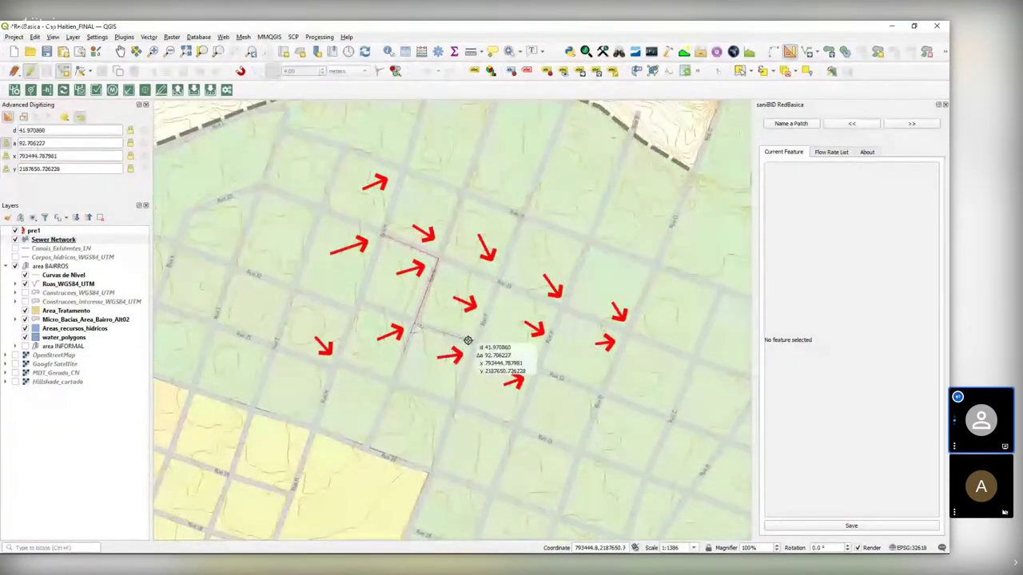
click(539, 369)
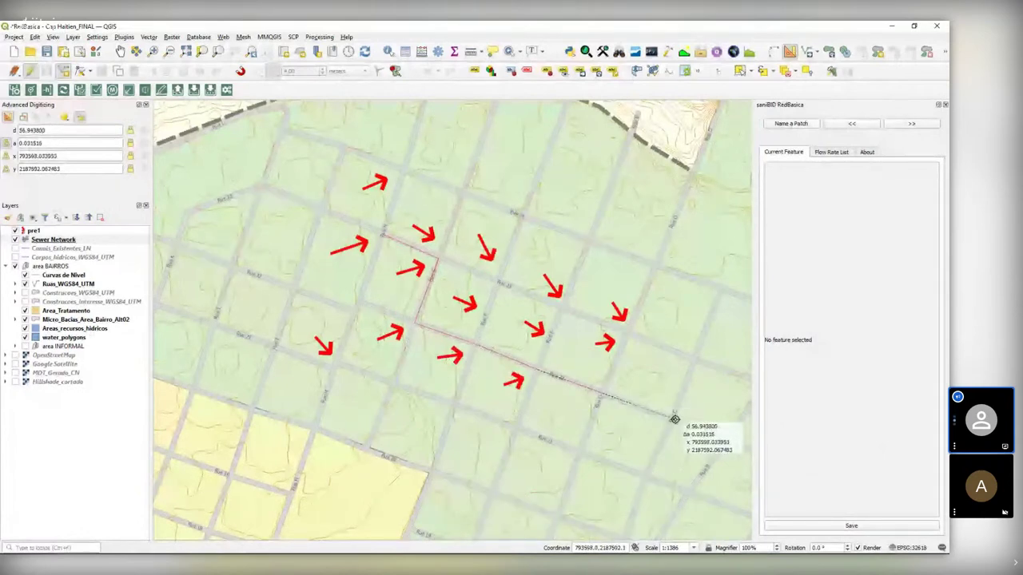
click(672, 421)
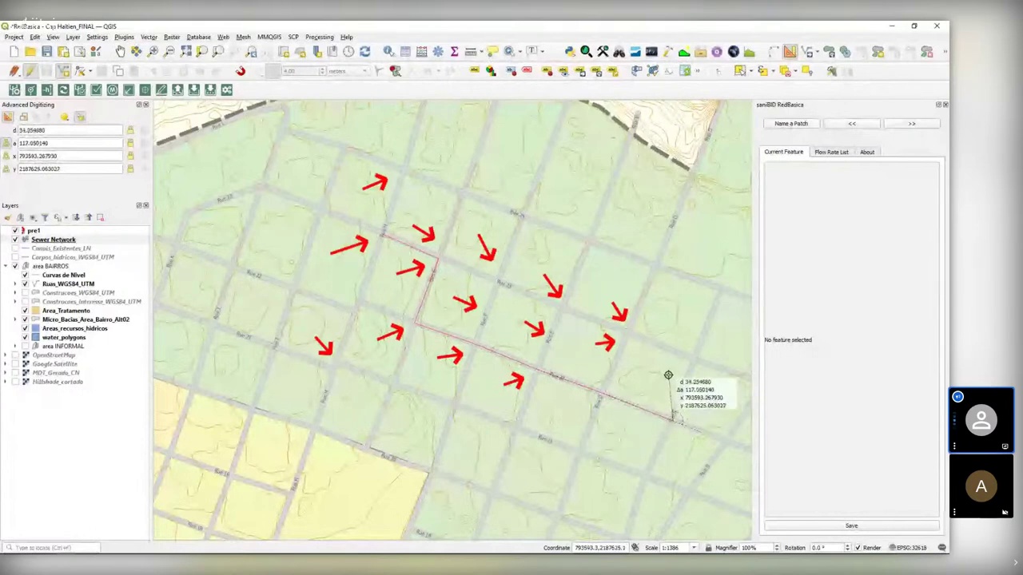
right_click(675, 368)
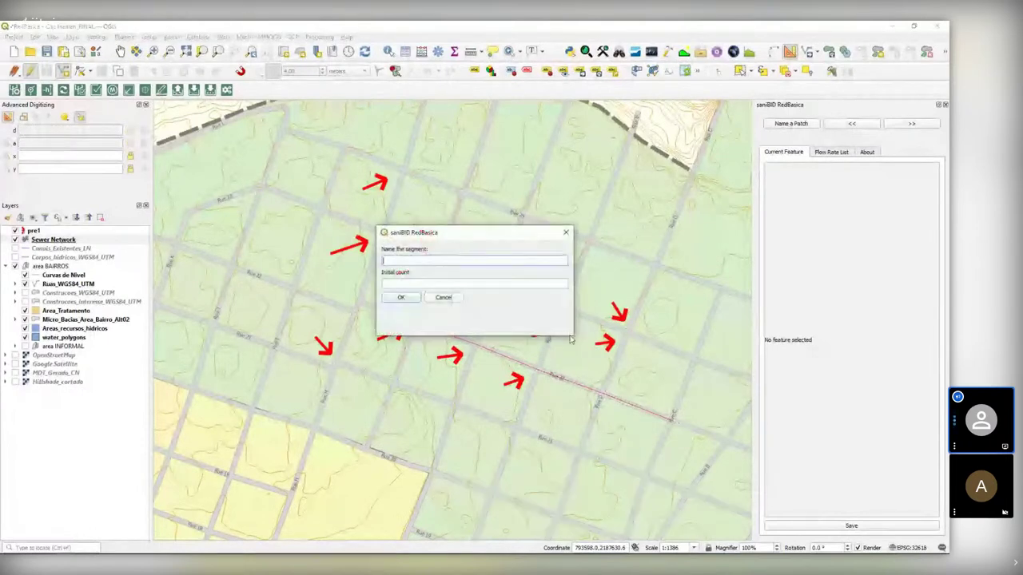
Enter col1 as the segment name and 1 as the initial count
drag(569, 336, 514, 325)
click(440, 261)
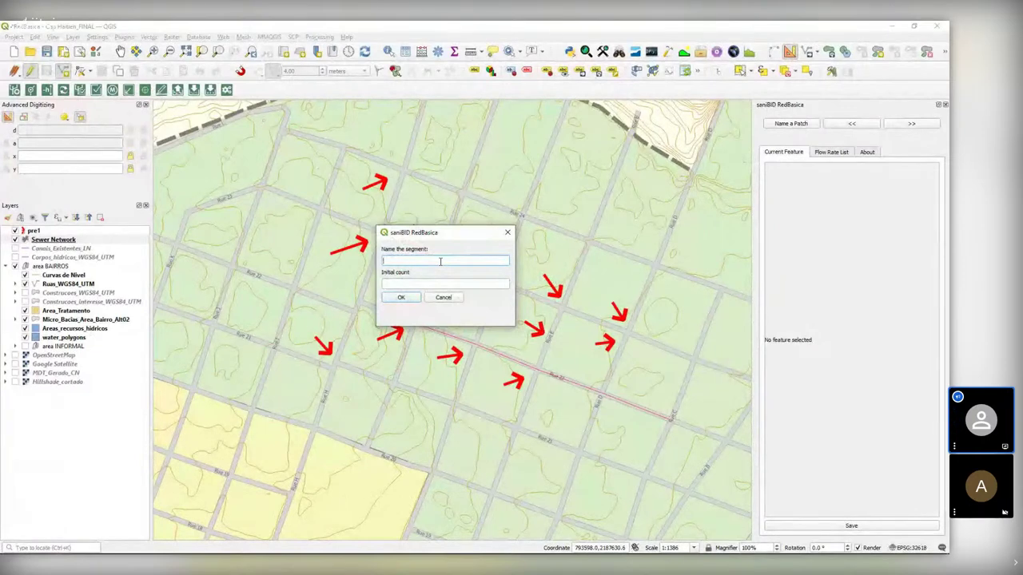
text(col1)
key(Tab)
text(1)
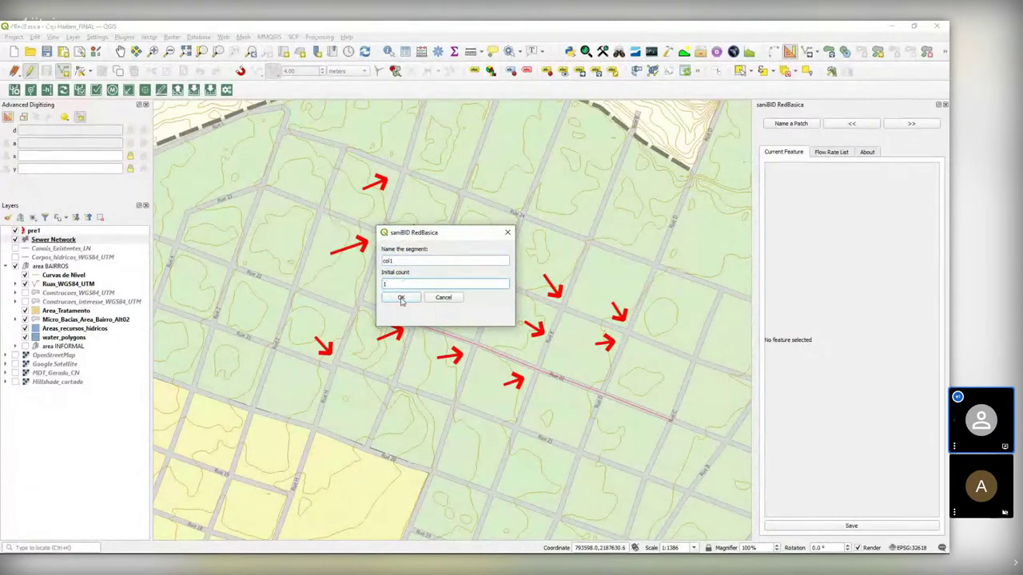
Confirm the col1 naming and frame the Rue G junction area
click(401, 298)
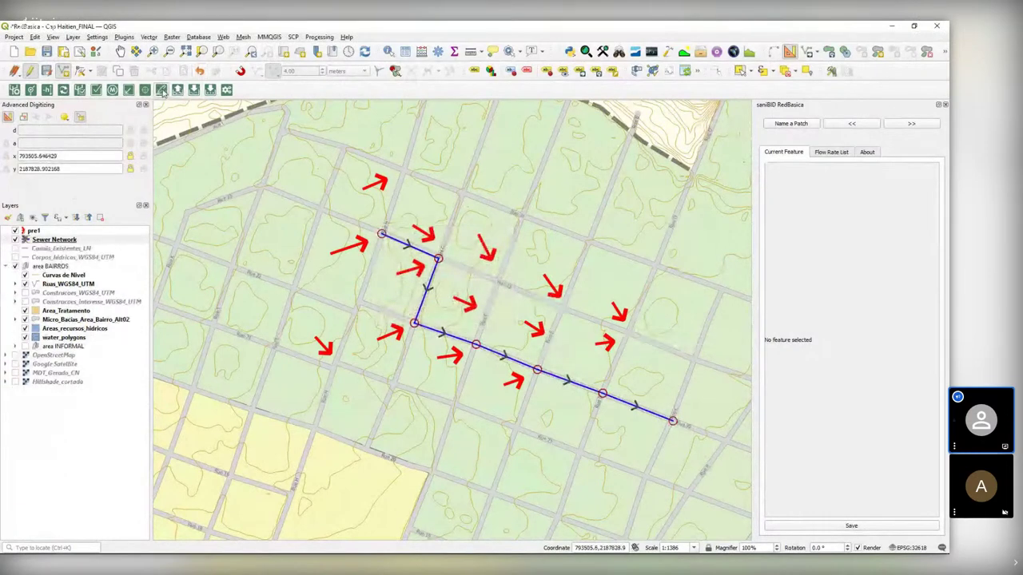
drag(541, 279, 510, 264)
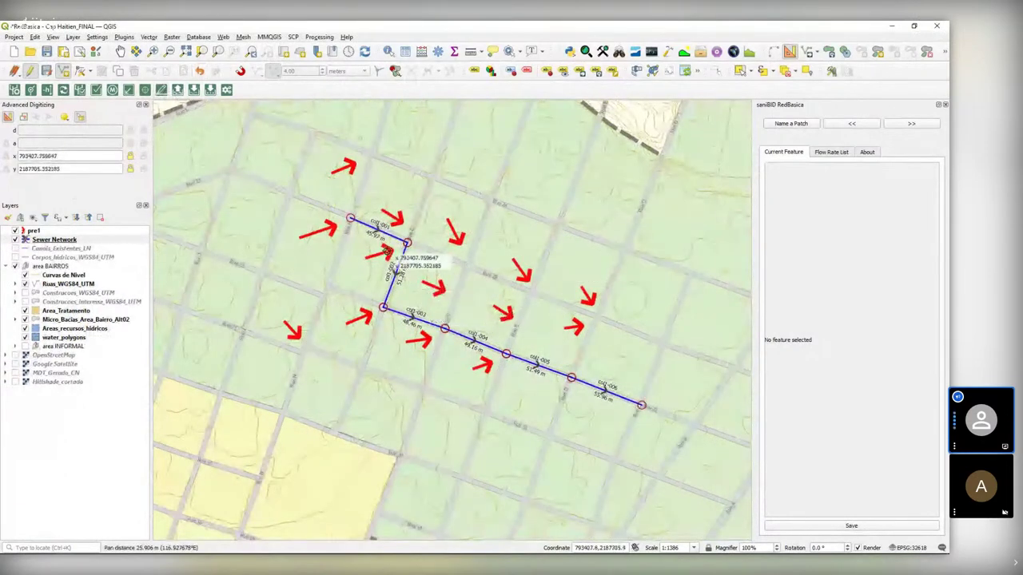
drag(381, 237, 418, 239)
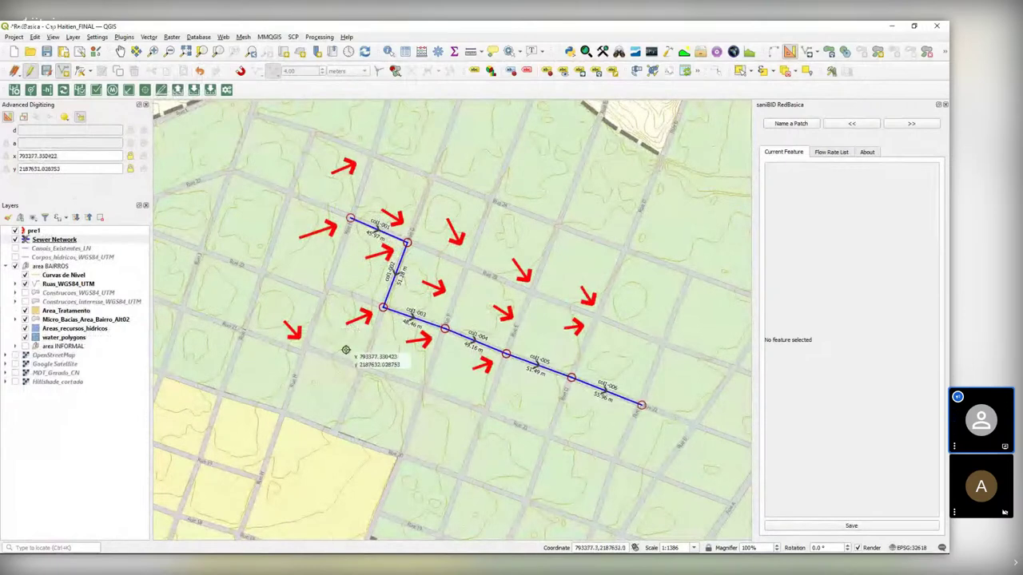
drag(308, 380, 326, 338)
scroll(321, 311, up, 1)
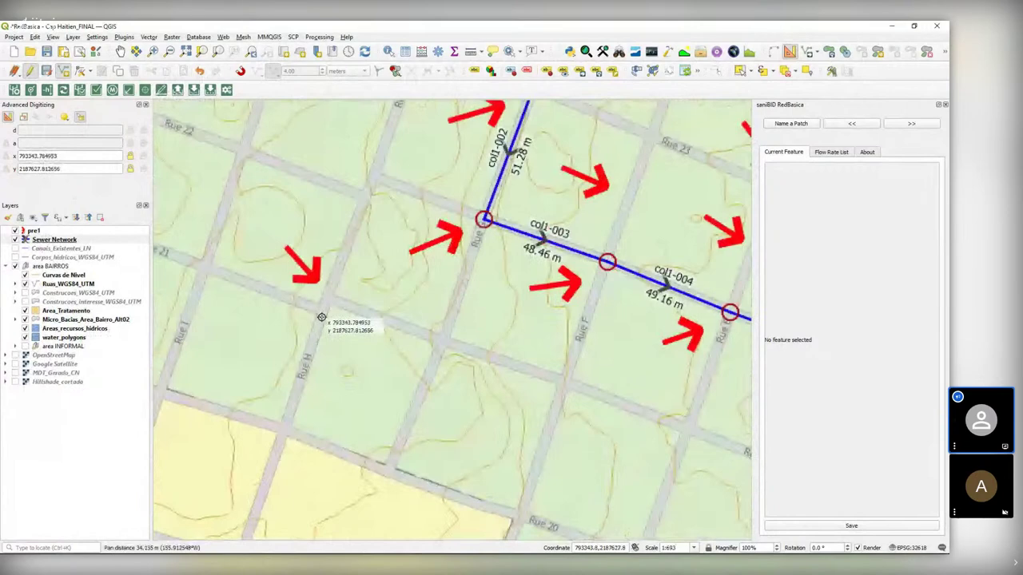
With snapping enabled, digitize a new pipe ending on the Rue G junction node
click(446, 342)
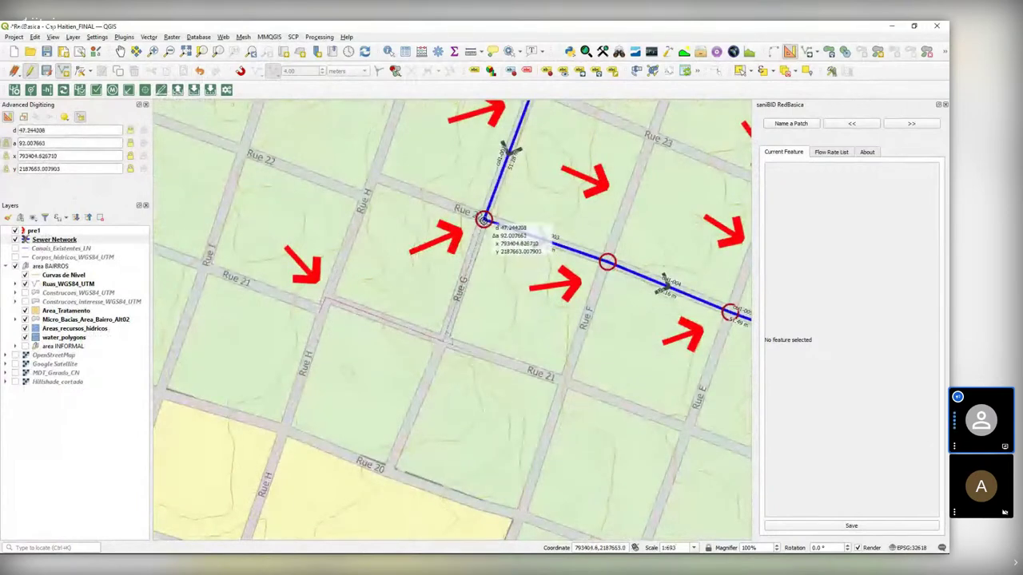
drag(484, 219, 471, 249)
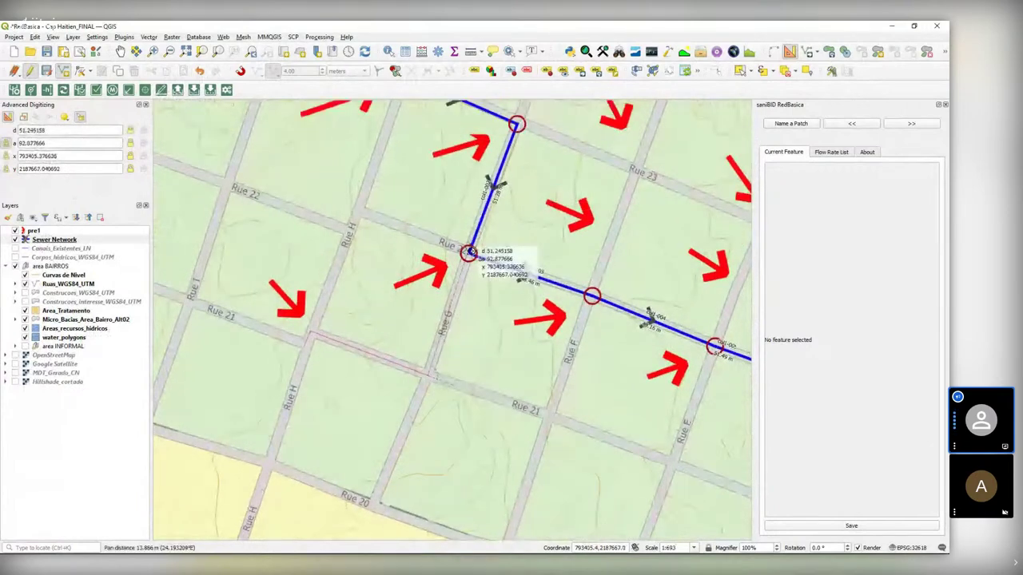
click(239, 71)
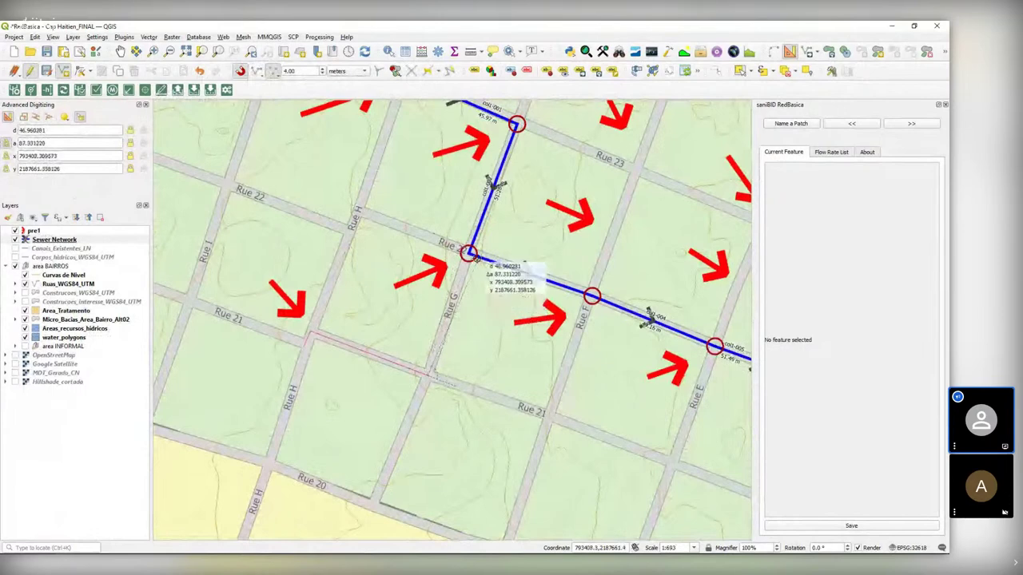
click(469, 252)
Finish the Rue G pipe and confirm its segment name as 'col'
right_click(511, 327)
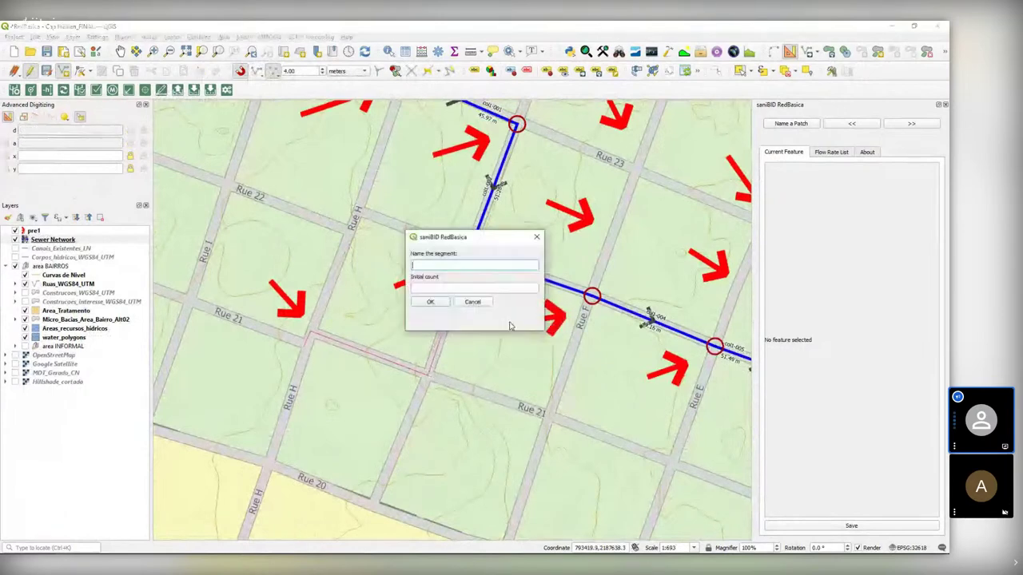
text(col2)
click(452, 287)
click(430, 301)
Draw a branch from near Rue 24 and Rue F and name it col3, count 1
drag(545, 374, 457, 384)
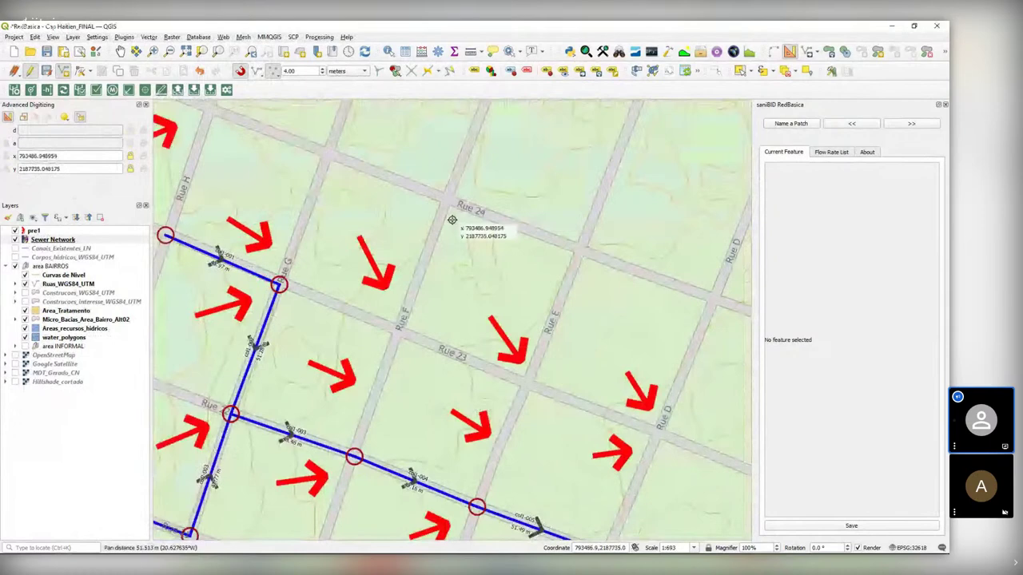
click(447, 200)
click(354, 457)
right_click(400, 463)
click(458, 271)
text(col3)
click(457, 287)
text(1)
click(432, 303)
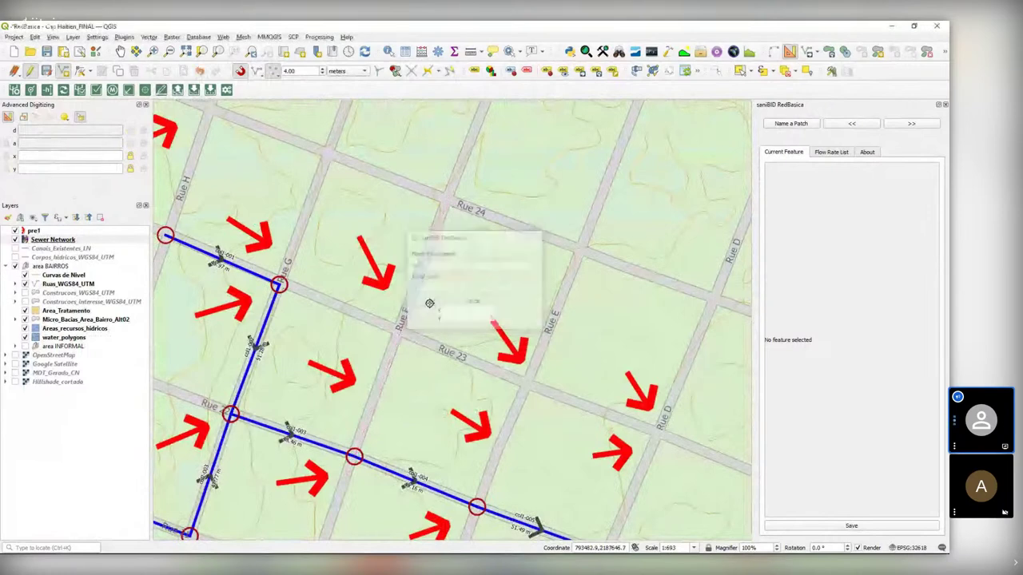
Draw a branch south of the main line and name it col-003
scroll(534, 307, down, 1)
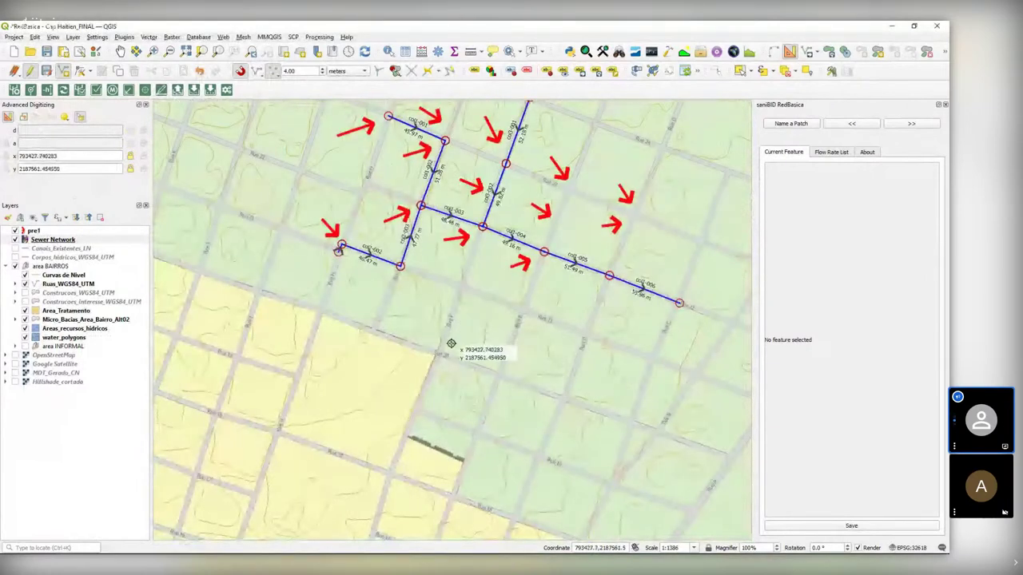
click(502, 374)
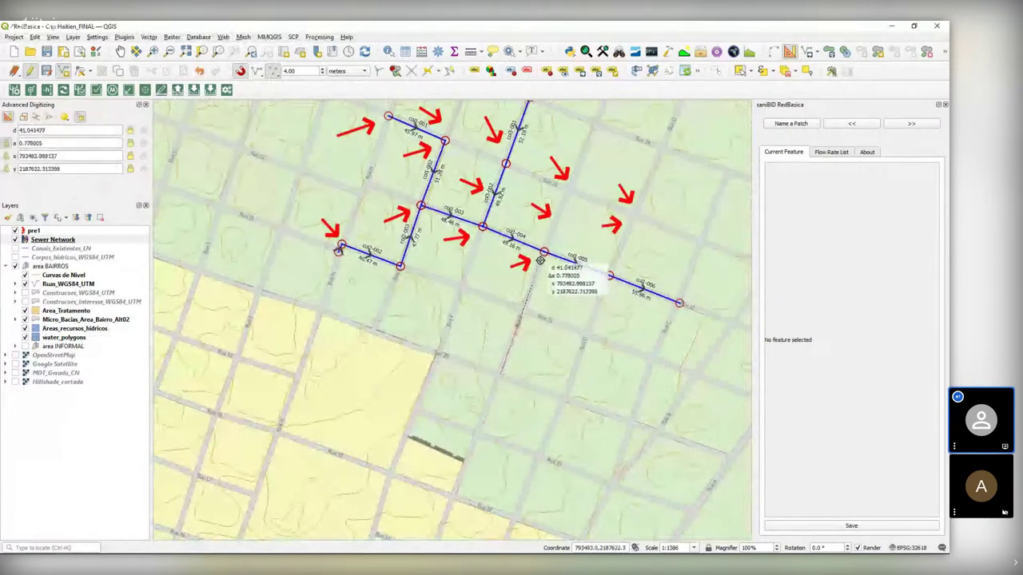
click(544, 253)
right_click(553, 274)
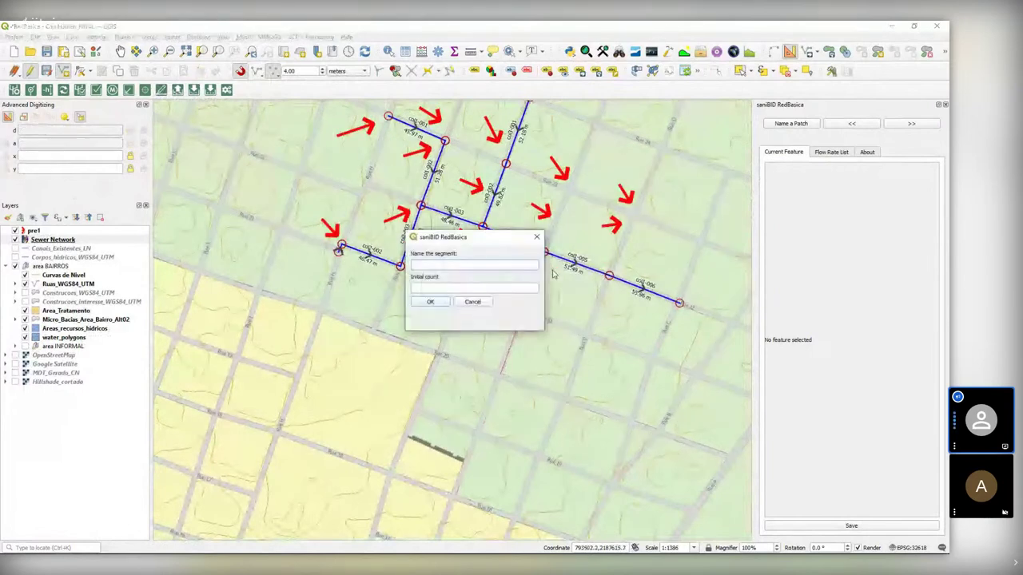
text(col-003)
click(430, 301)
Draw the eastern branch onto the main line and confirm it as col5, count 1
drag(564, 317, 528, 389)
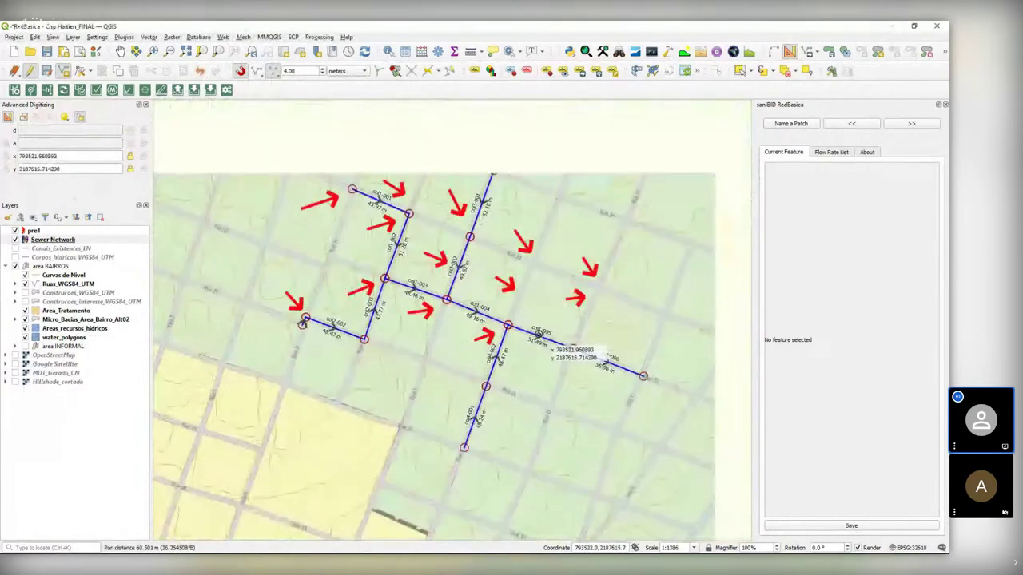
scroll(568, 240, up, 1)
scroll(506, 258, down, 1)
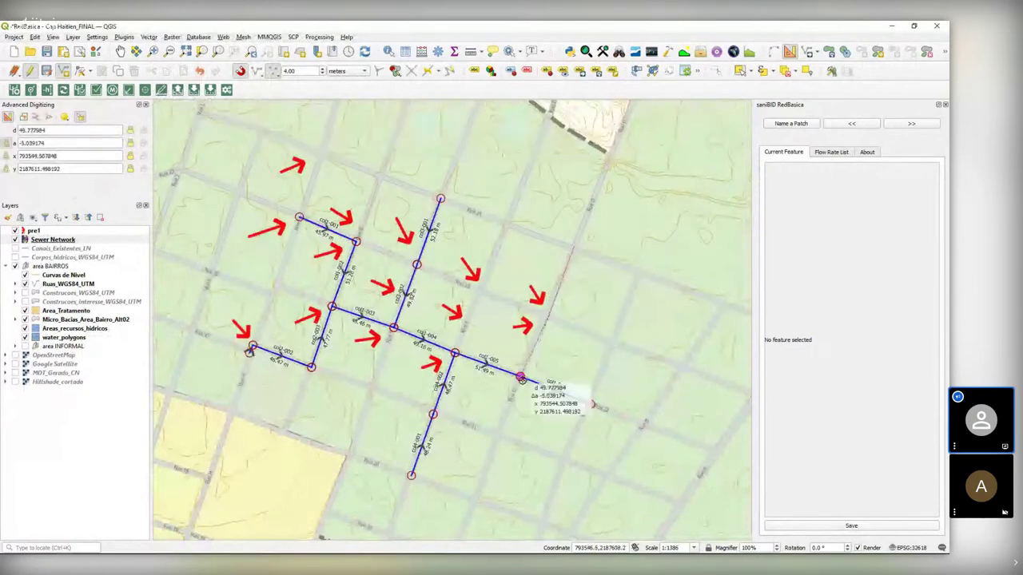
click(520, 375)
right_click(559, 346)
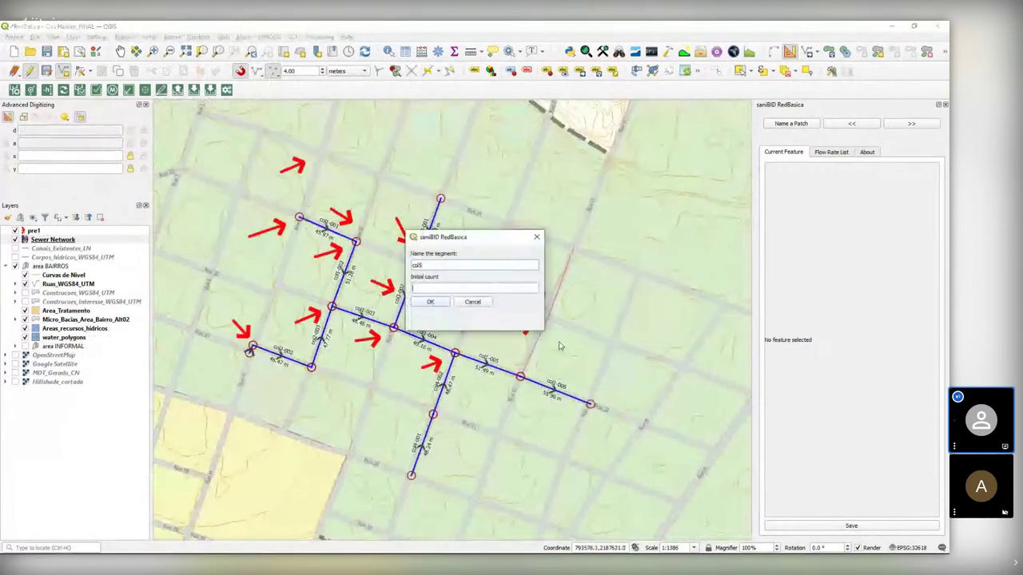
click(430, 301)
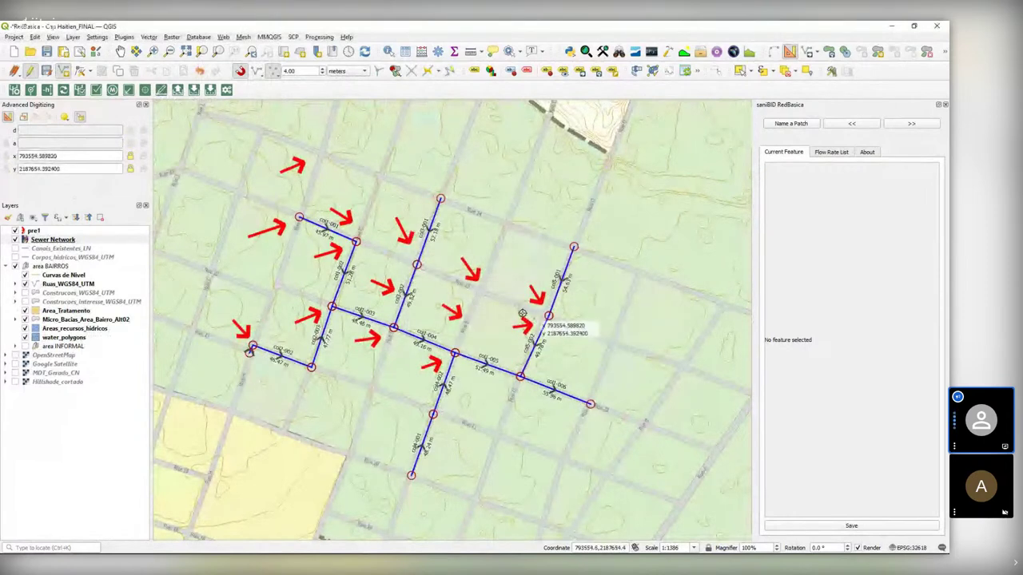
Stop editing and create the MHs node layer using the MDT_Gerado_CN raster for elevations
click(32, 71)
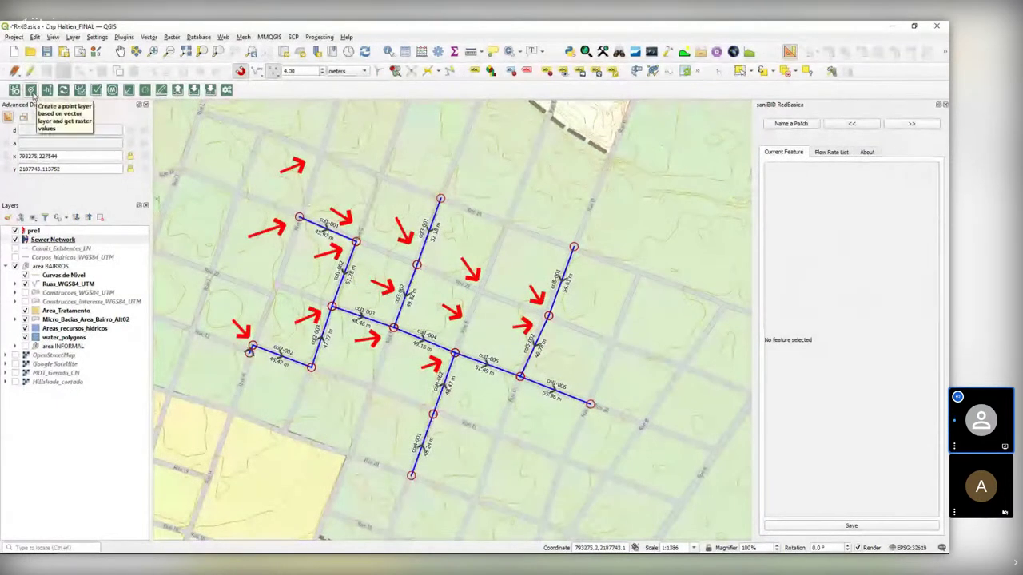
click(31, 90)
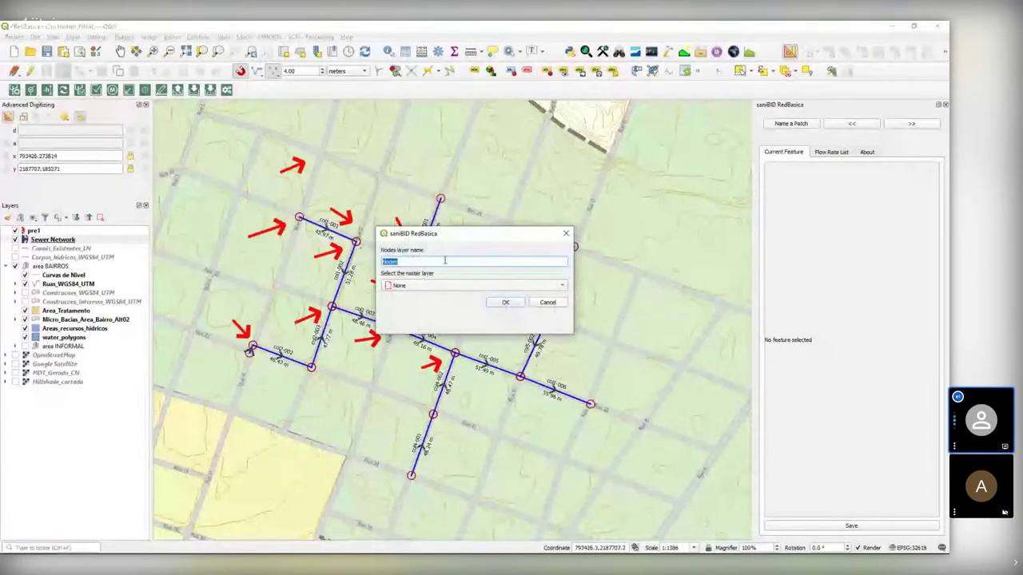
text(MHs)
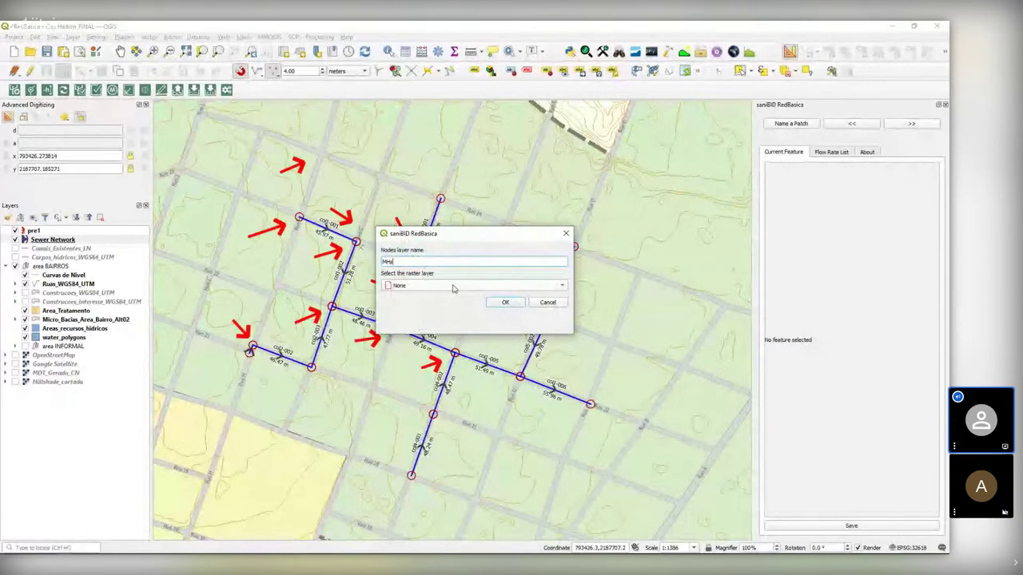
click(452, 289)
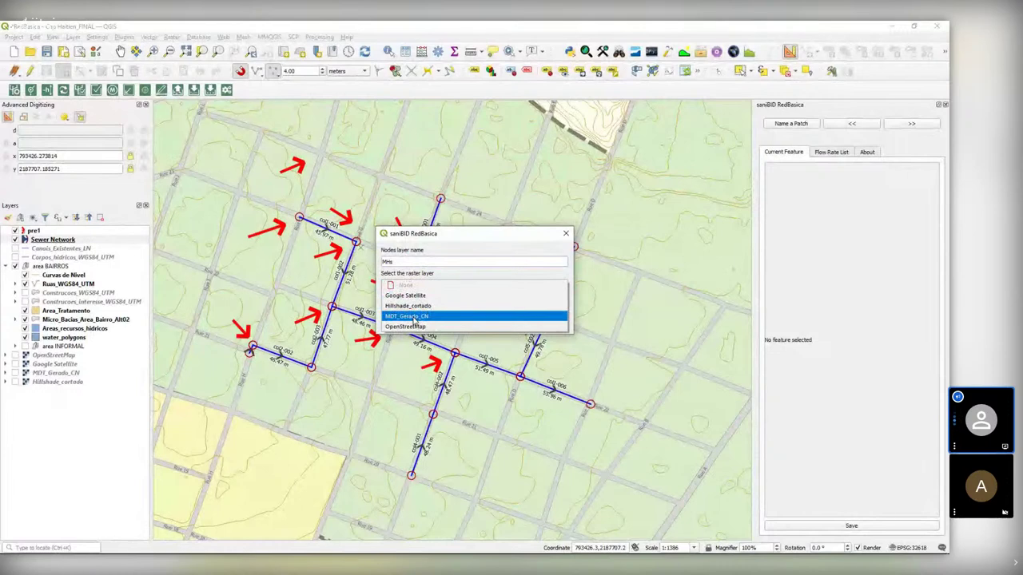
click(414, 318)
click(506, 303)
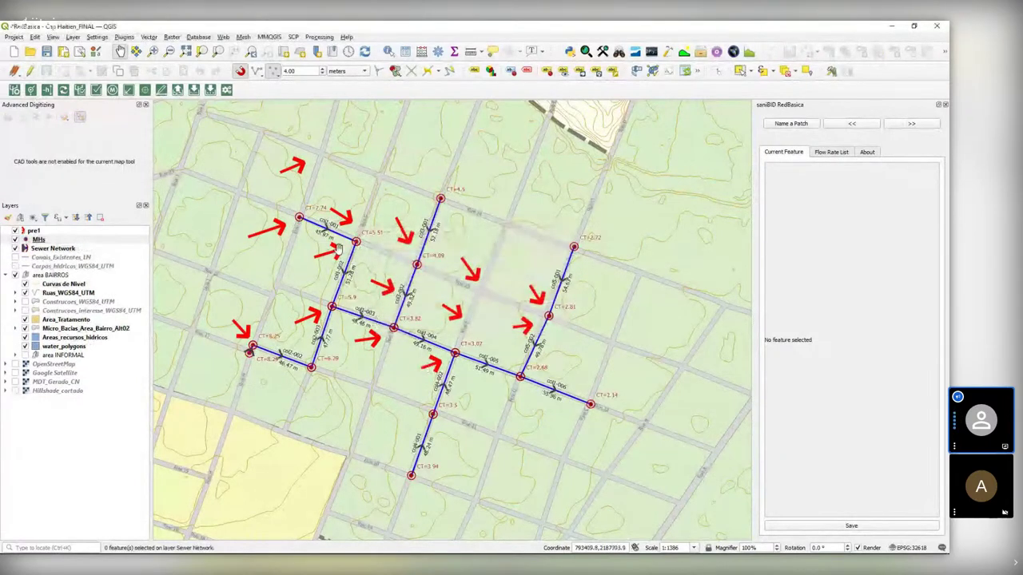
Zoom and pan across the network to inspect the manholes' CT elevation labels
scroll(346, 297, up, 1)
drag(309, 168, 362, 214)
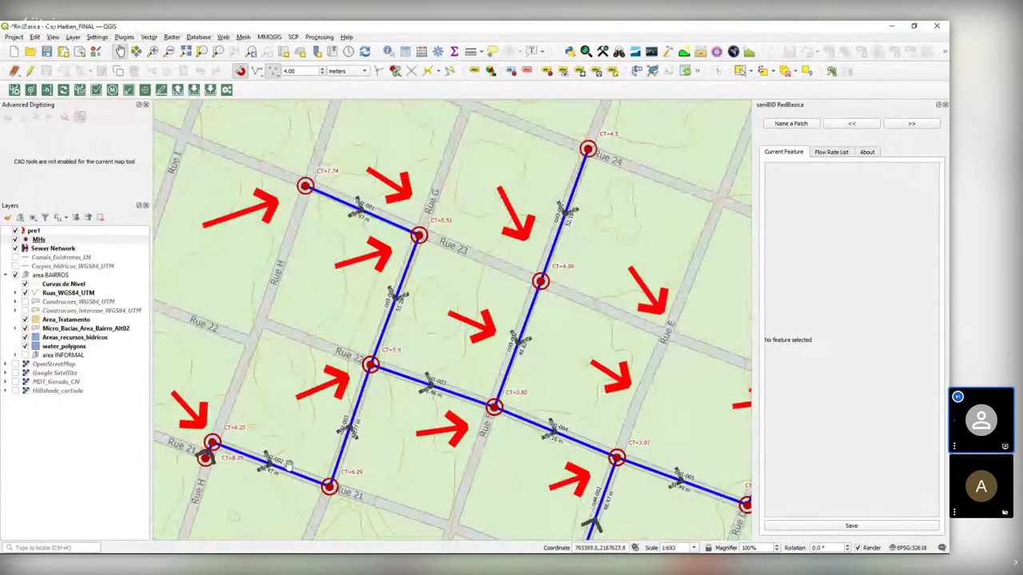
drag(693, 297, 584, 237)
scroll(584, 236, down, 1)
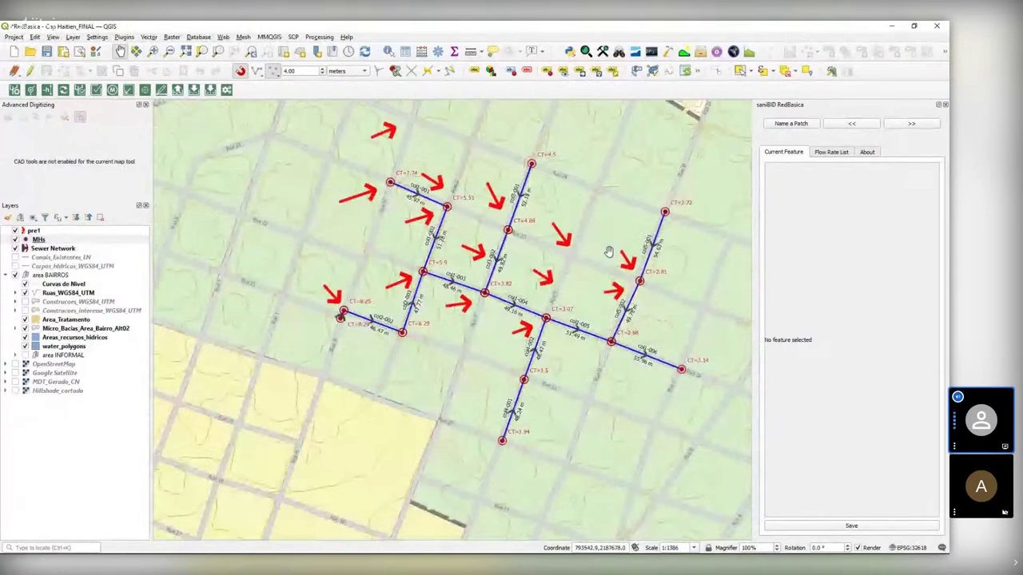
drag(619, 251, 596, 257)
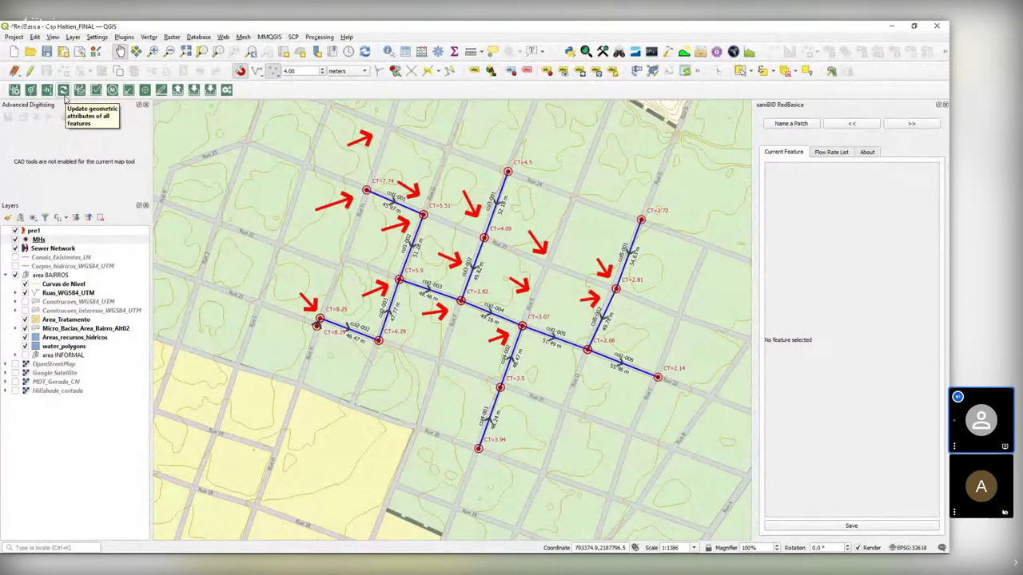
Recalculate pipe geometry, then run the calculation with 0.90 m cover, 150 mm diameter, 0.0050 slope
click(64, 90)
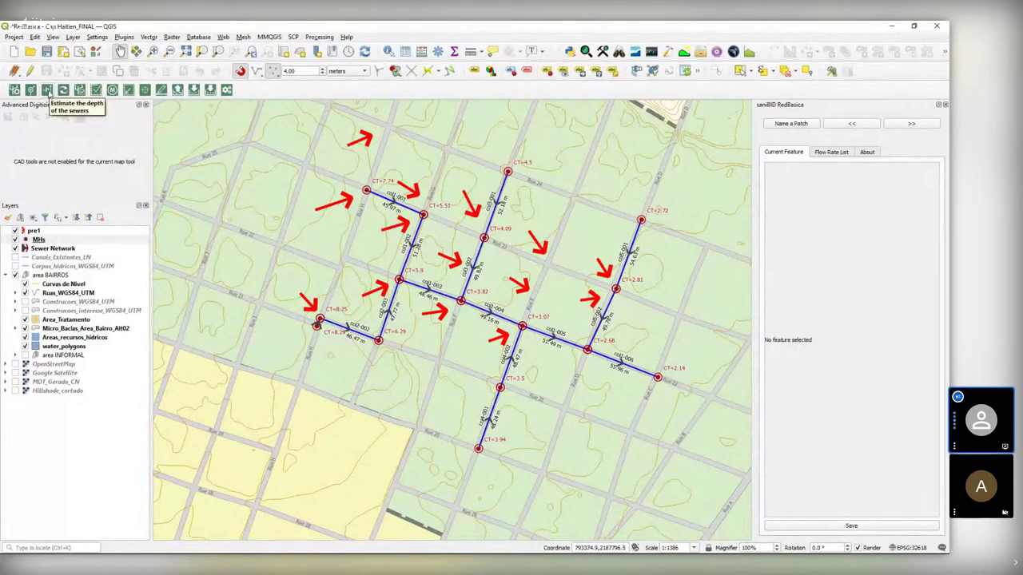
click(47, 91)
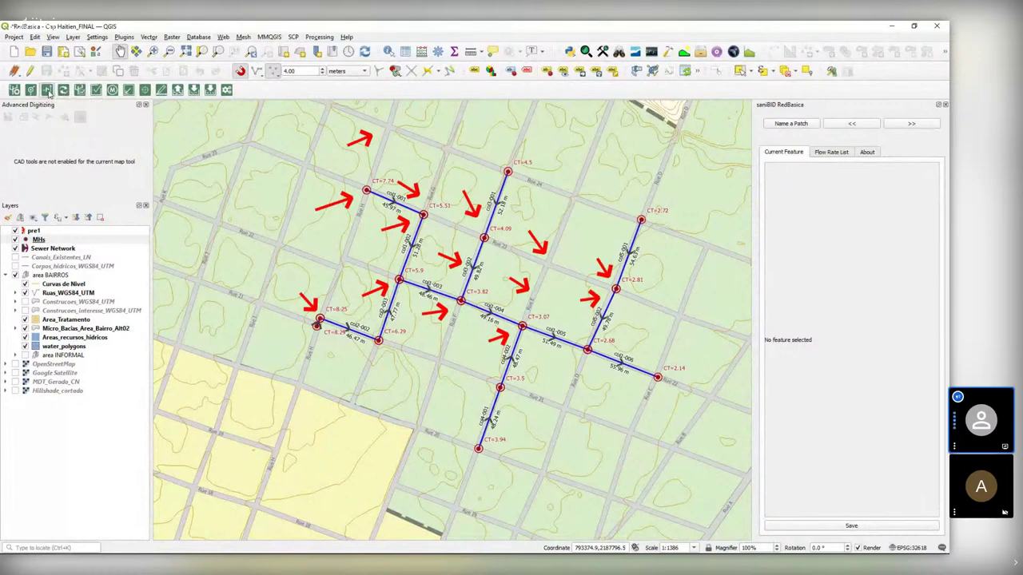
drag(471, 239, 437, 182)
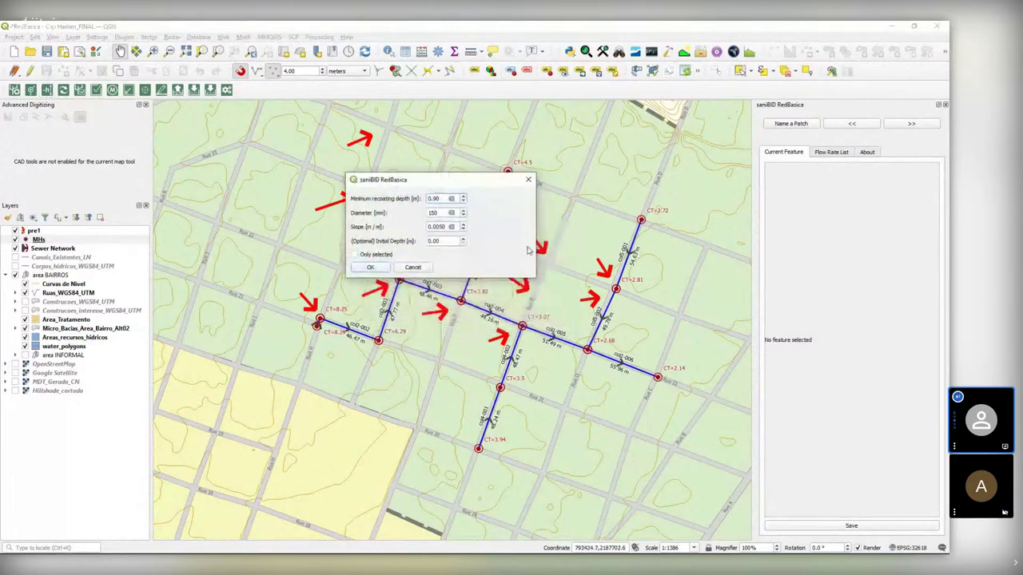
drag(533, 275, 505, 277)
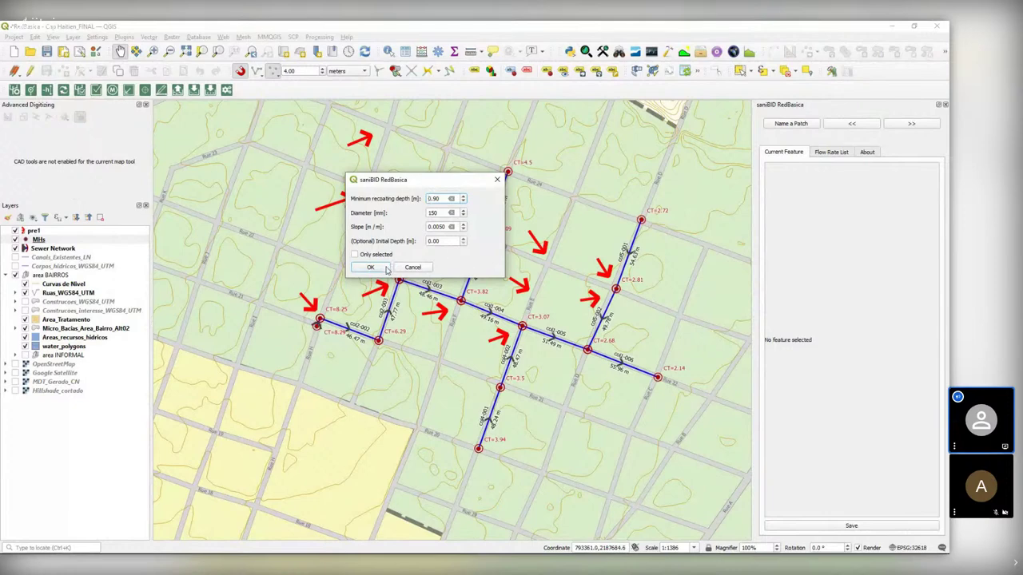
click(385, 269)
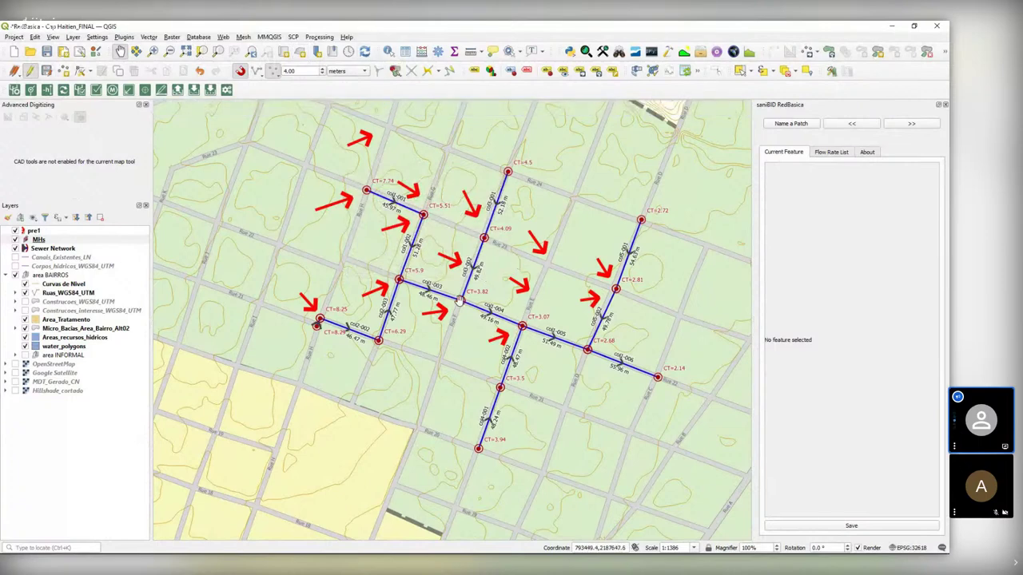
Zoom and pan across the calculated network to read each manhole's CT and h labels, returning to 1:1386
scroll(460, 300, up, 3)
scroll(460, 299, down, 3)
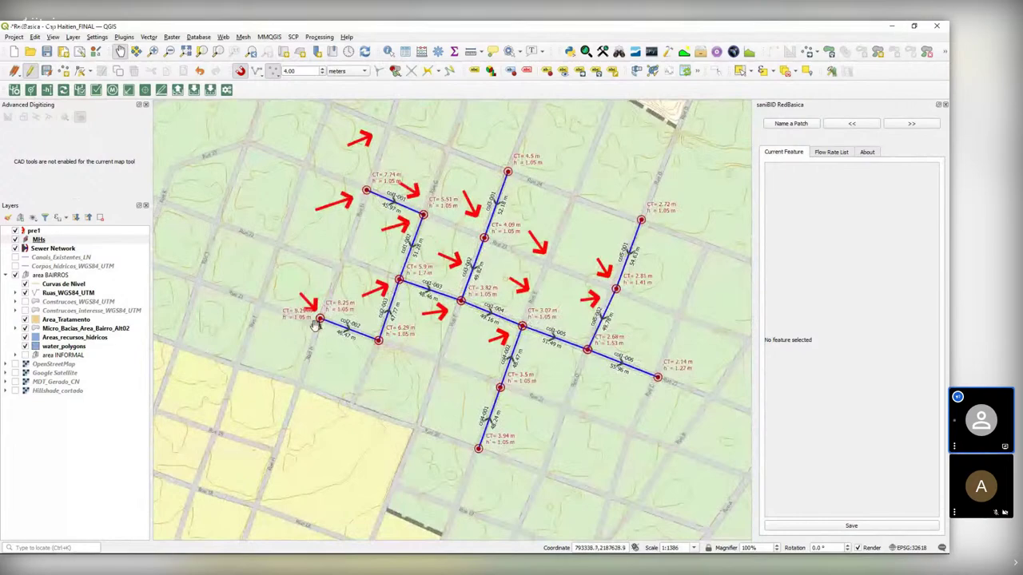
scroll(516, 322, up, 1)
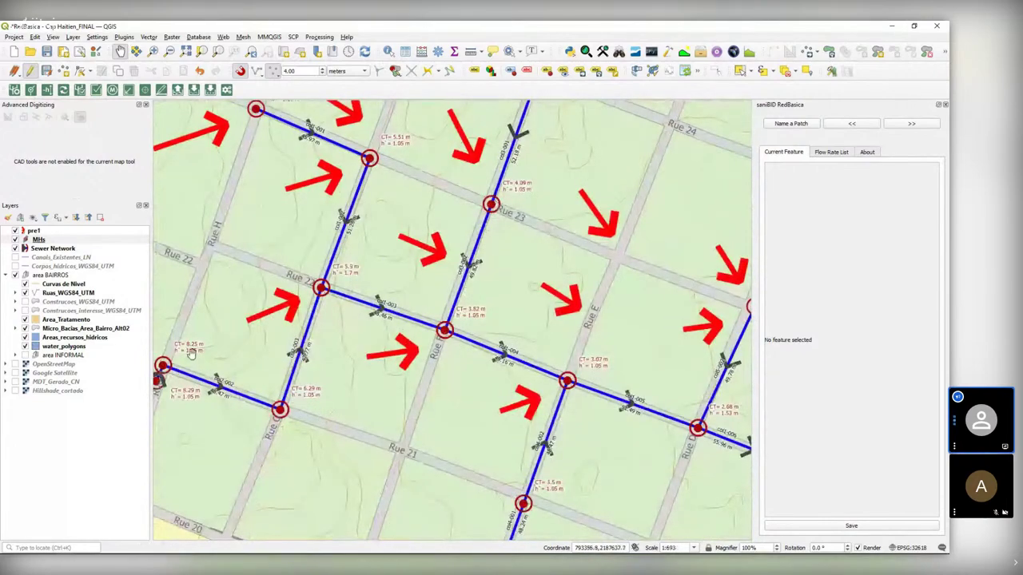
drag(192, 355, 244, 342)
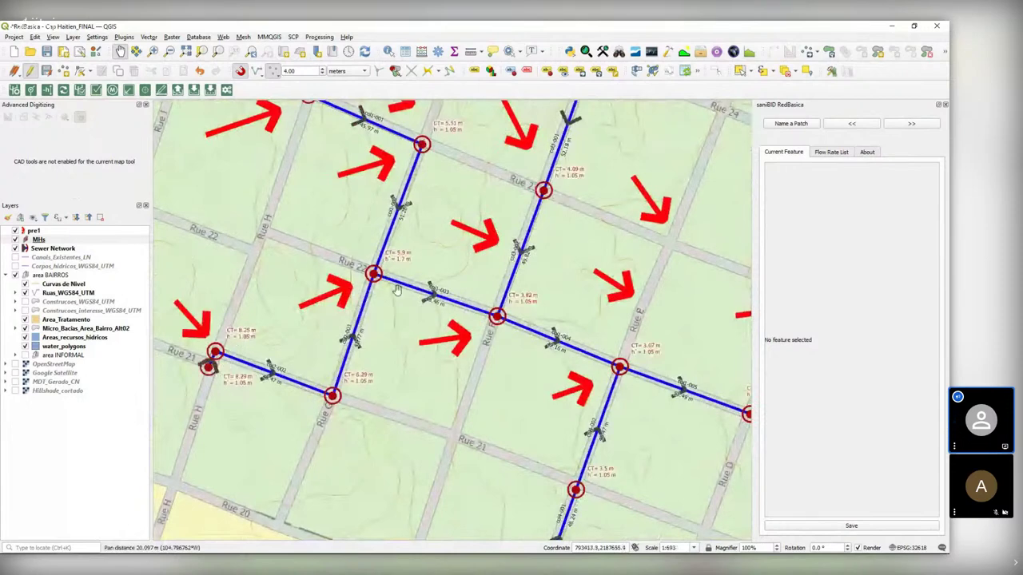
drag(494, 176, 393, 221)
drag(508, 300, 426, 273)
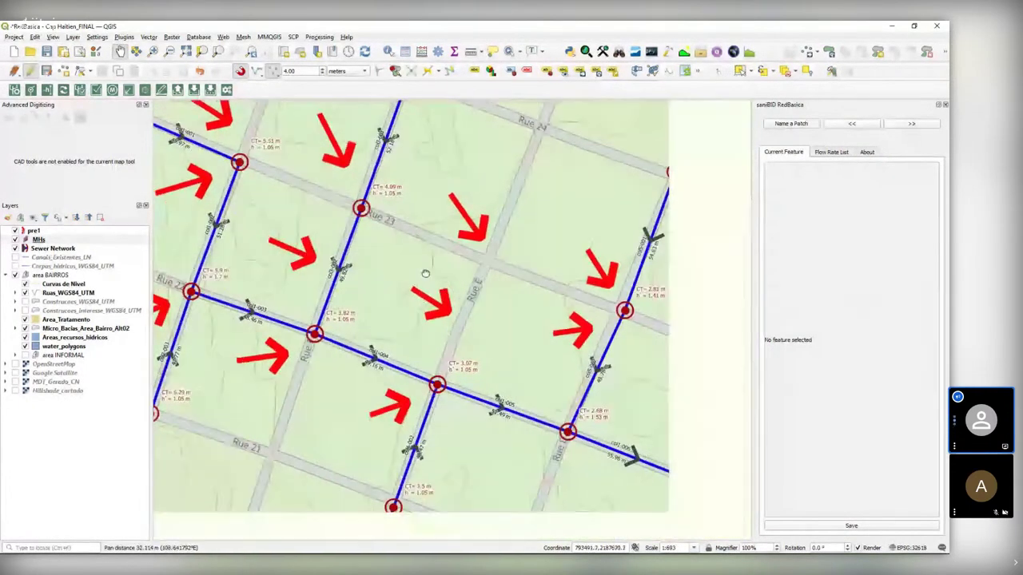
drag(566, 389, 555, 292)
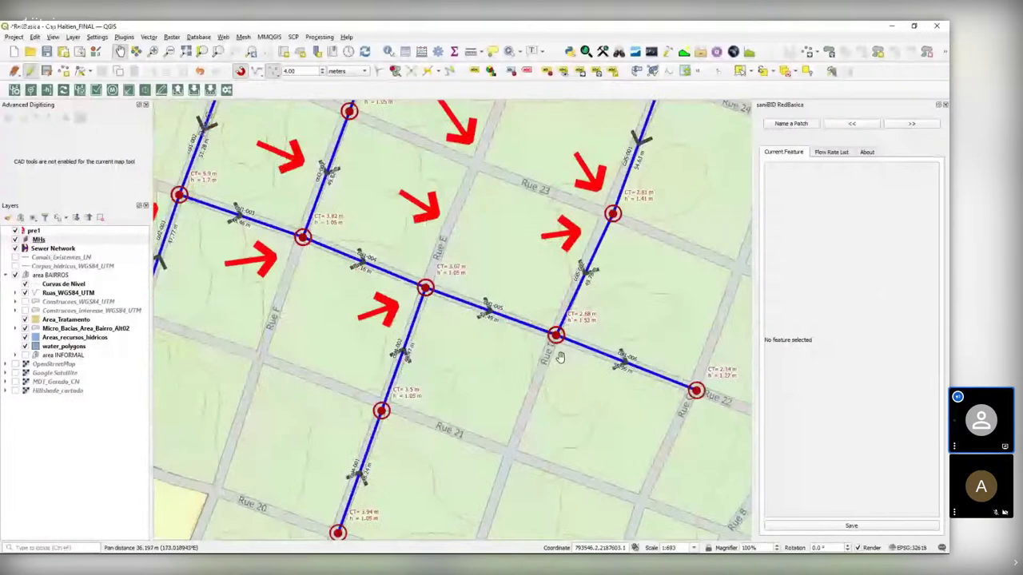
scroll(575, 327, down, 1)
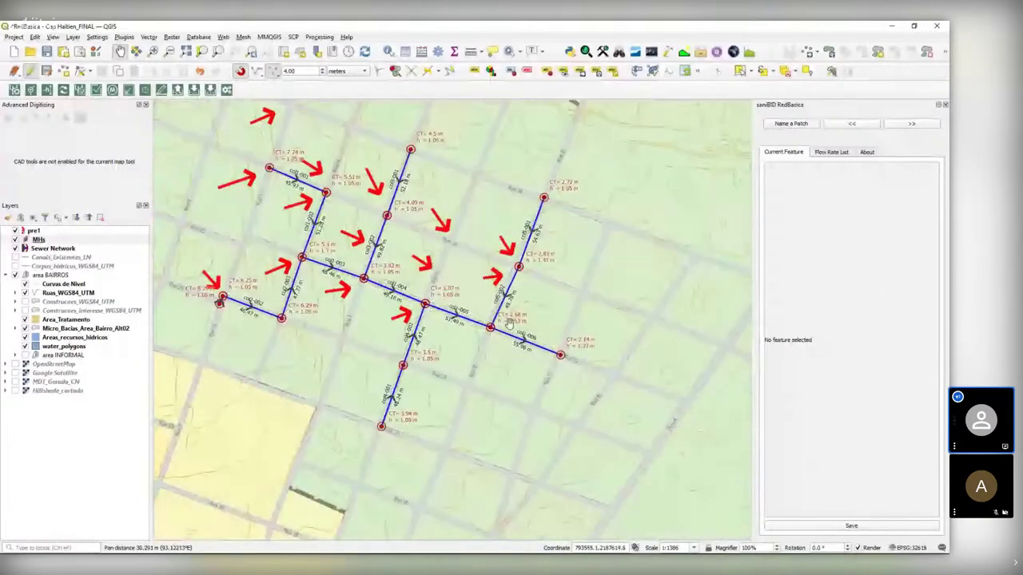
drag(508, 323, 511, 339)
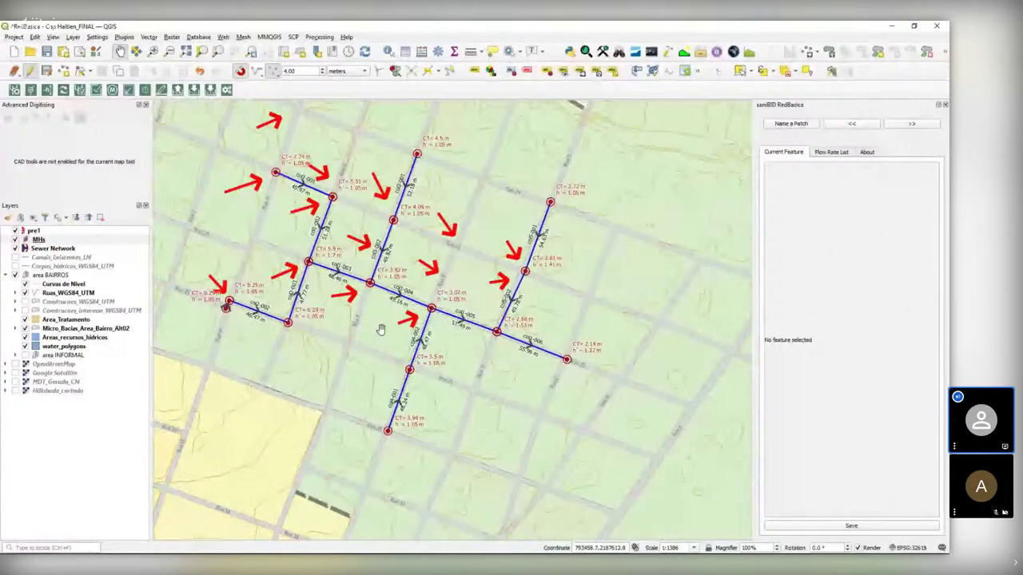
drag(381, 327, 419, 348)
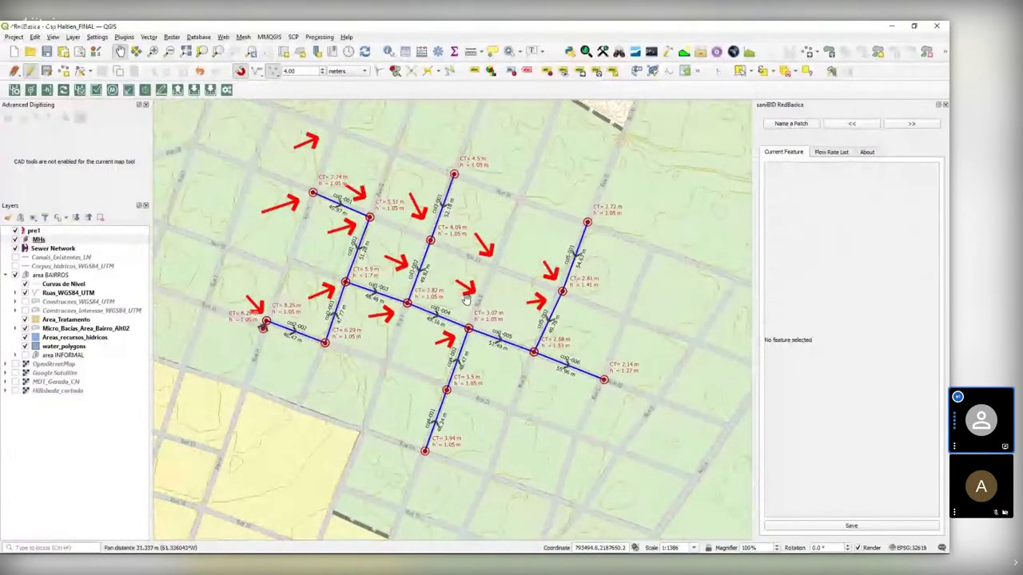
Put the Sewer Network layer in edit mode and delete the old Rue F pipe
click(44, 239)
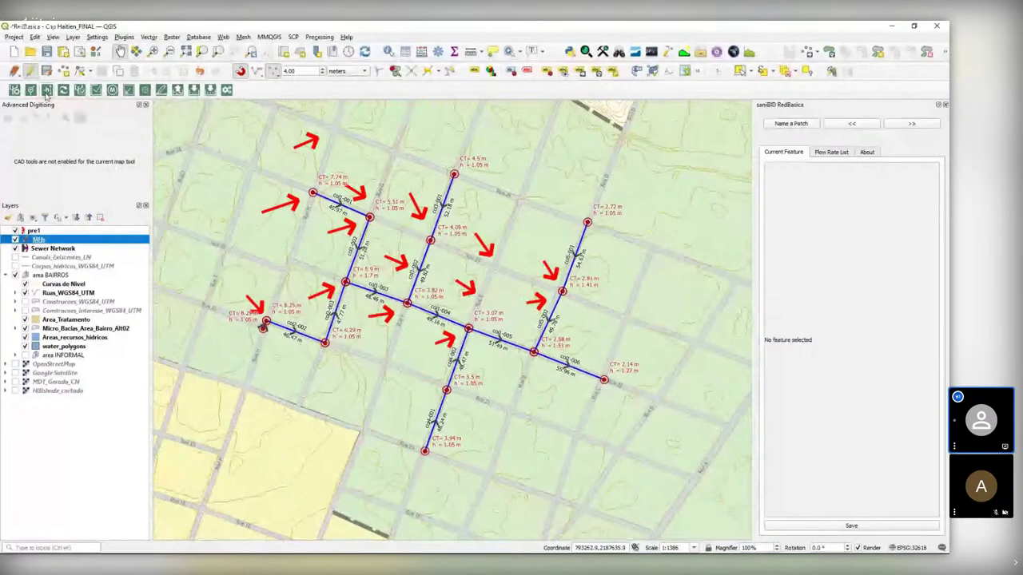
click(76, 251)
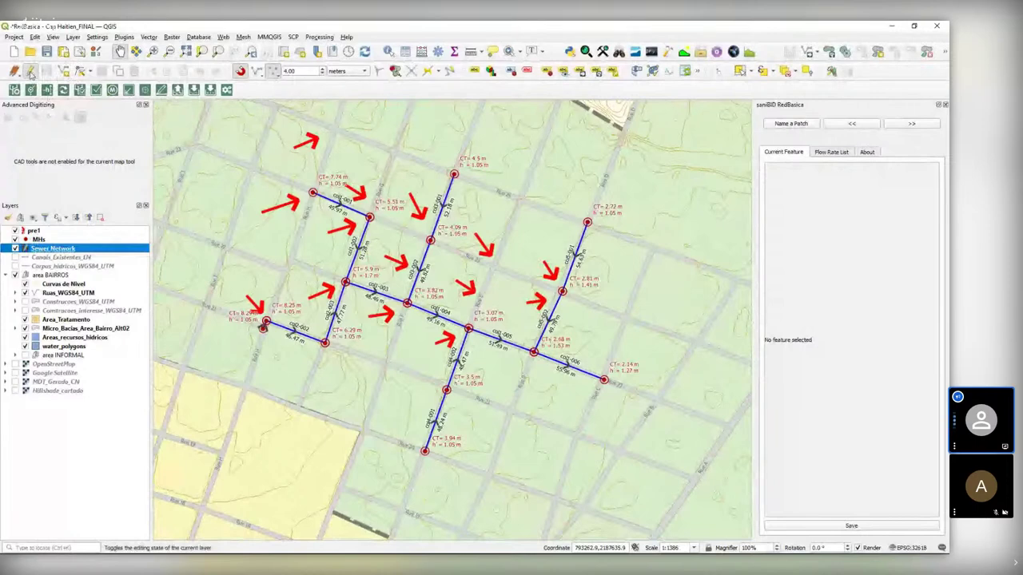
click(30, 71)
click(739, 70)
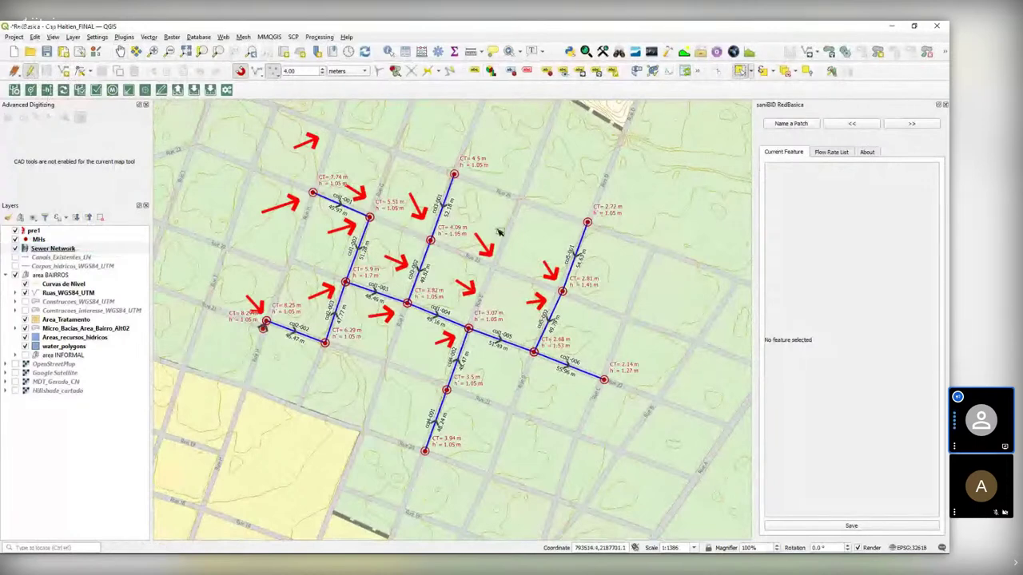
drag(532, 275, 577, 252)
drag(455, 206, 486, 231)
scroll(488, 229, up, 1)
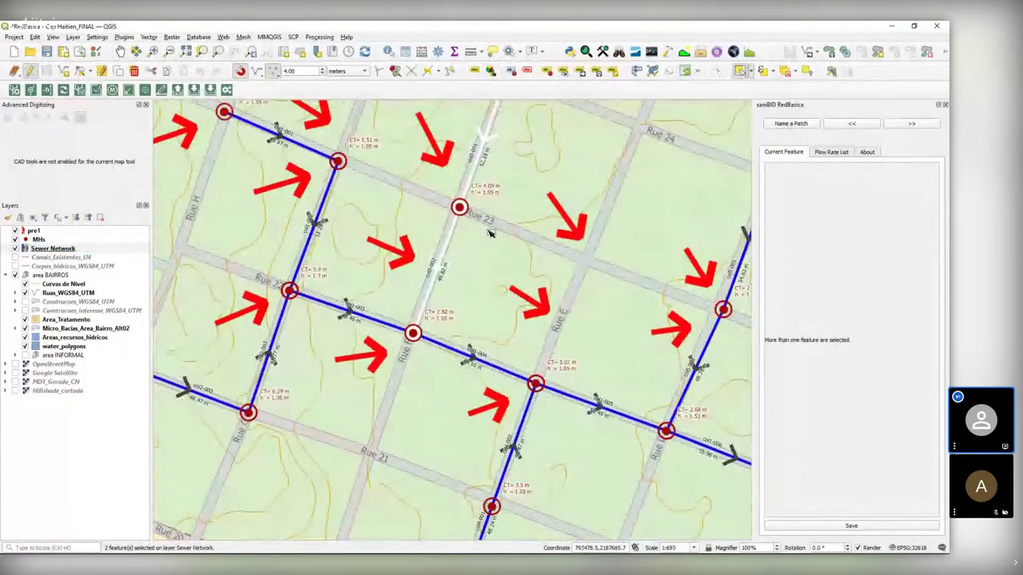
drag(490, 233, 483, 248)
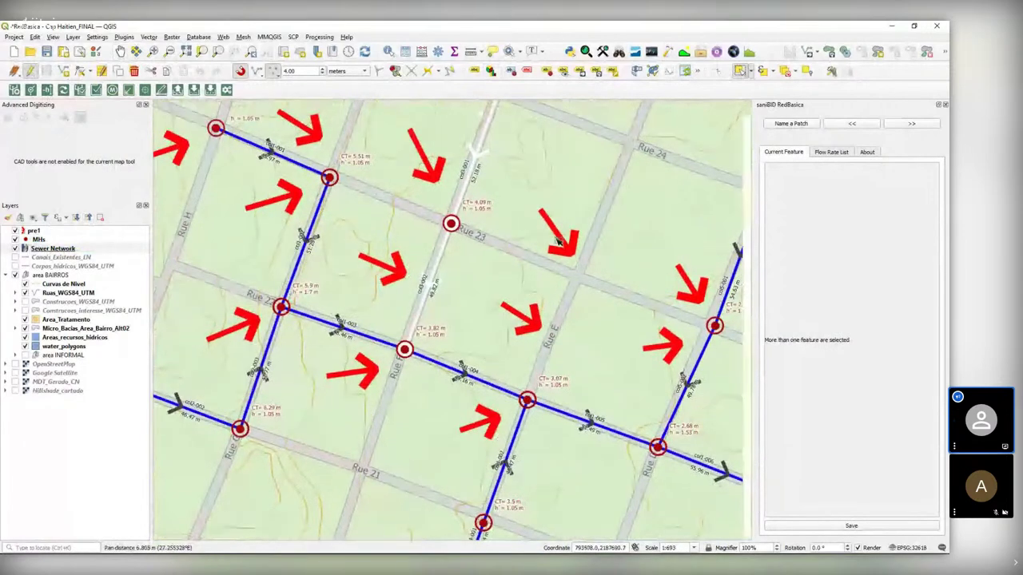
key(Delete)
Draw collector col6 from the top manhole to the Rue D manhole with initial count 1
key(ctrl+period)
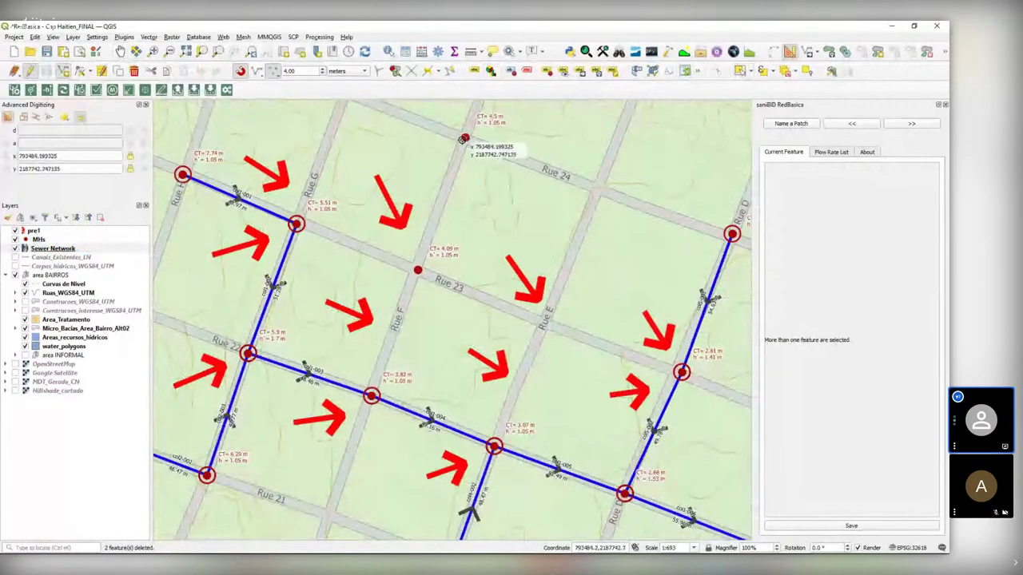
drag(489, 155, 473, 189)
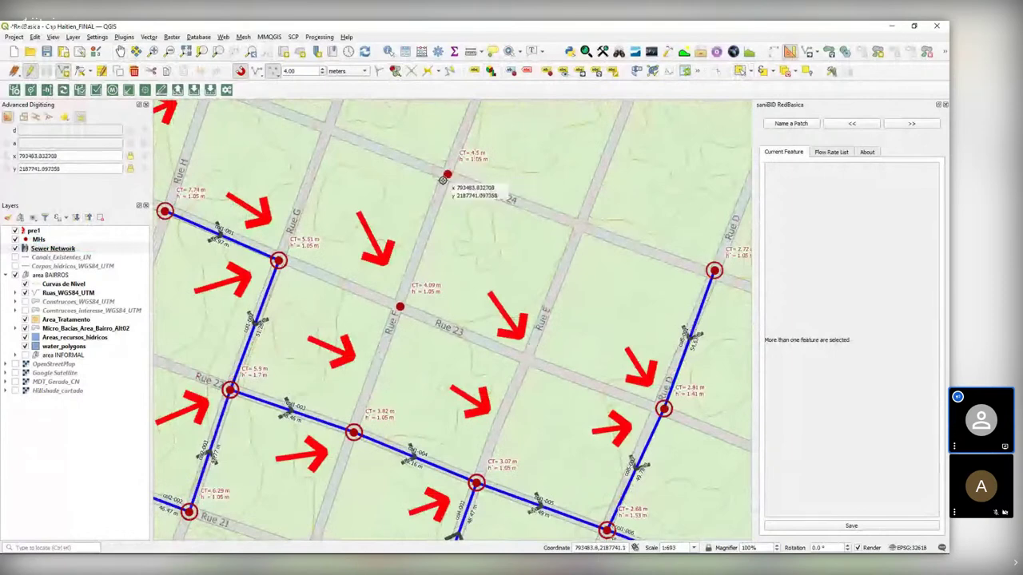
click(447, 176)
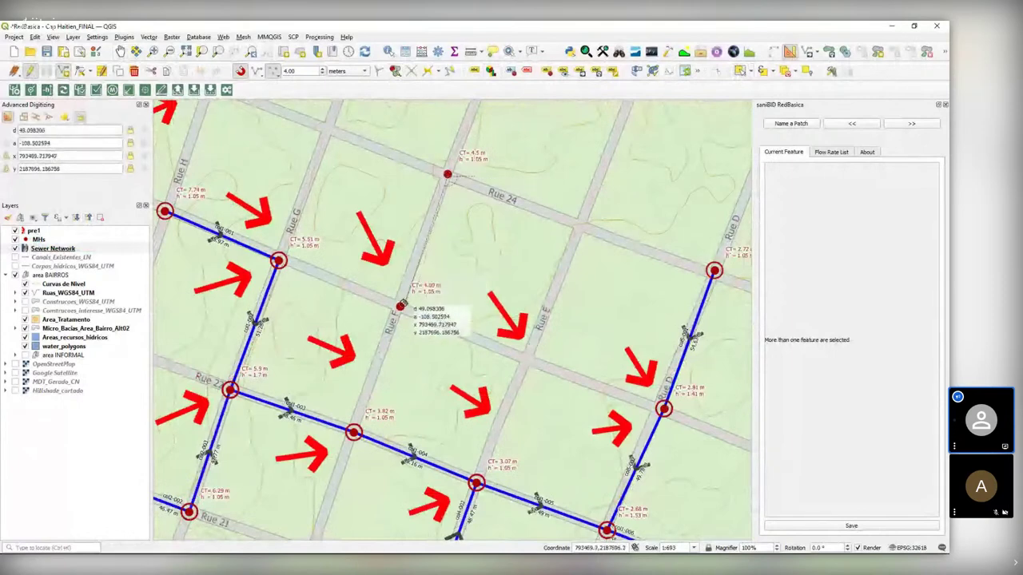
click(662, 406)
right_click(661, 403)
text(co)
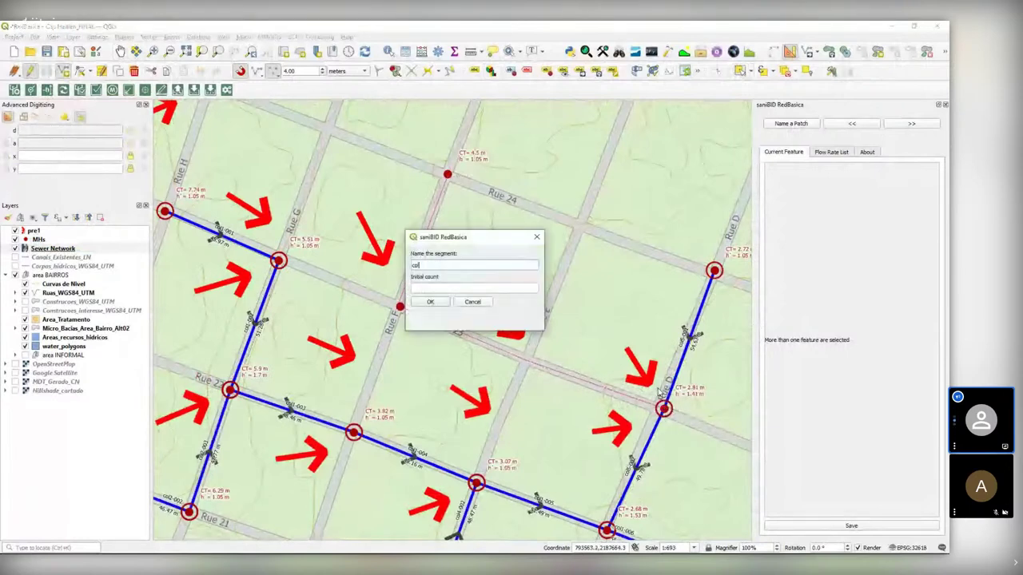
text(l6)
key(Tab)
text(1)
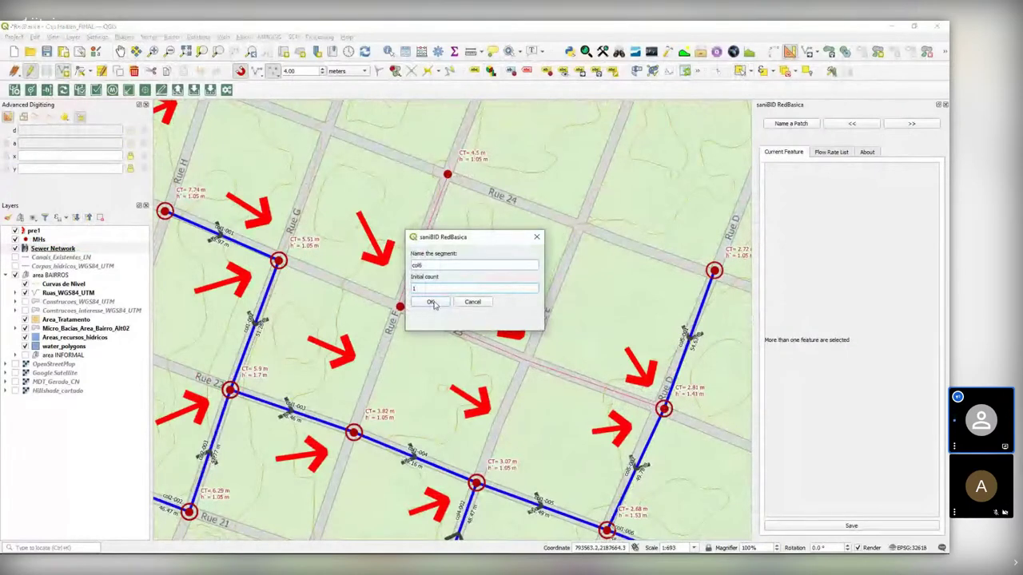
click(432, 302)
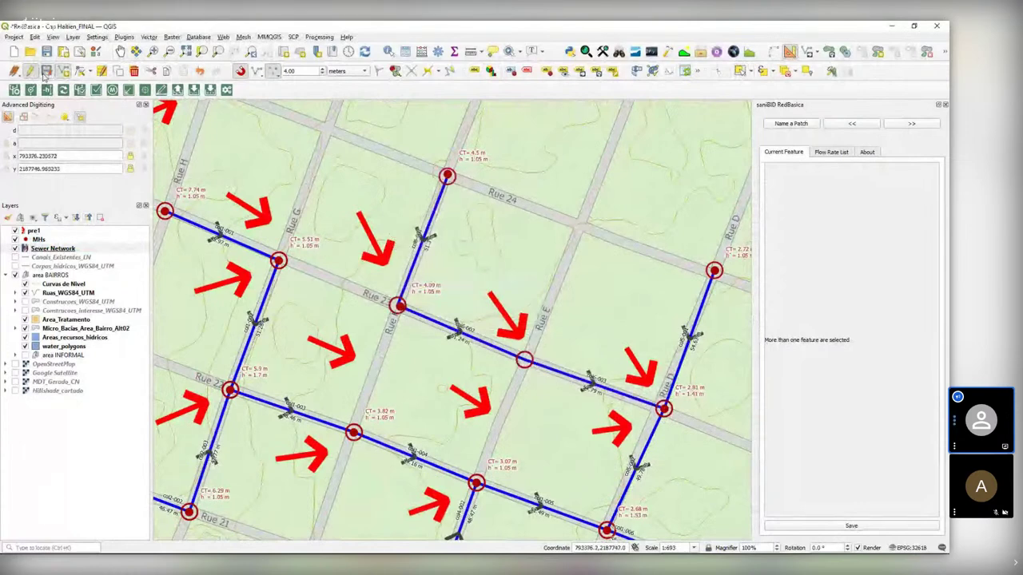
Save the network edits and regenerate manholes using MDT_Gerado_CN as the elevation raster
click(40, 73)
drag(553, 300, 499, 285)
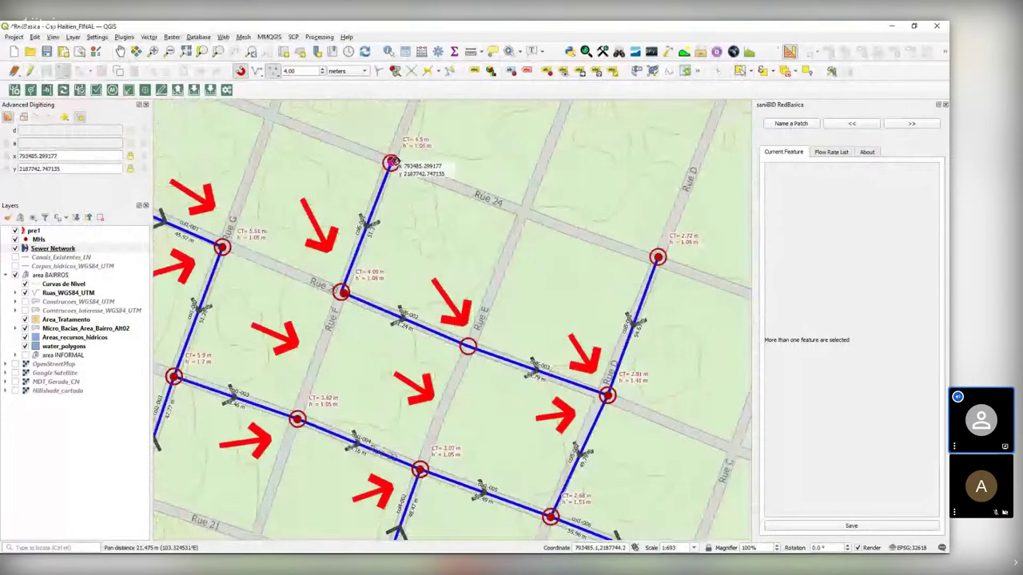
click(32, 90)
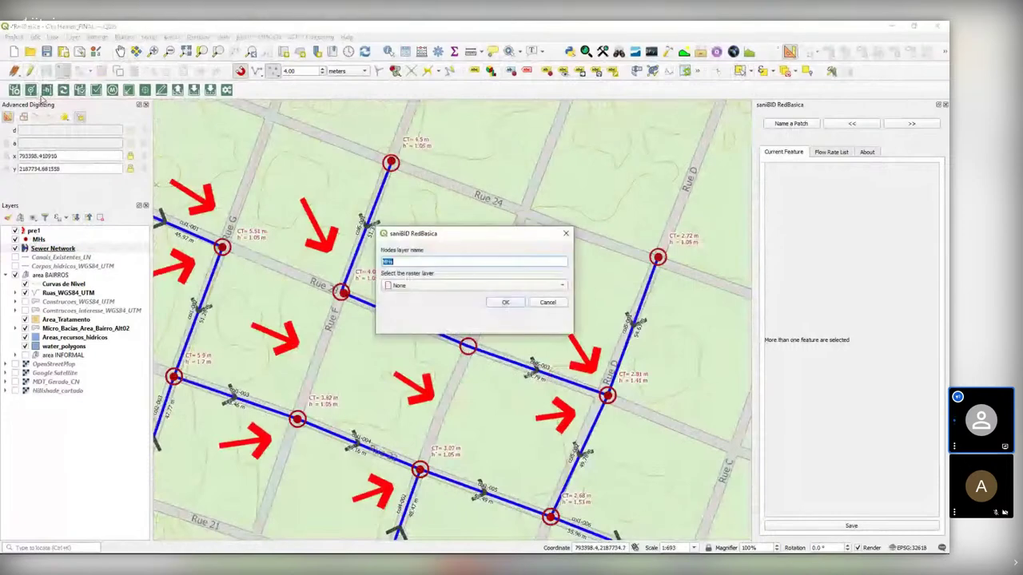
click(442, 280)
click(419, 315)
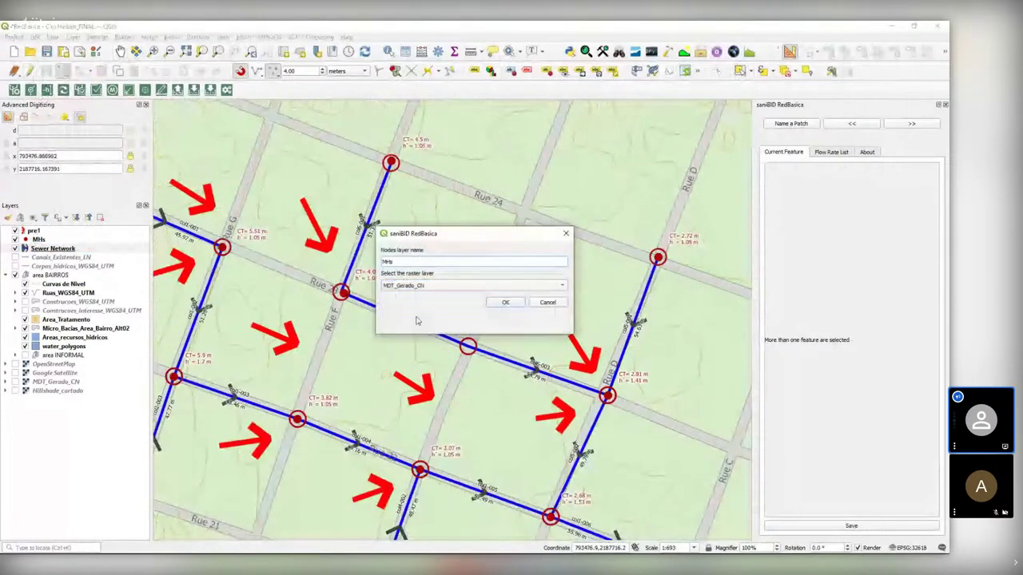
click(505, 302)
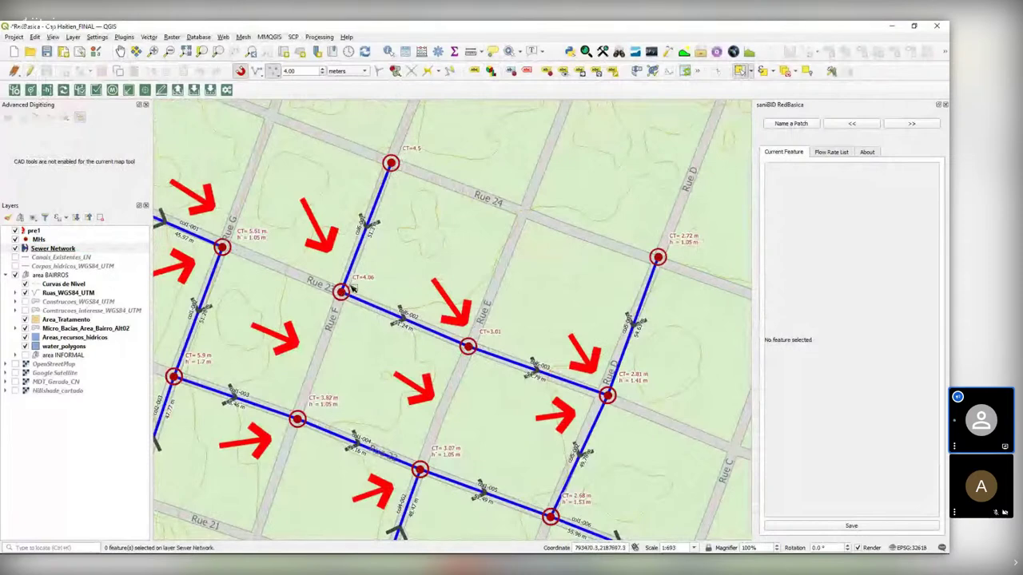
Rerun the RedBasica network calculation so the col6 manholes get depths
drag(337, 217, 432, 218)
click(49, 92)
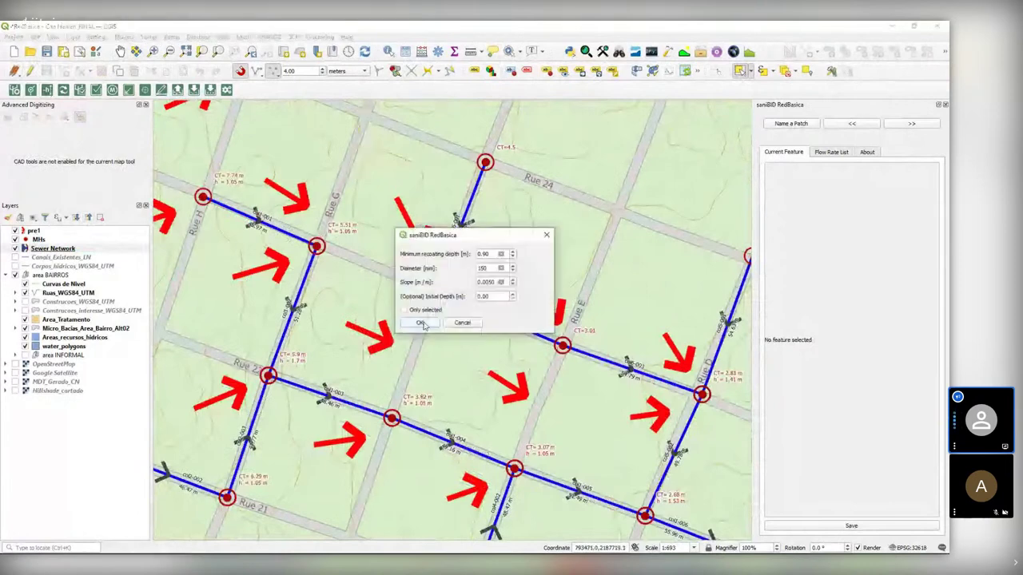
click(420, 323)
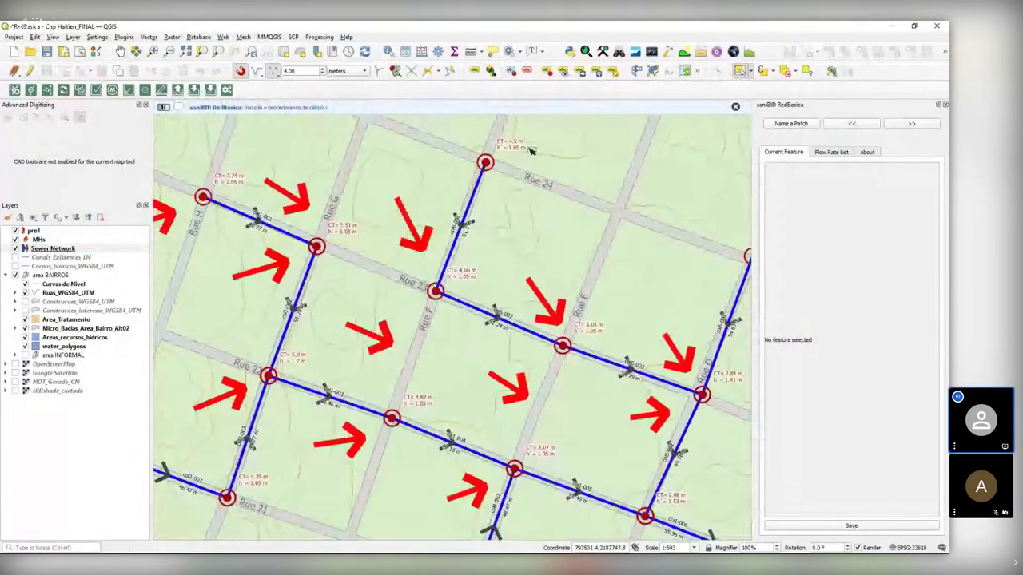
Name the pipes col6-001 through col6-003 as patch col7, counting from 1
drag(531, 150, 386, 224)
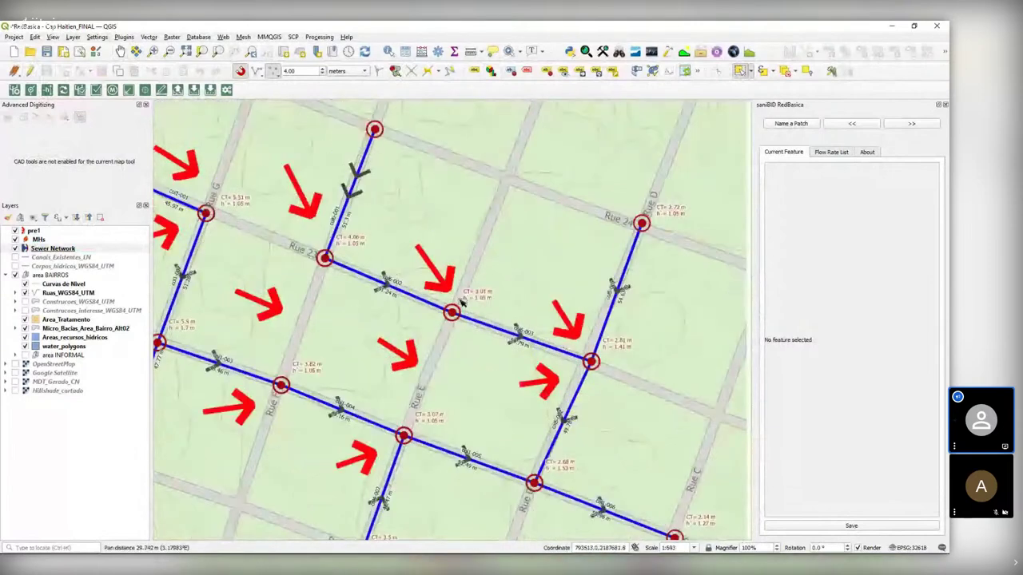
drag(461, 302, 561, 258)
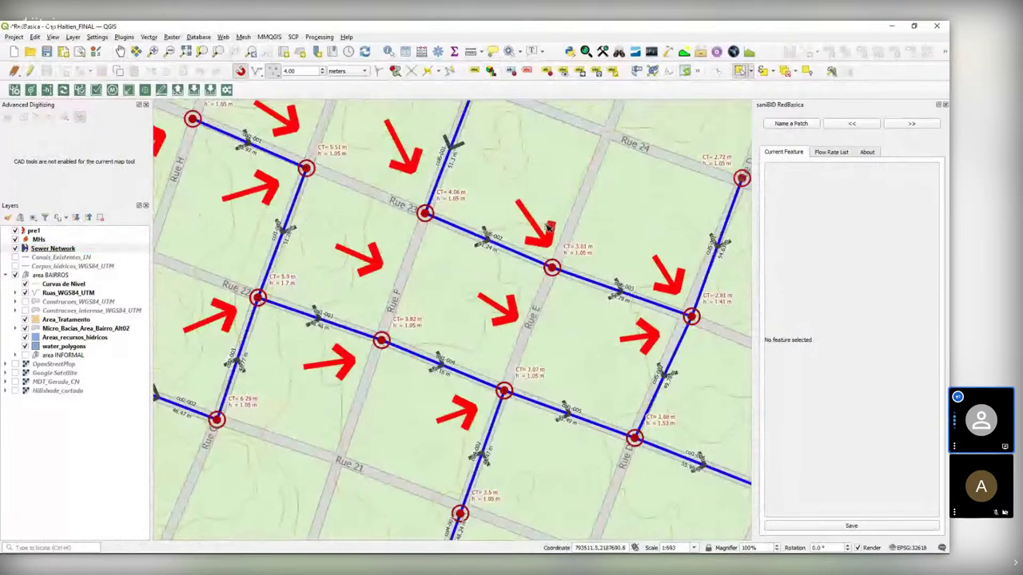
drag(487, 174, 421, 250)
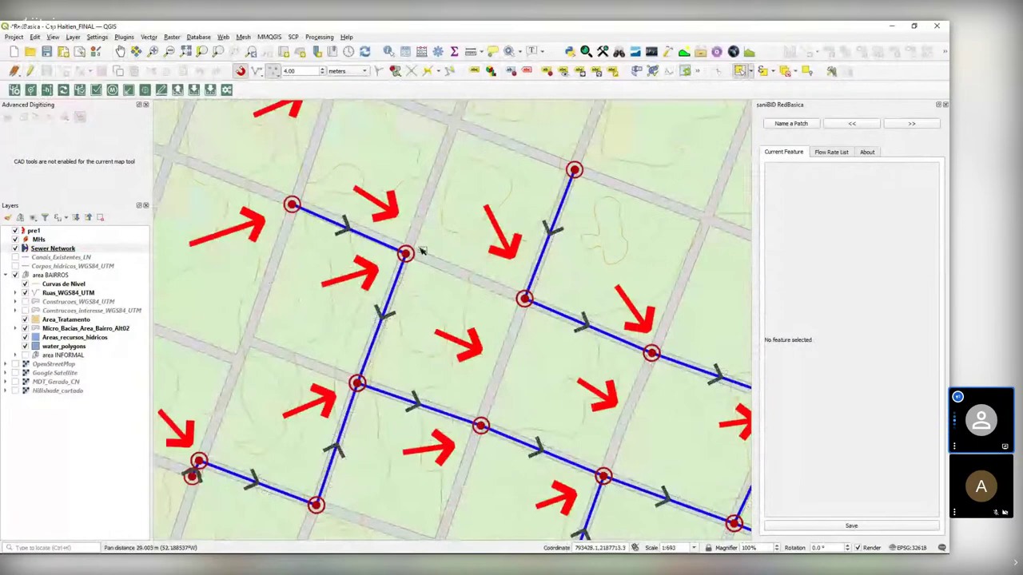
drag(508, 339, 512, 225)
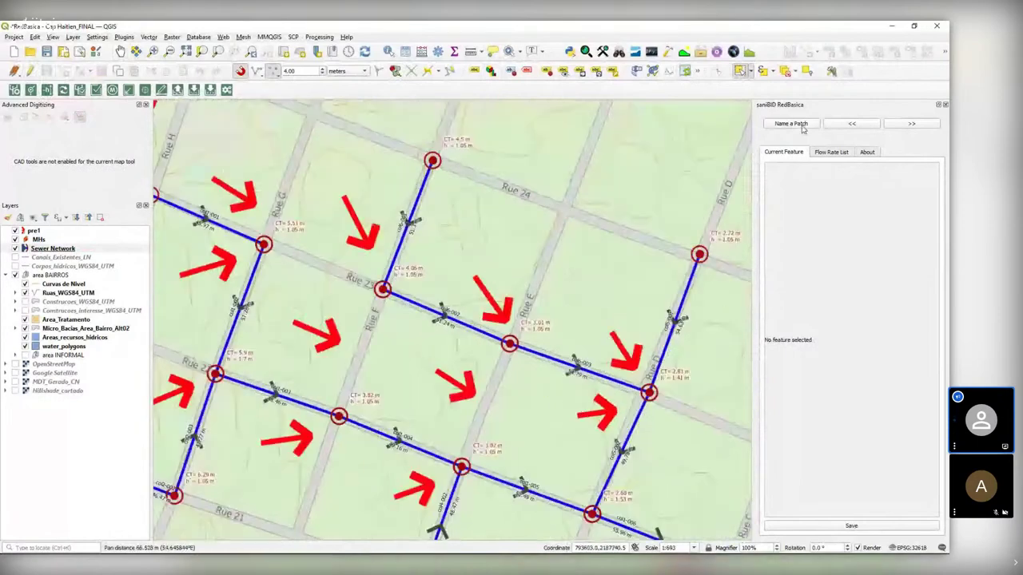
click(791, 123)
drag(455, 232, 331, 221)
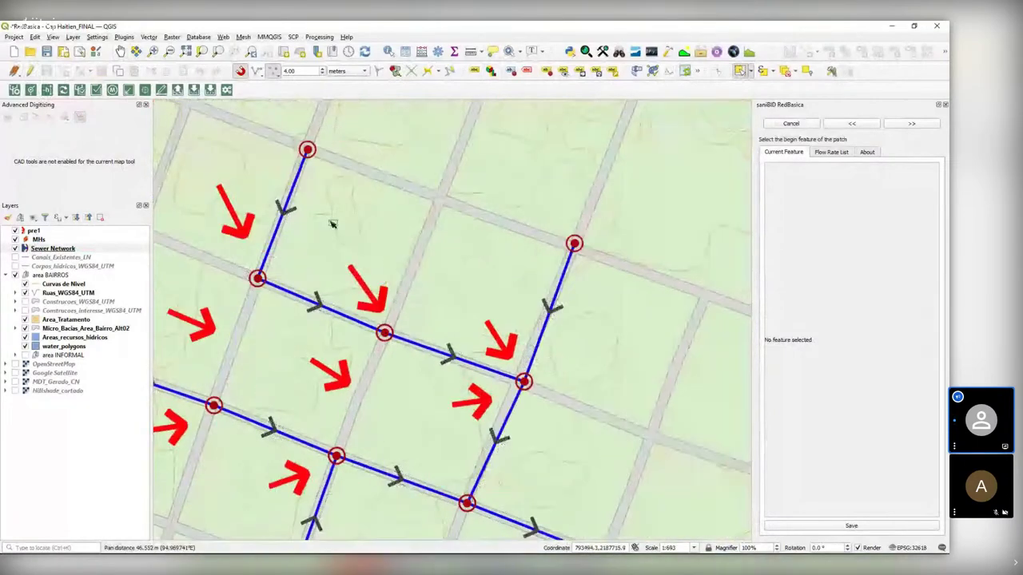
click(312, 230)
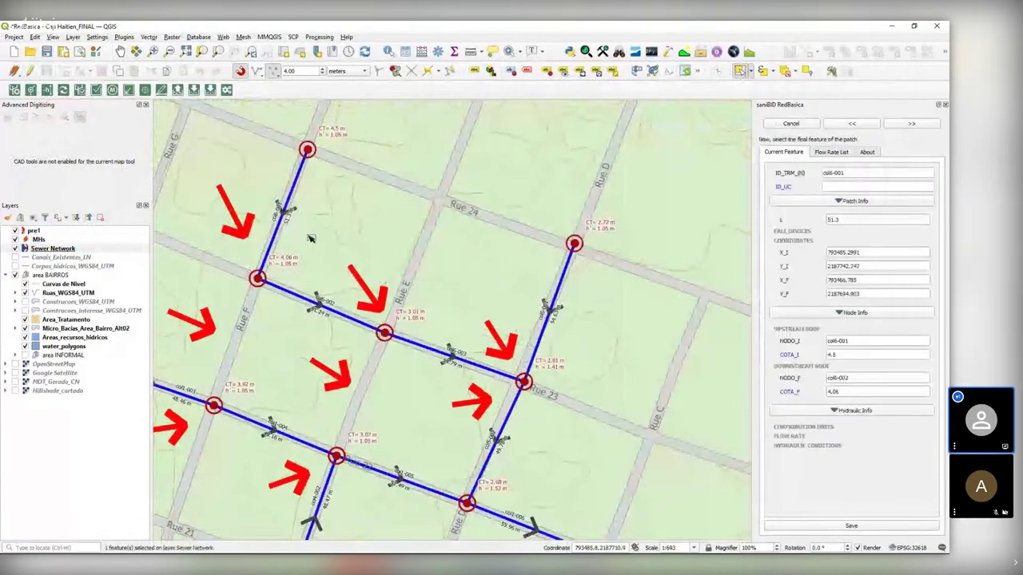
click(454, 355)
text(col7)
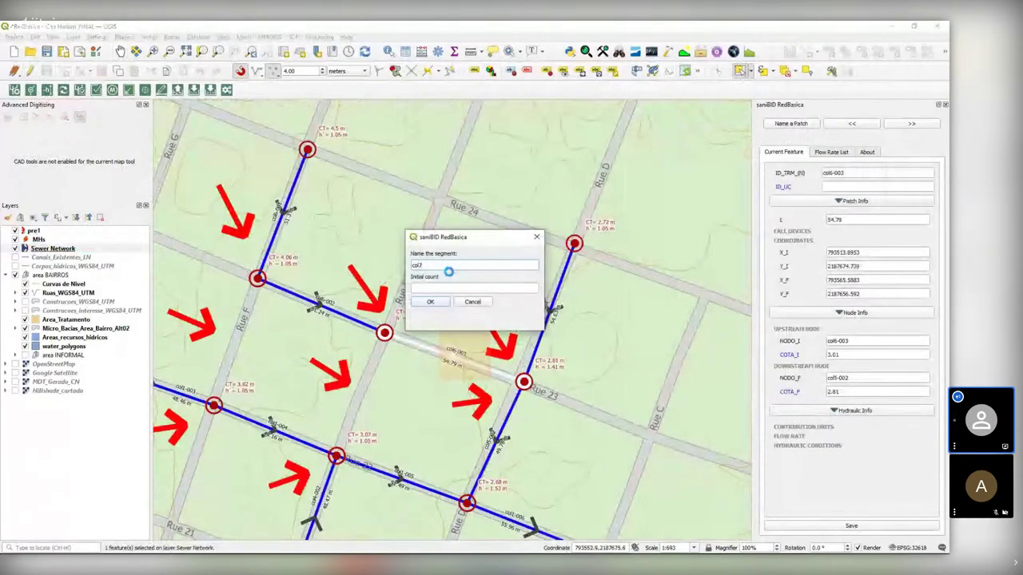
click(446, 289)
text(1)
click(439, 302)
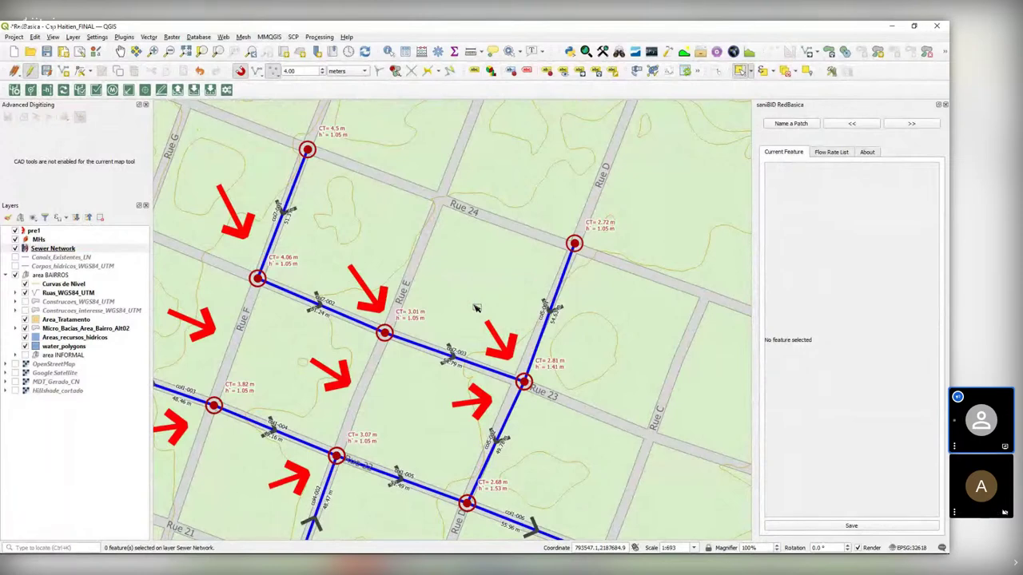
Create the Blocks contribution layer from Sewer Network, collapse its legend, and start editing it
drag(475, 308, 480, 269)
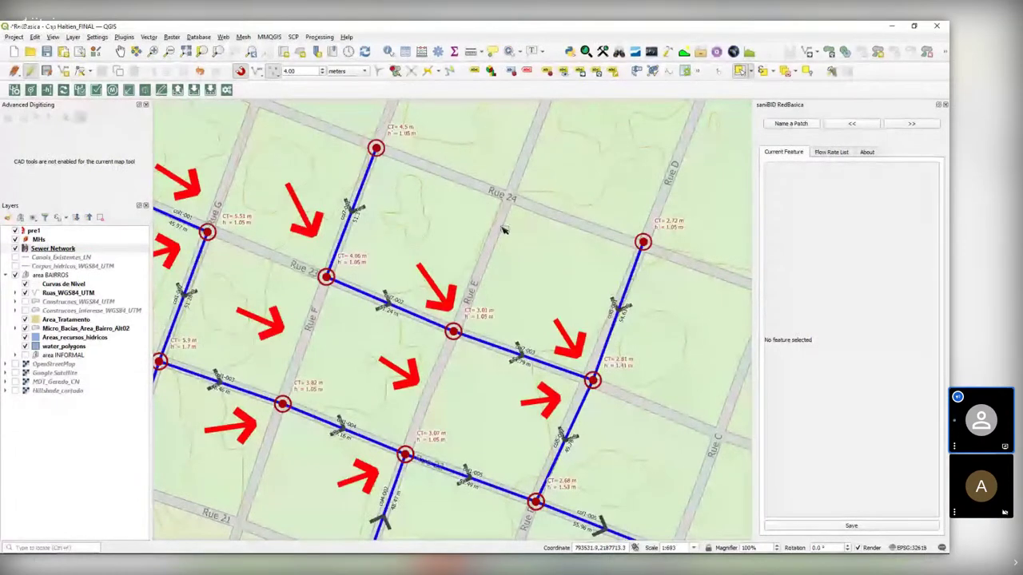
click(42, 239)
key(Down)
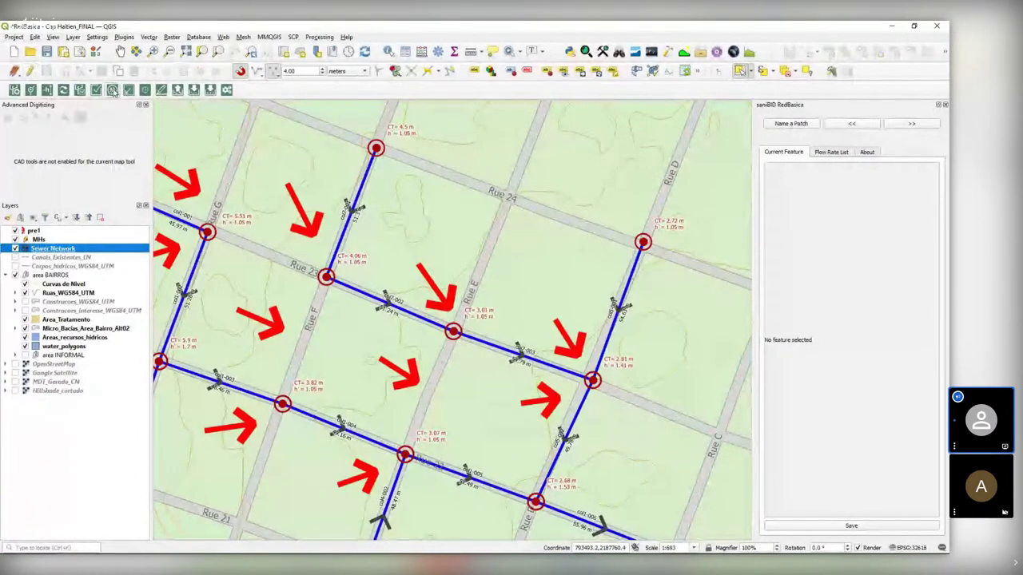
click(113, 91)
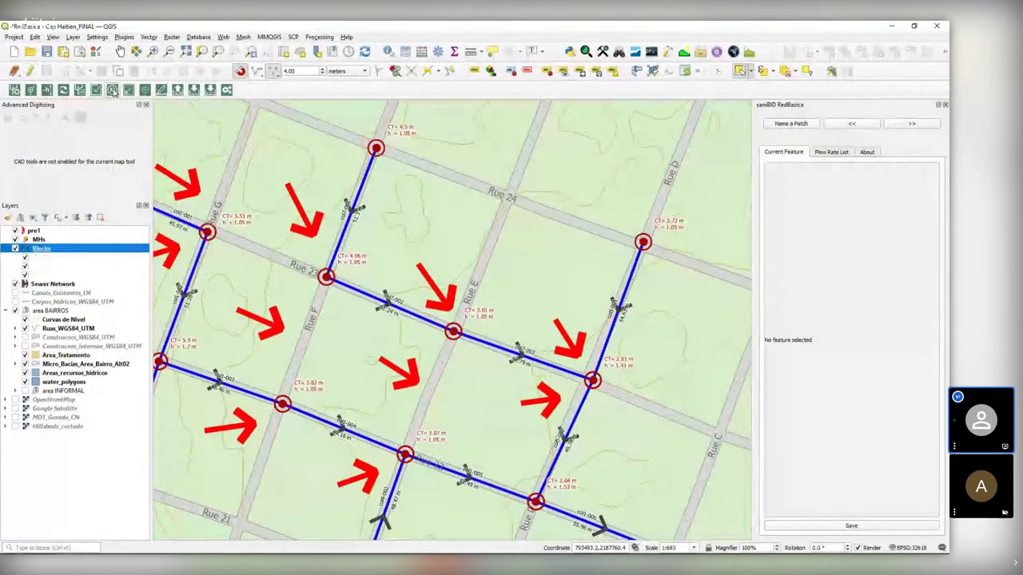
click(5, 250)
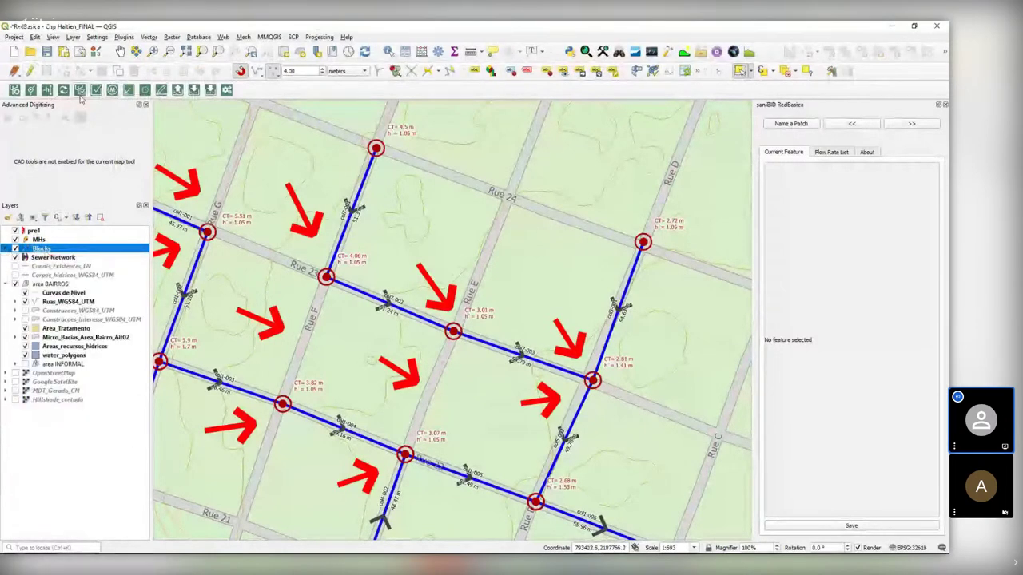
click(30, 70)
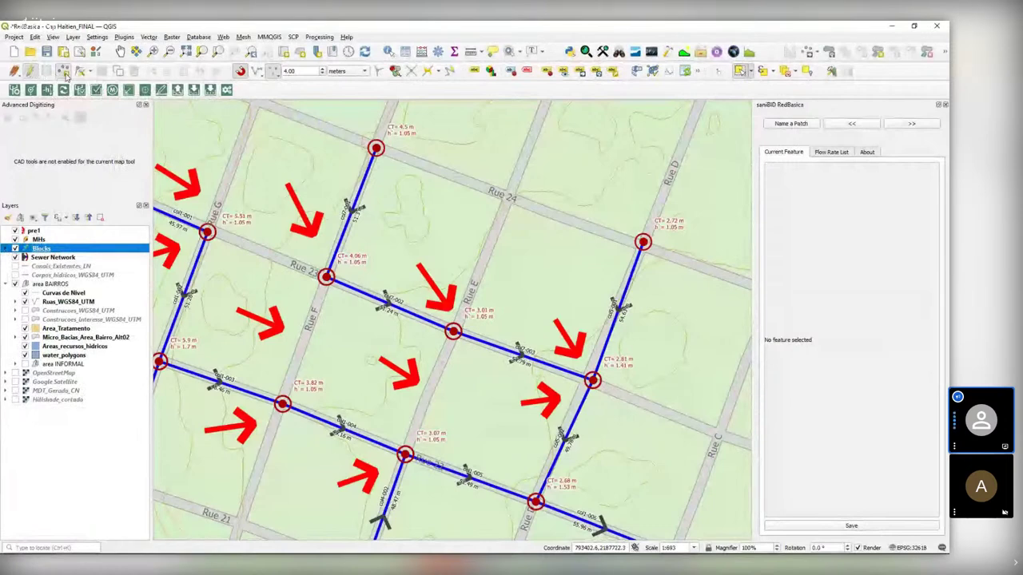
drag(470, 265, 496, 190)
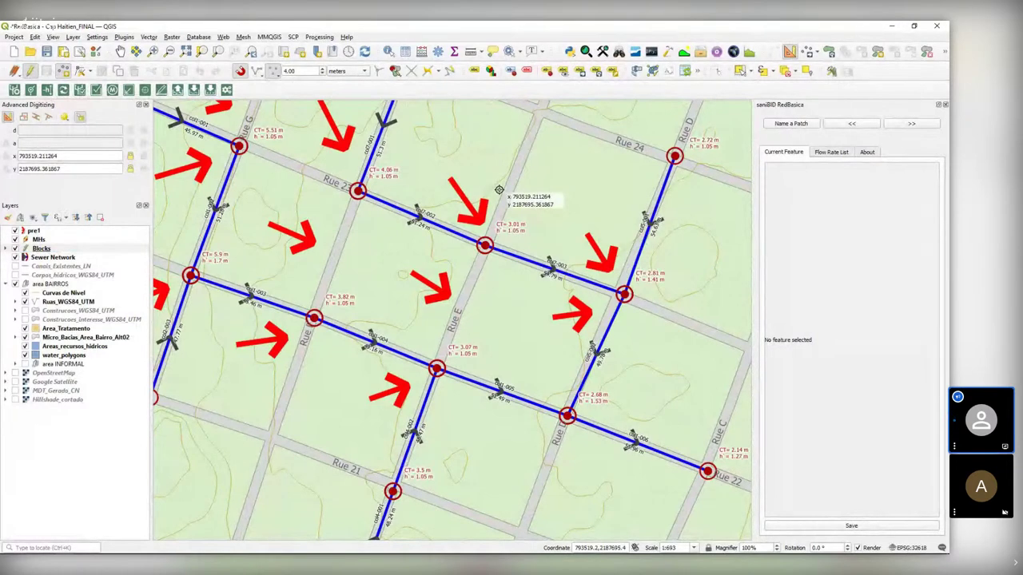
Place block C01 on the map with QE_IP 200 and QE_FP 2000
drag(484, 293, 551, 244)
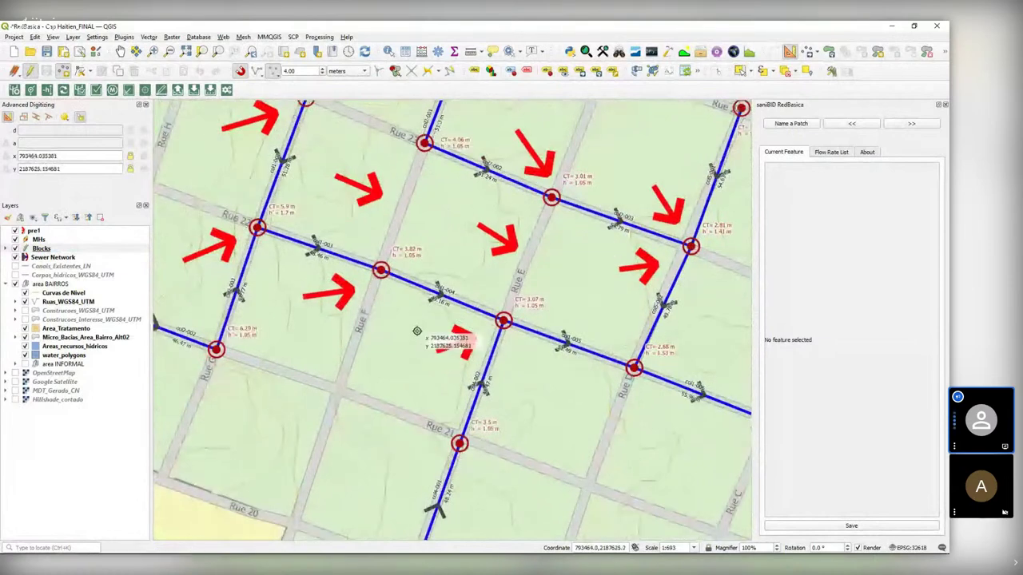
scroll(416, 331, down, 1)
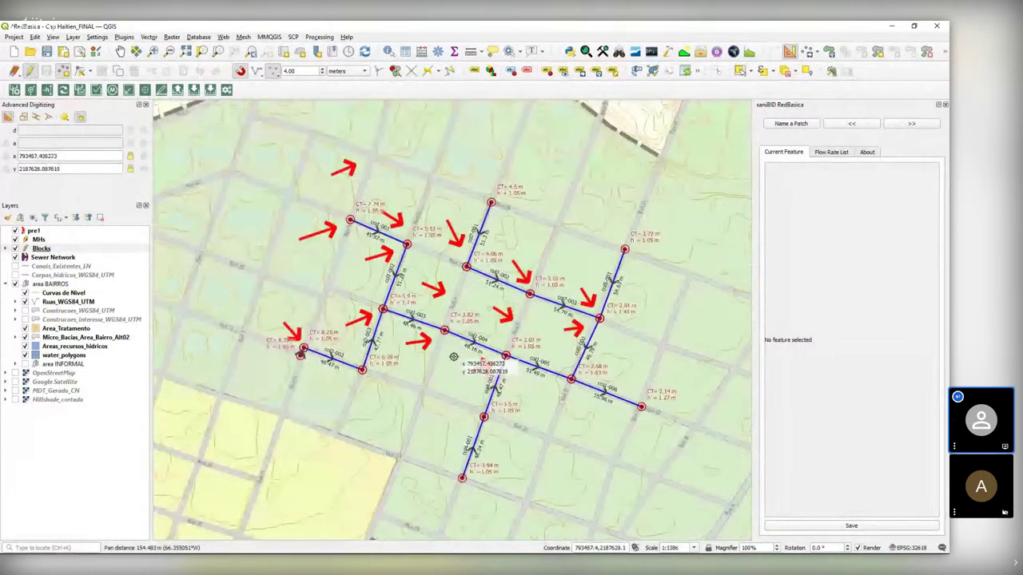
scroll(453, 357, up, 1)
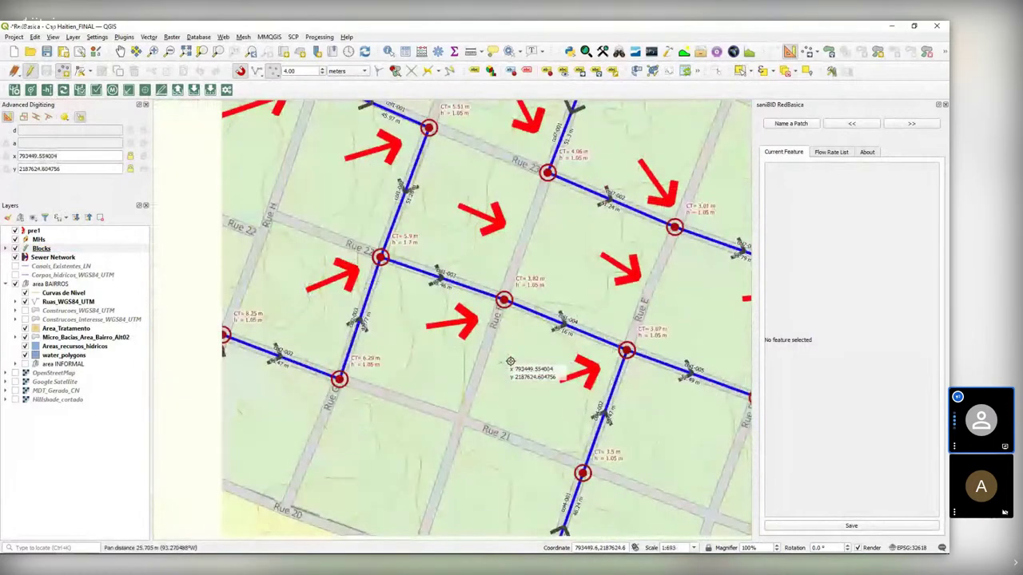
right_click(510, 361)
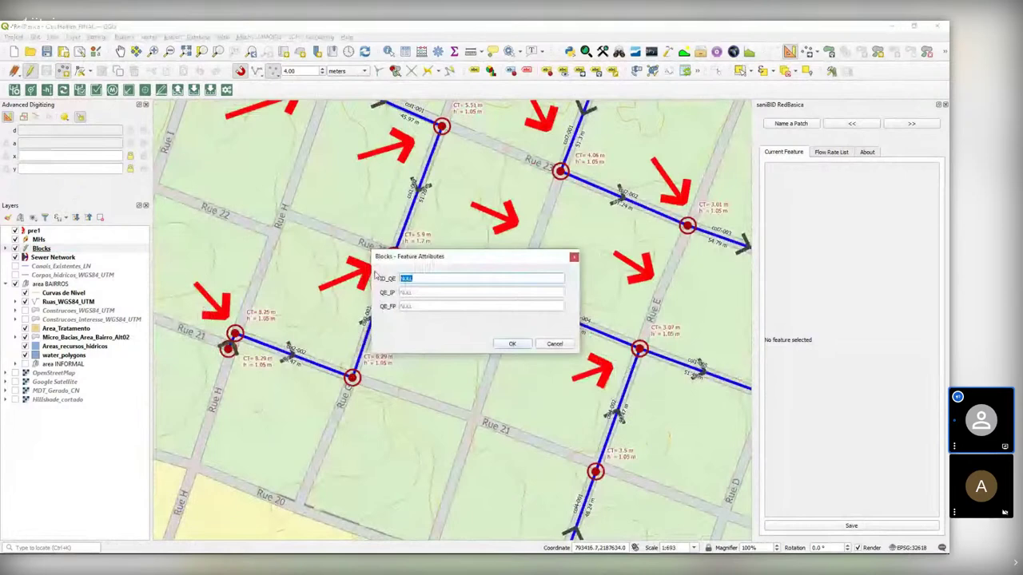
text(c01)
drag(577, 352, 524, 352)
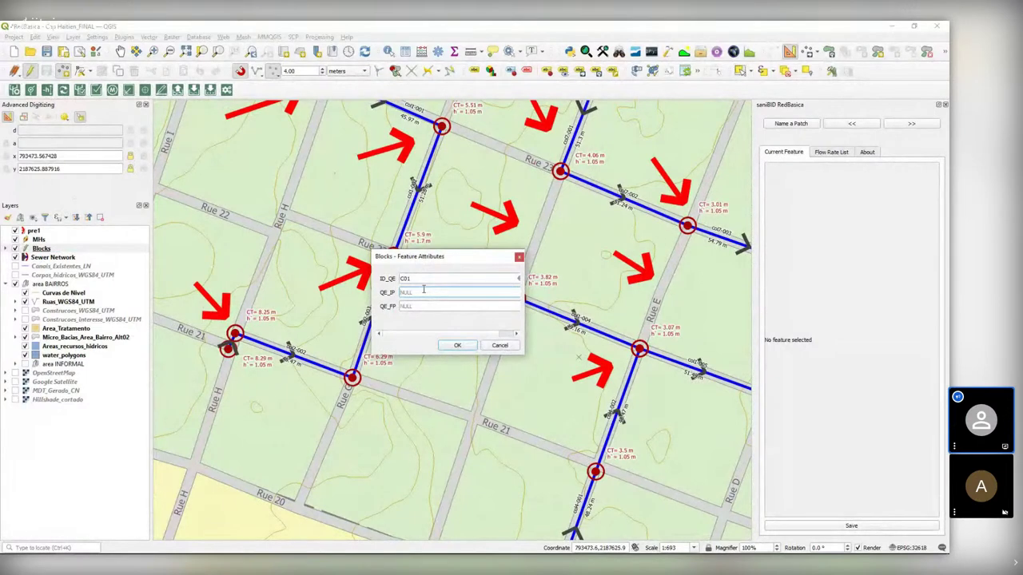
text(200)
click(423, 305)
text(2000)
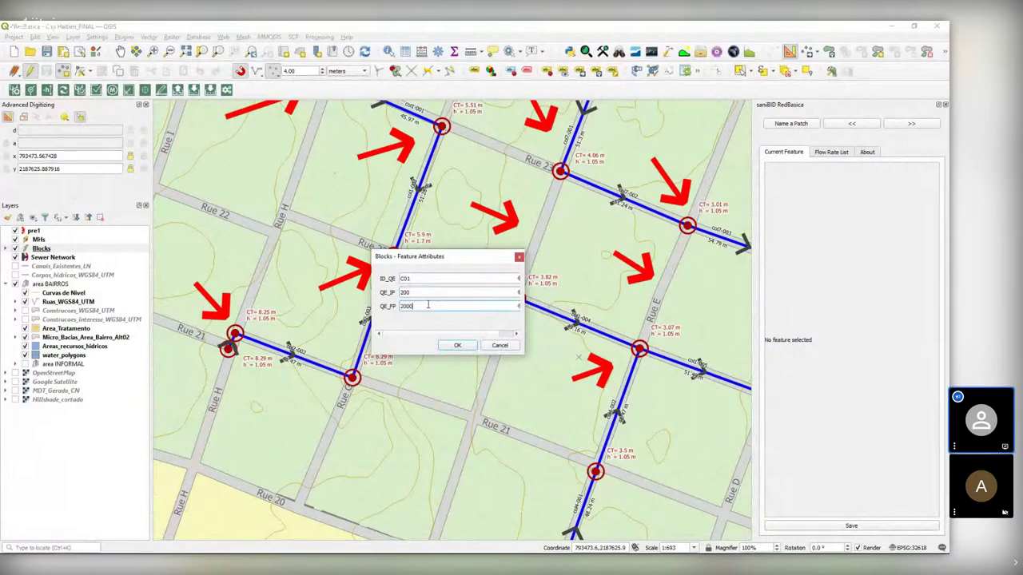
click(458, 345)
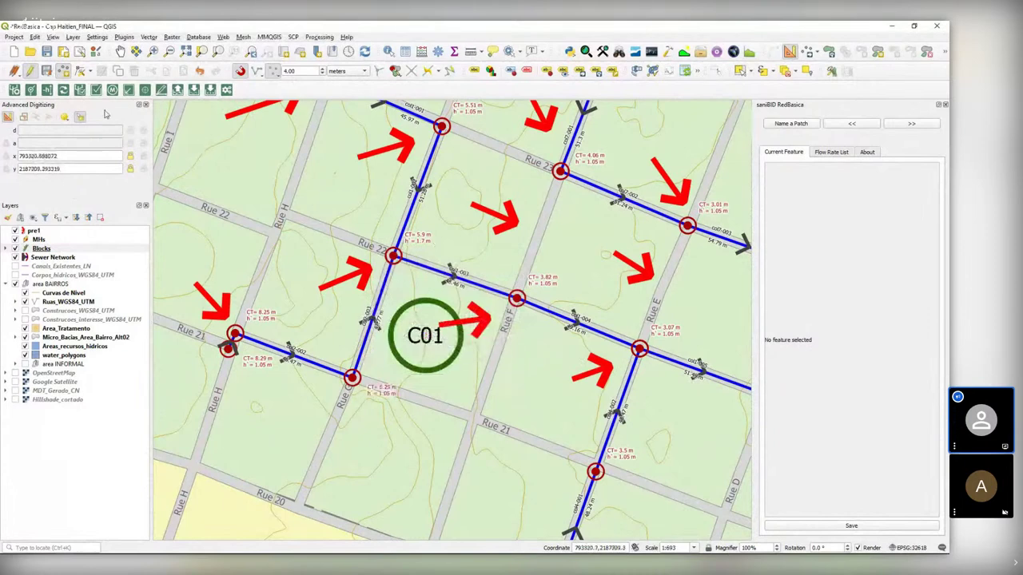
Save the Blocks edits and select pipe col1-004 on the Sewer Network layer
click(47, 71)
drag(519, 325, 443, 302)
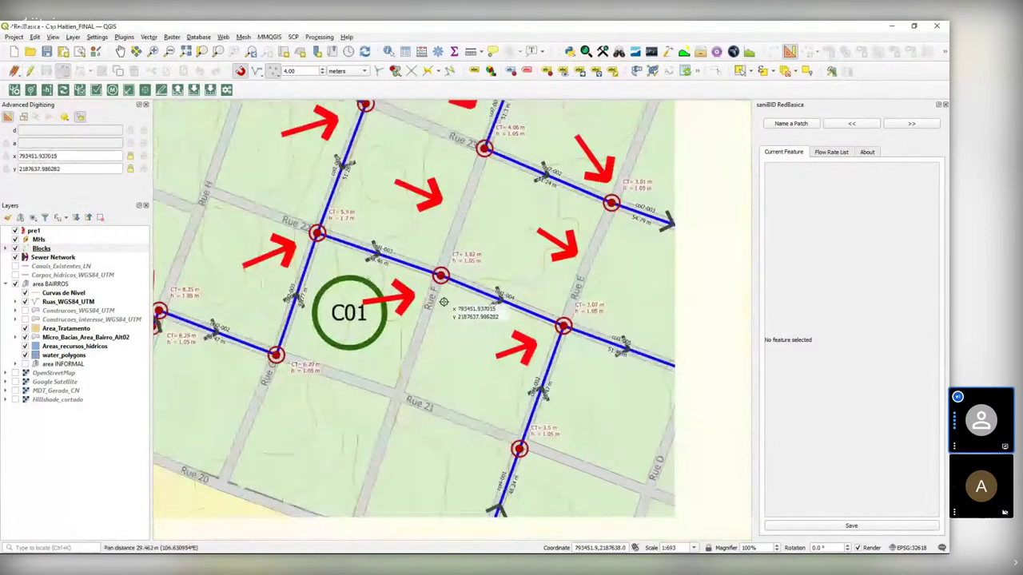
click(46, 238)
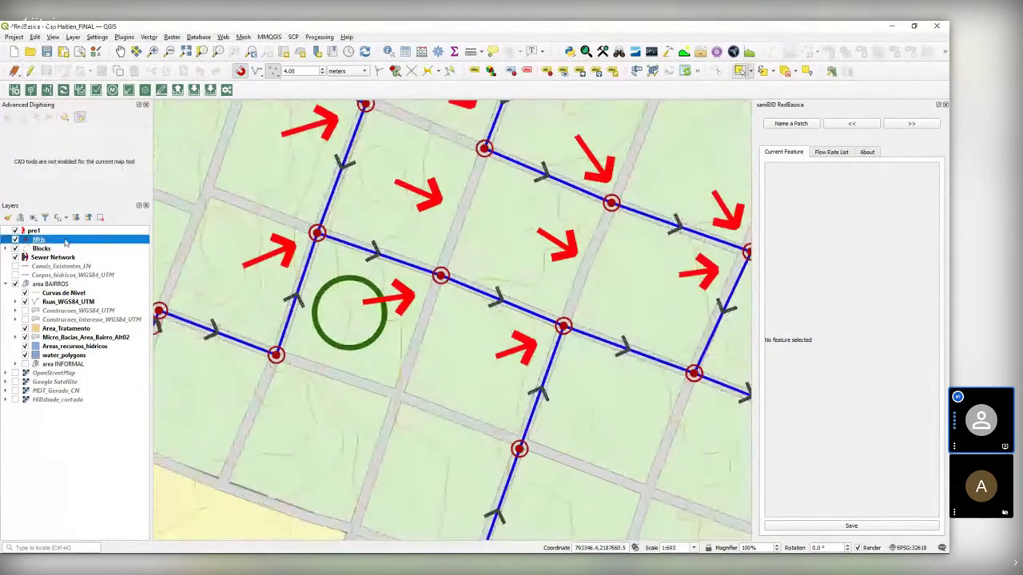
click(52, 257)
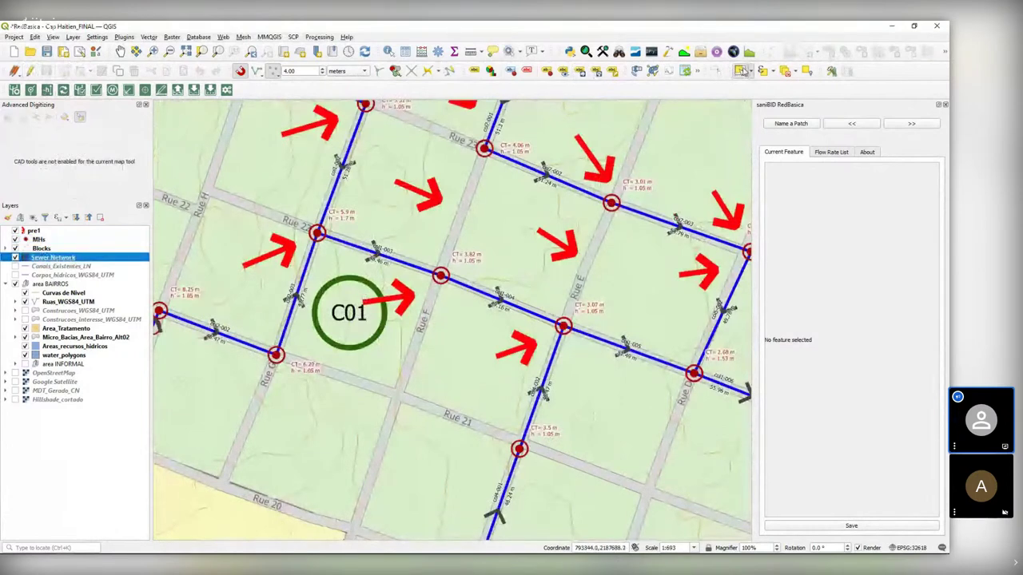
drag(471, 320, 492, 268)
Enter C01 as col1-004's ID_UC with contributions 200 and 2000, and save it
click(838, 186)
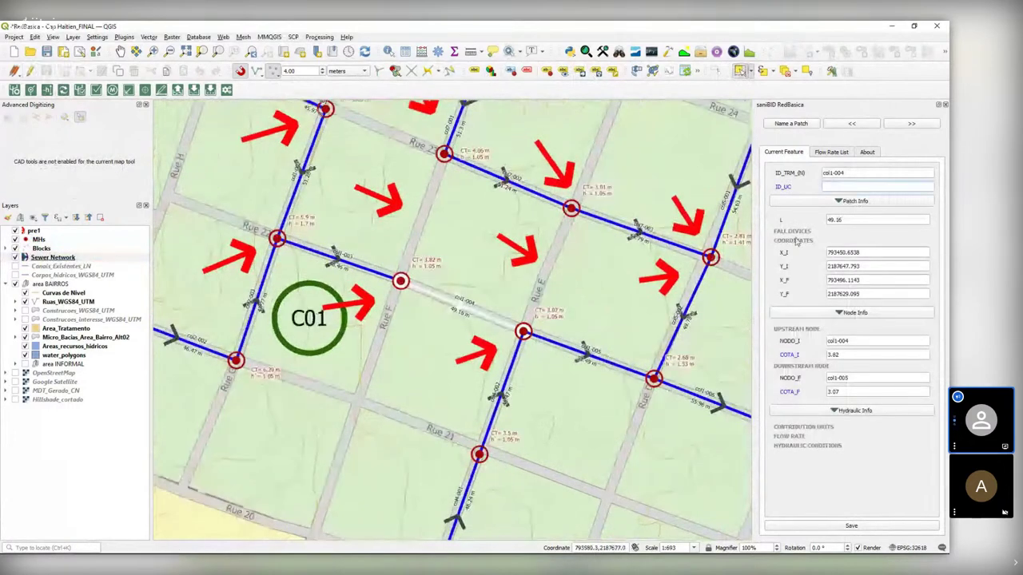
click(832, 188)
text(C01)
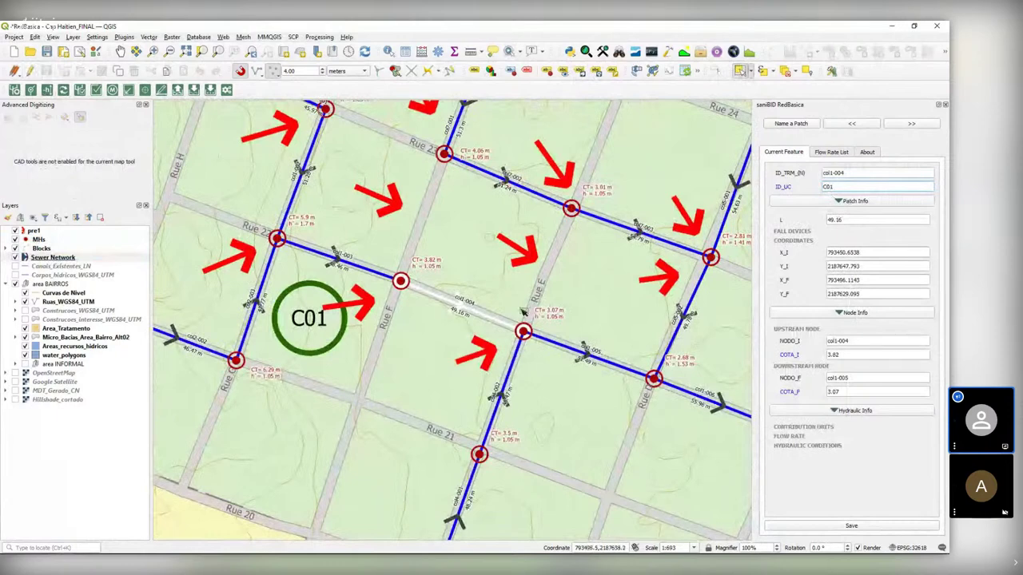
click(910, 126)
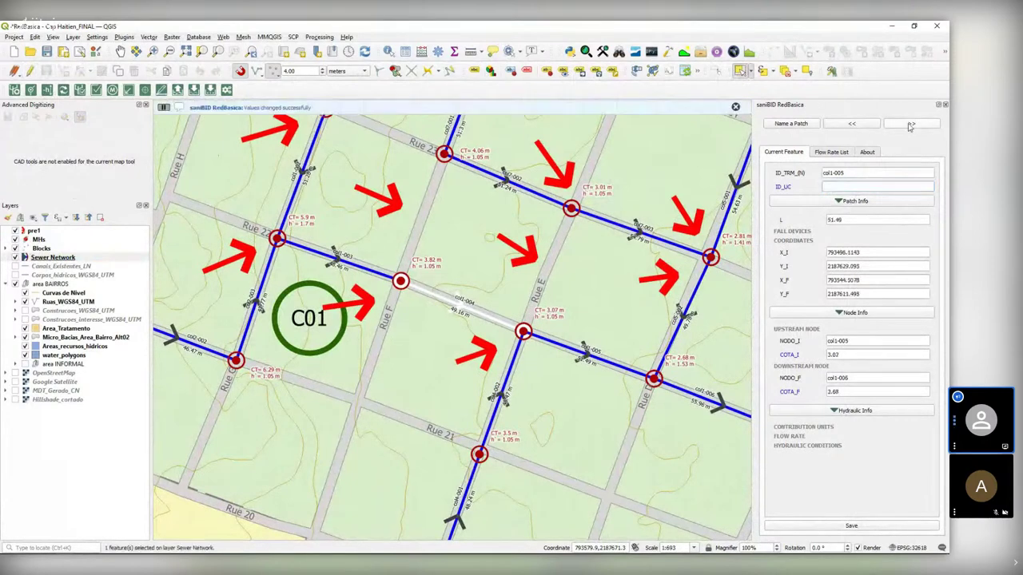
click(852, 125)
click(735, 106)
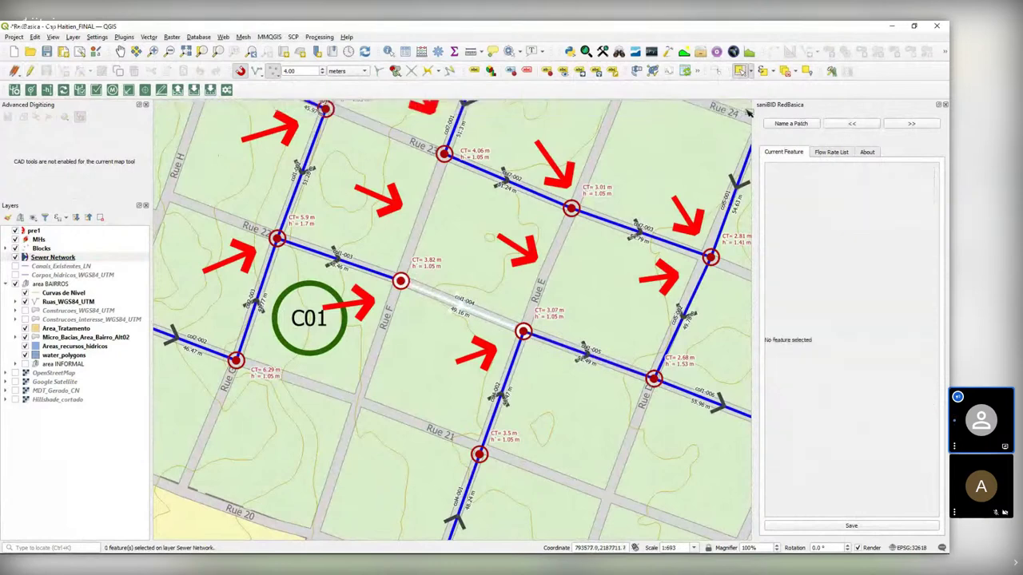
click(853, 124)
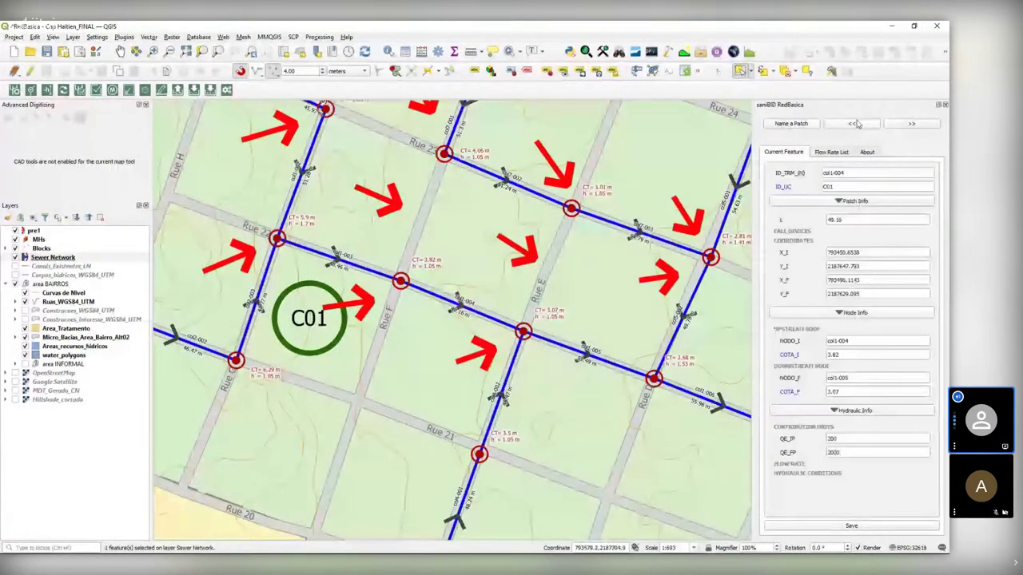
click(853, 123)
click(856, 125)
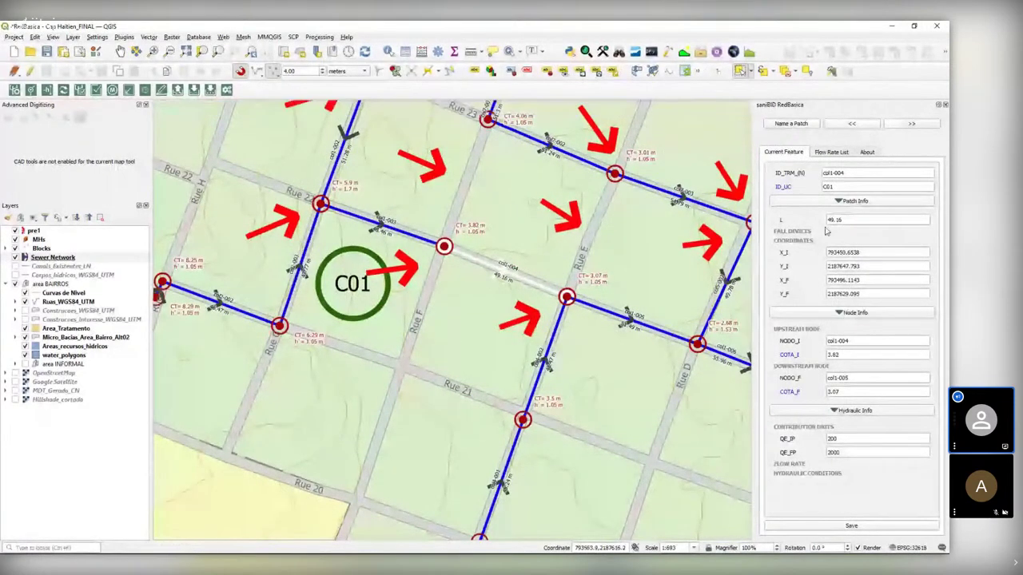
mouse_move(791, 448)
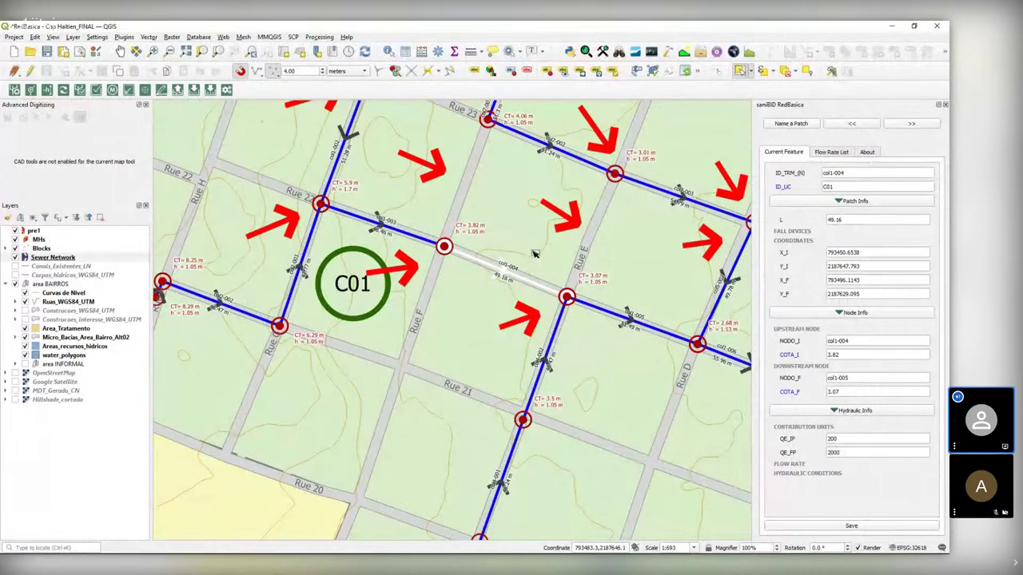
Deselect col1-004, toggle editing on MHs, and hide the Curvas de Nivel contour lines
click(512, 203)
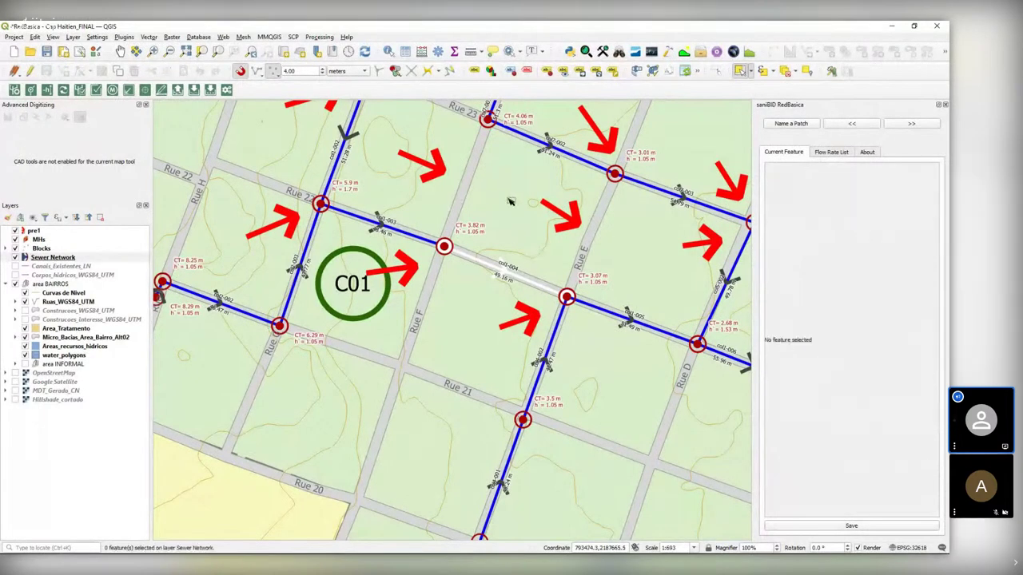
click(38, 239)
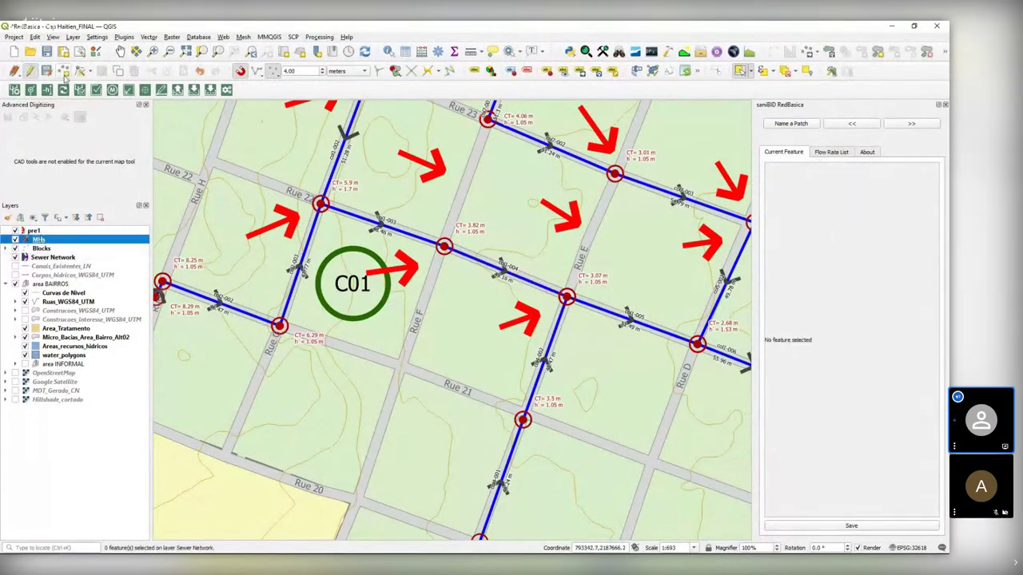
click(30, 71)
drag(467, 243, 453, 306)
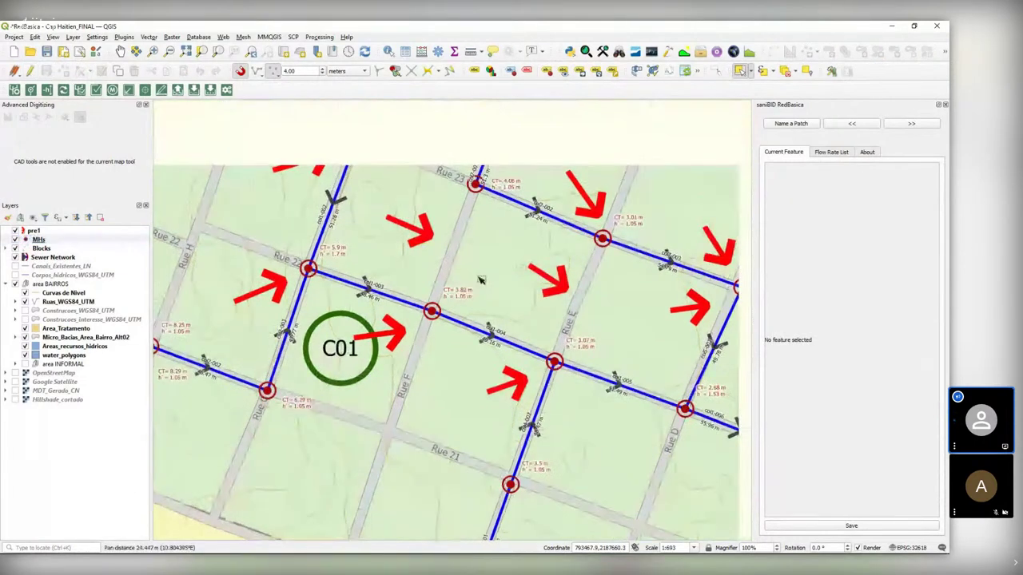
scroll(479, 277, down, 1)
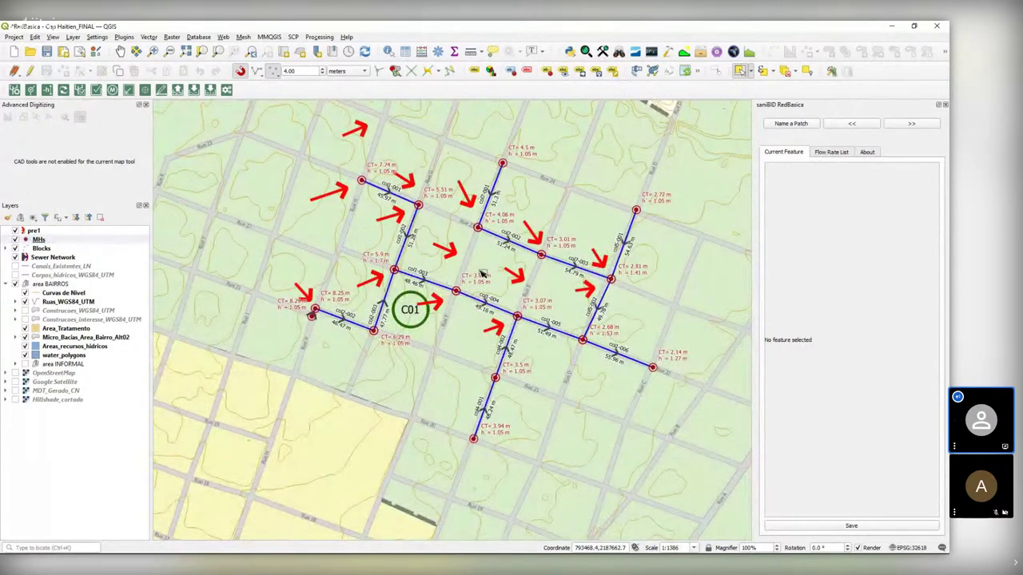
drag(477, 271, 474, 286)
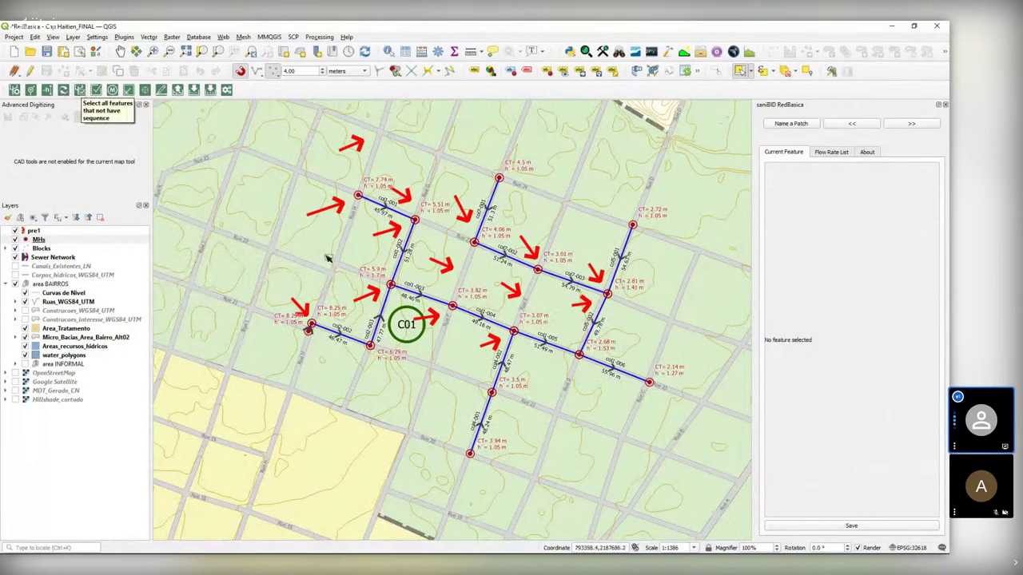
click(25, 293)
drag(477, 246, 429, 244)
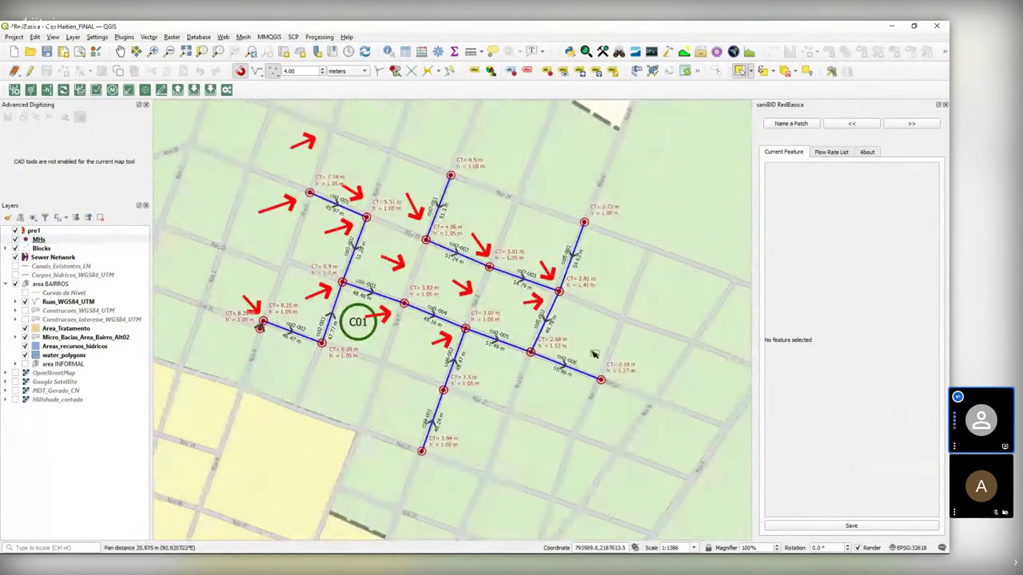
Inspect pipes col1-006 and col7-003, then run the network consistency check with no nonconformities
click(79, 90)
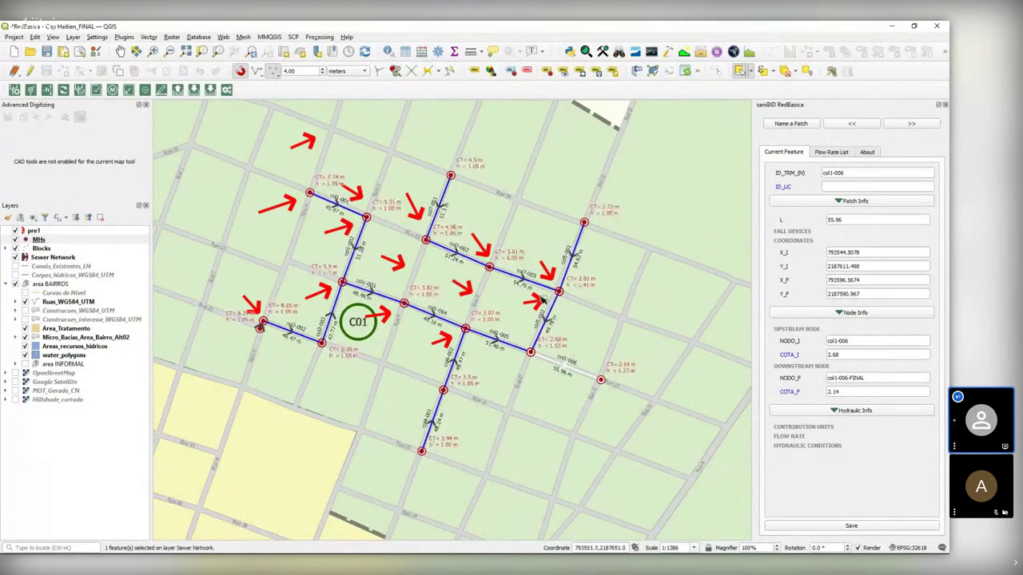
click(523, 278)
click(52, 257)
click(530, 276)
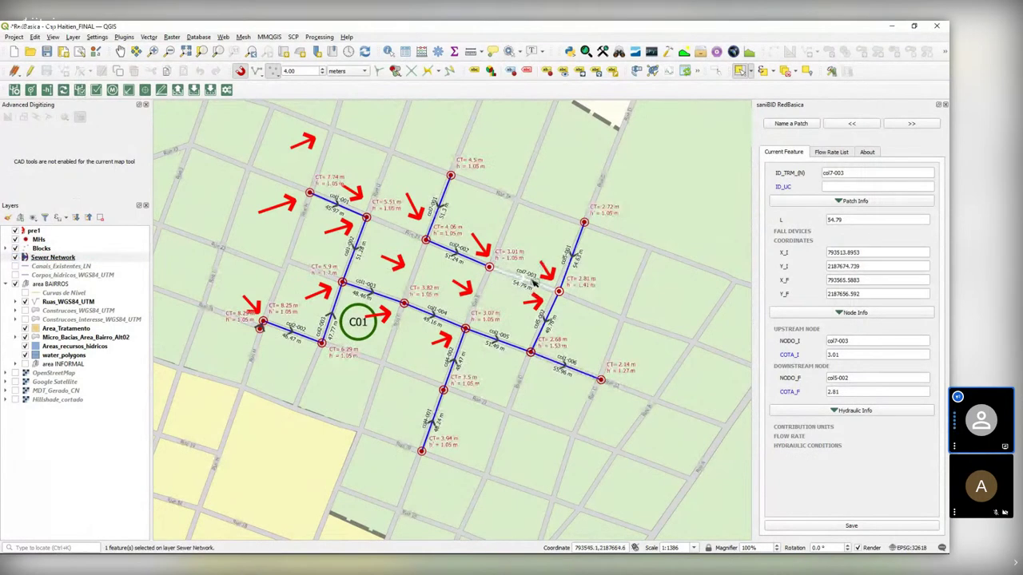
scroll(533, 274, up, 1)
scroll(593, 307, up, 1)
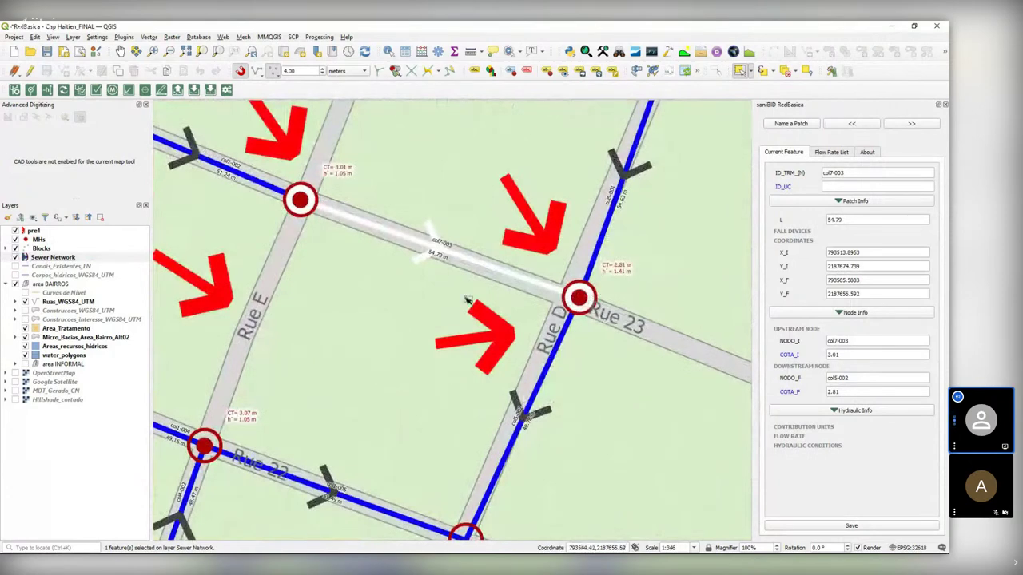
scroll(468, 300, down, 1)
scroll(559, 303, down, 1)
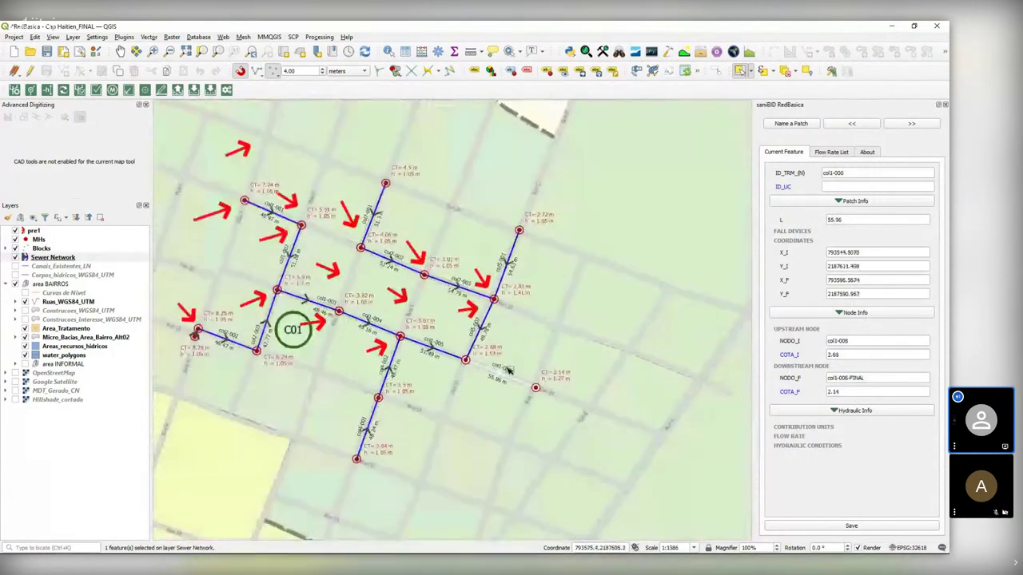
drag(411, 286, 472, 315)
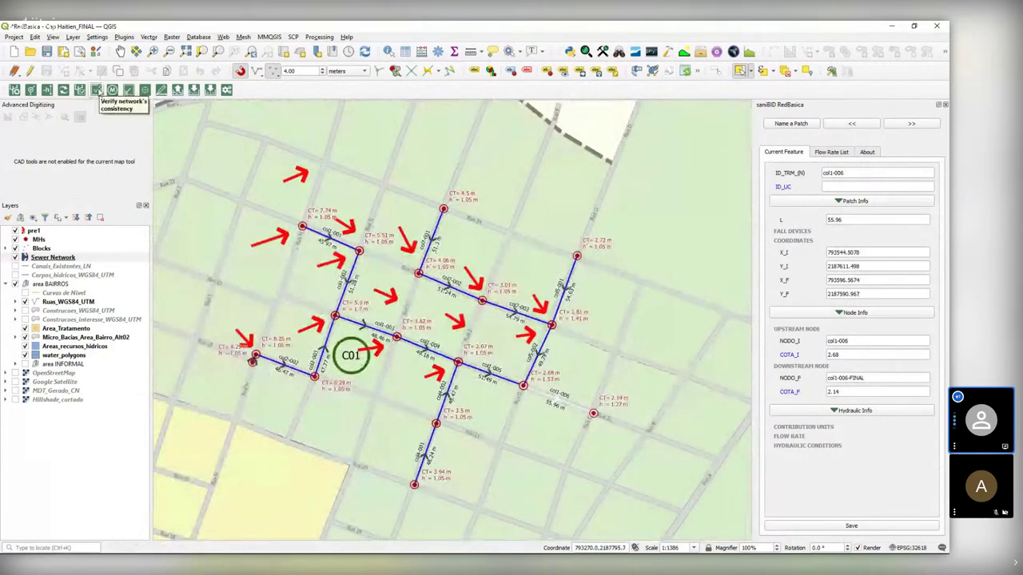
click(96, 90)
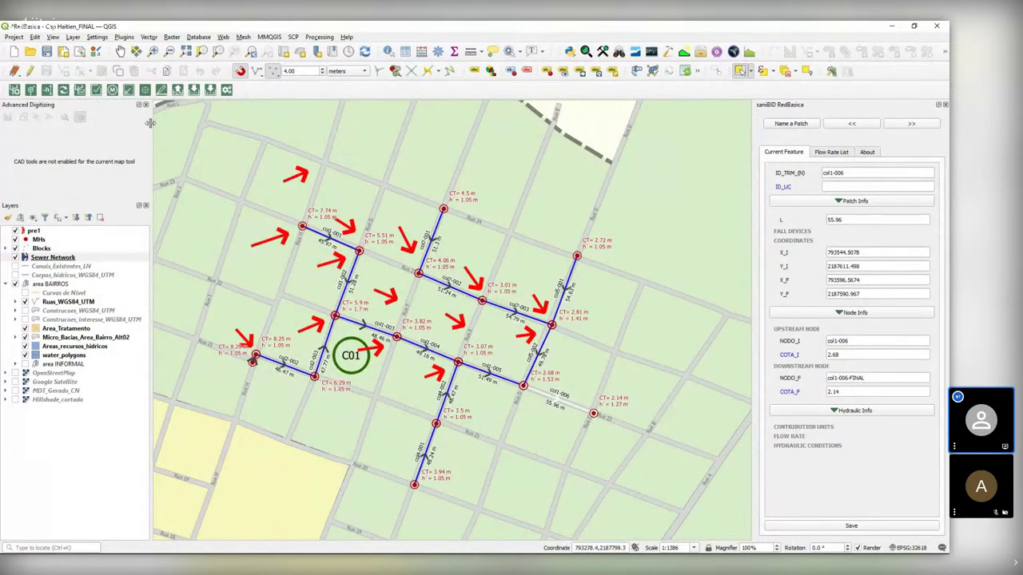
click(96, 89)
Click an empty map spot to deselect pipe col1-006
click(575, 244)
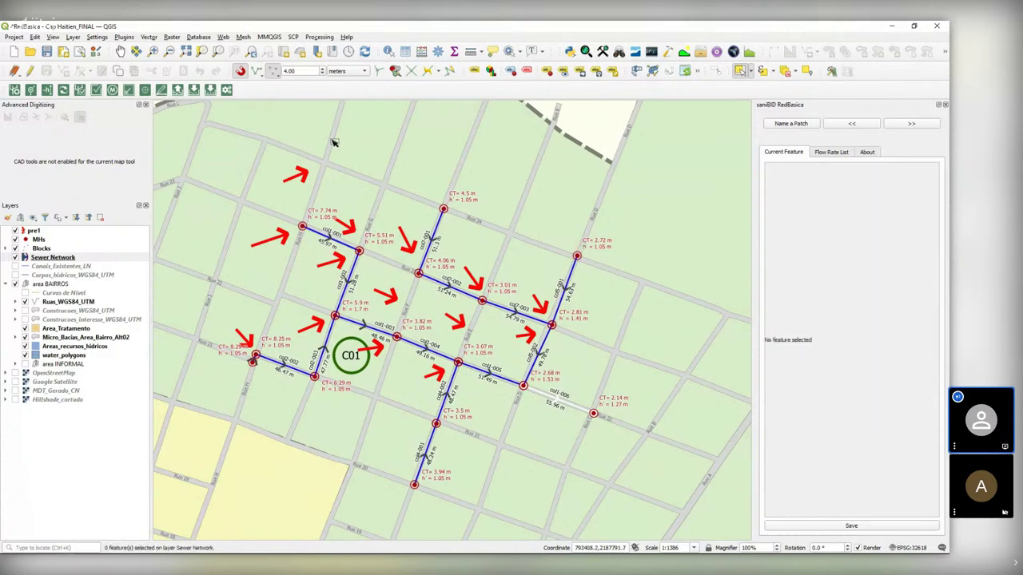
Create saniBIDapp project Example for Cap Haitien, Haiti, then close the dialog
click(227, 90)
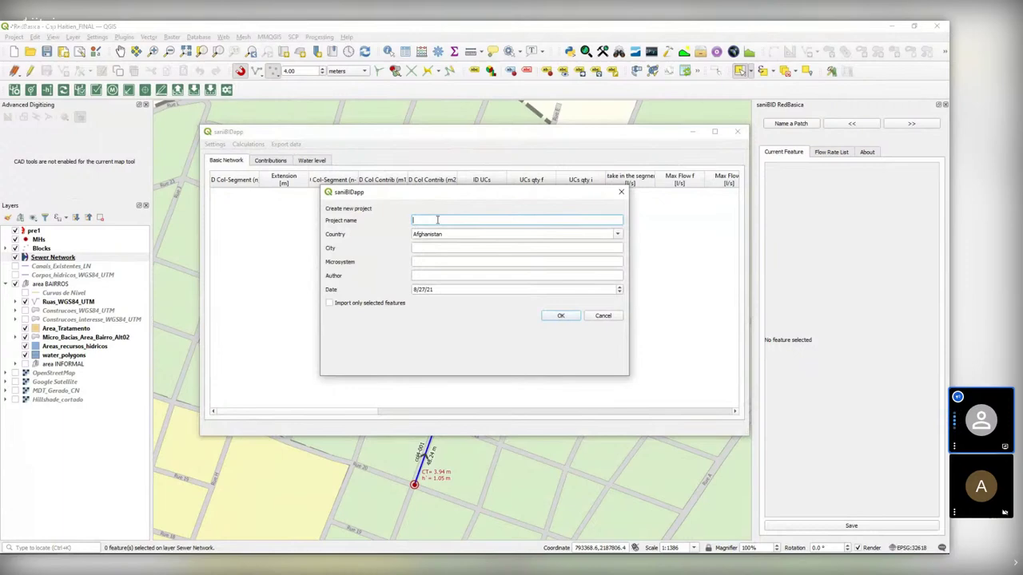
text(Example)
click(617, 234)
scroll(474, 268, down, 3)
scroll(444, 278, down, 10)
click(439, 298)
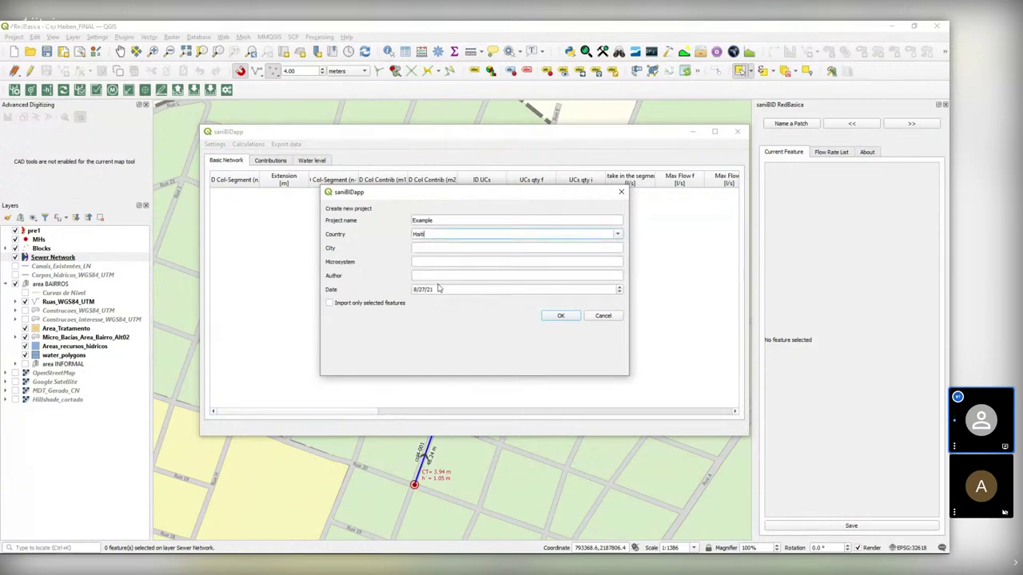
click(437, 248)
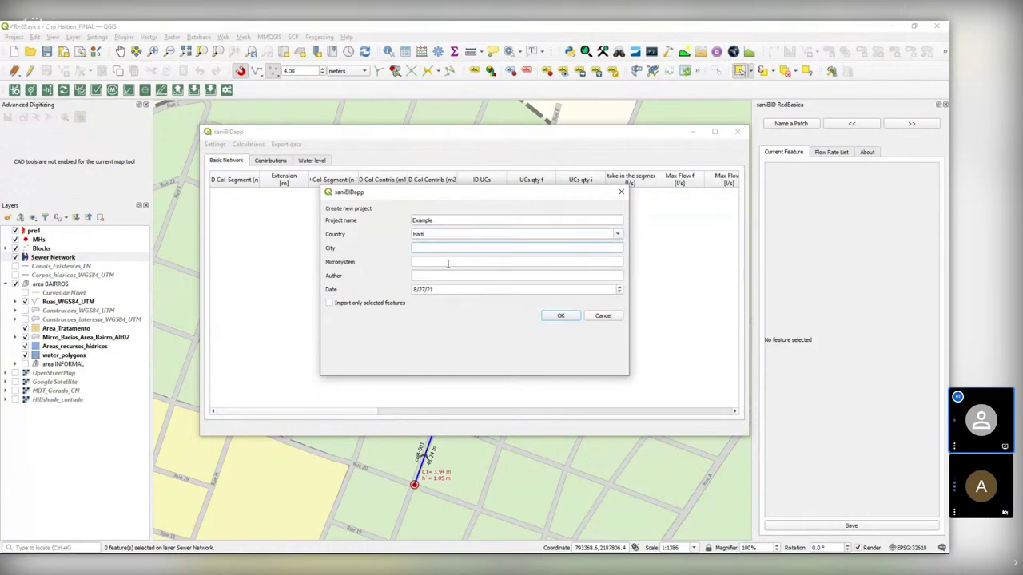
text(Cap Haitien)
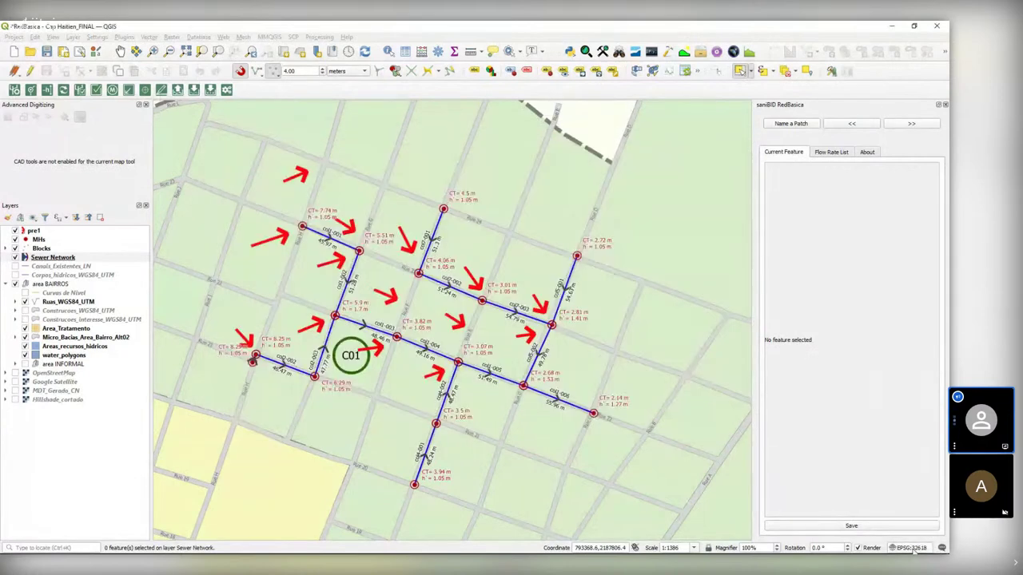
click(913, 548)
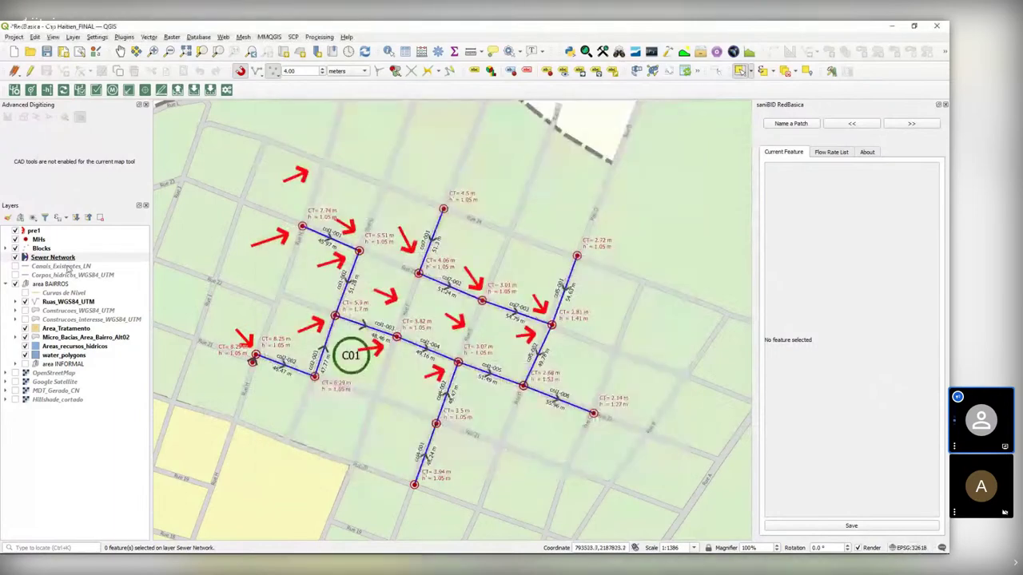
Switch back to the saniBIDapp new-project form with Example, Haiti and Cap Haitien
mouse_move(164, 537)
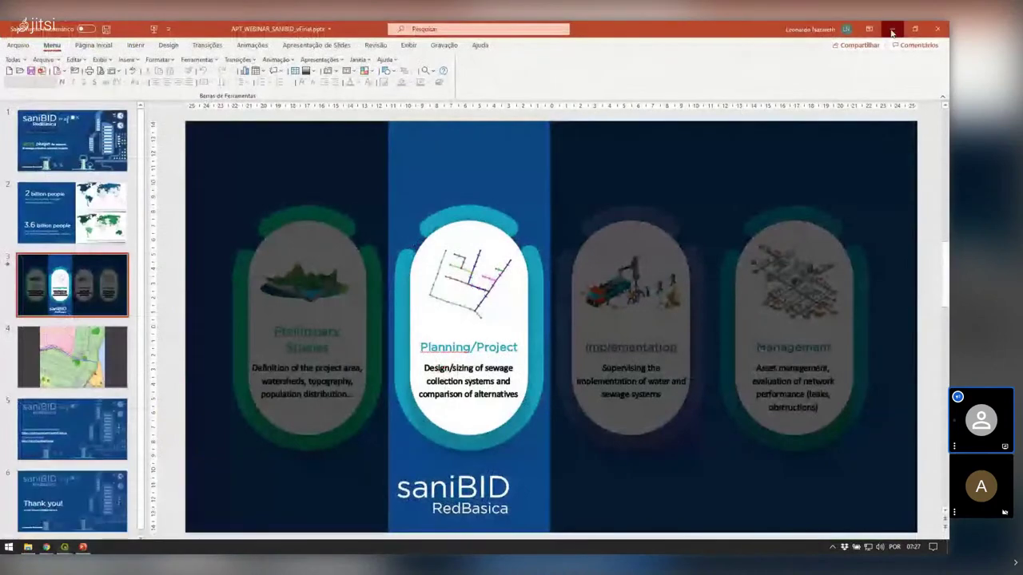
click(124, 534)
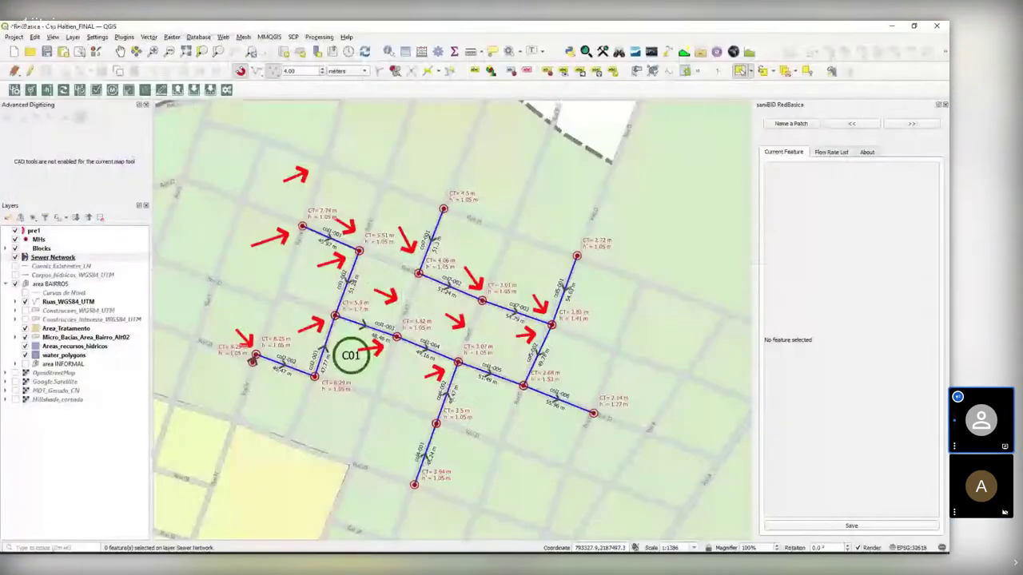
mouse_move(64, 548)
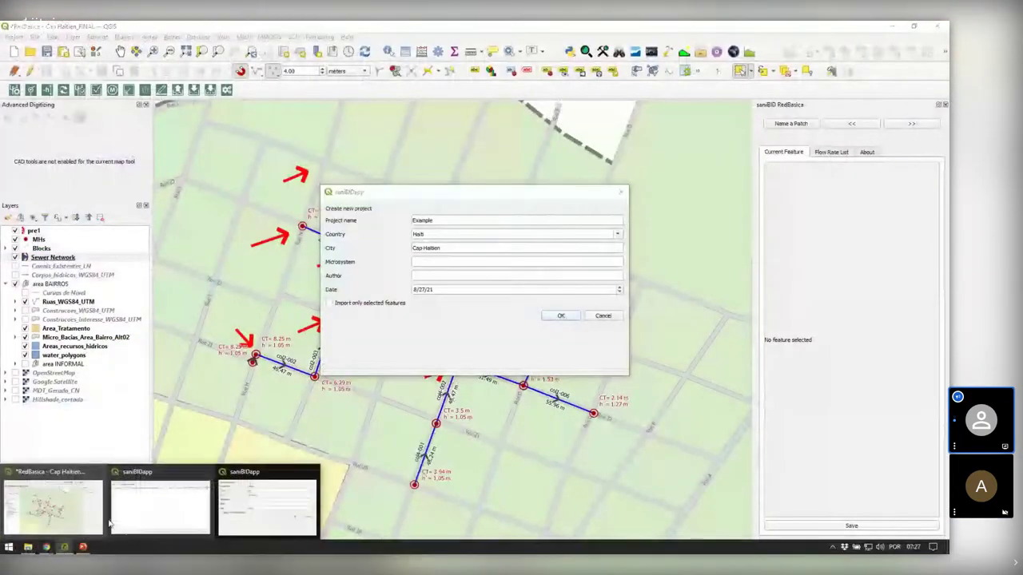
click(256, 502)
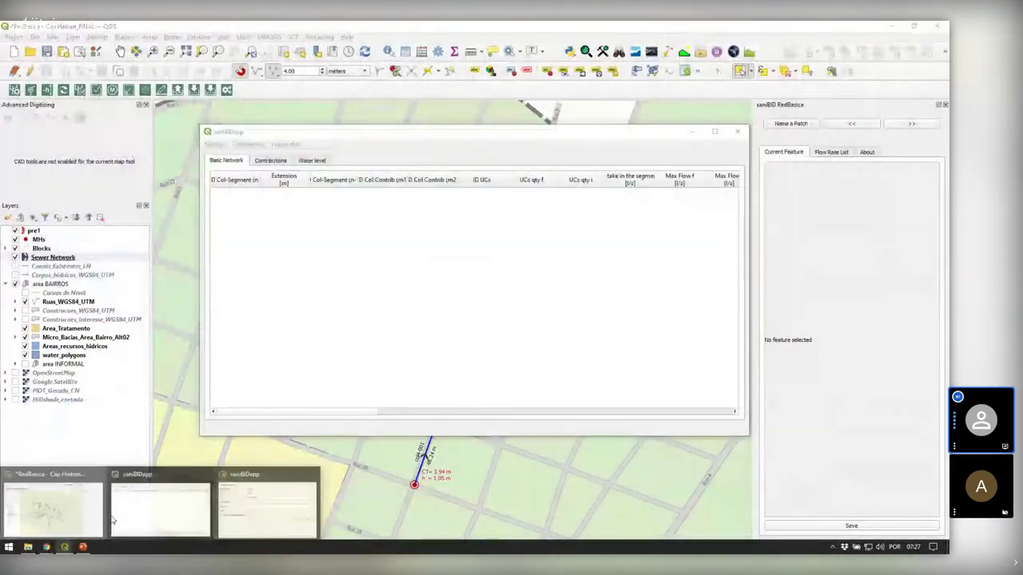
click(160, 503)
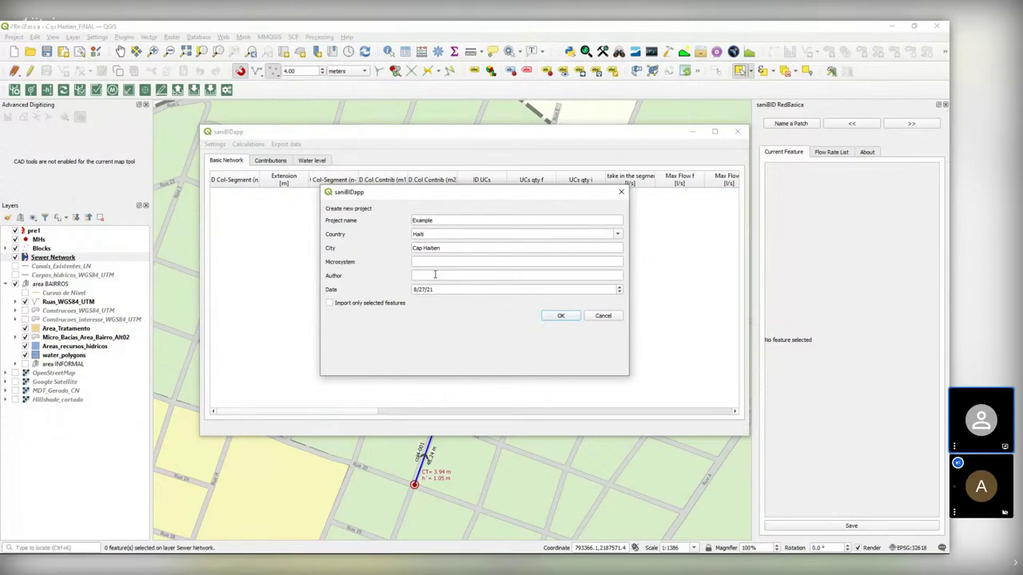
Enter the project author's name, create the Example project, and narrow the parameters window
click(436, 275)
text(Leonardo Nazareh)
click(562, 317)
drag(669, 467, 572, 454)
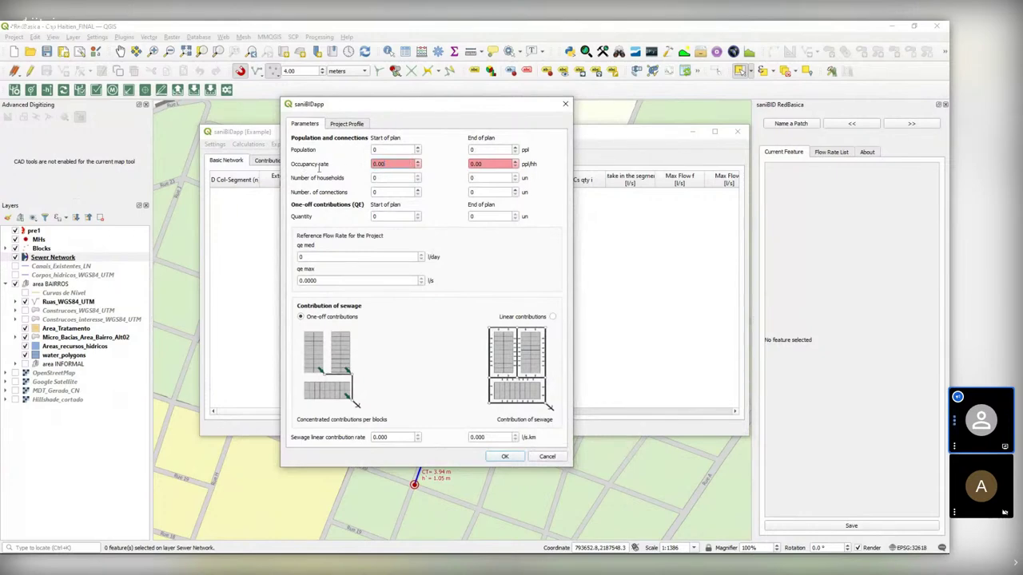
Set occupancy to 4 per household, linear contributions, and population from 200 to 500
click(381, 164)
text(4)
key(Tab)
text(4)
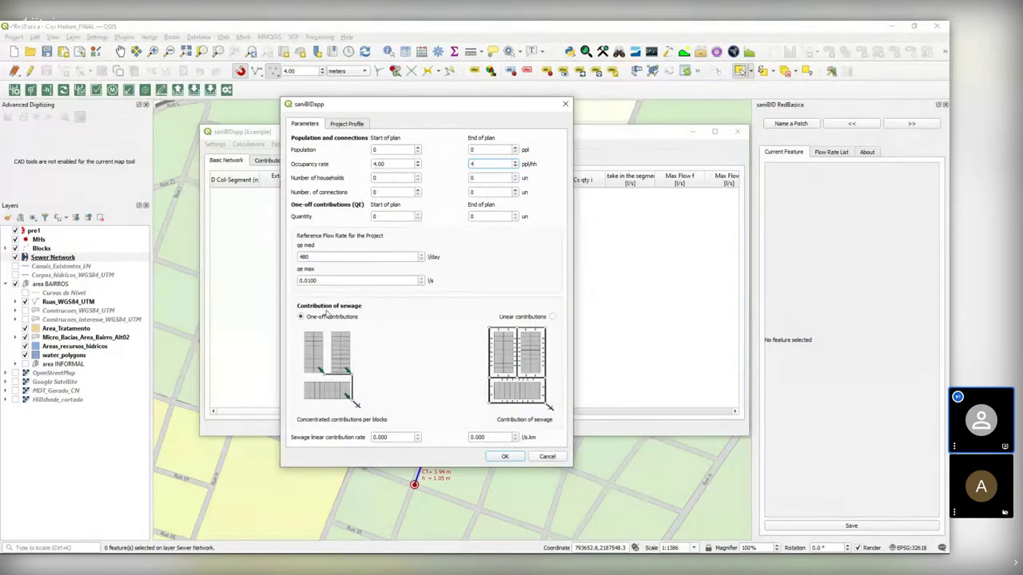
click(553, 316)
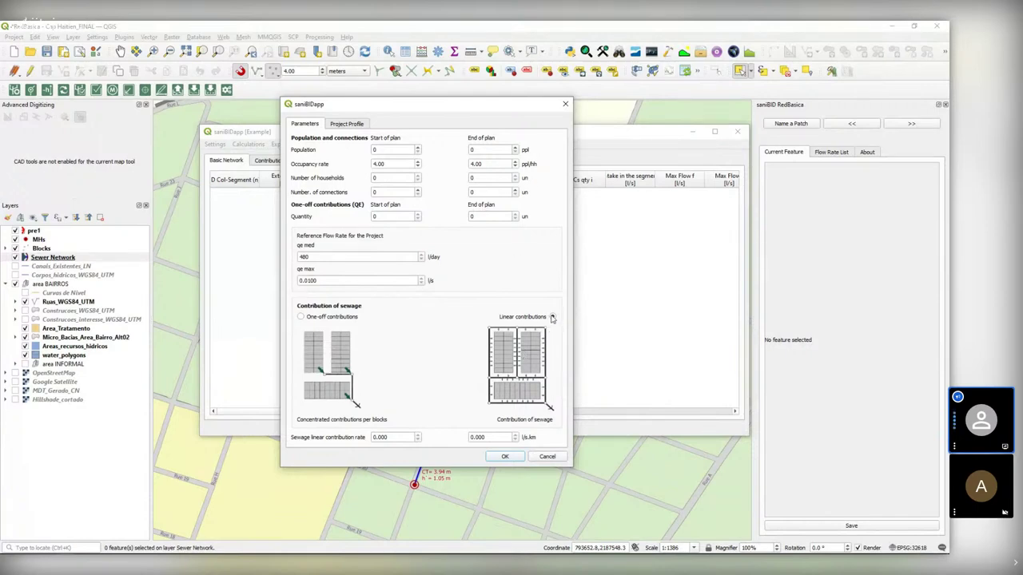
double_click(387, 149)
text(200)
text(00)
Review the SANIBID - default Project Profile design criteria by scrolling through them
click(349, 126)
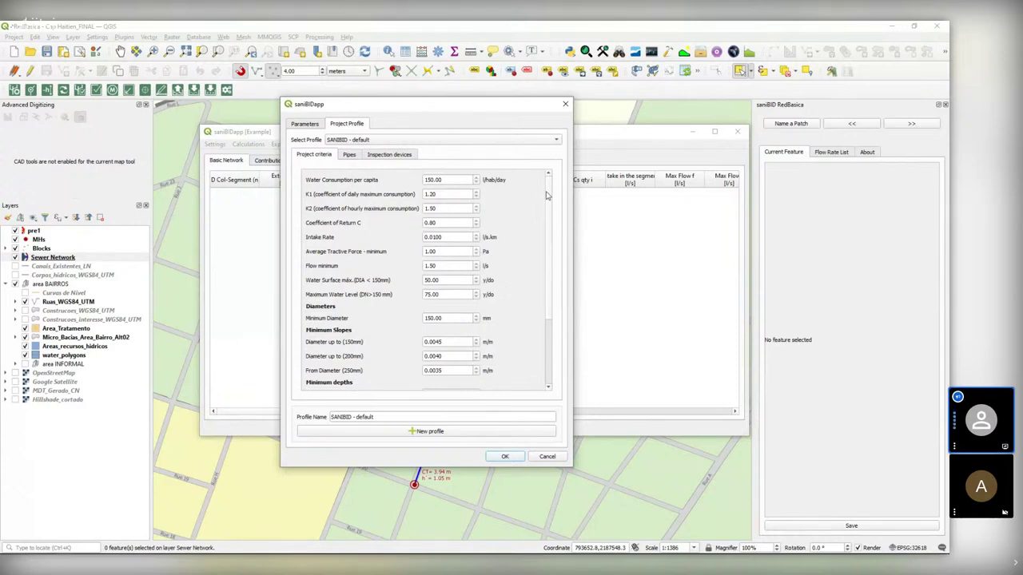
scroll(548, 216, down, 2)
scroll(495, 204, up, 2)
scroll(550, 264, down, 5)
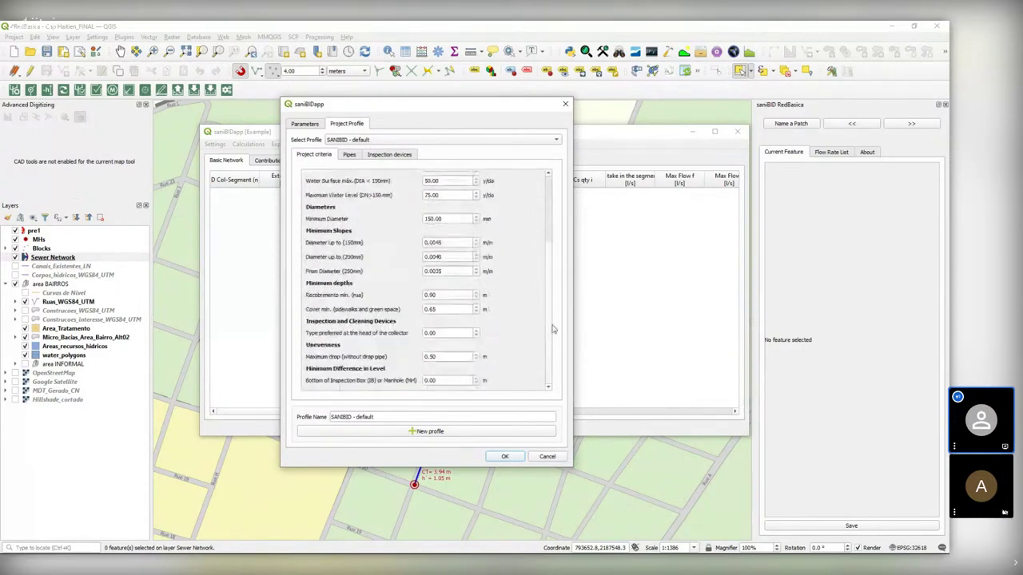
scroll(547, 240, up, 5)
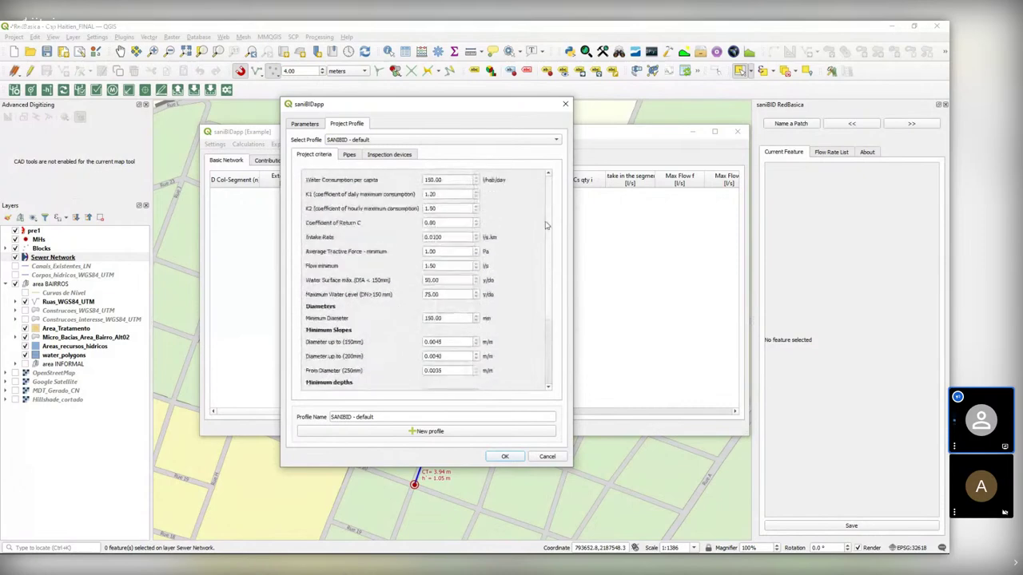
Browse the profile's Pipes and Inspection devices tables, ending on Project criteria
click(350, 157)
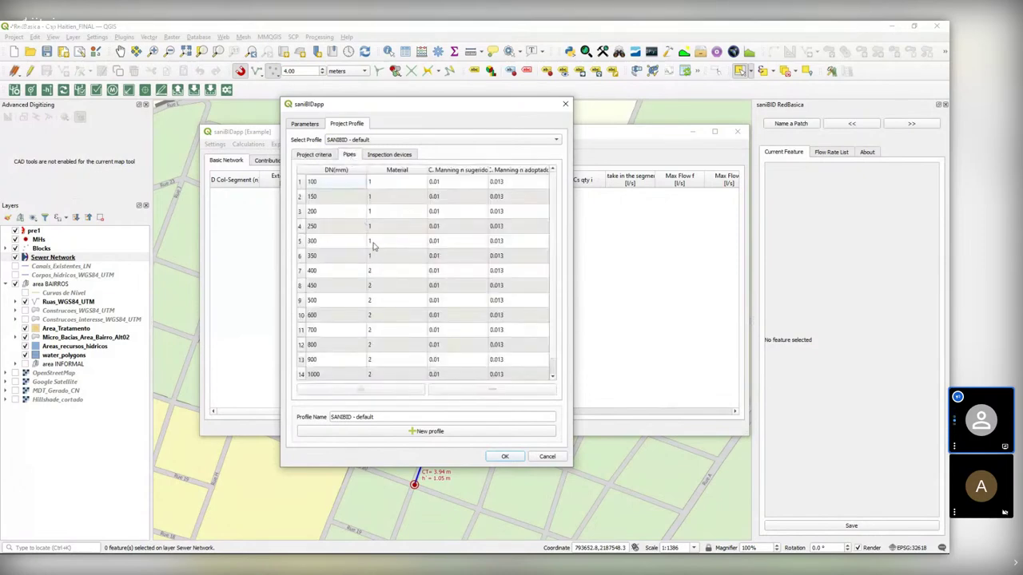
click(391, 156)
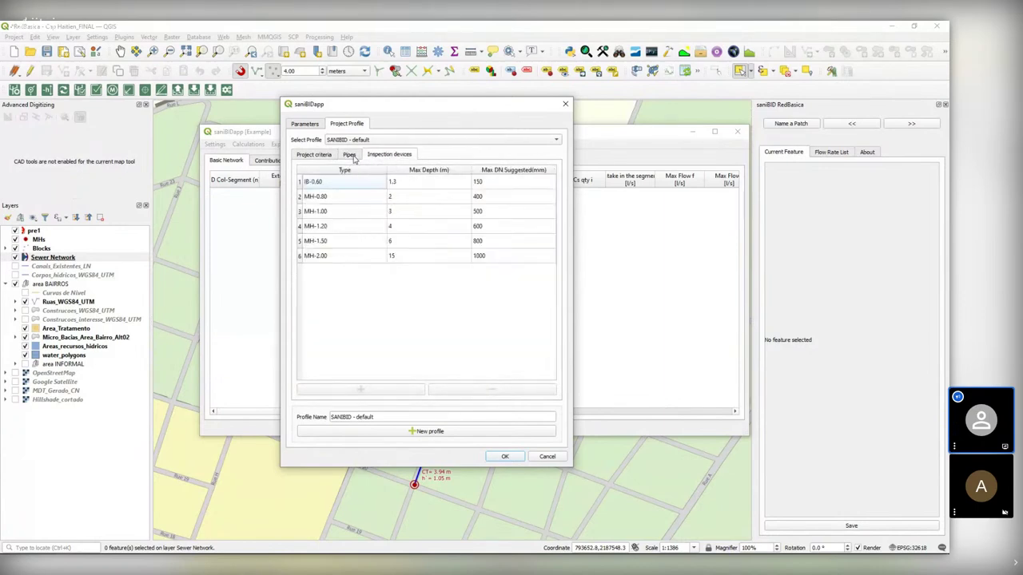
click(352, 155)
click(324, 156)
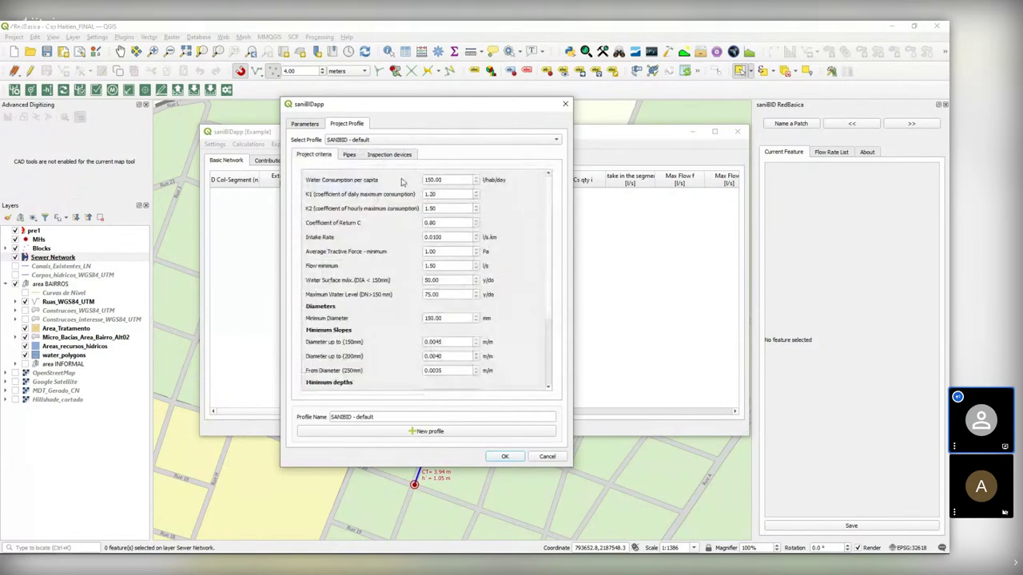
click(349, 155)
click(316, 155)
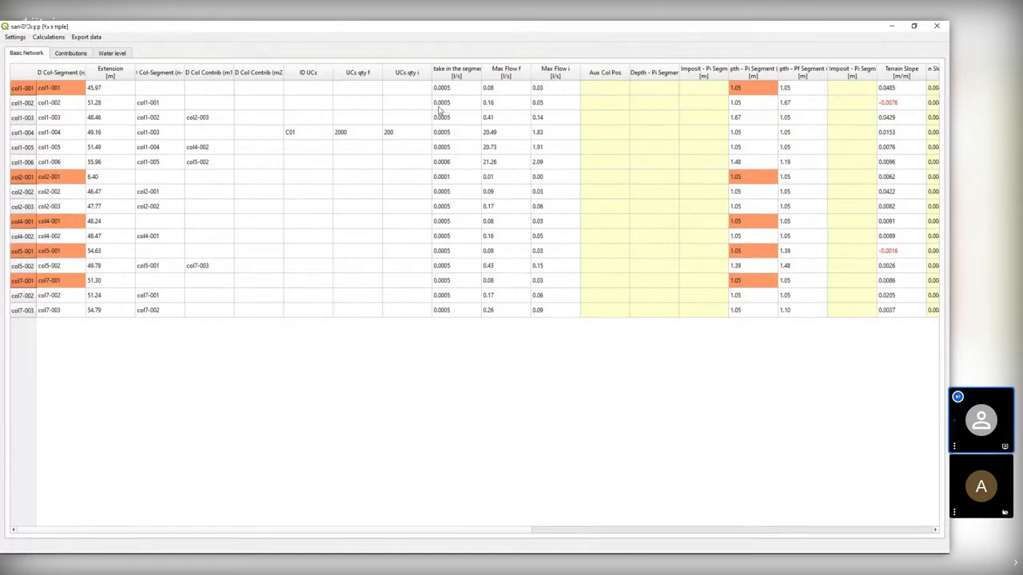
Step through segment rows col1-002 to col1-004 in the Basic Network results table
click(23, 102)
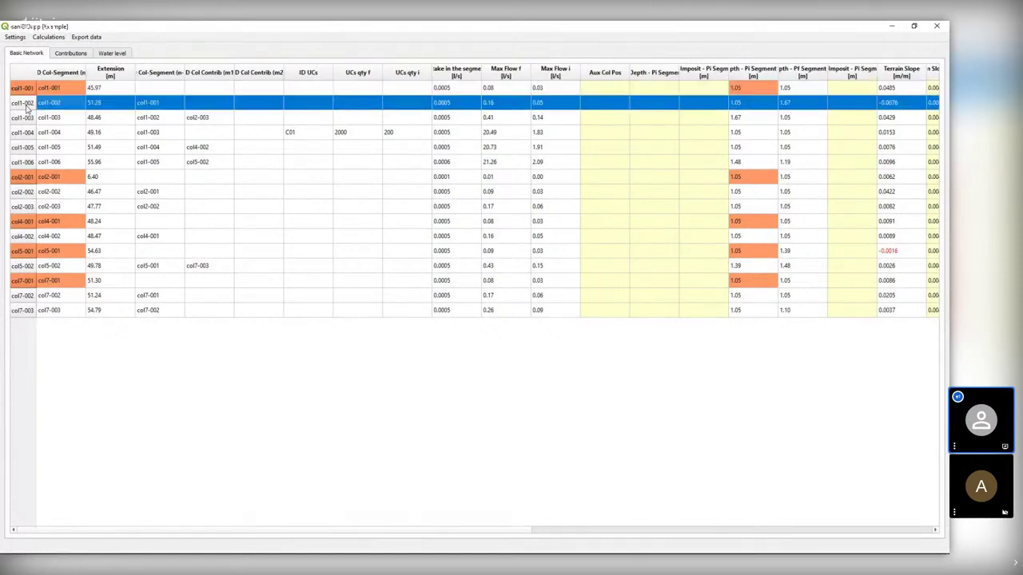
key(Down)
key(Down)
key(Down)
key(Up)
key(Up)
key(Up)
key(Up)
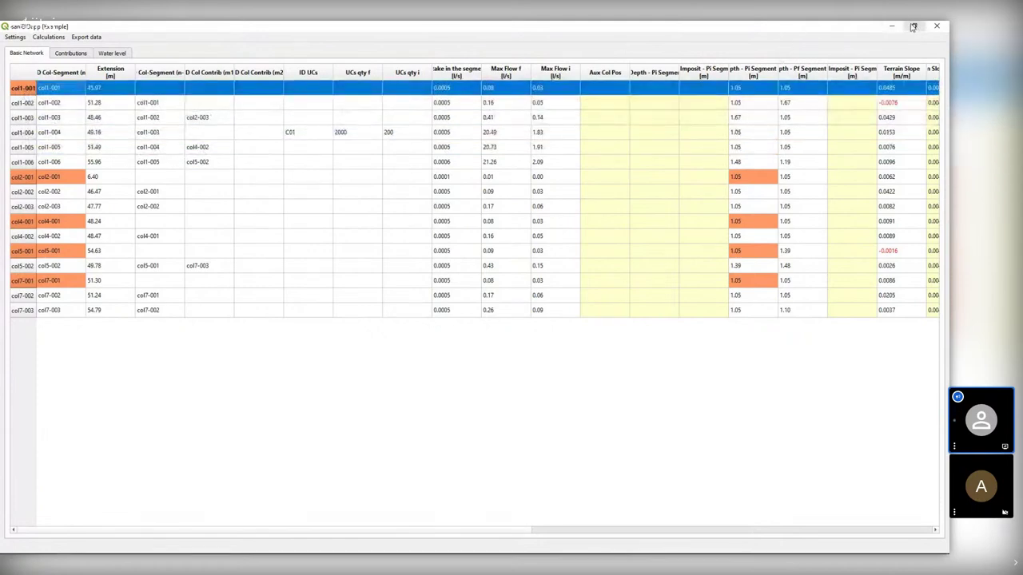
click(913, 26)
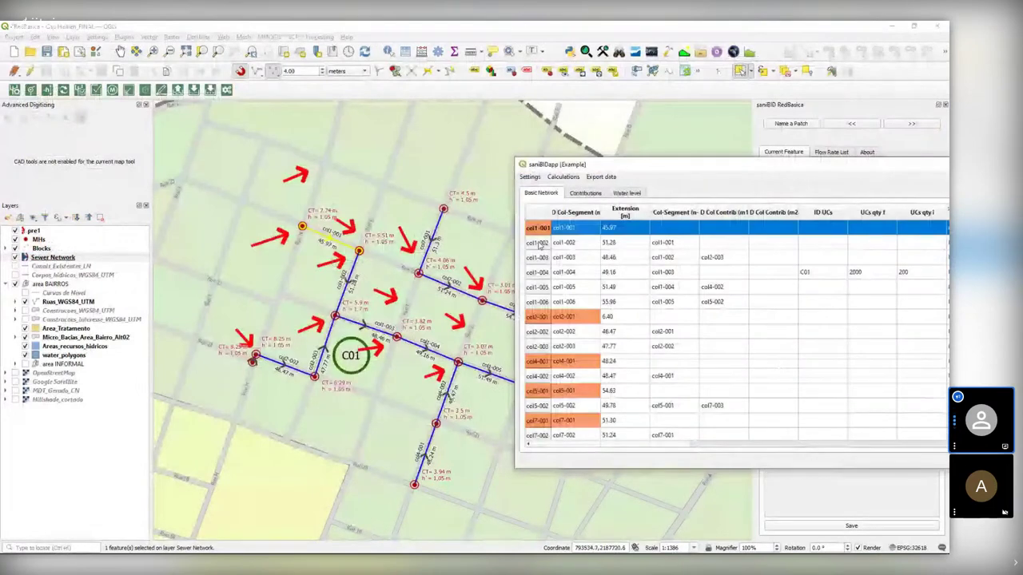
click(540, 242)
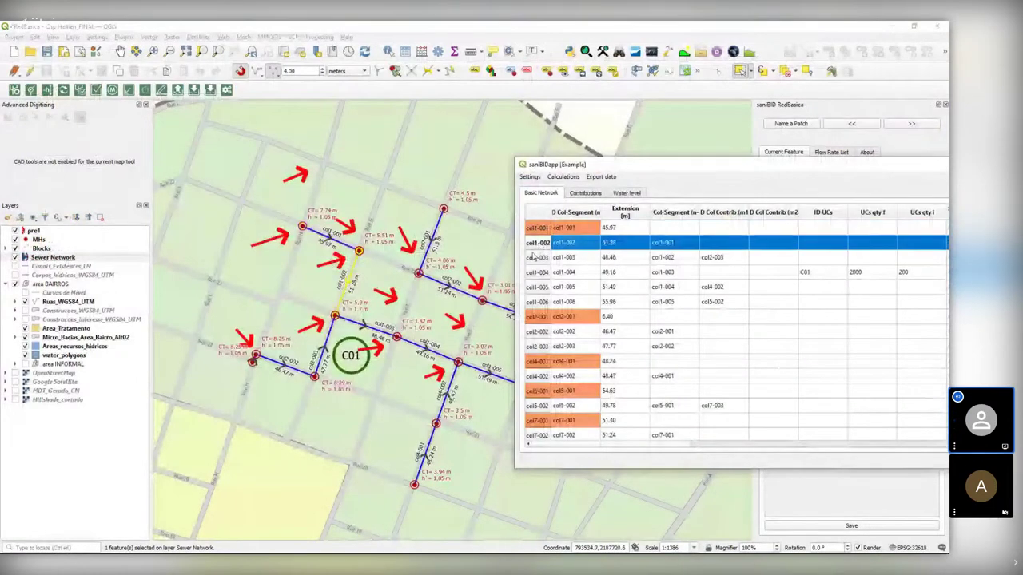
click(543, 229)
click(543, 243)
click(544, 257)
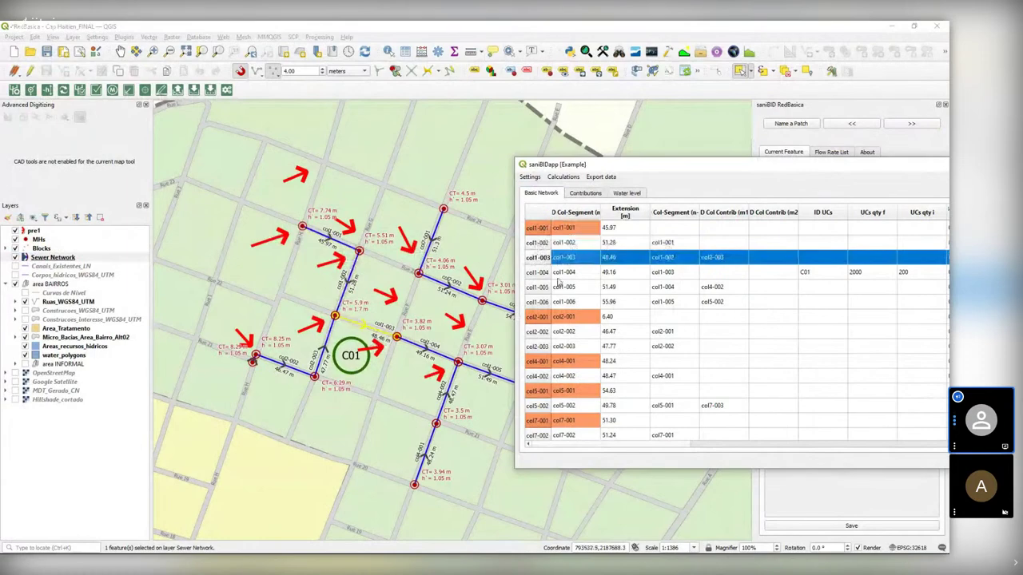
key(Down)
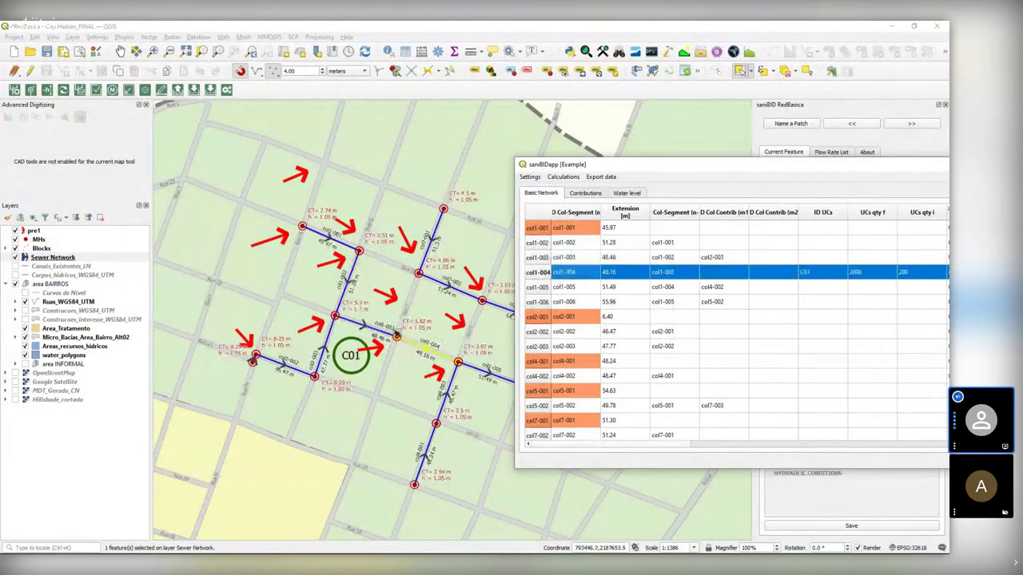
Maximize the results window and widen the Depth - Pi Segment (n) column
key(super+Up)
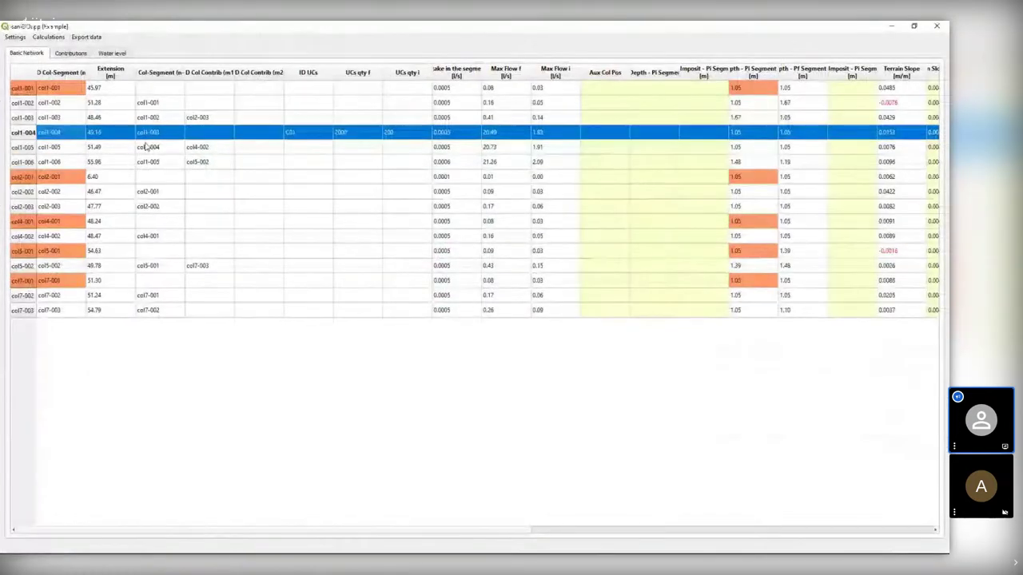
click(295, 349)
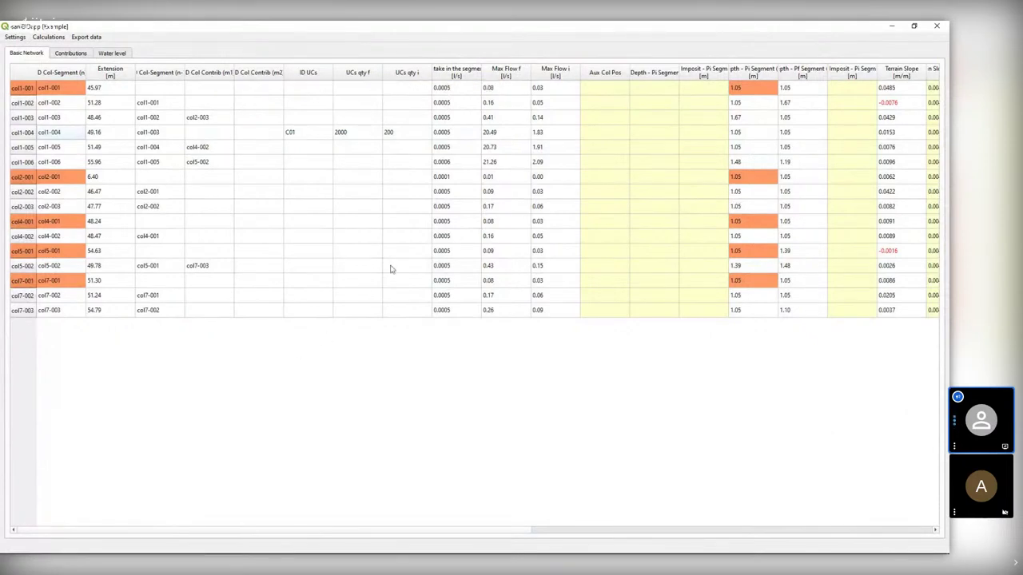
drag(503, 533, 663, 294)
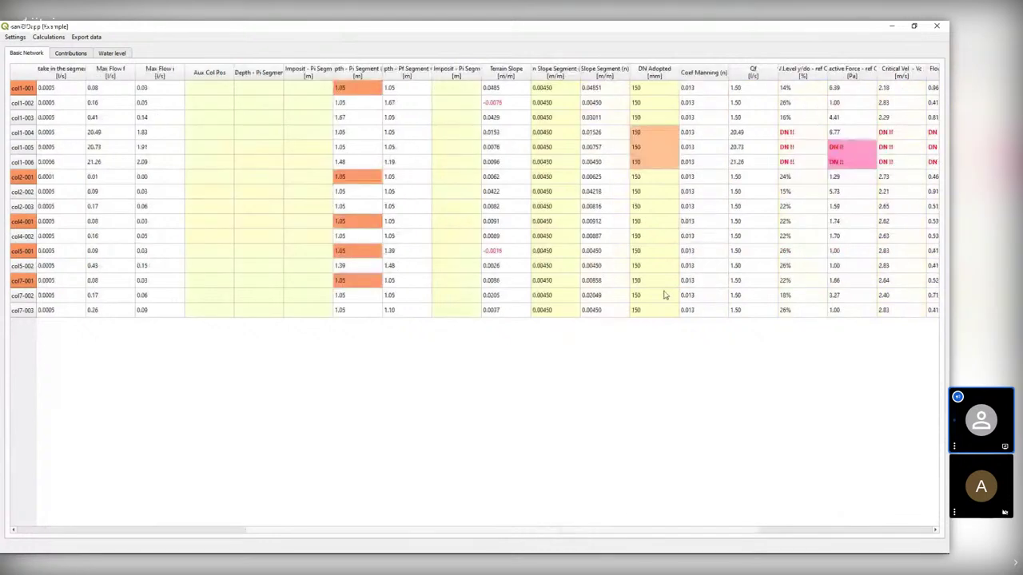
drag(383, 80, 482, 73)
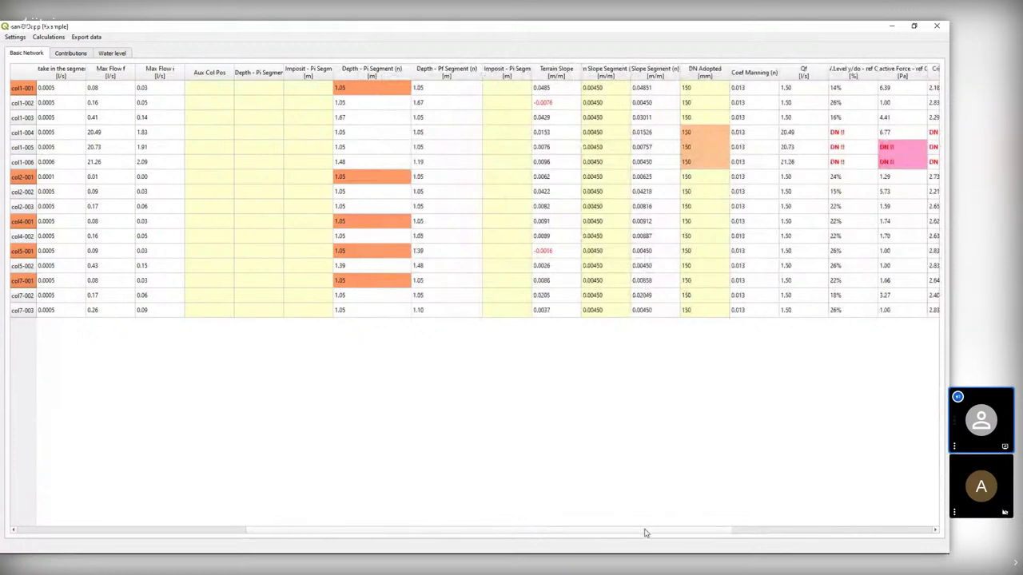
drag(651, 530, 723, 529)
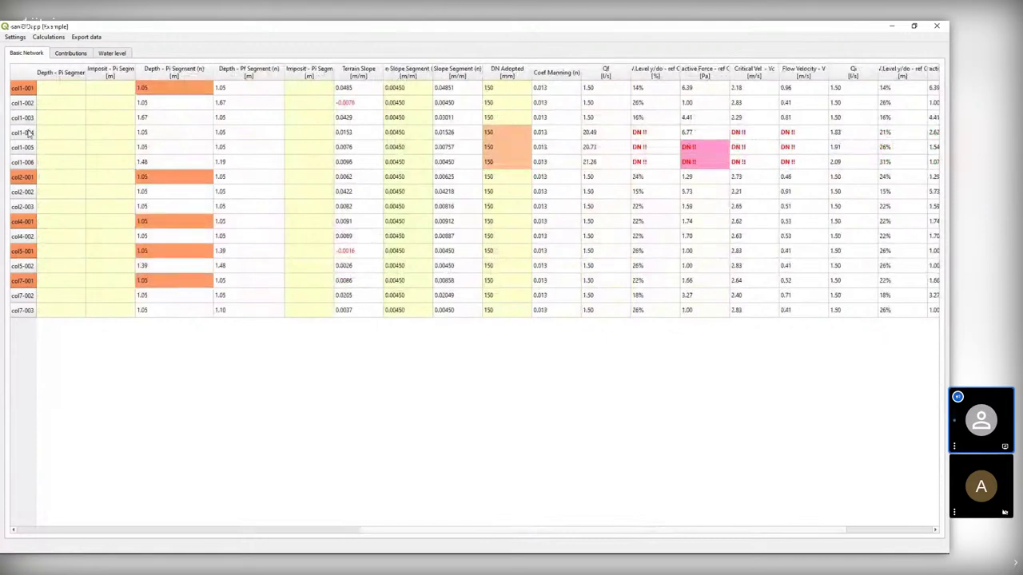
Inspect col1-004 to col1-006 and widen the water level, tractive force and flow velocity columns
click(31, 133)
key(Down)
key(Down)
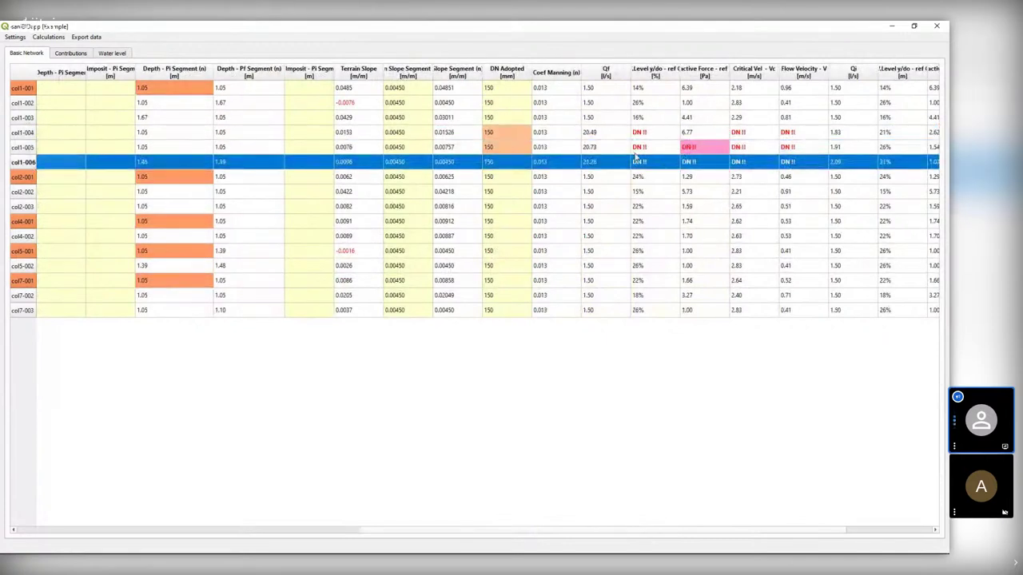
click(603, 74)
drag(681, 72, 752, 72)
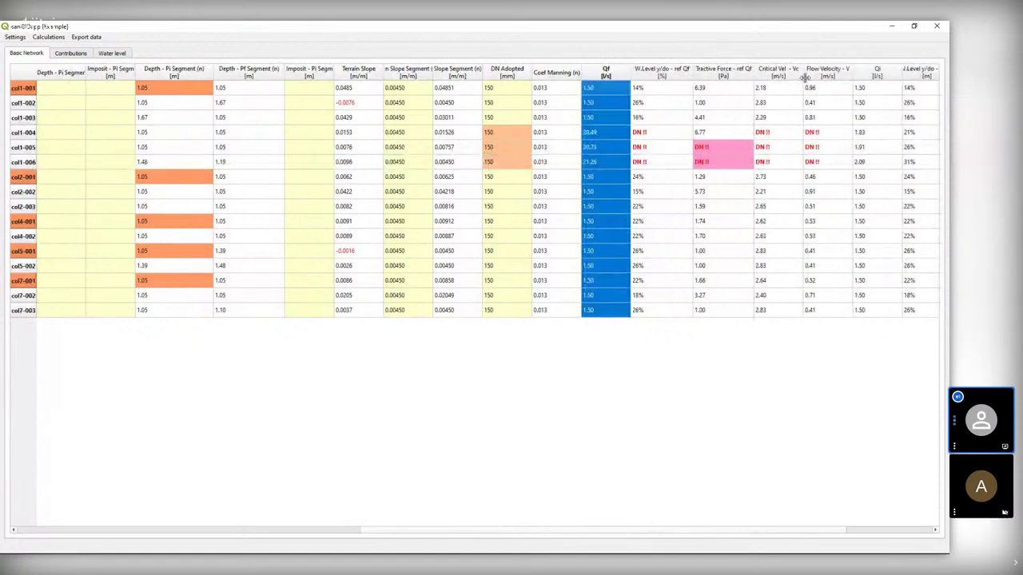
drag(851, 74, 857, 73)
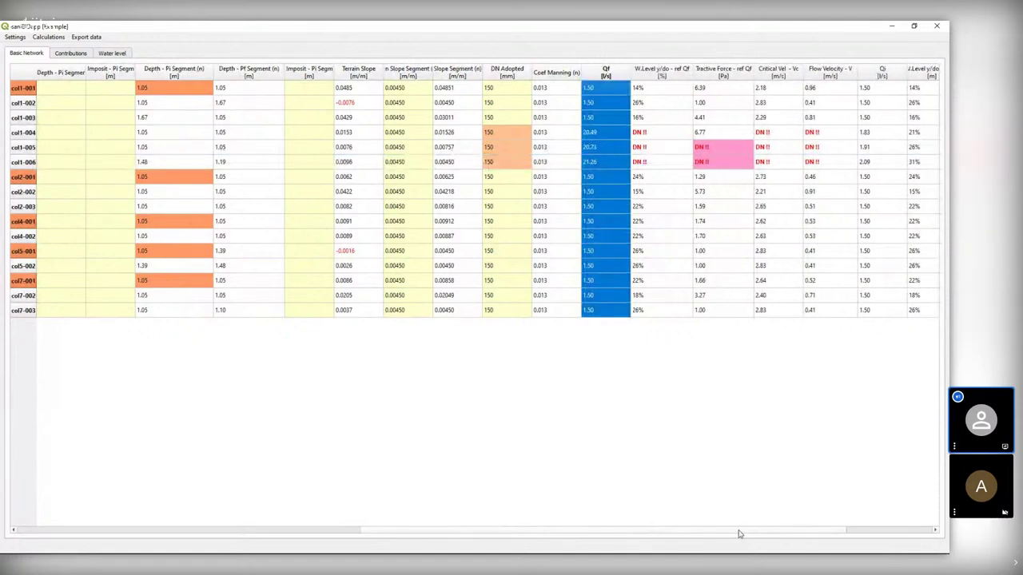
drag(741, 532, 771, 532)
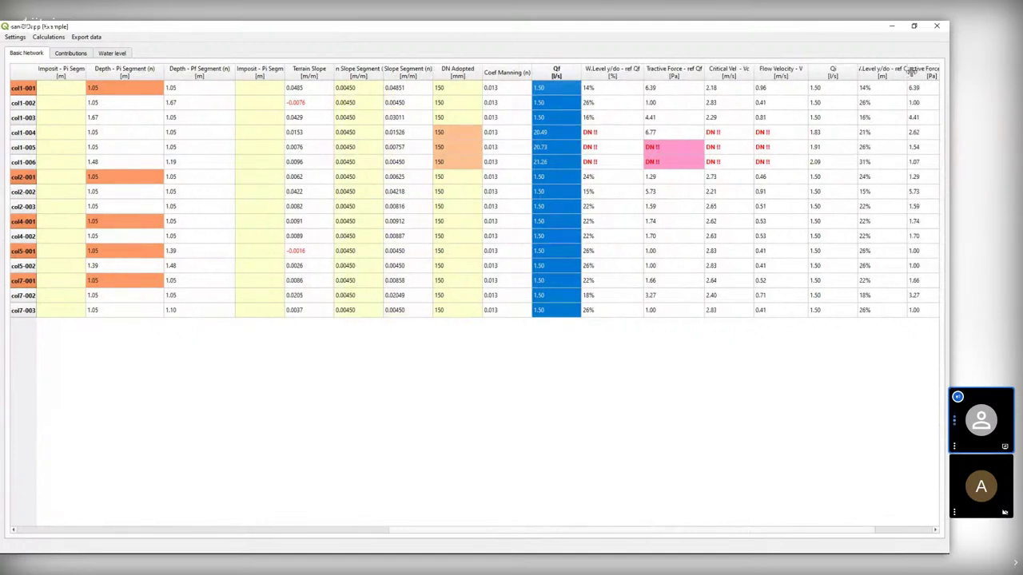
drag(908, 71, 916, 71)
click(530, 356)
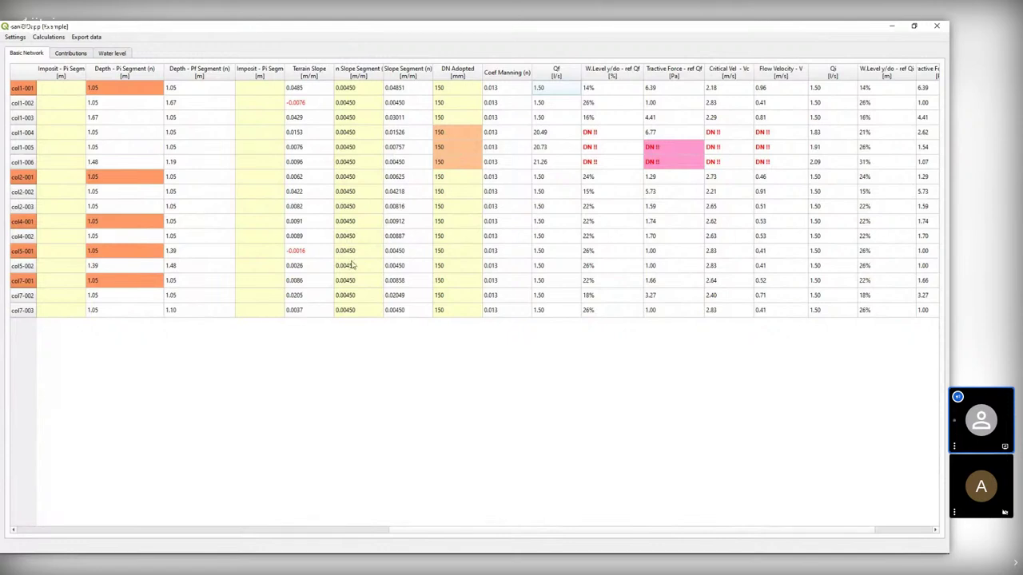
scroll(494, 538, left, 1)
drag(494, 538, 547, 536)
click(462, 137)
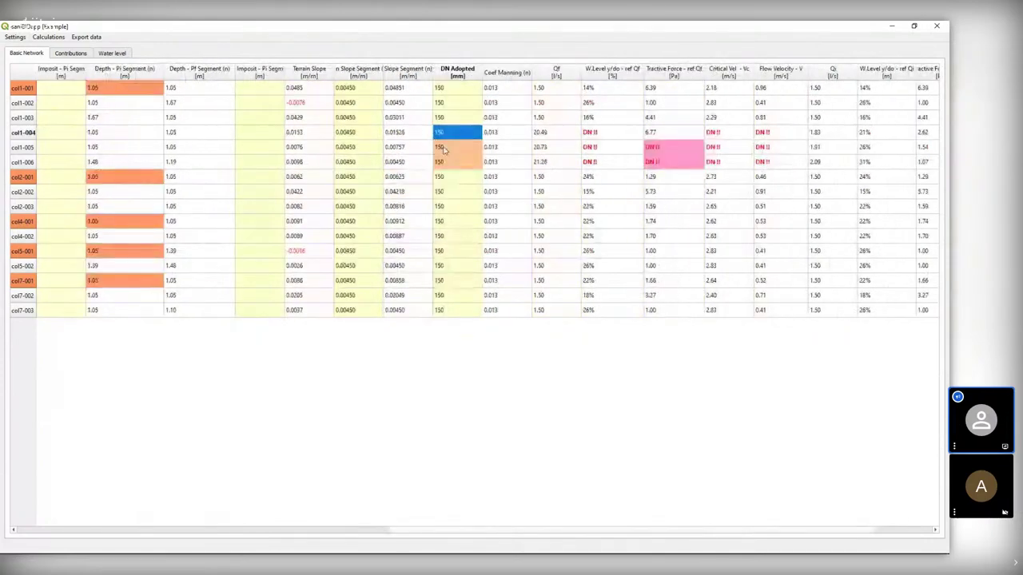
click(518, 385)
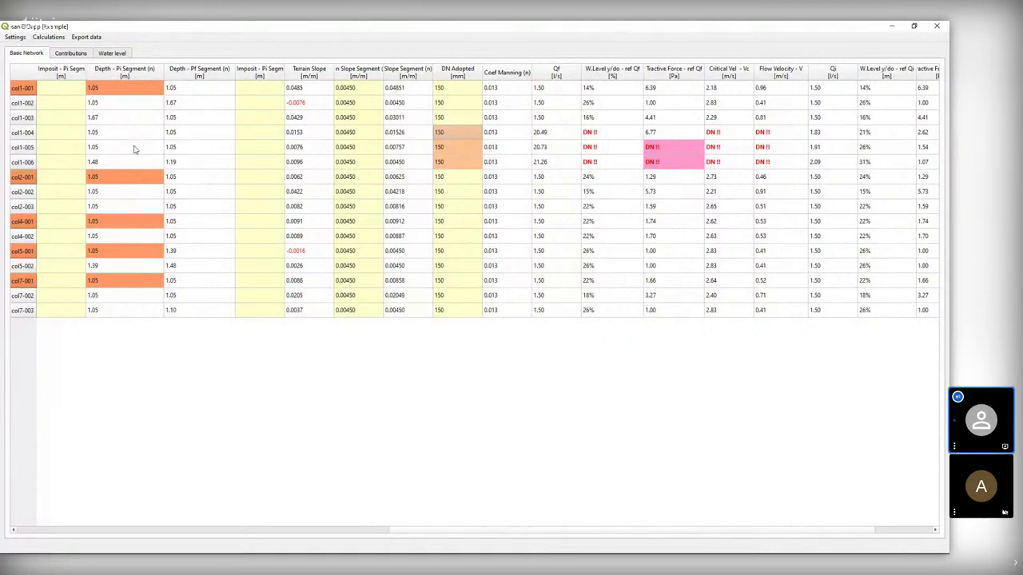
drag(21, 132, 16, 162)
click(604, 388)
Reopen the project parameters dialog and cancel it without any changes
click(14, 37)
click(32, 57)
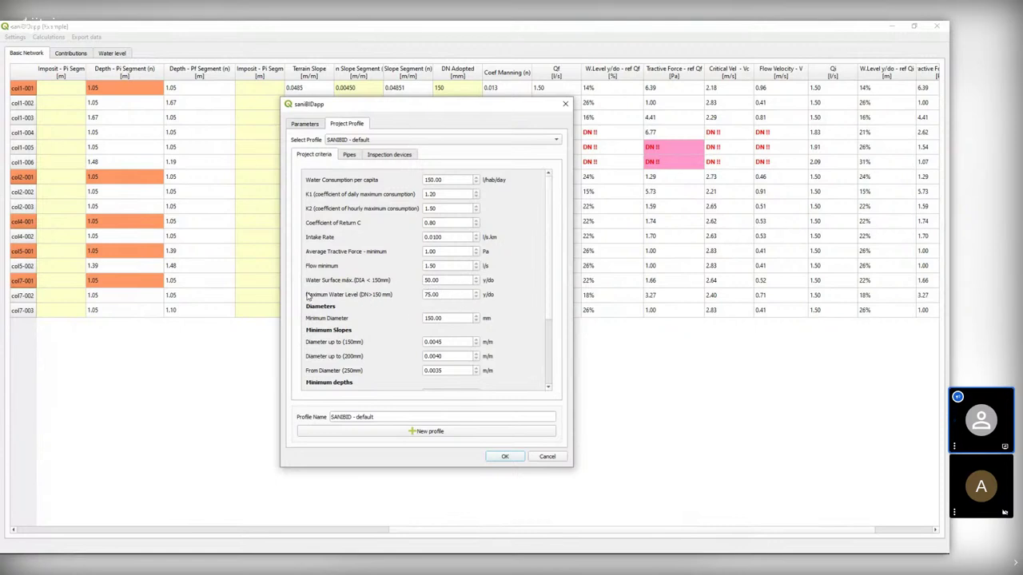
click(547, 456)
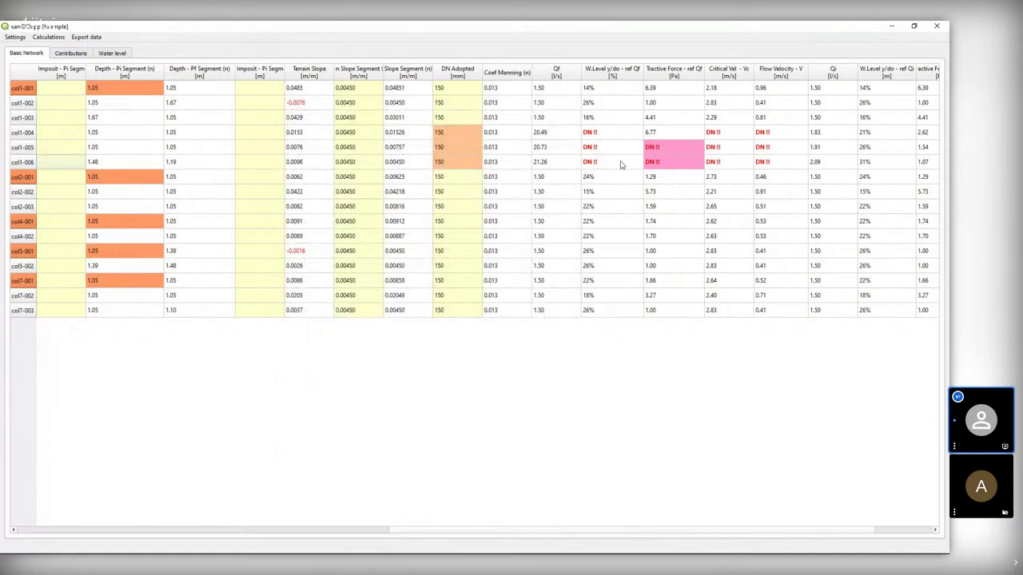
Set the adopted diameter to 200 mm for col1-004, then for col1-005 and col1-006 together
click(450, 134)
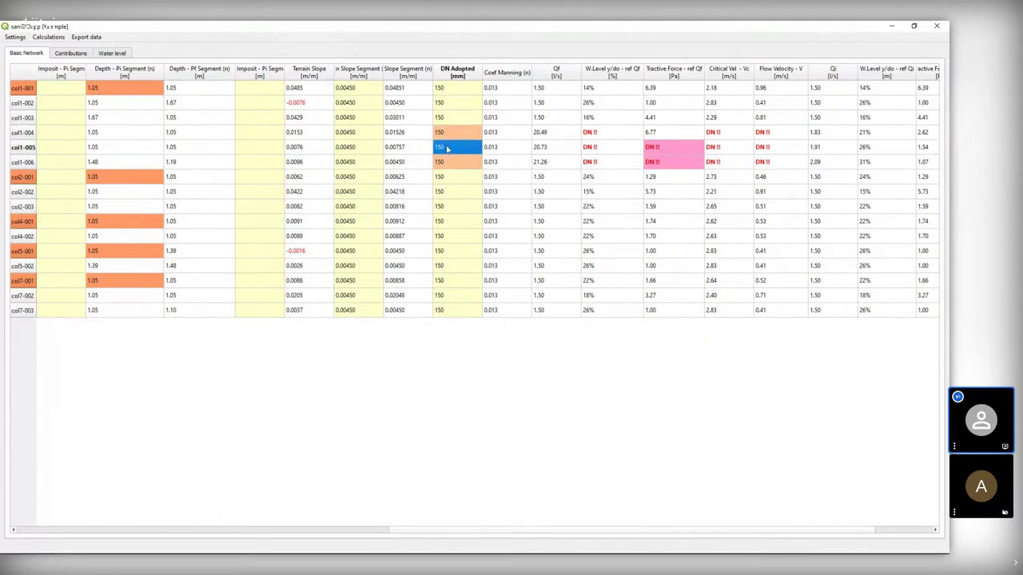
text(200)
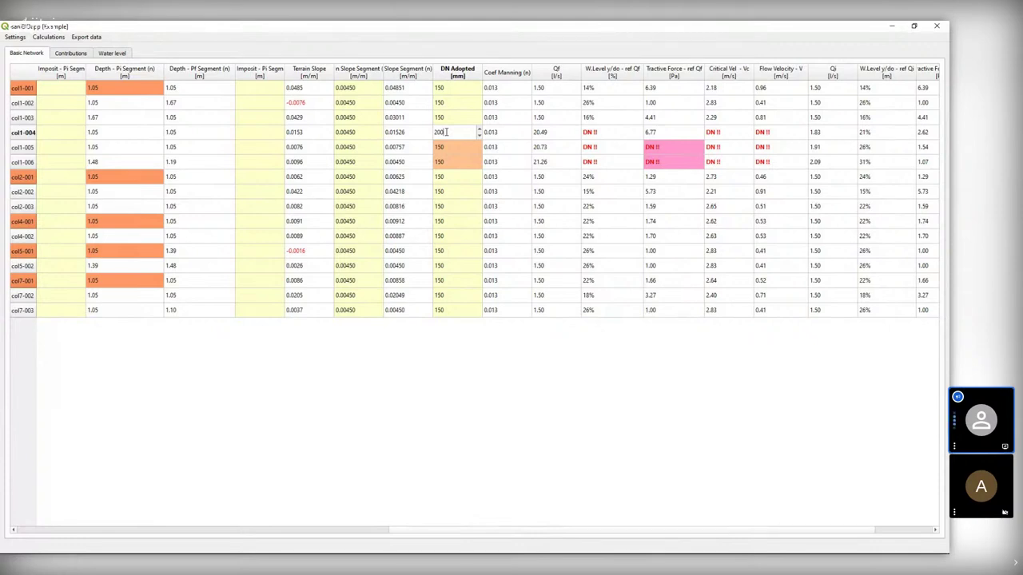
key(Return)
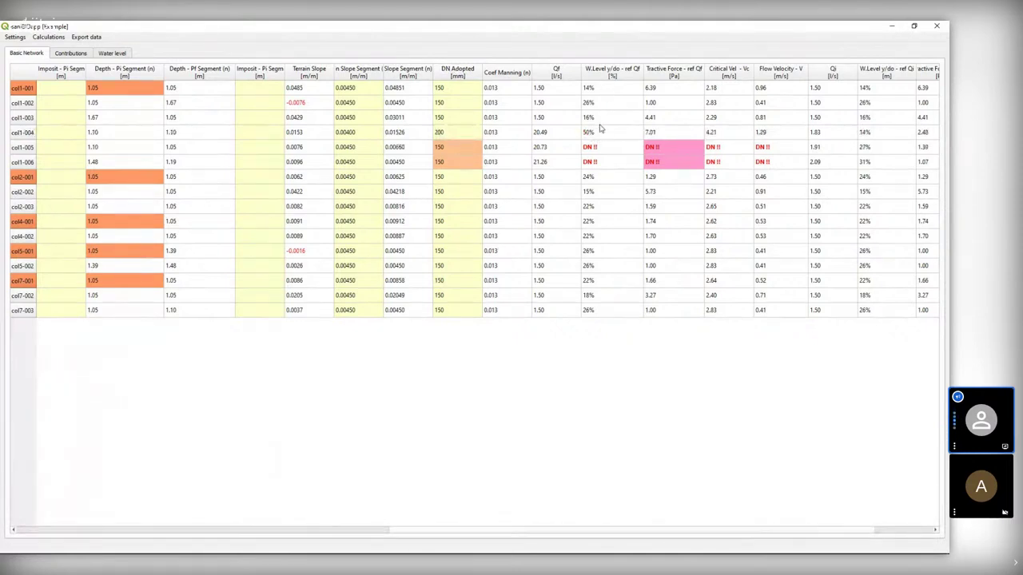
click(458, 151)
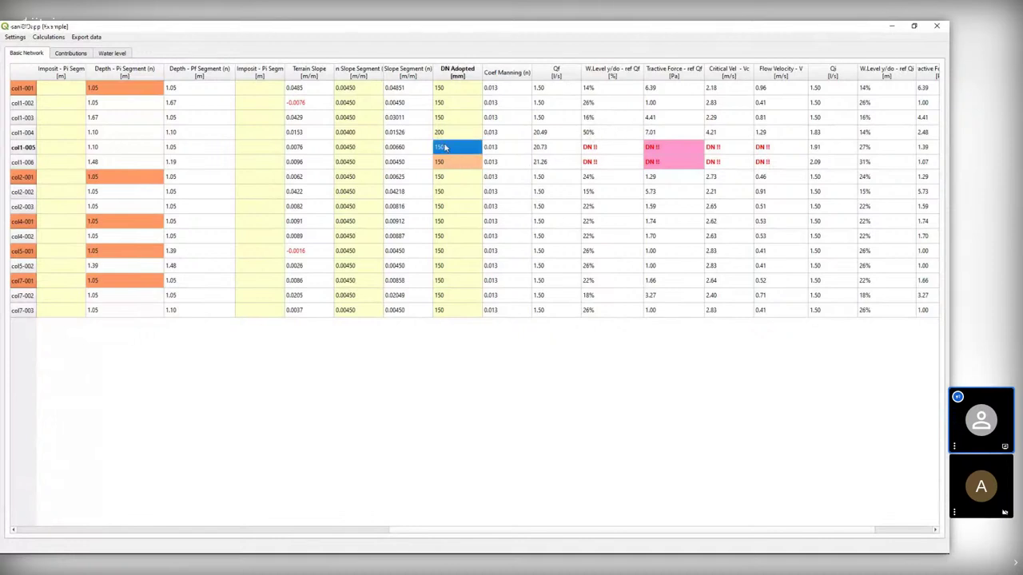
click(439, 193)
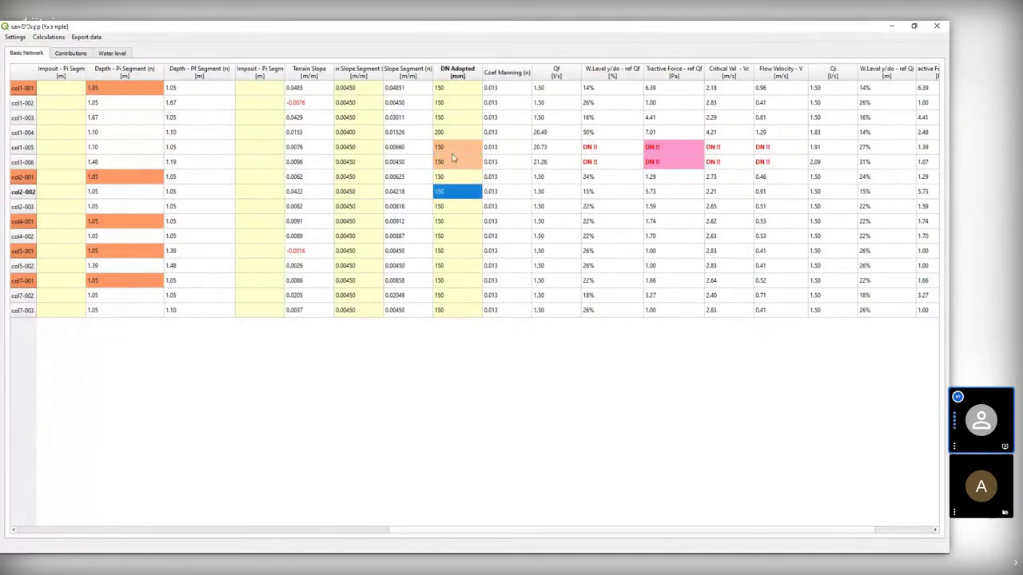
drag(454, 150, 456, 168)
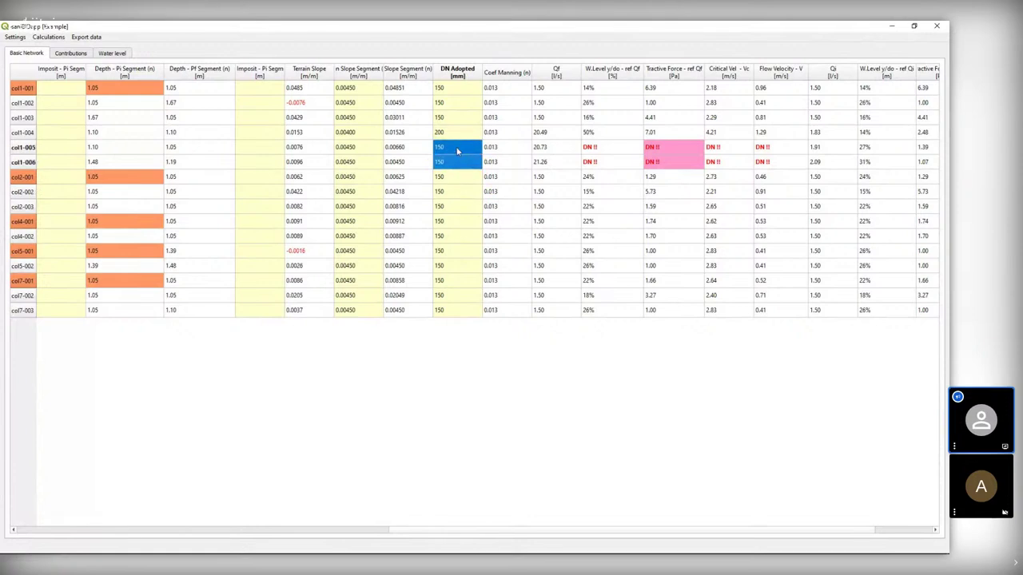
right_click(458, 150)
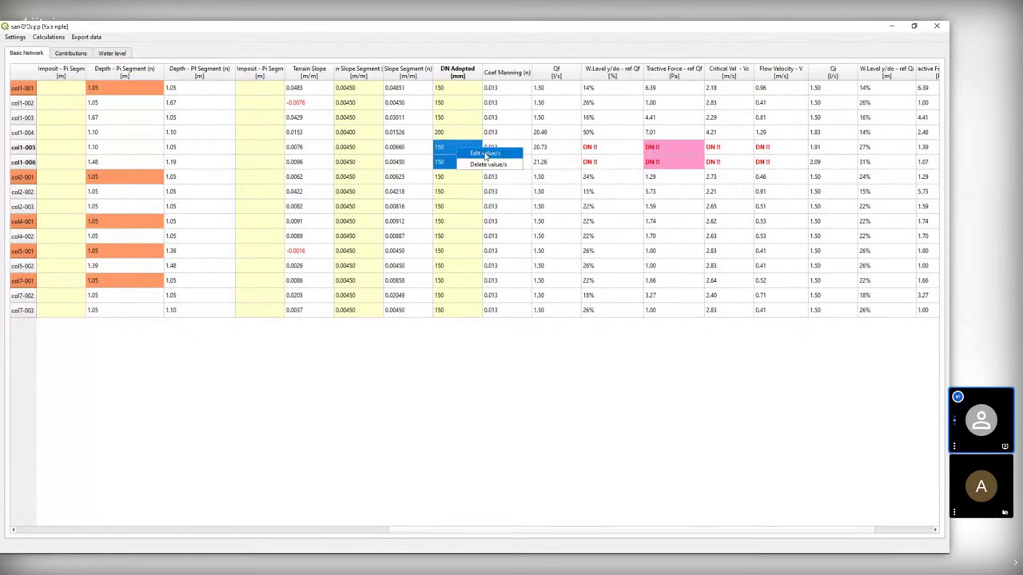
click(496, 155)
key(ctrl+a)
text(2)
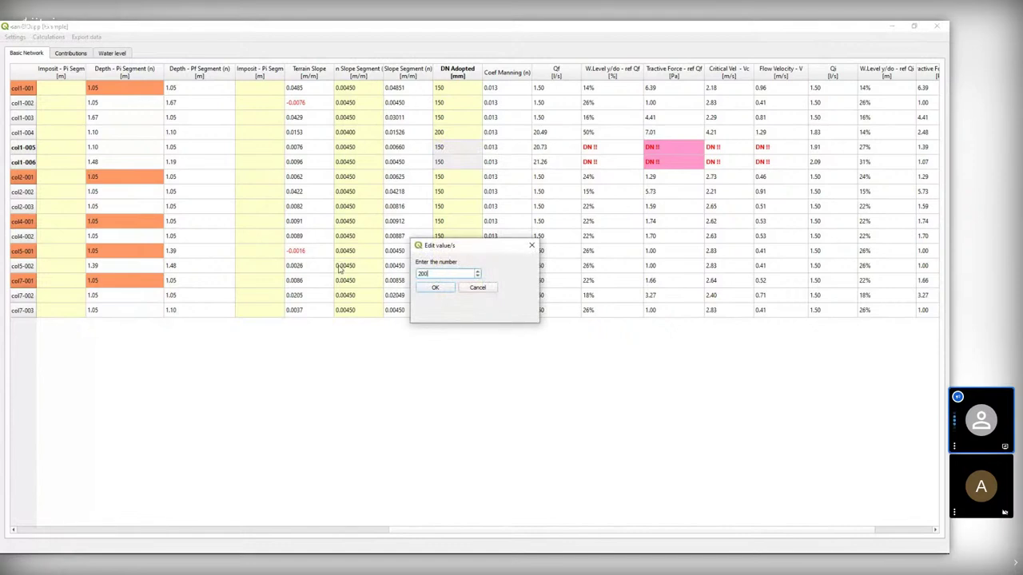
click(435, 287)
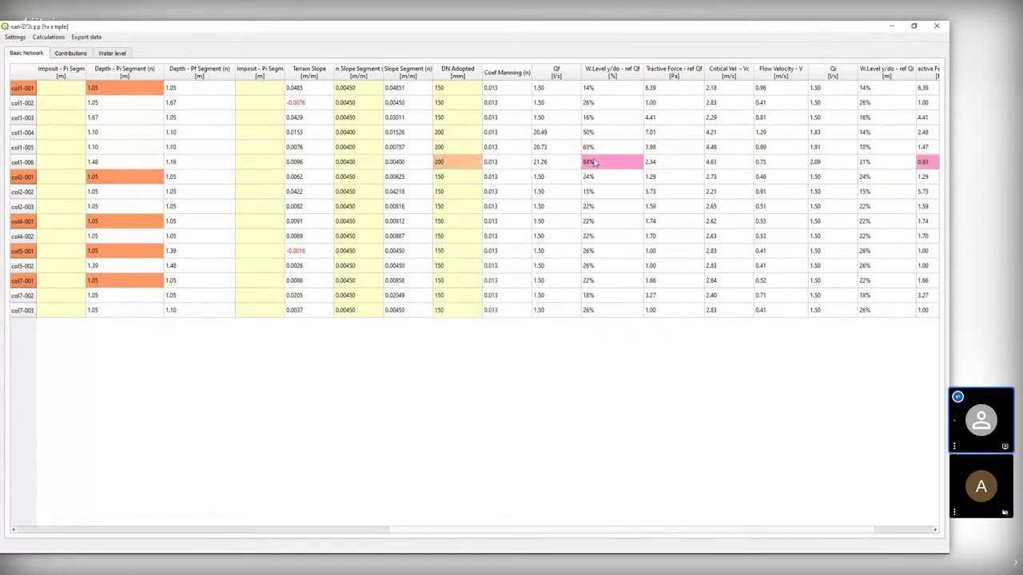
Change col1-006's adopted diameter to 250 mm
click(469, 166)
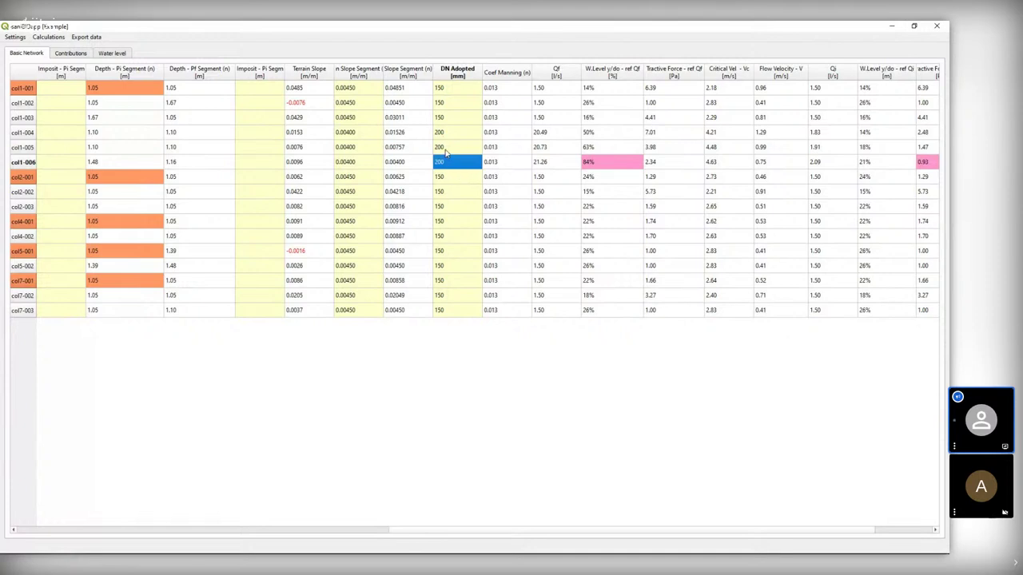
text(25)
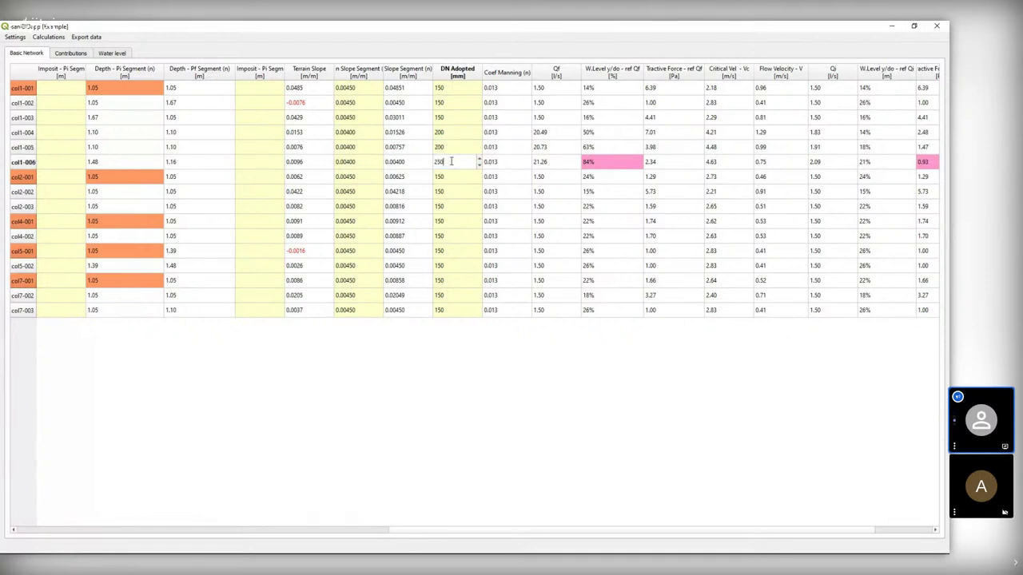
text(0)
key(Return)
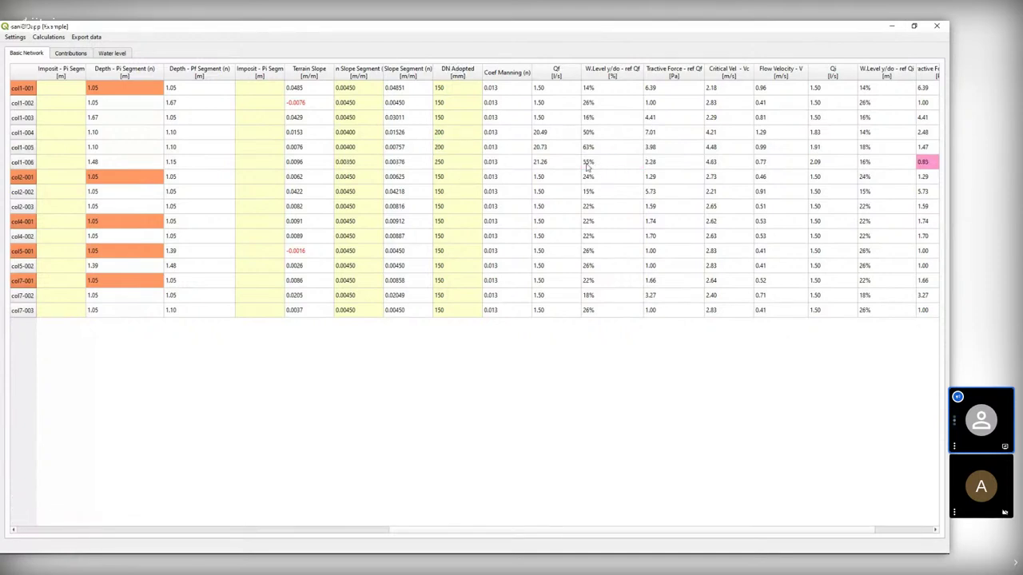
Look through the Calculations menu without running anything, then widen the Tractive Force - ref Qi column
click(48, 37)
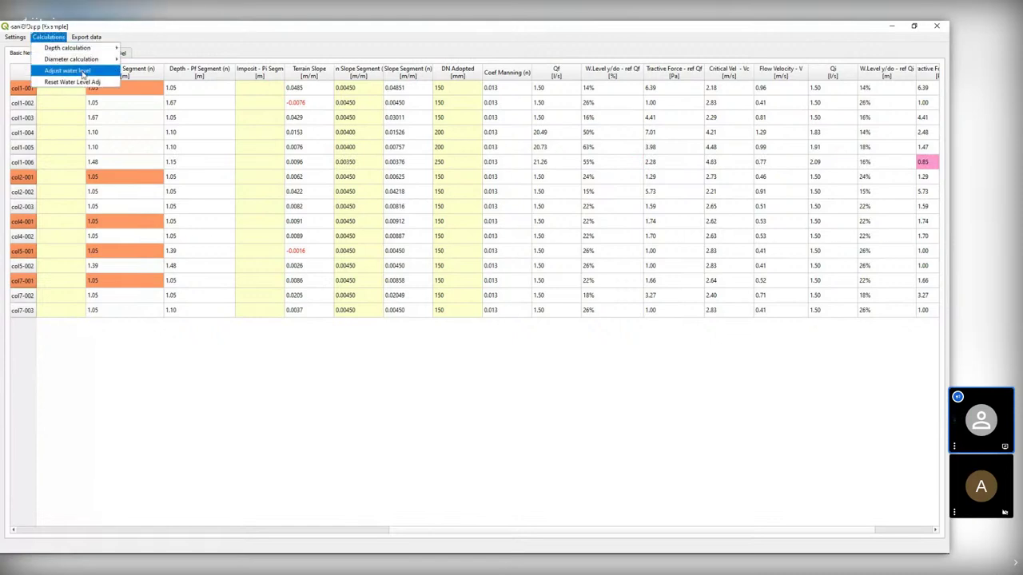
mouse_move(78, 59)
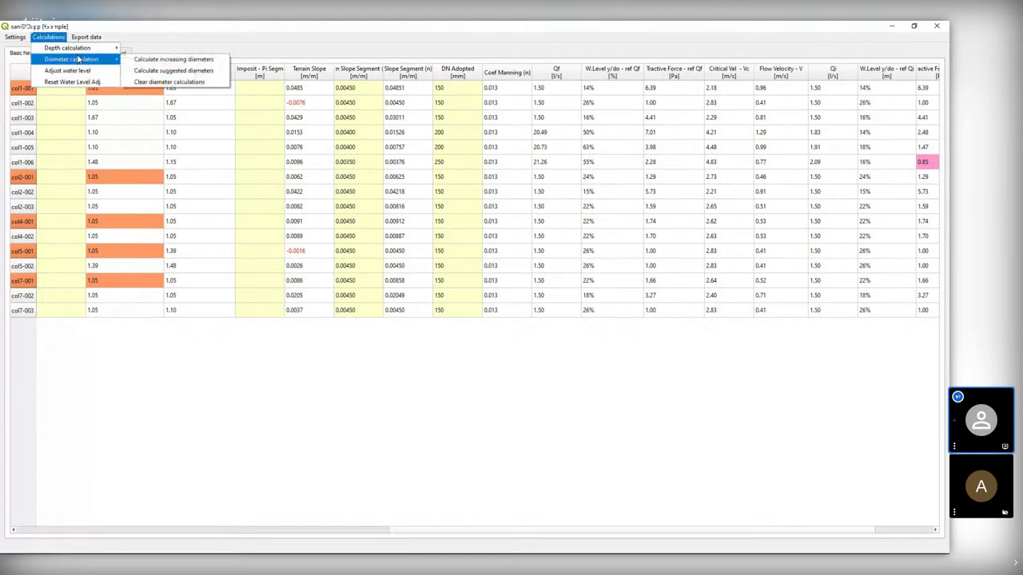
click(514, 399)
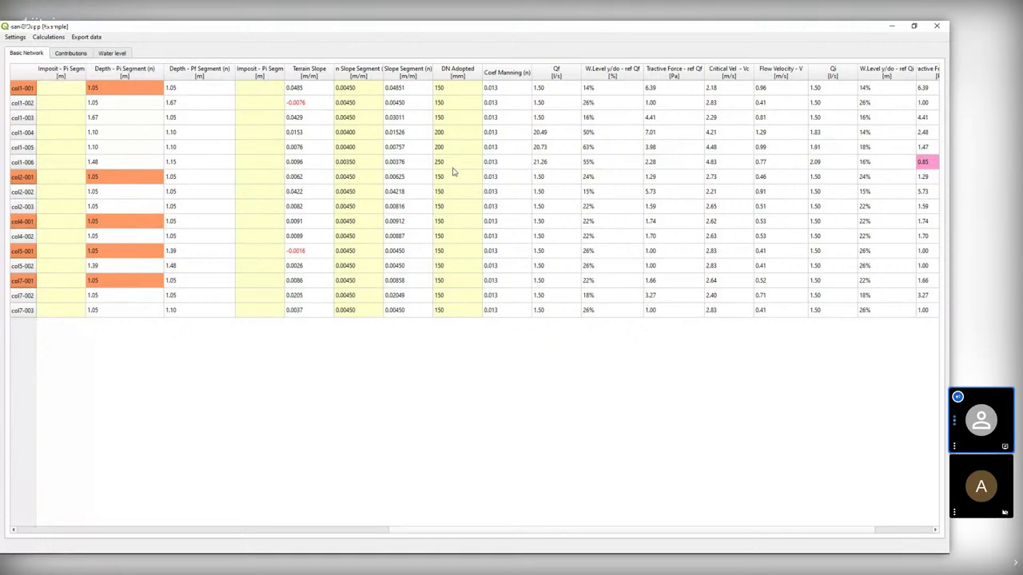
click(48, 36)
click(532, 411)
click(48, 37)
click(394, 354)
scroll(763, 528, right, 1)
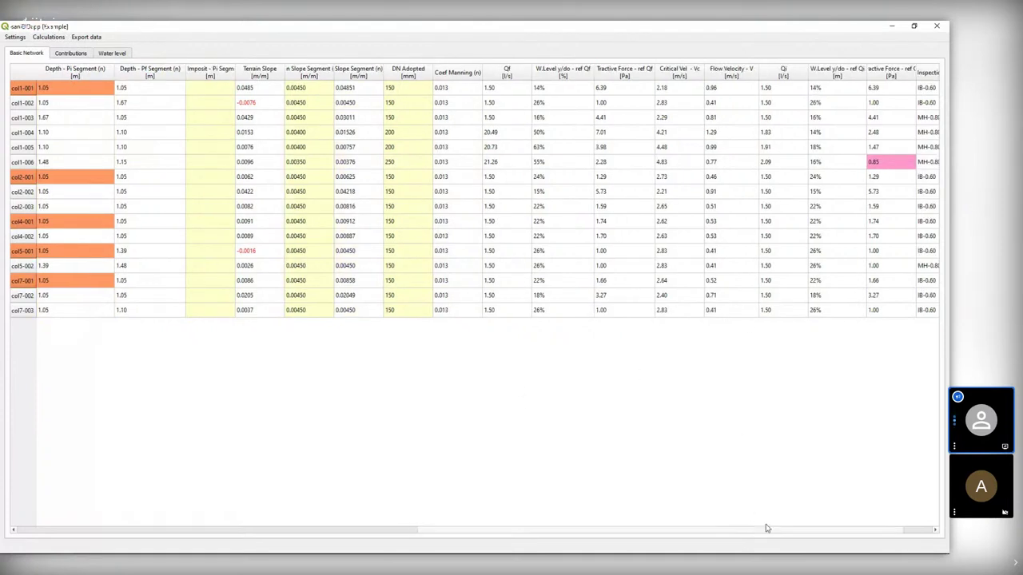
drag(916, 73, 924, 73)
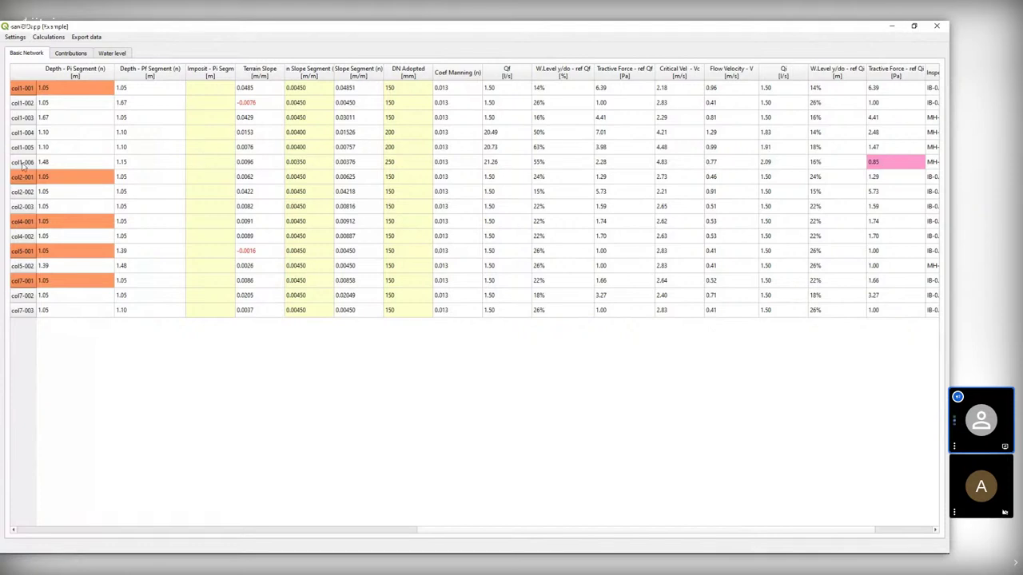
Change col1-006's minimum slope from 0.00350 to 0.005 and scroll the table back left
click(23, 164)
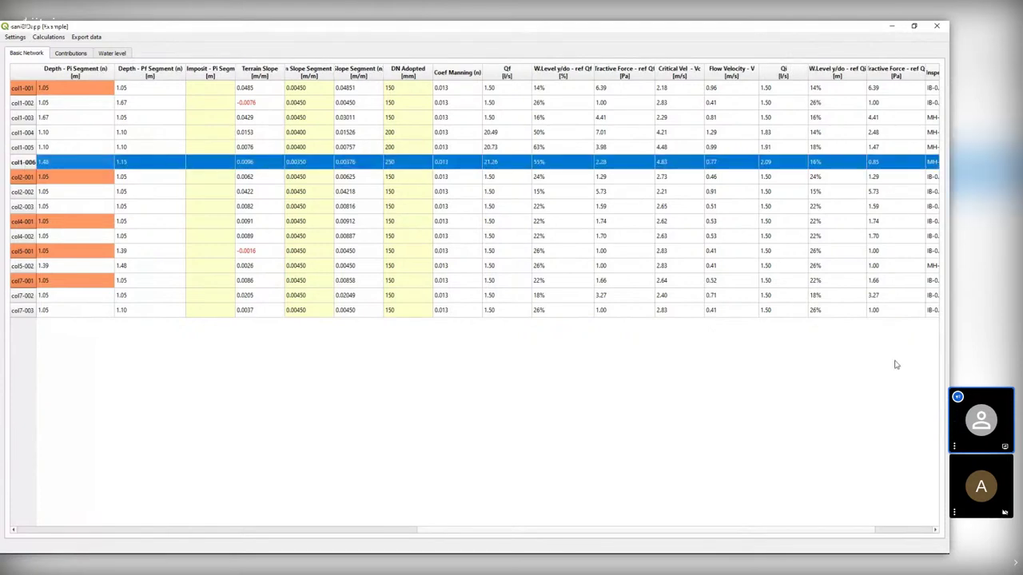
click(905, 411)
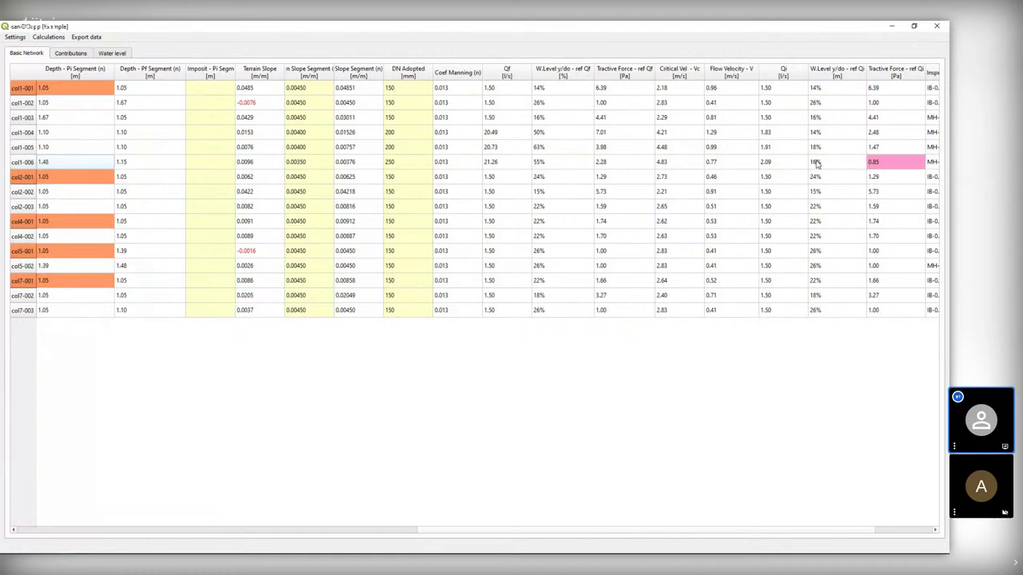
click(21, 163)
click(322, 164)
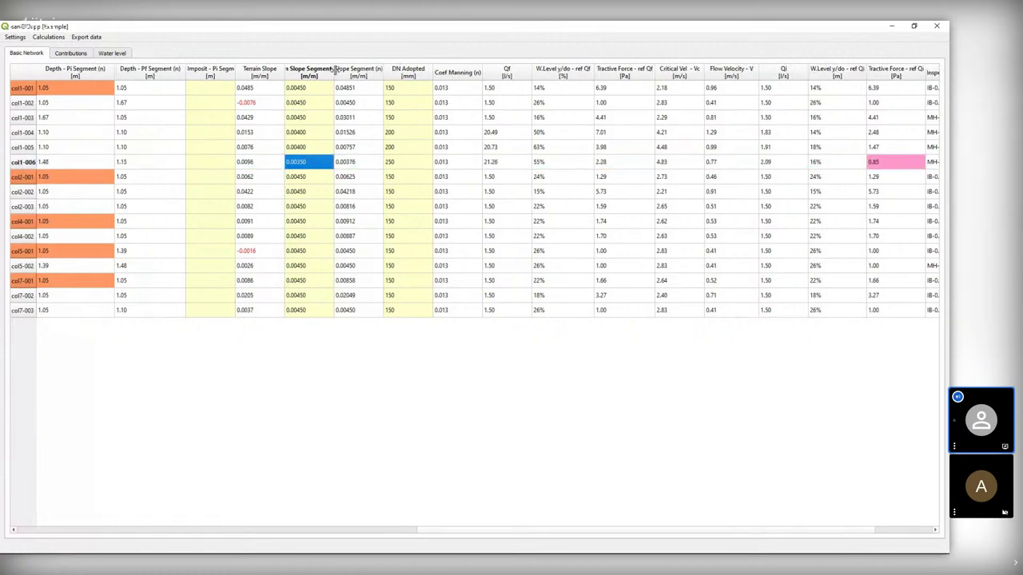
drag(335, 71, 341, 70)
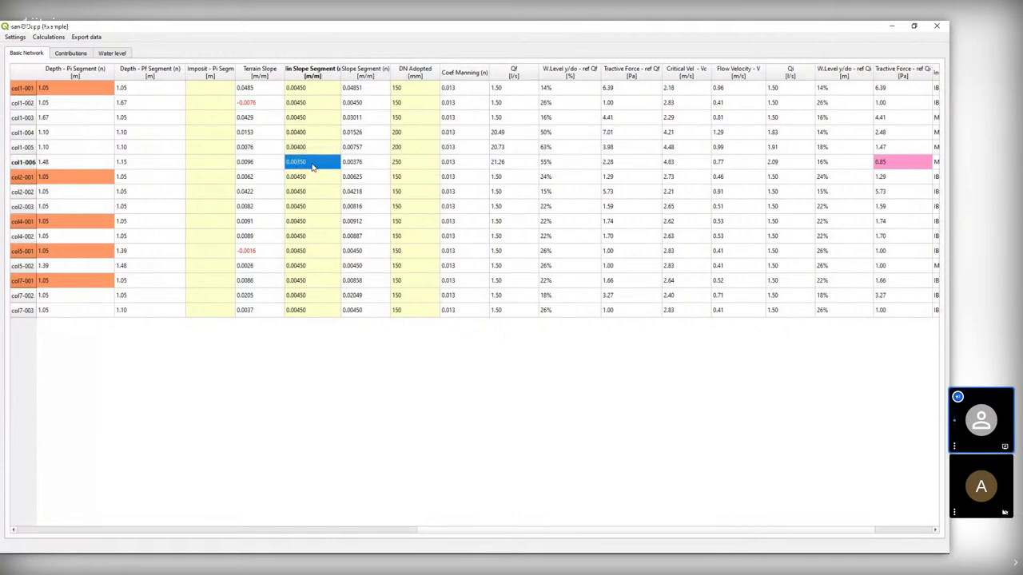
text(0)
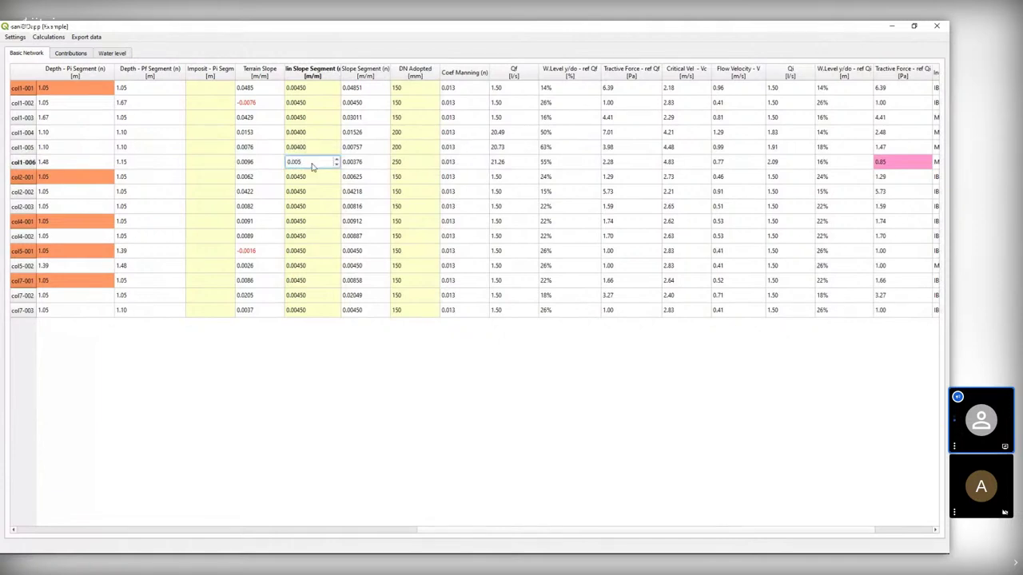
text(.005)
key(Return)
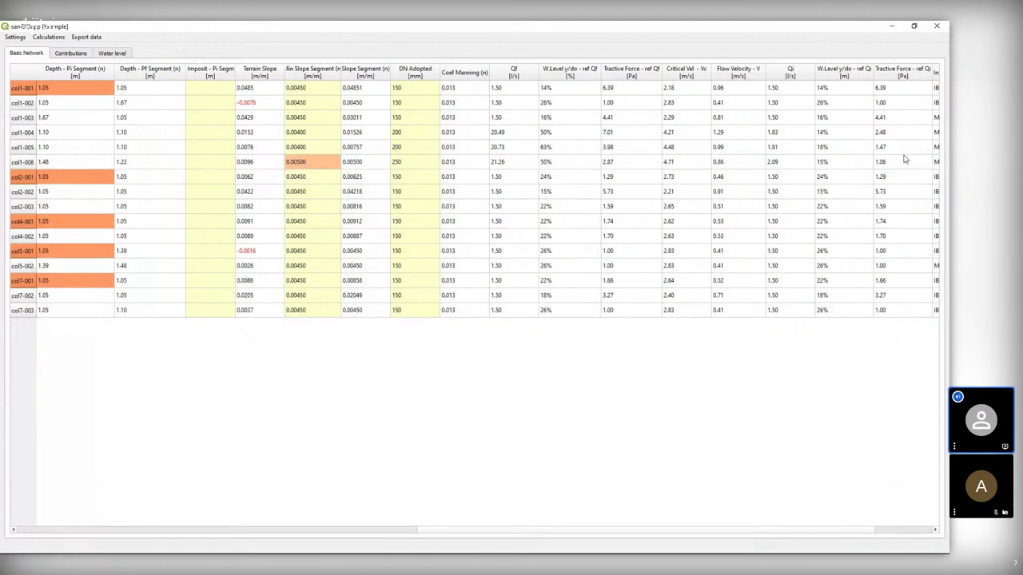
drag(632, 535, 513, 536)
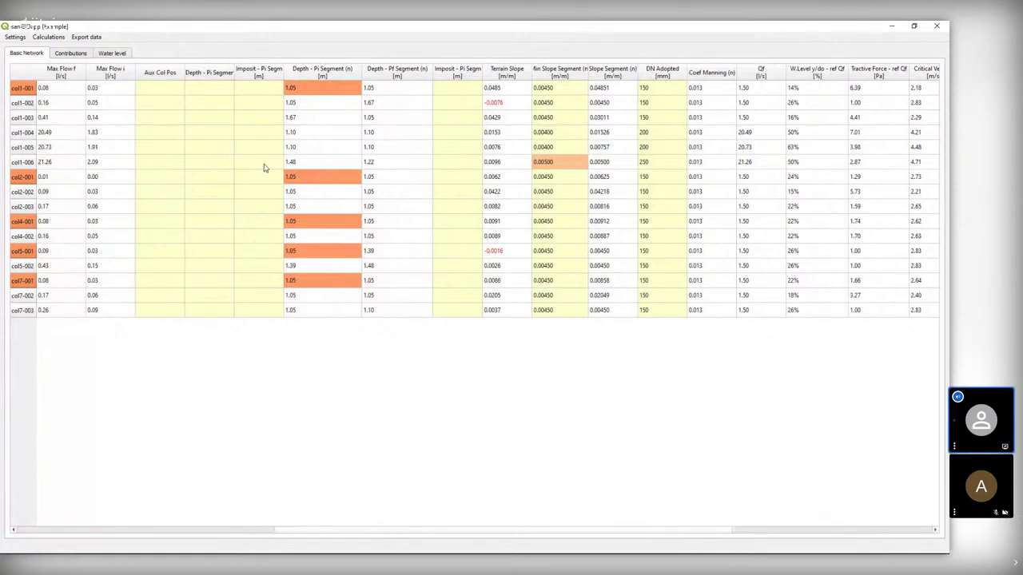
click(263, 164)
click(442, 165)
click(267, 175)
click(473, 169)
click(267, 165)
click(270, 148)
click(269, 166)
click(262, 205)
click(253, 163)
click(23, 163)
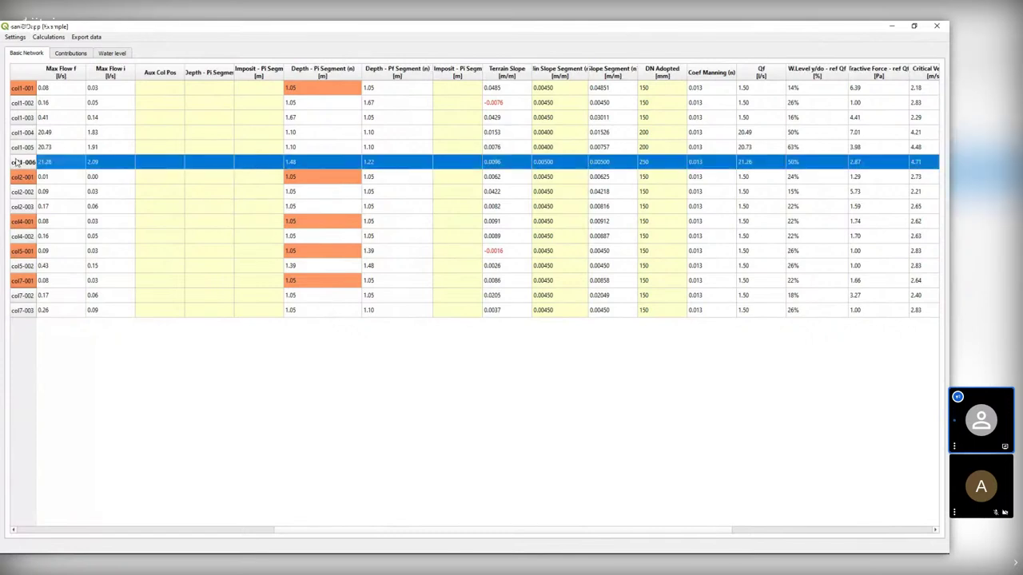
click(260, 164)
click(23, 162)
click(268, 164)
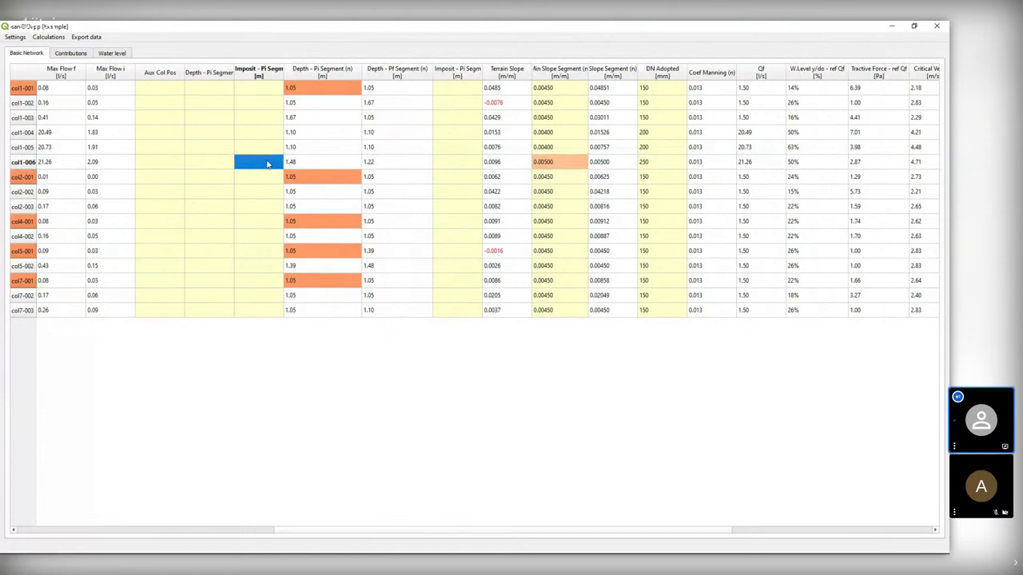
text(4)
key(Return)
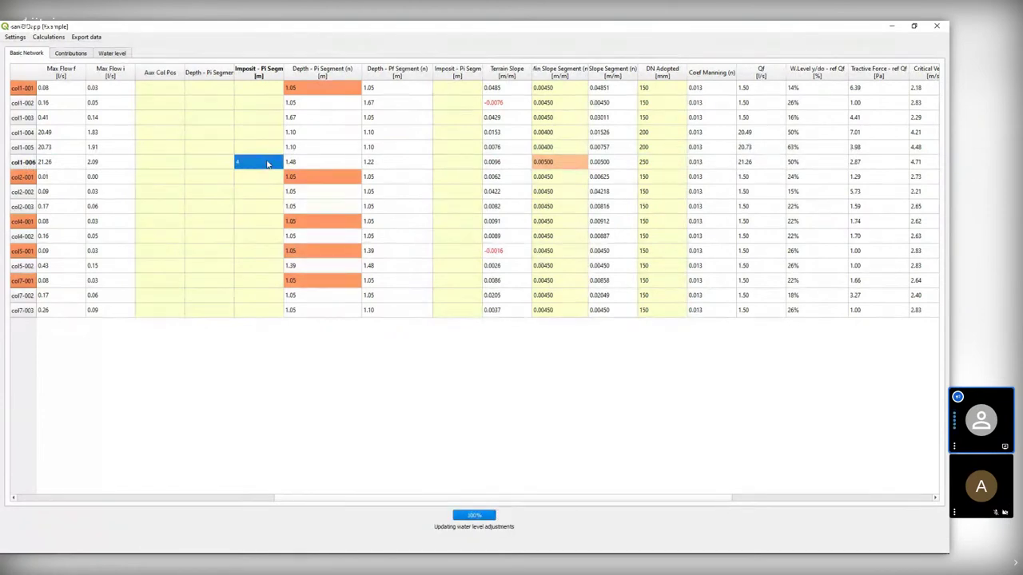
click(248, 163)
right_click(247, 163)
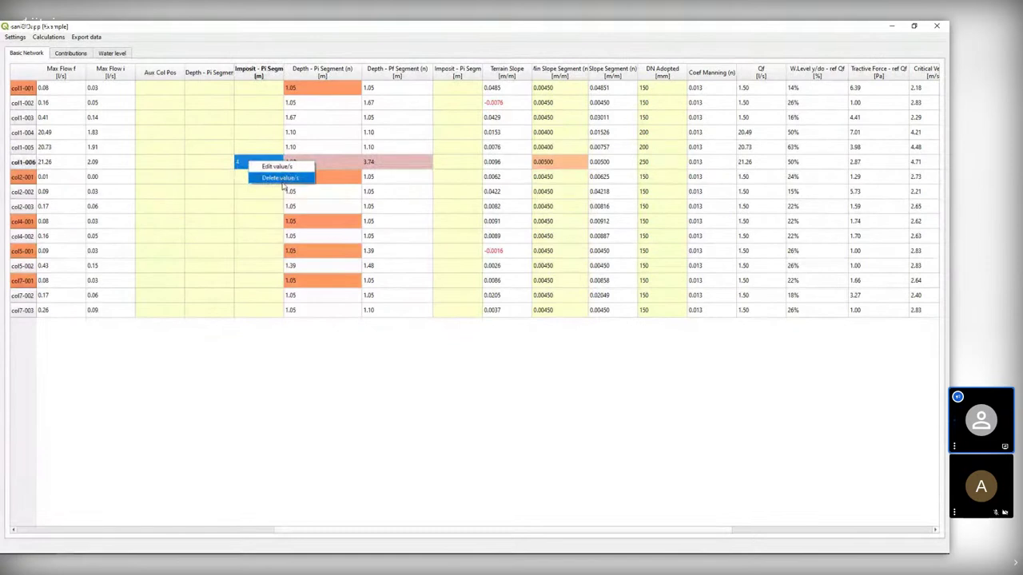
click(286, 178)
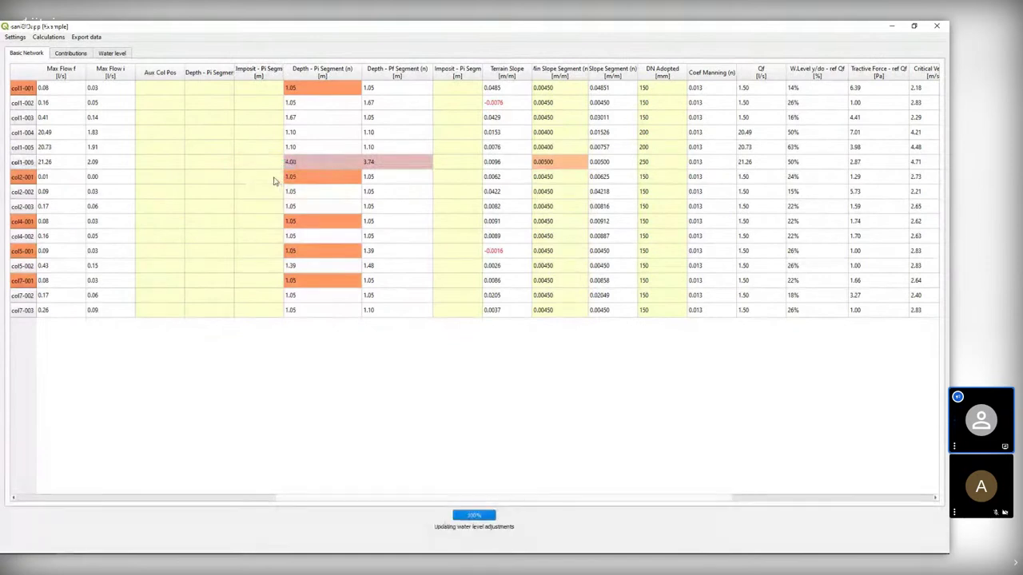
click(262, 120)
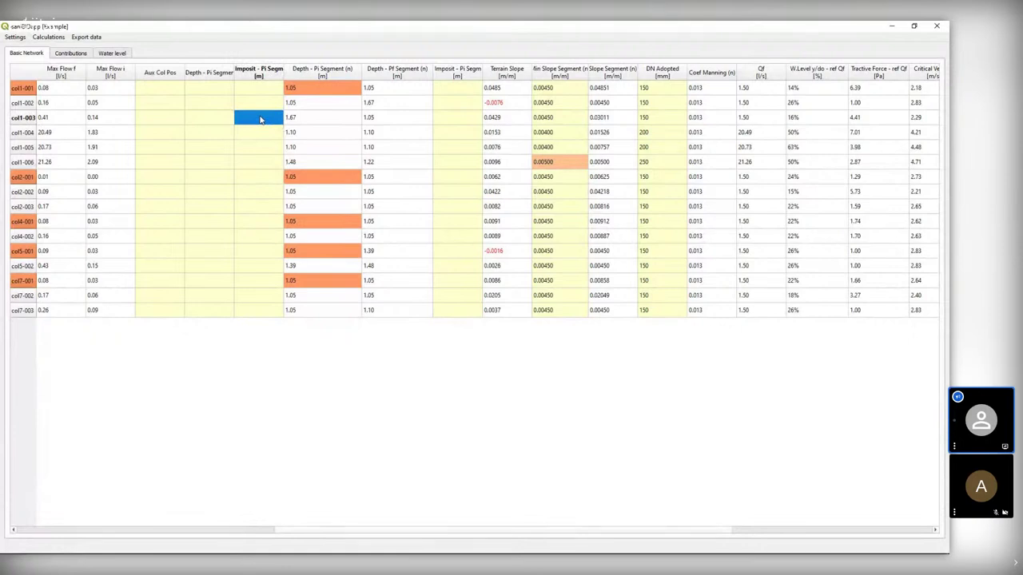
text(4)
key(Return)
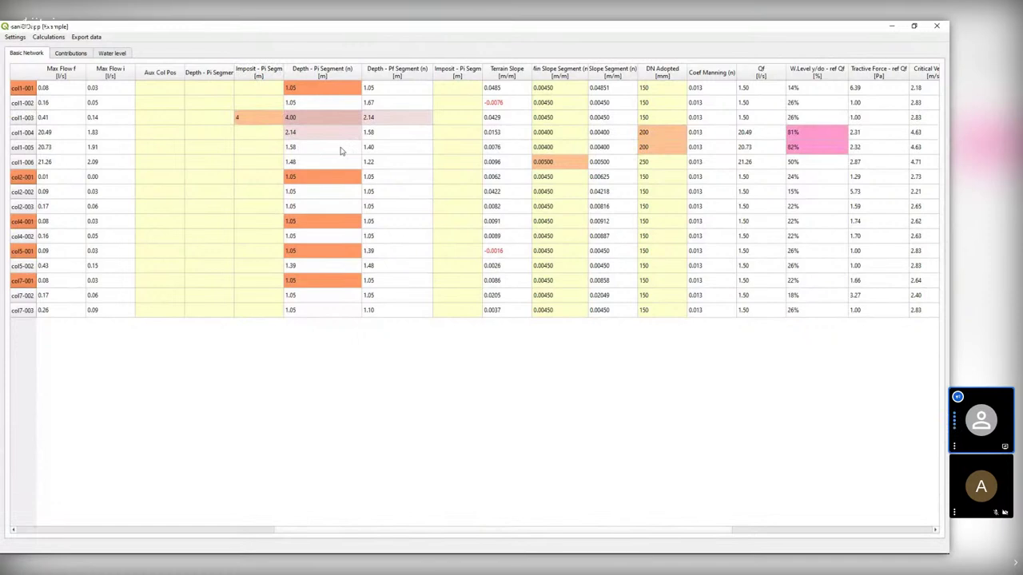
click(452, 134)
click(259, 150)
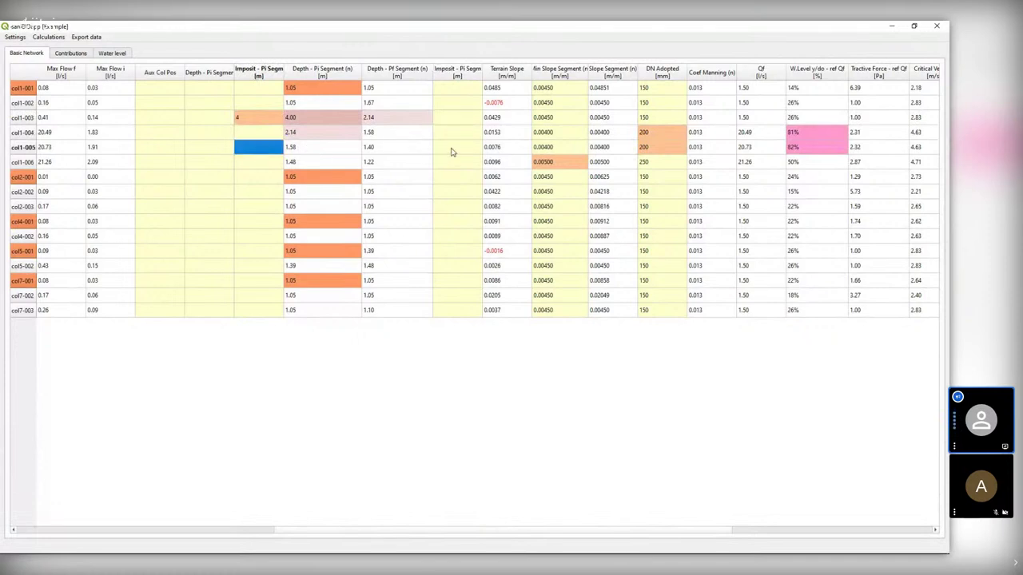
click(450, 151)
click(259, 163)
click(462, 162)
click(462, 148)
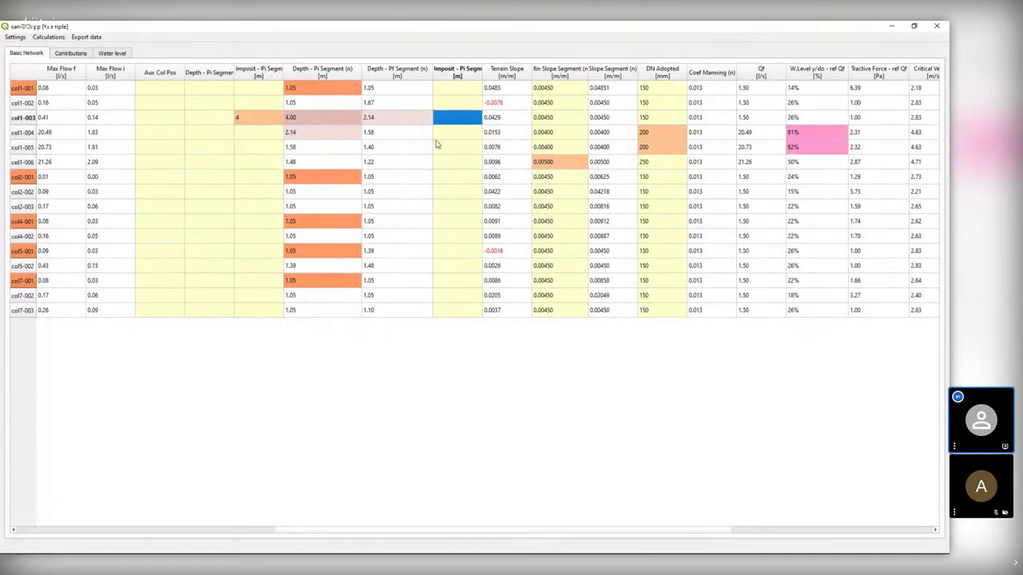
click(449, 133)
click(257, 118)
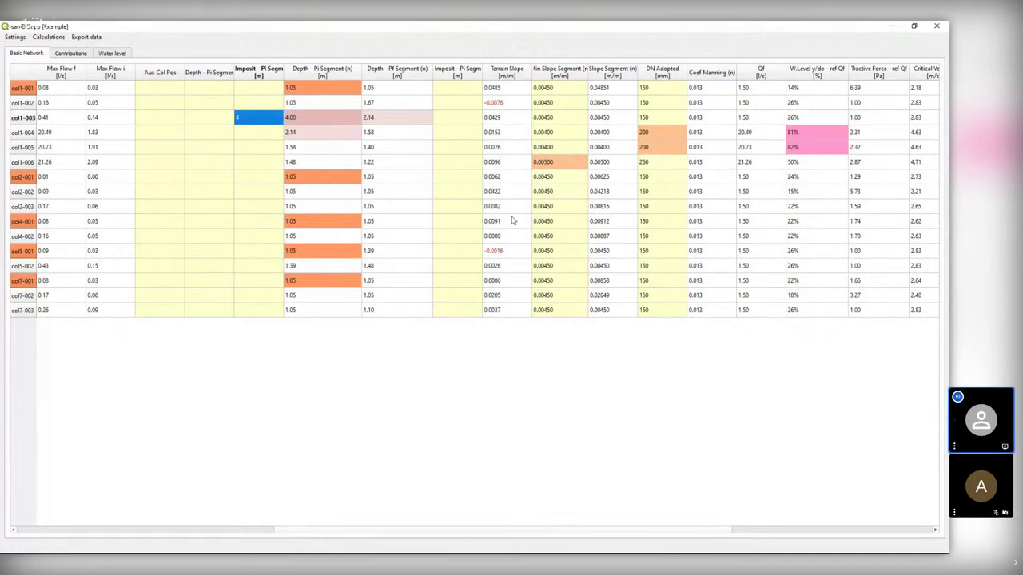
drag(662, 532, 764, 528)
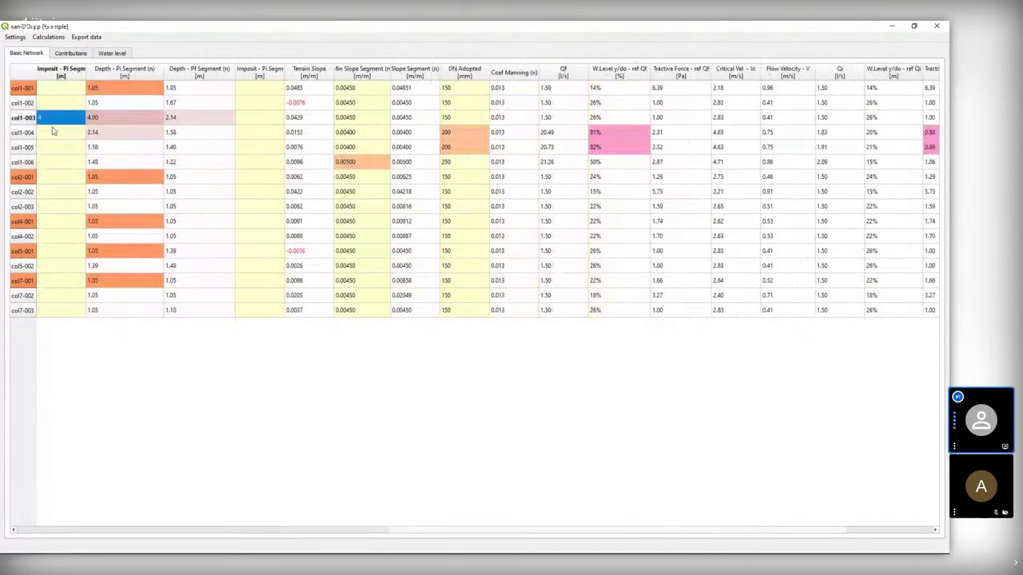
drag(648, 532, 551, 539)
right_click(250, 118)
click(280, 135)
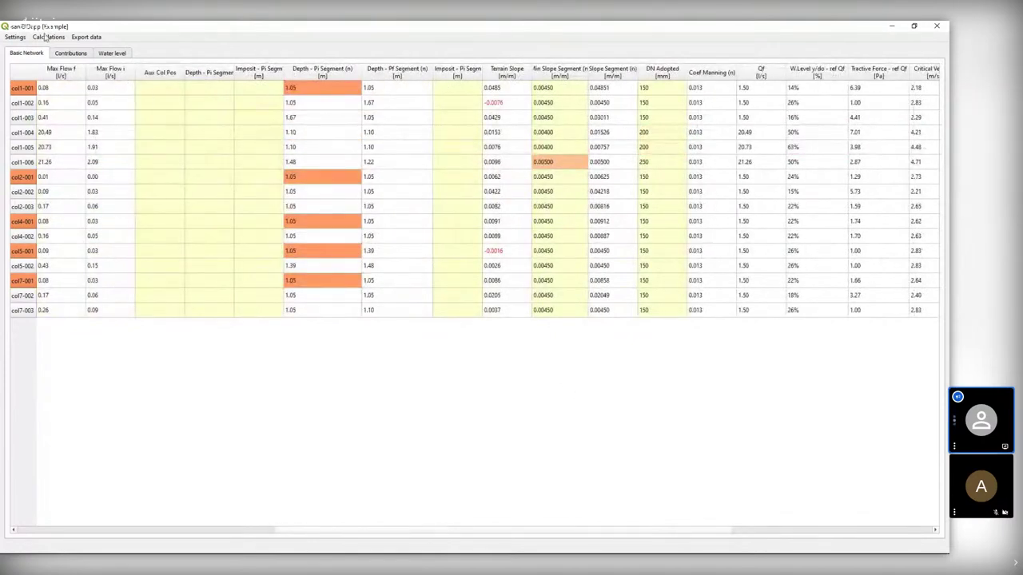
Run Adjust water level with at most 12 iterations, giving col1-006 depths of 1.58 m and 1.32 m
click(49, 38)
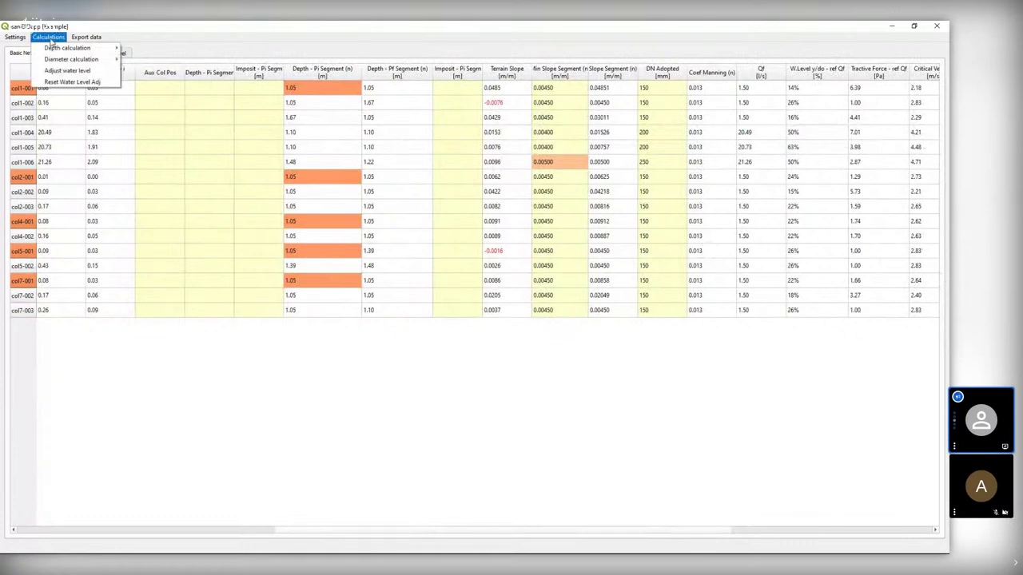
click(88, 73)
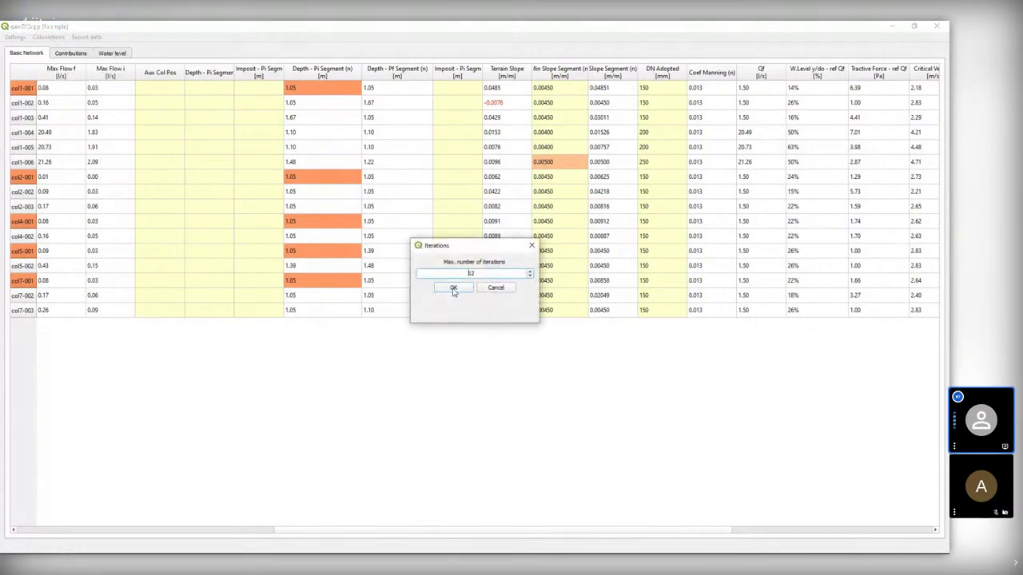
drag(542, 328, 502, 310)
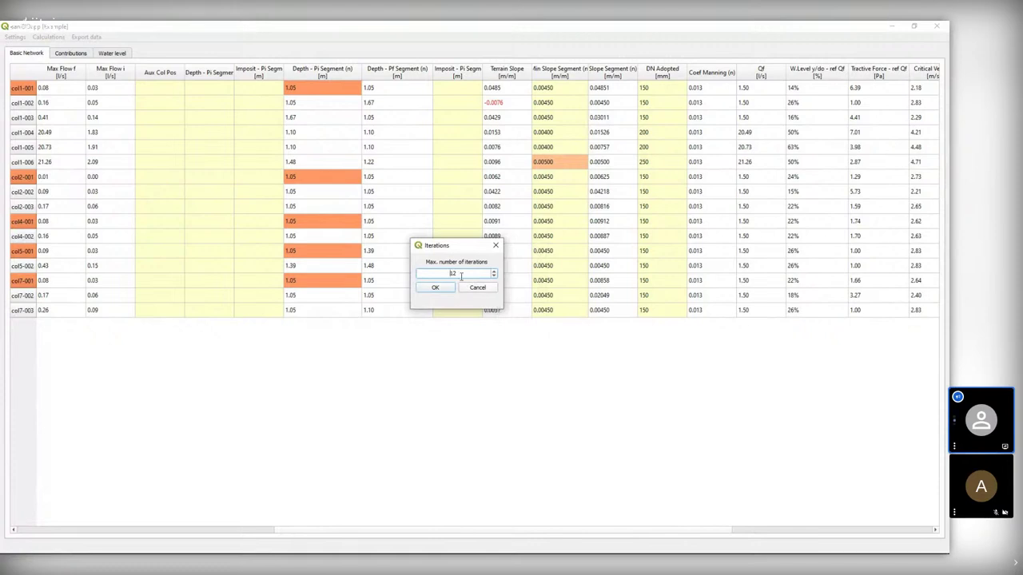
drag(447, 249, 439, 192)
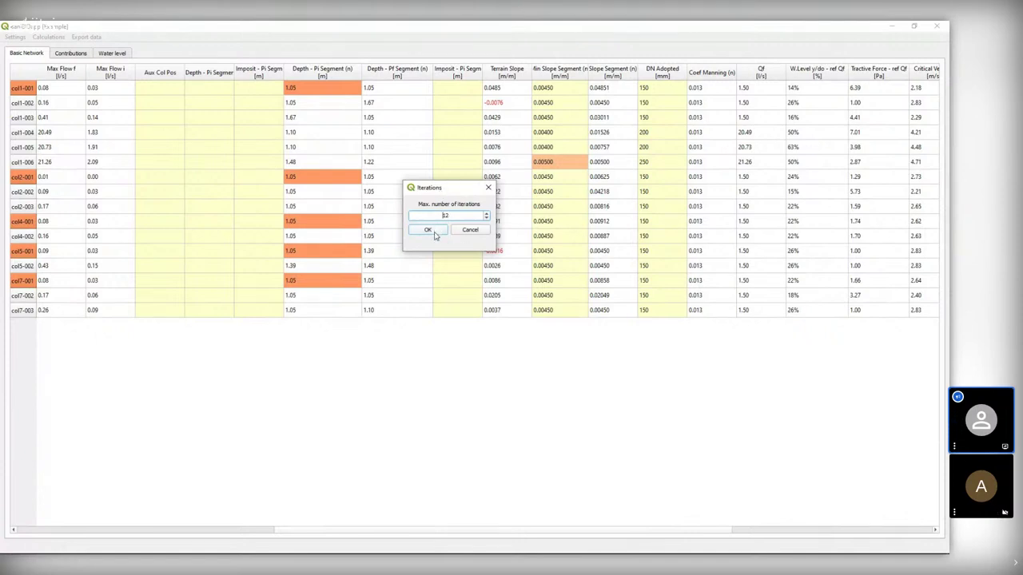
click(427, 230)
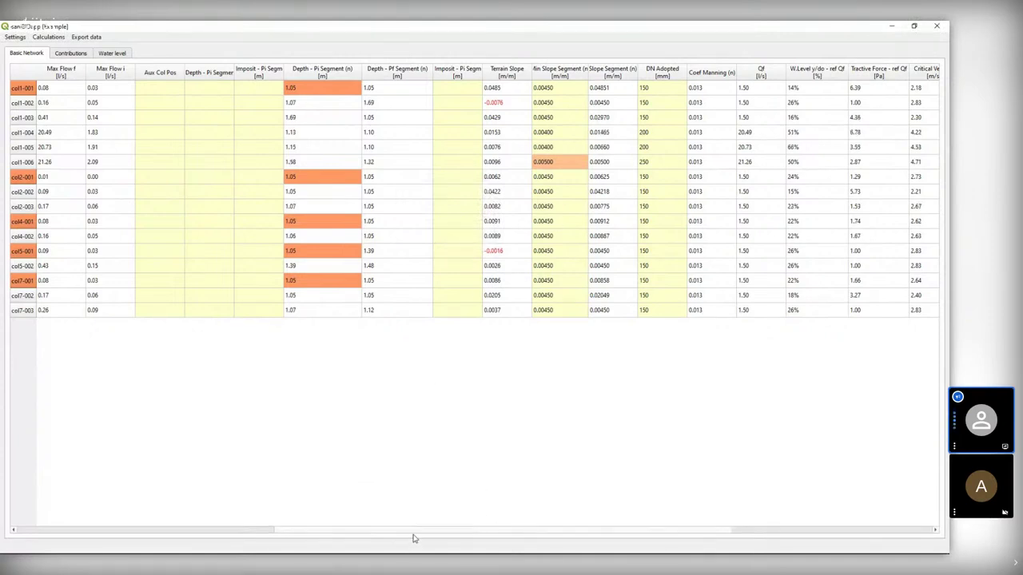
drag(432, 530, 570, 529)
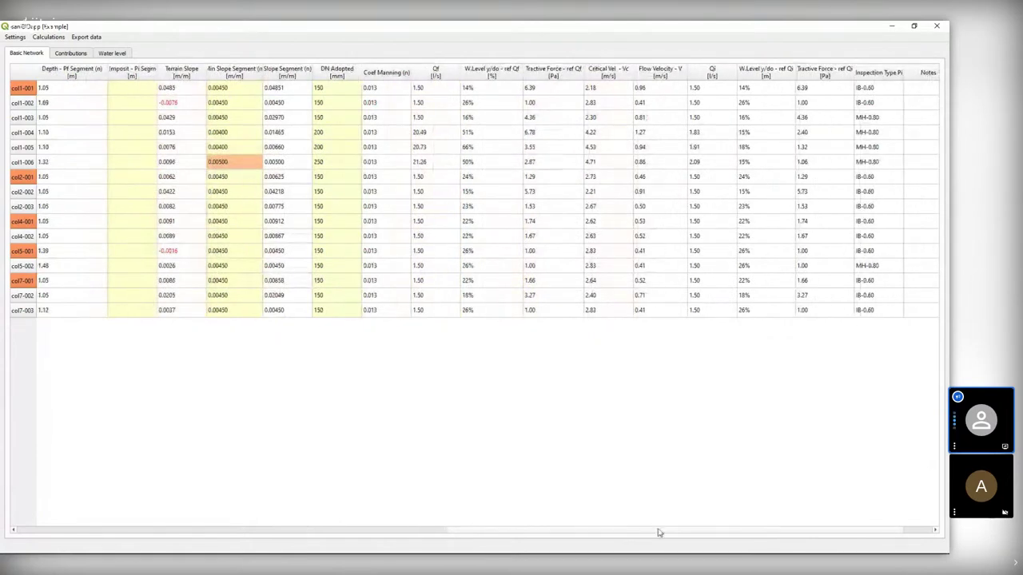
drag(660, 534, 557, 536)
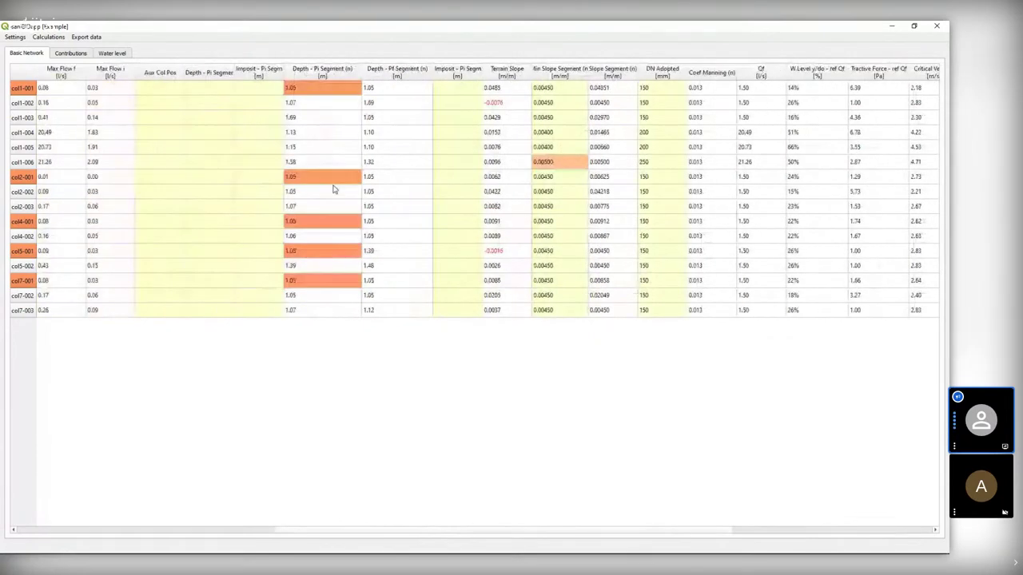
click(270, 102)
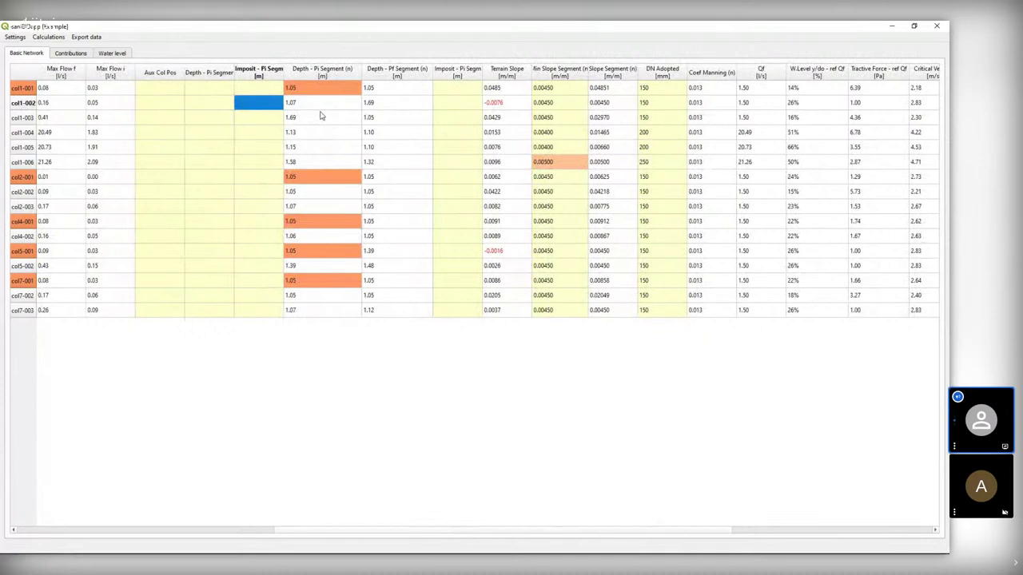
click(258, 116)
click(263, 106)
click(394, 436)
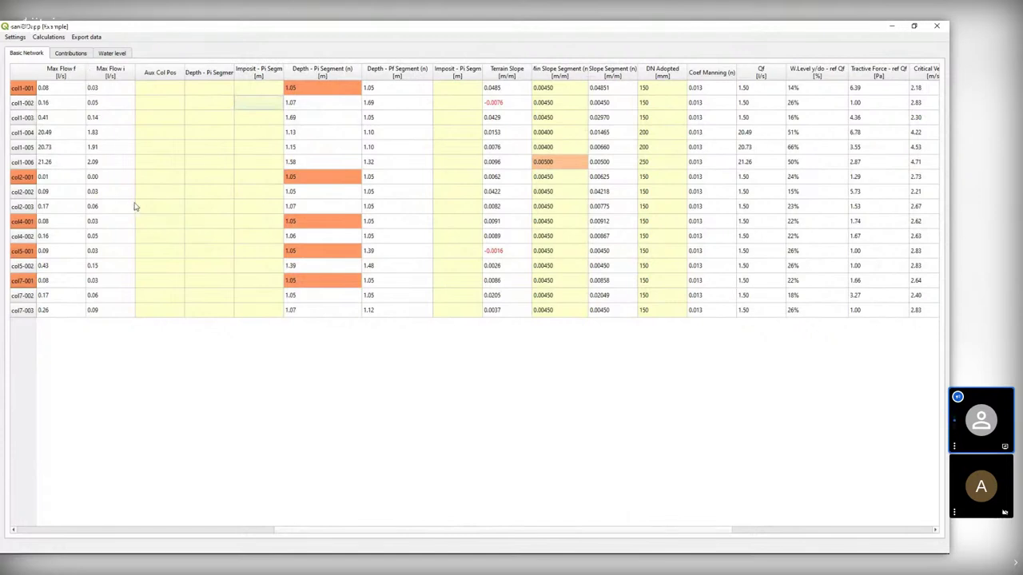
Export the results with Create QGIS layer, overriding the current network layers instead of creating copies
click(83, 40)
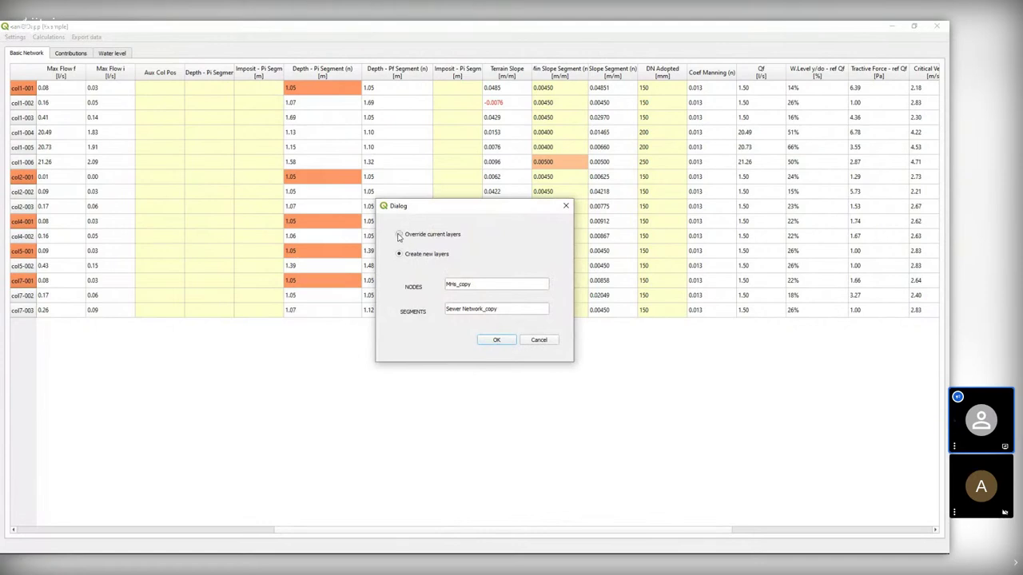
click(398, 236)
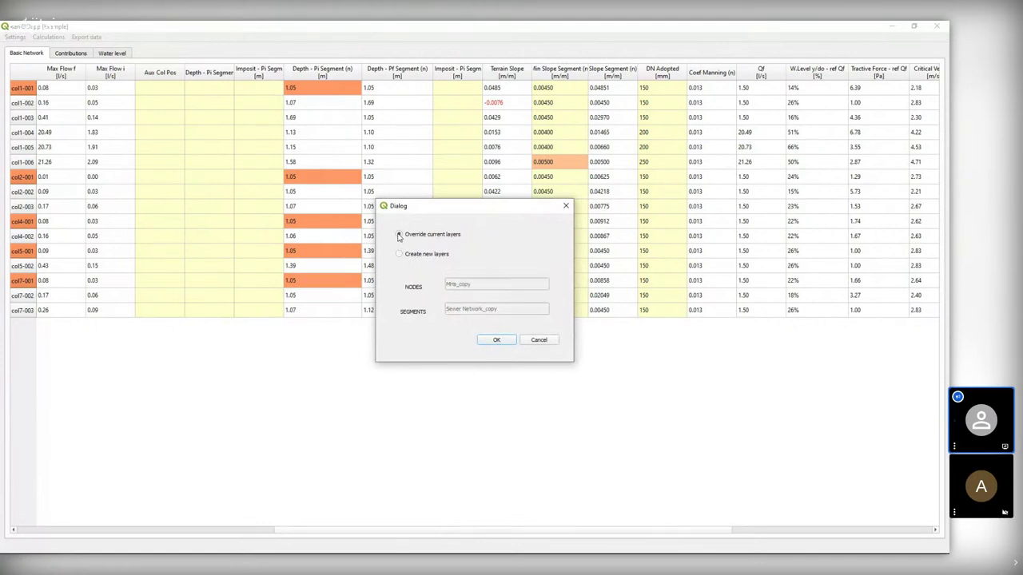
click(497, 341)
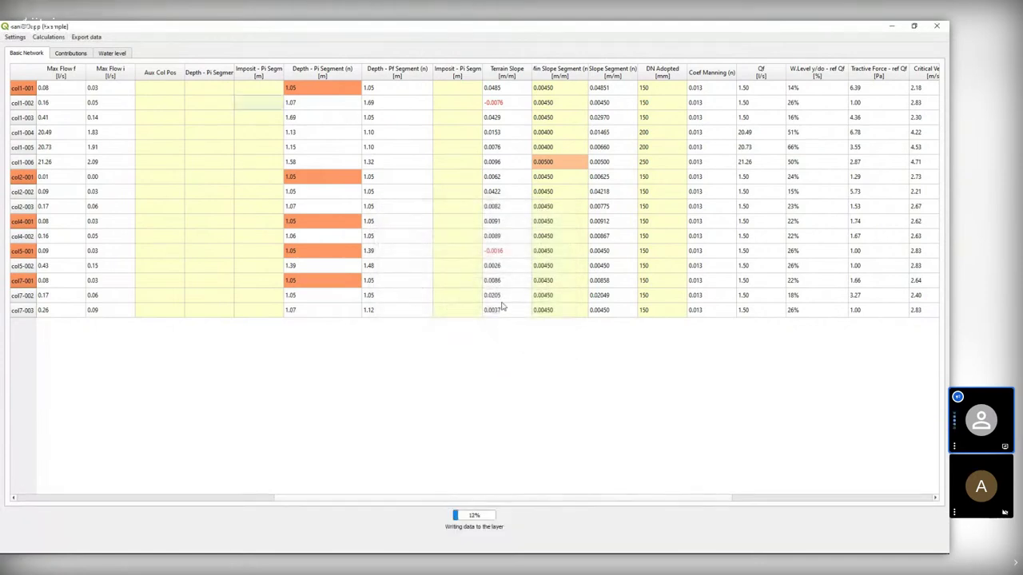
Hide the results table, show the design labels on the map and start editing the MHs layer
click(897, 33)
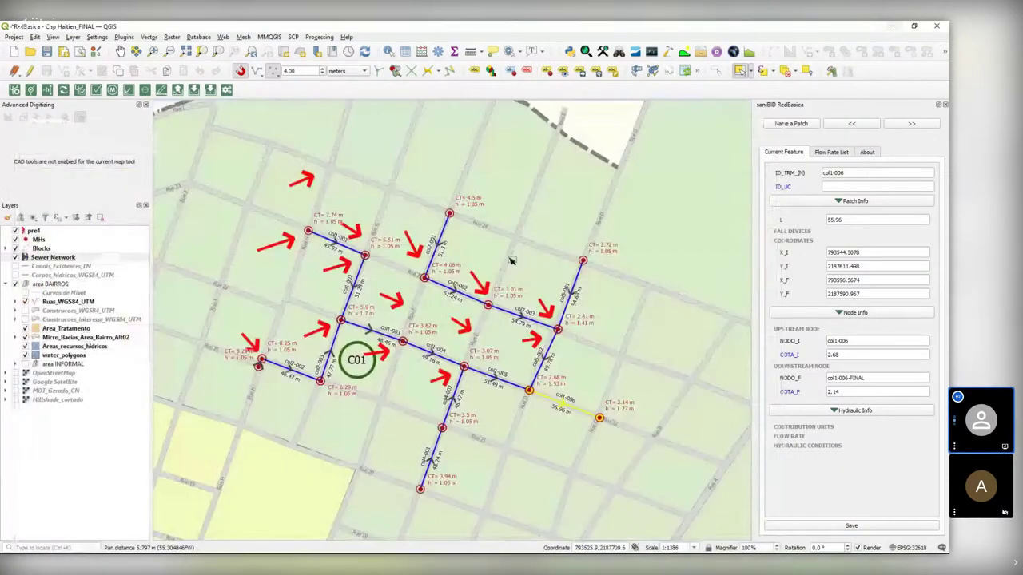
drag(477, 265, 497, 262)
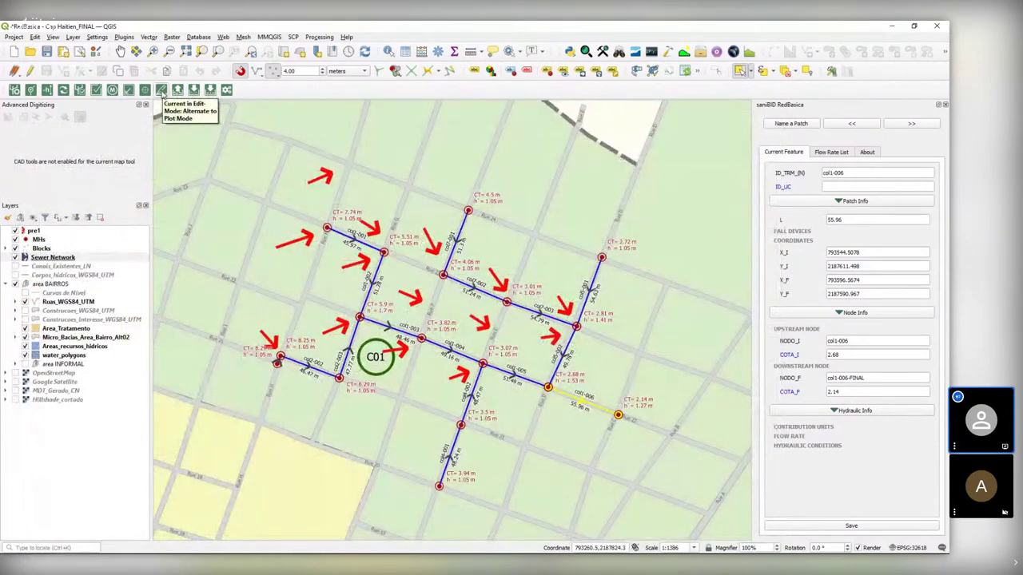
click(161, 90)
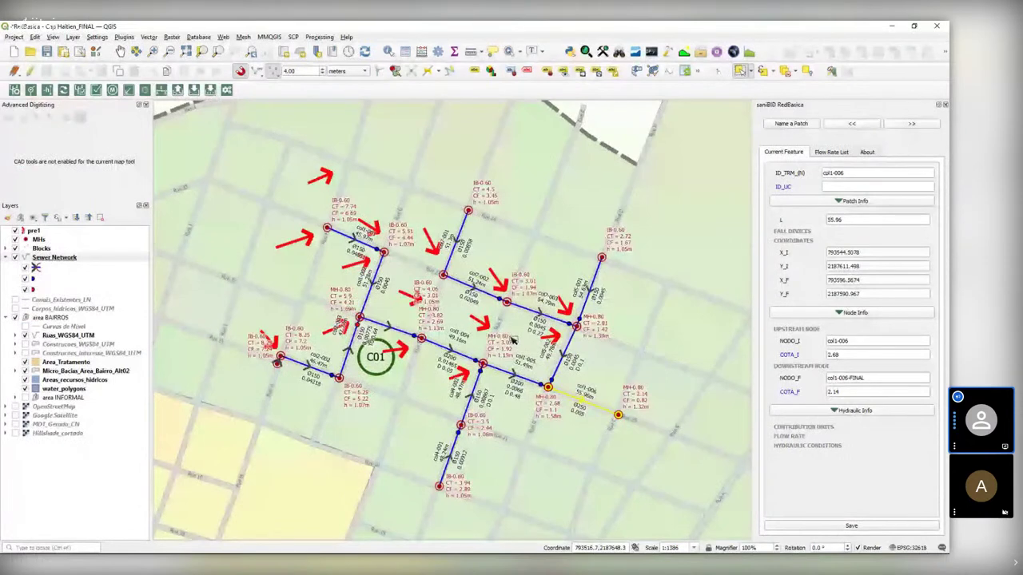
click(6, 258)
click(38, 239)
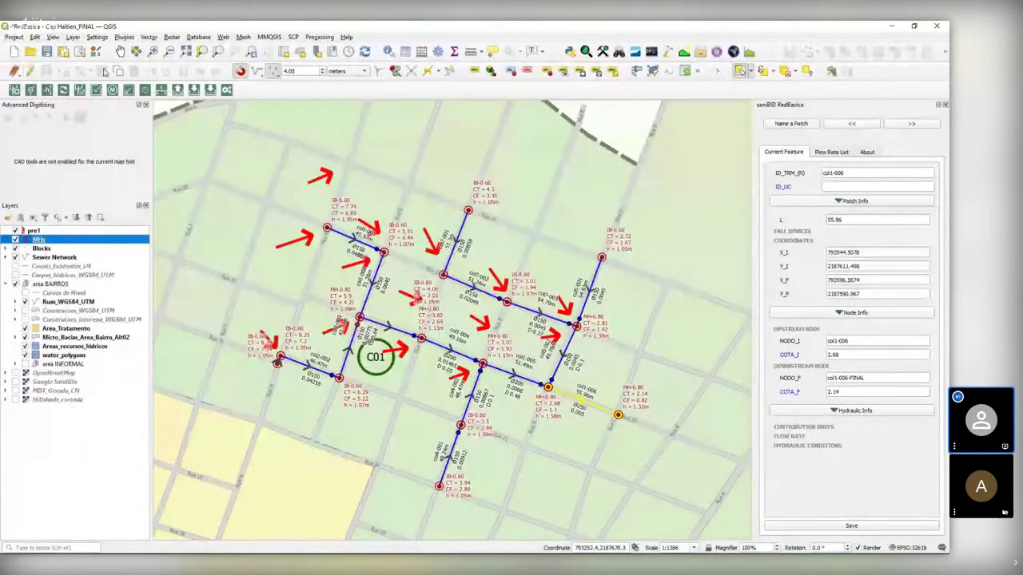
click(32, 74)
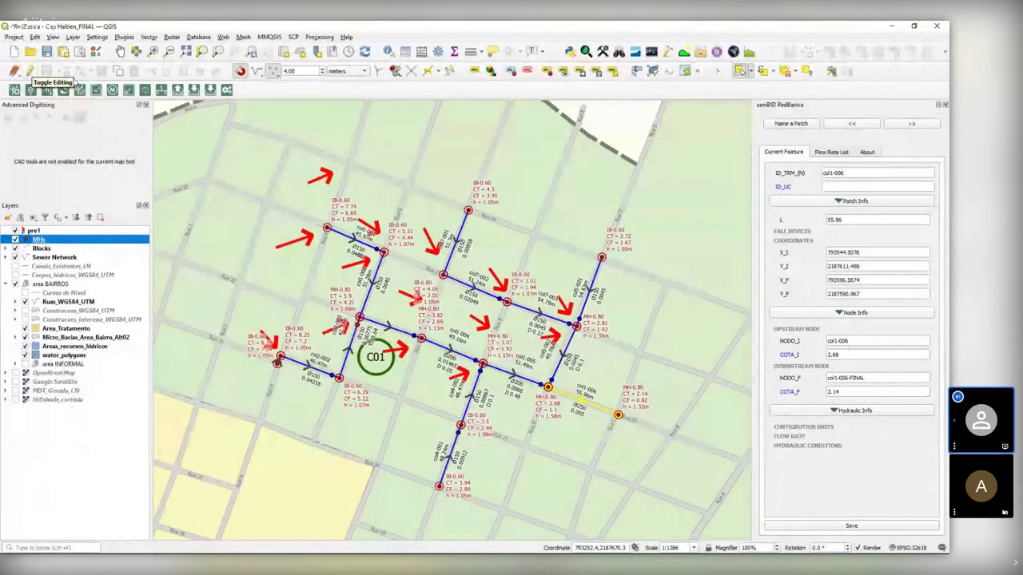
click(582, 74)
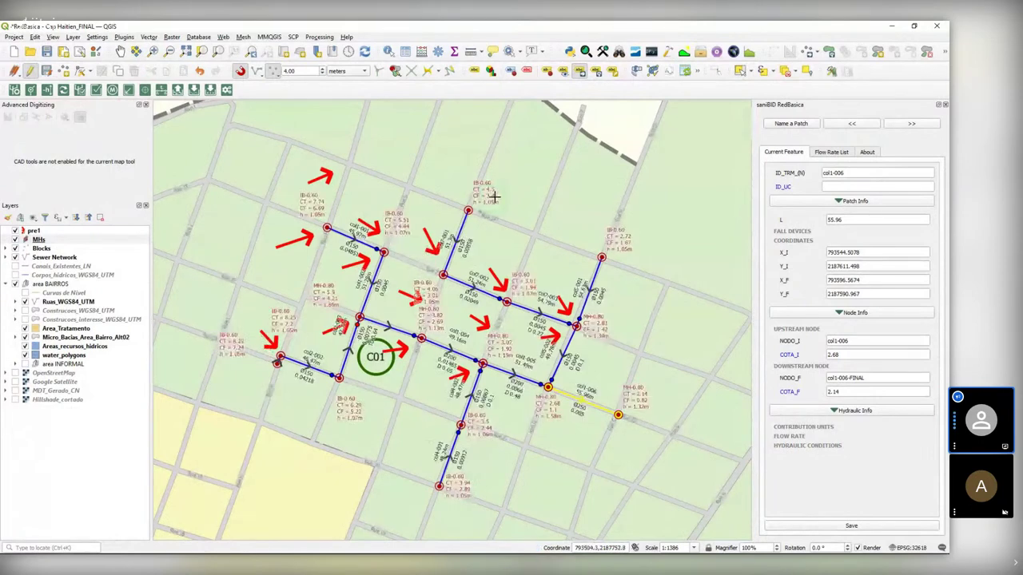
Centre the sewer network, stop editing the MHs layer and select the Sewer Network layer
drag(429, 325, 435, 267)
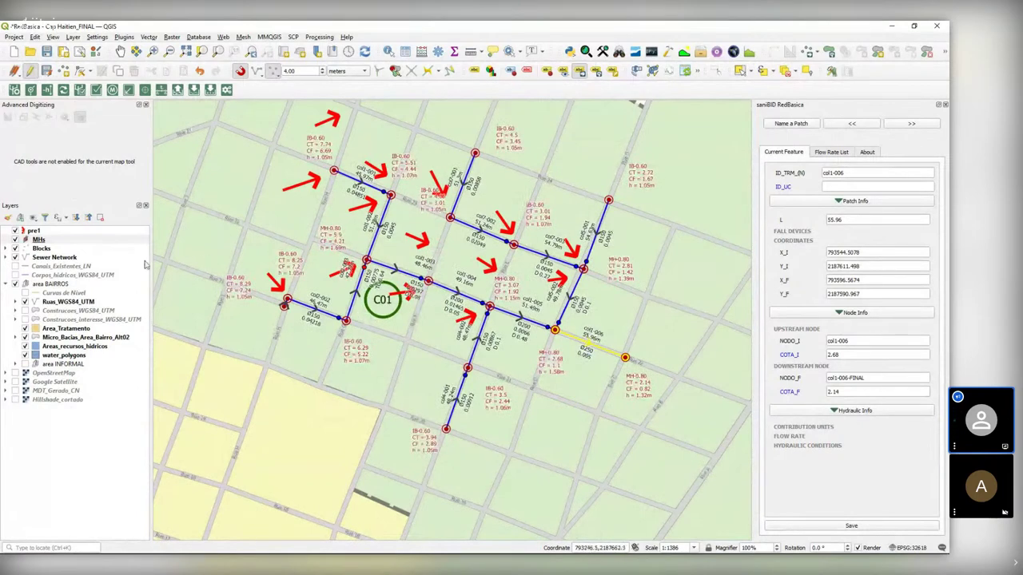
click(44, 239)
click(29, 71)
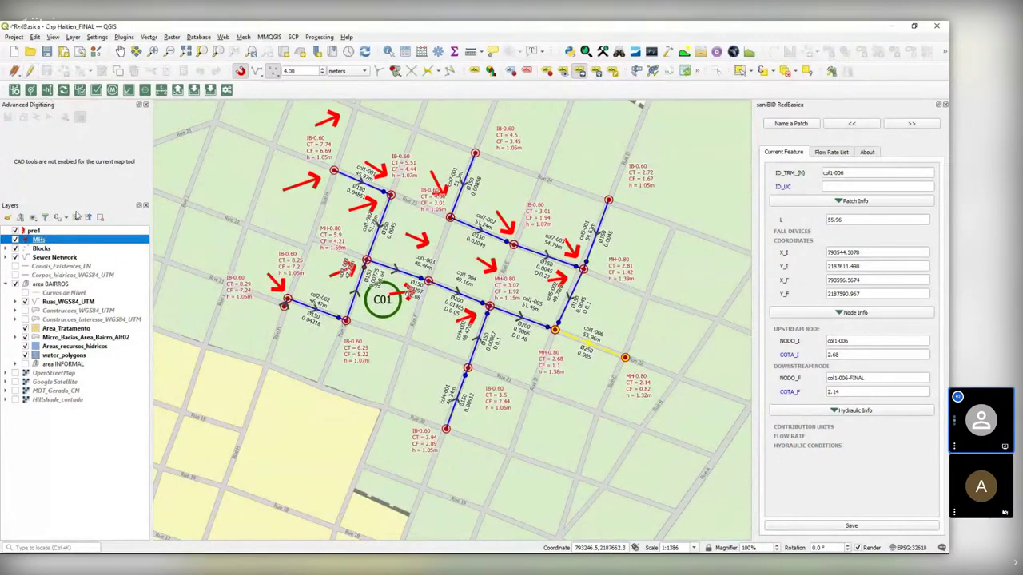
click(55, 257)
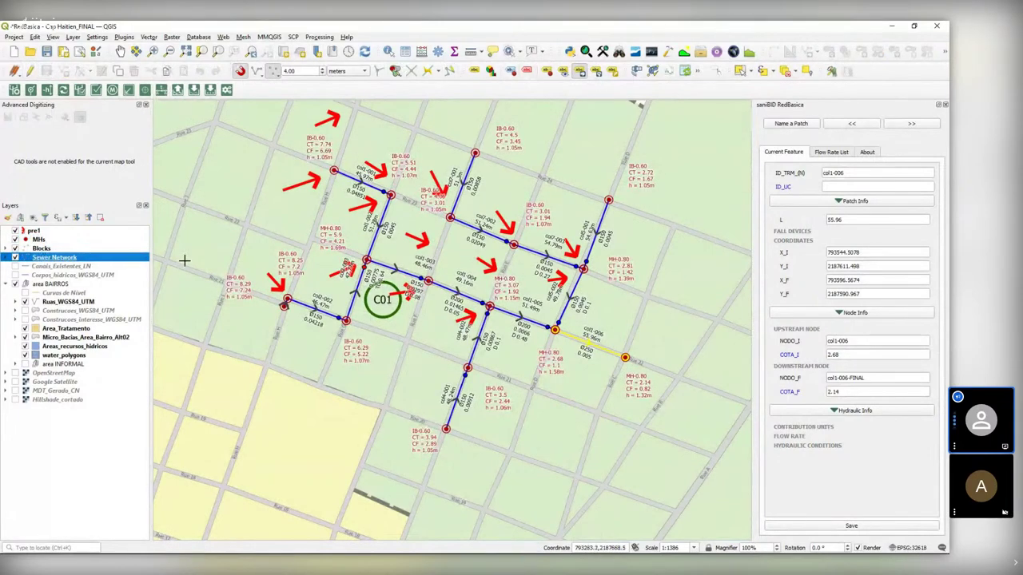
Select pipe col1-004, scroll through its RedBasica results, save them and deselect the pipe
click(739, 70)
click(451, 294)
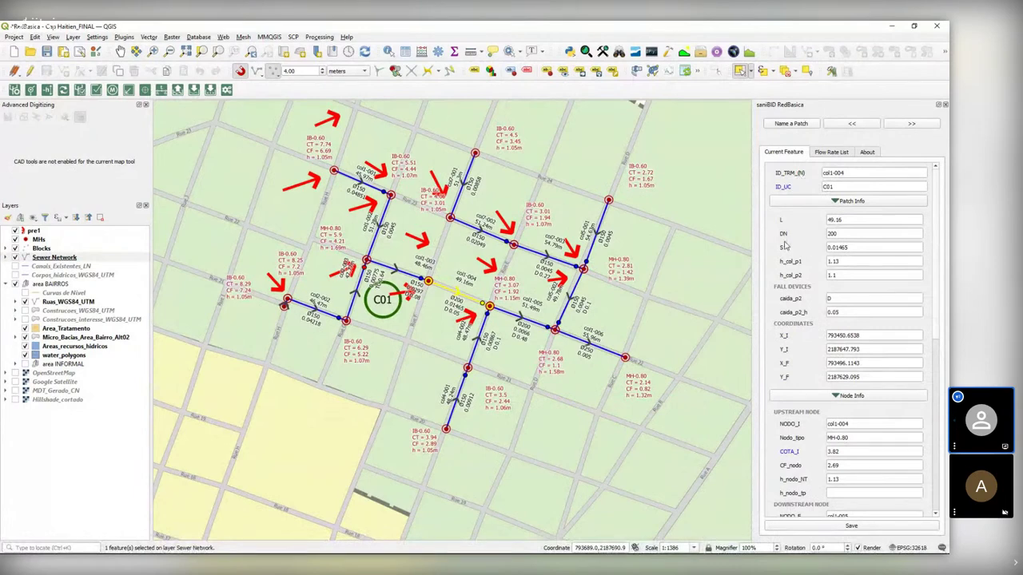
scroll(790, 237, down, 4)
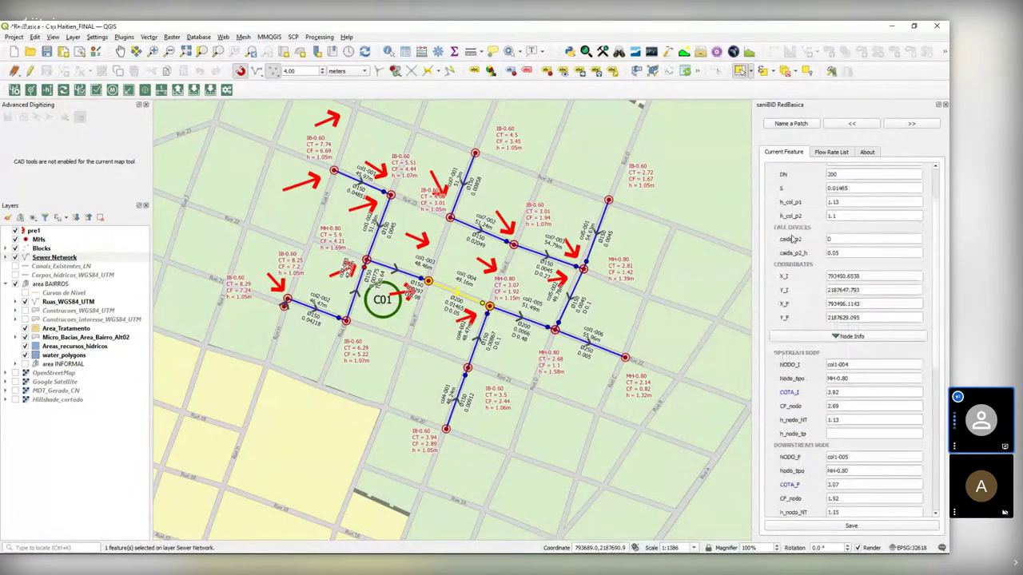
scroll(791, 237, down, 7)
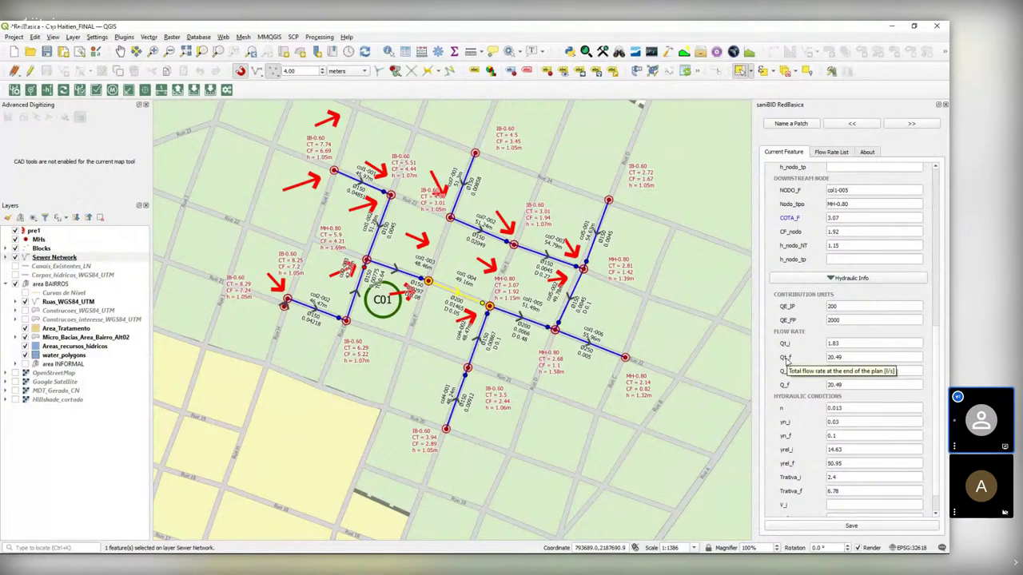
scroll(849, 390, down, 1)
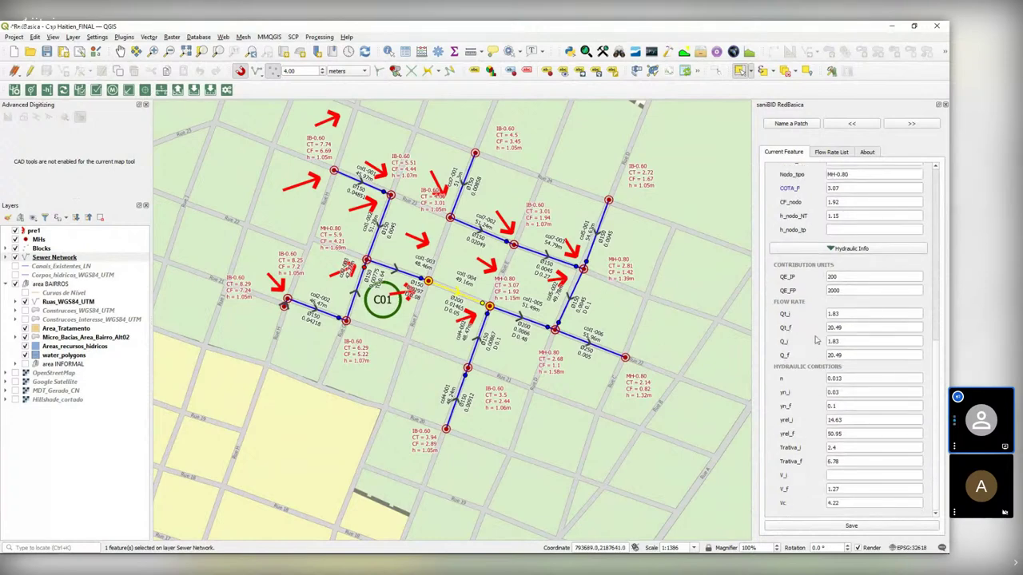
click(912, 124)
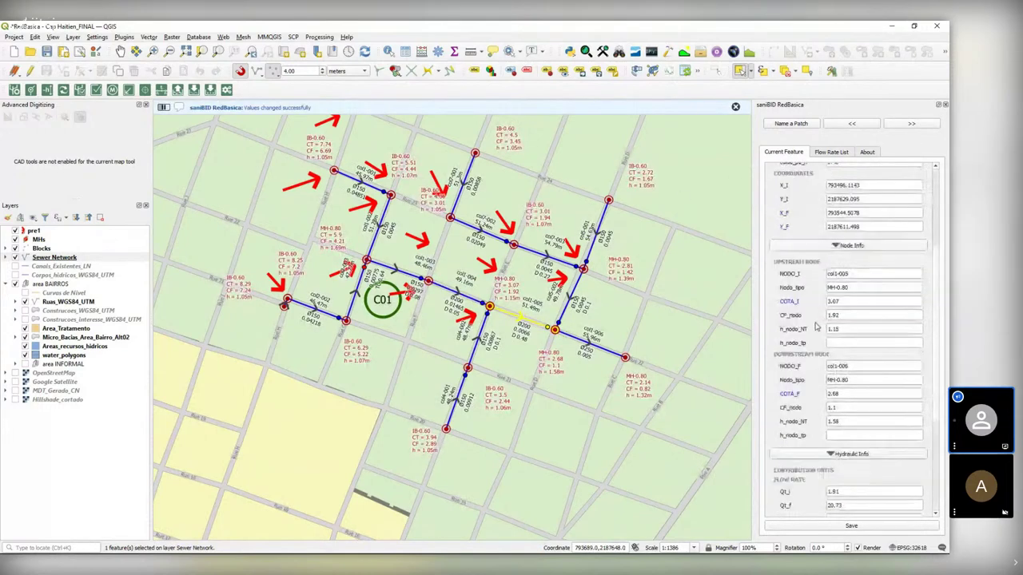
click(598, 315)
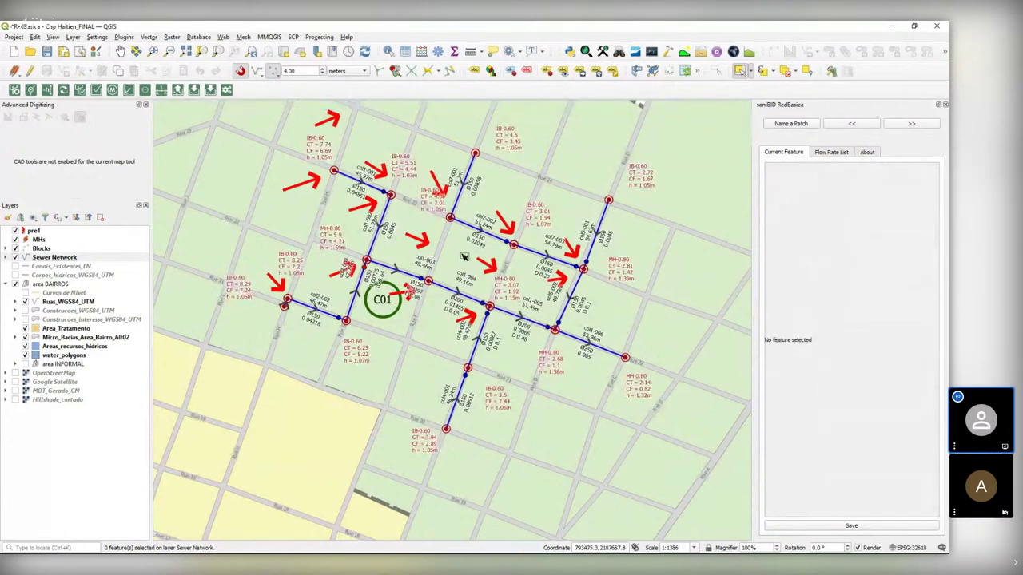
Toggle editing on the MHs layer and open the Sewer Network layer's Symbology properties
mouse_move(549, 301)
mouse_down()
mouse_move(567, 278)
mouse_move(556, 313)
mouse_up()
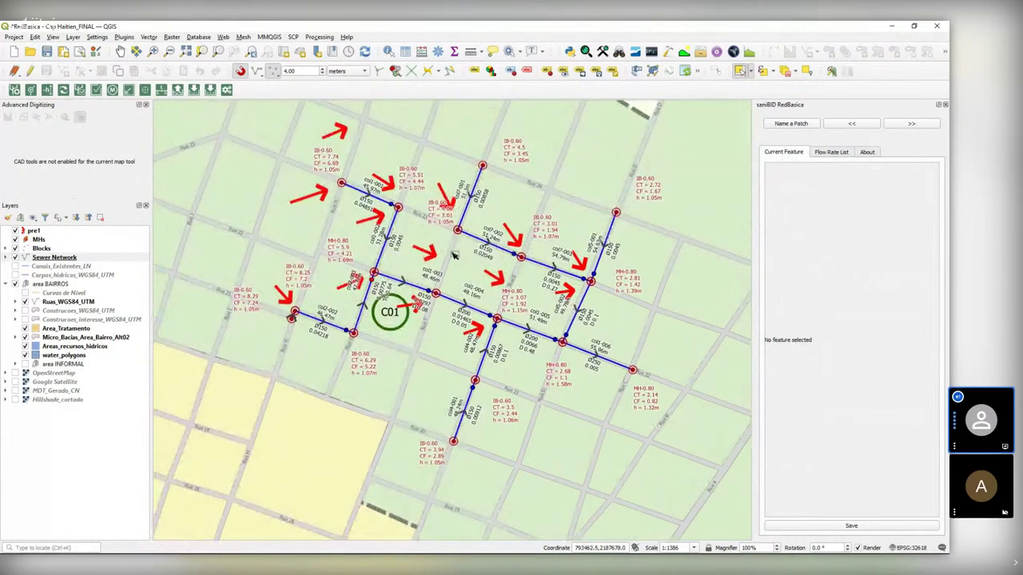
click(47, 240)
click(48, 70)
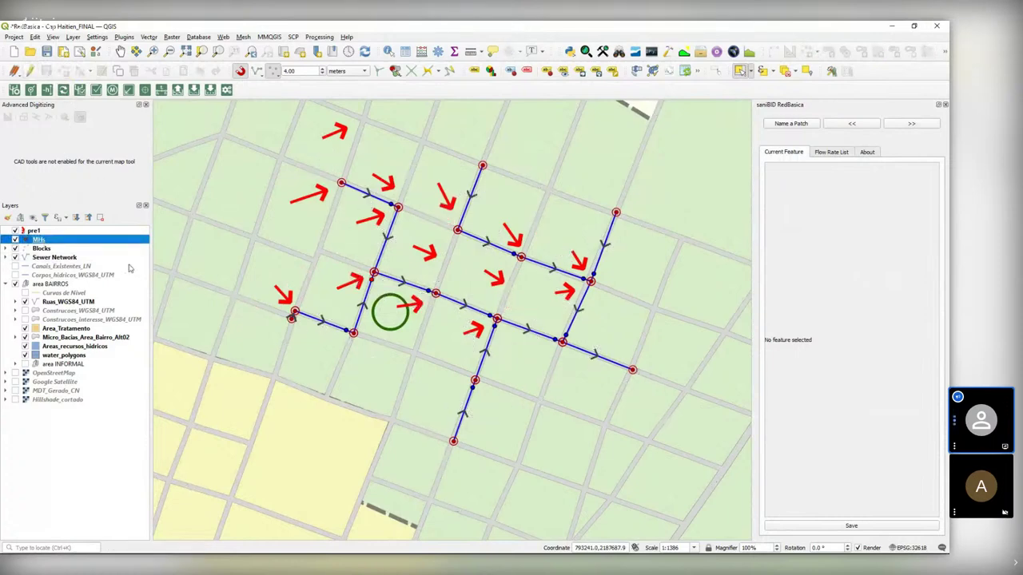
click(60, 259)
right_click(61, 265)
click(116, 487)
click(299, 171)
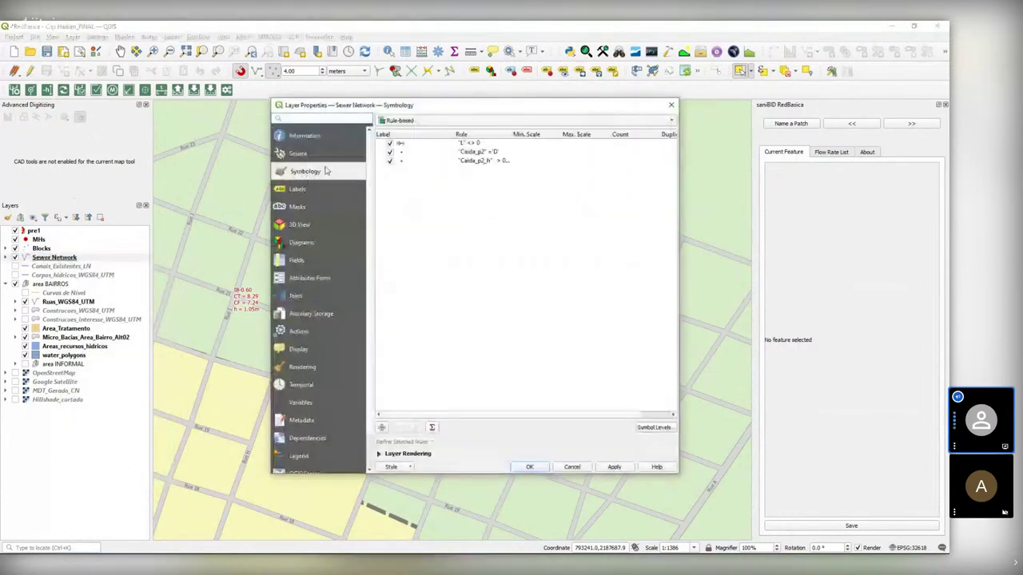
click(300, 190)
click(307, 172)
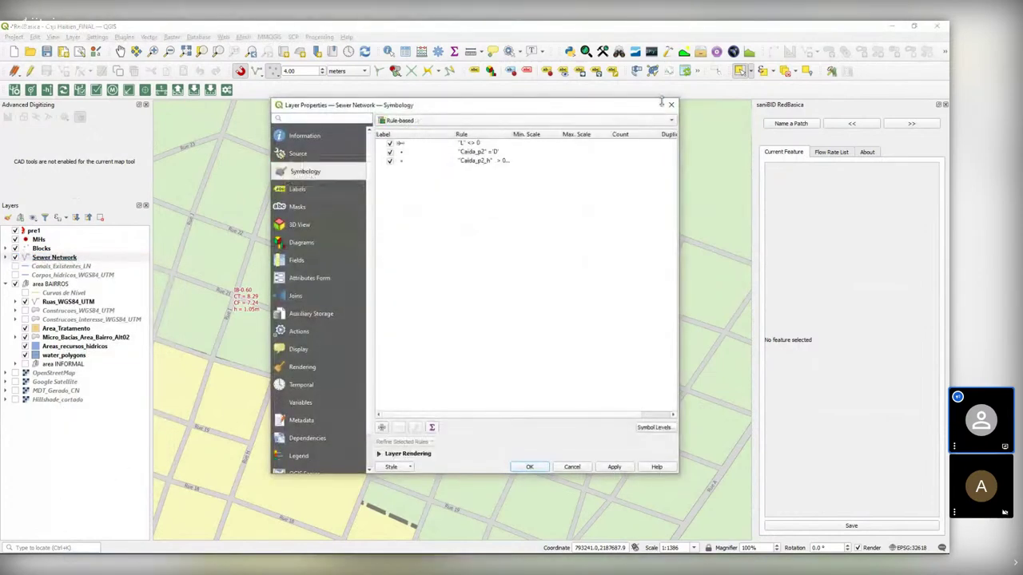
Load and apply Tramos_print_style.qml as the Sewer Network pipe style
click(409, 469)
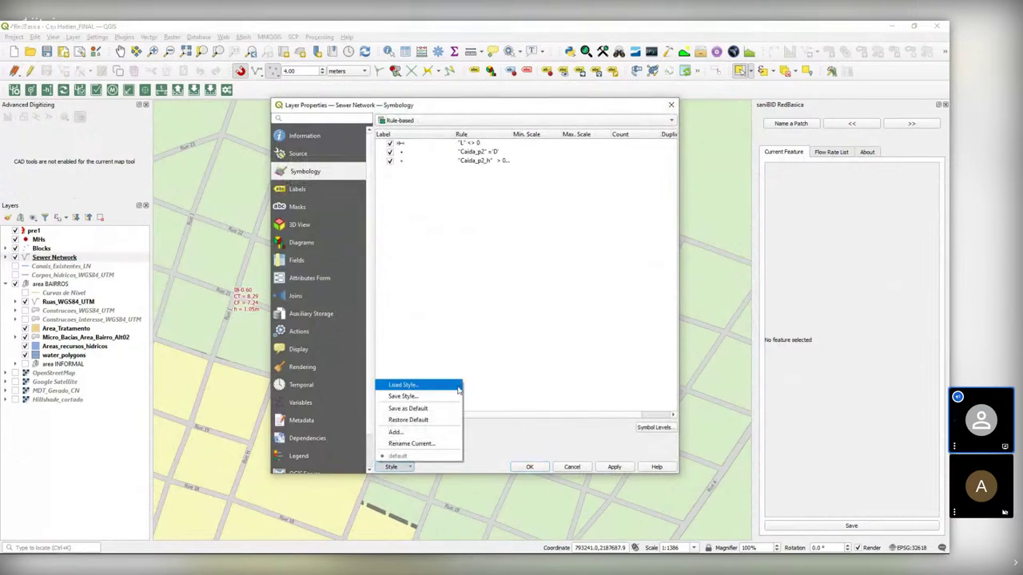
click(407, 385)
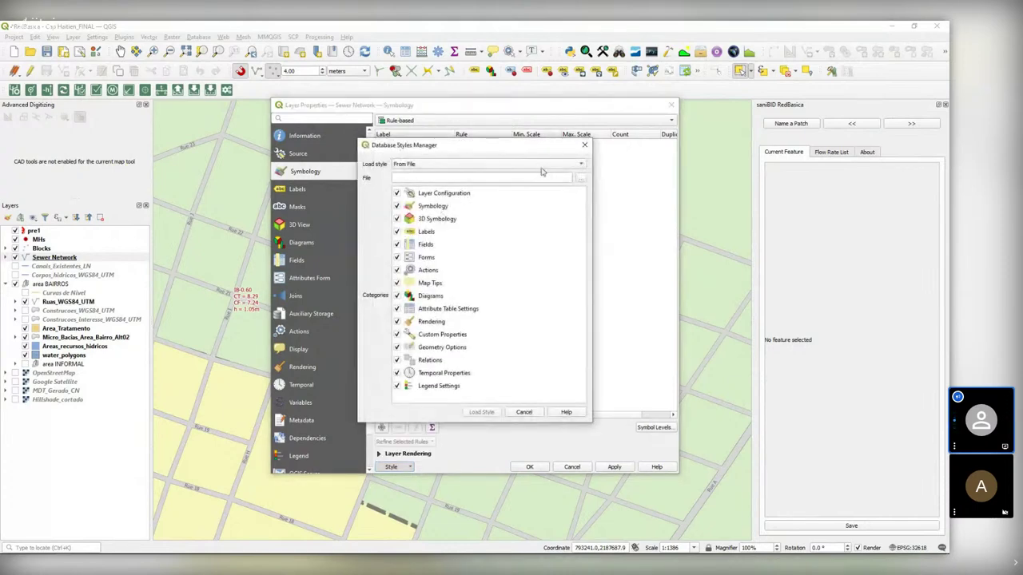
click(582, 180)
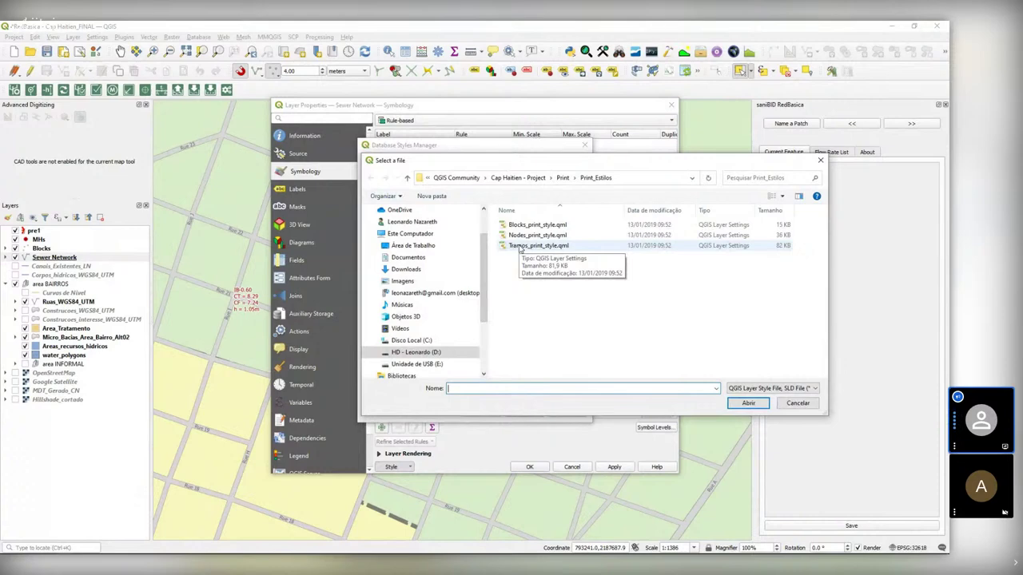
click(519, 249)
click(540, 239)
click(540, 246)
click(748, 403)
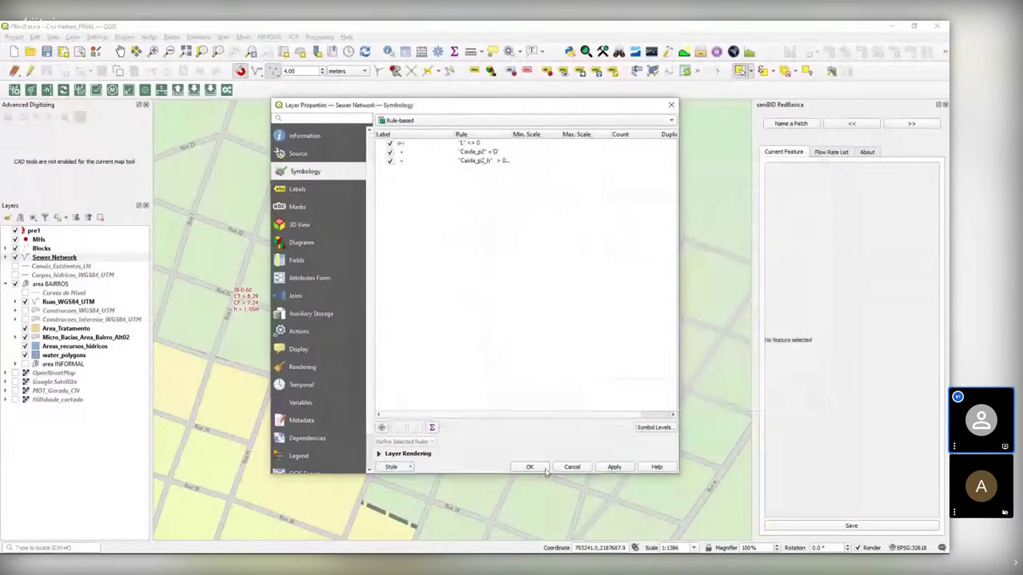
click(530, 467)
Load and apply Nodes_print_style.qml as the MHs manhole style
right_click(38, 240)
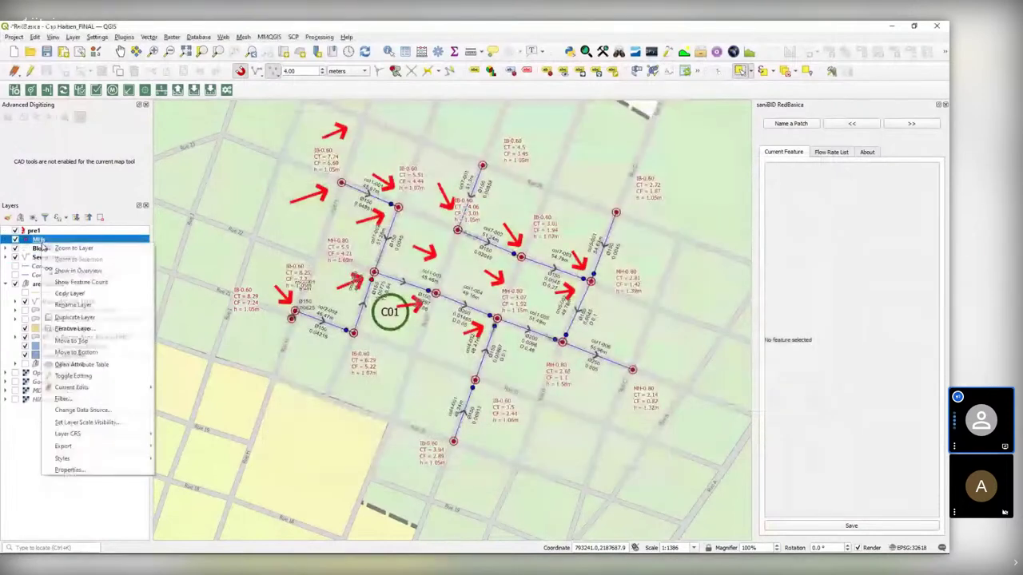
click(116, 465)
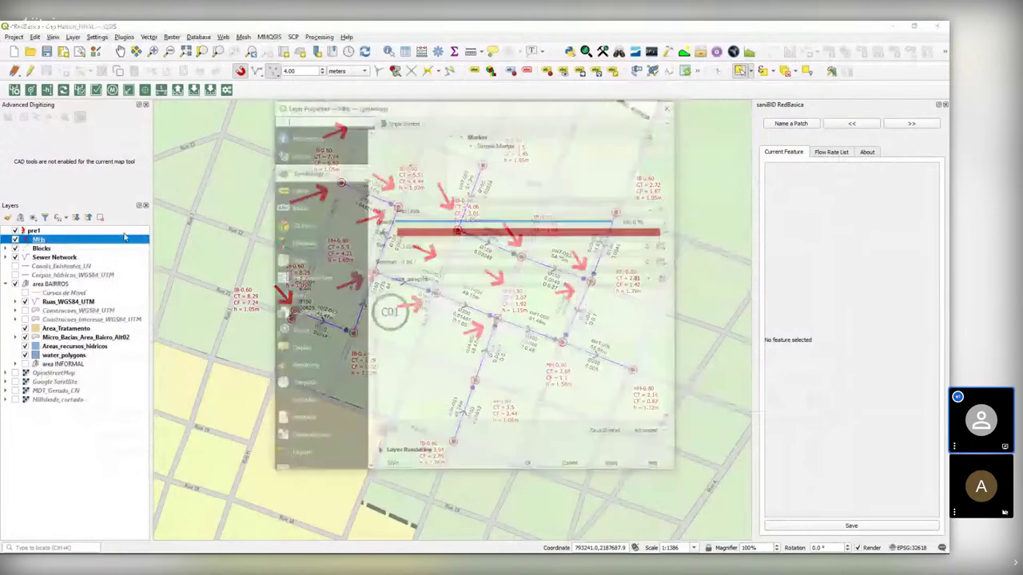
click(395, 467)
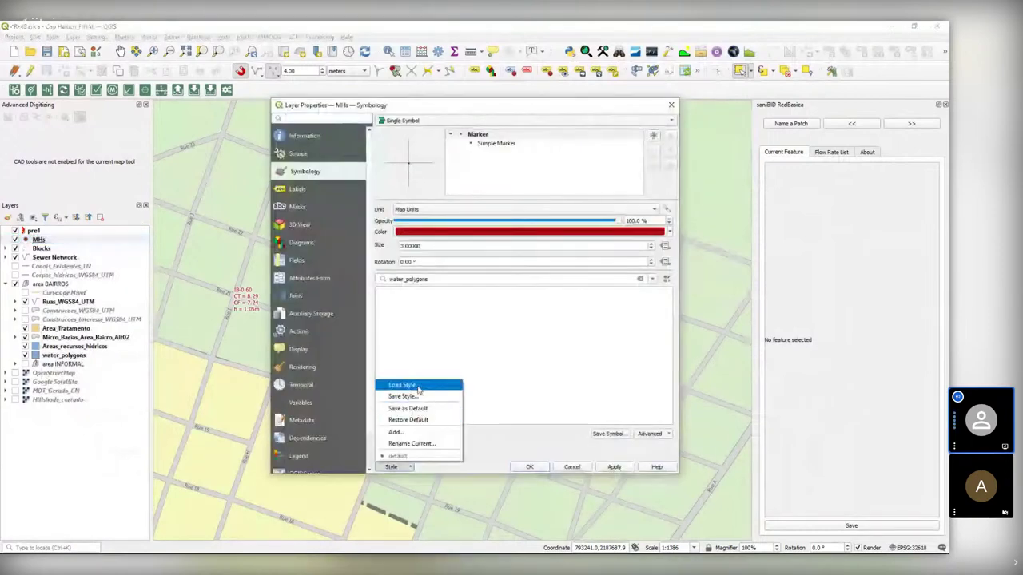
click(417, 385)
click(581, 180)
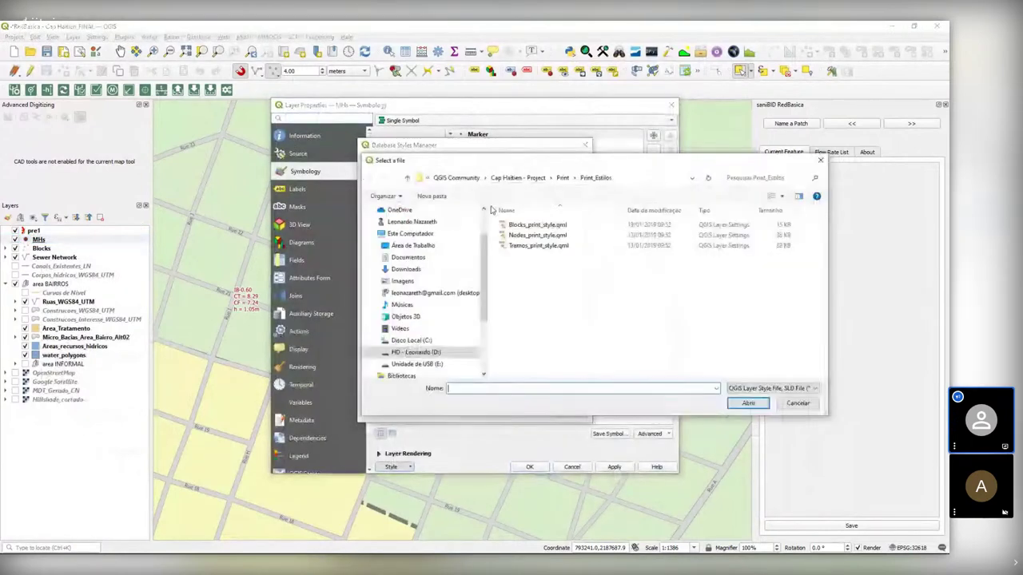
click(537, 235)
click(748, 403)
click(480, 412)
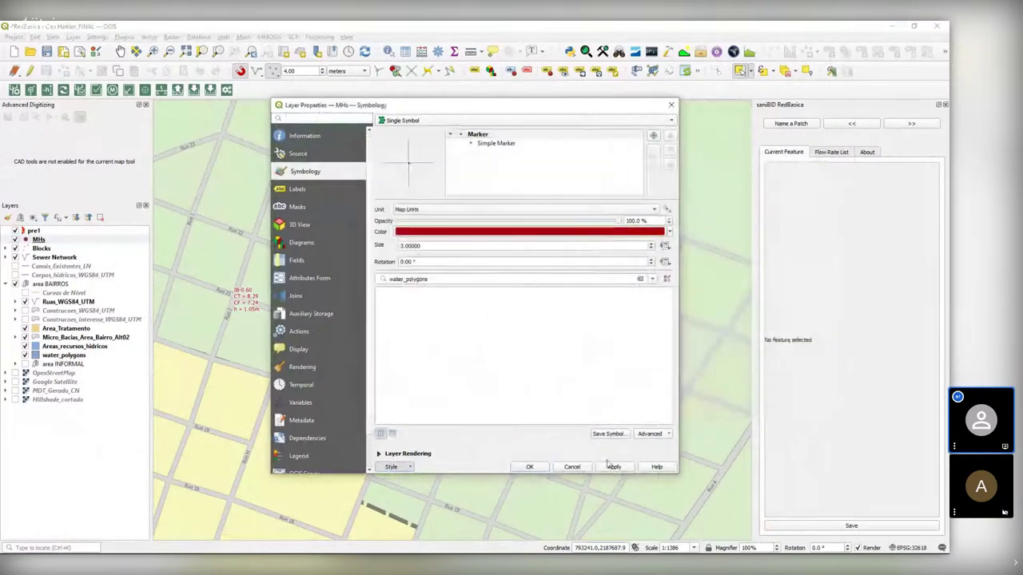
click(612, 467)
click(529, 467)
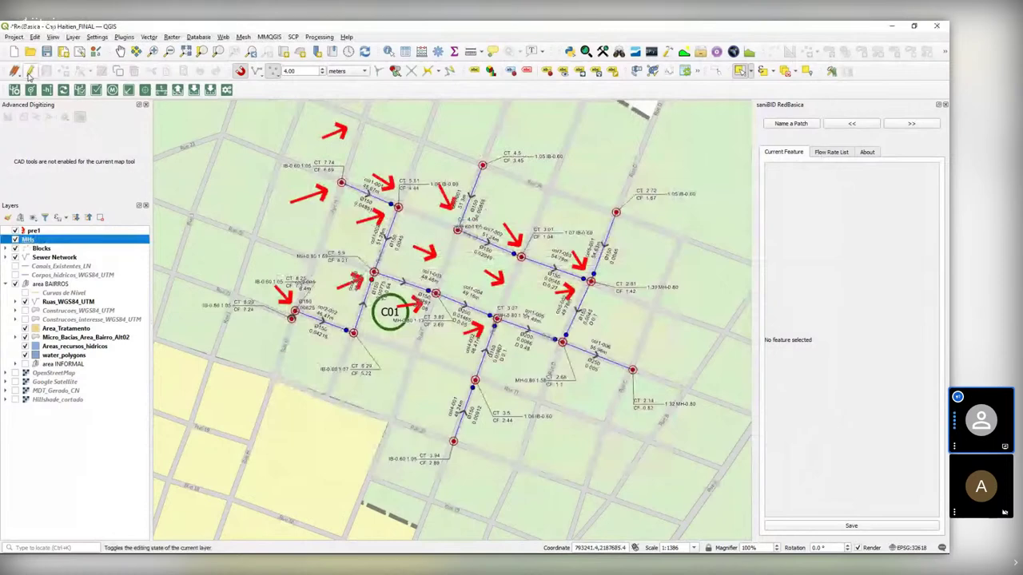
Zoom into the network and move the CT 3.07 / CF 1.92 label up and to the right
click(579, 71)
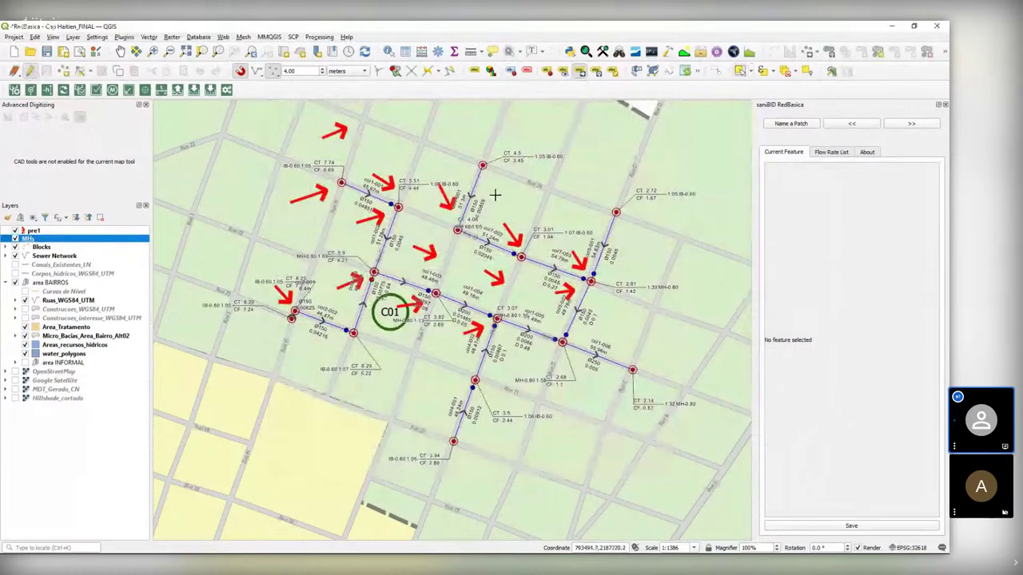
click(495, 194)
drag(579, 188, 491, 266)
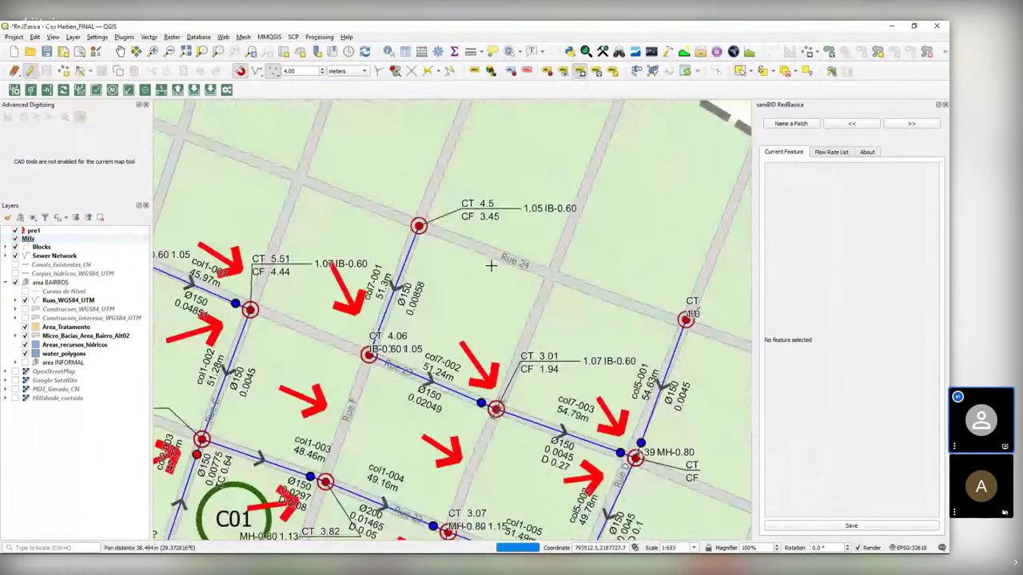
scroll(491, 266, up, 1)
drag(552, 400, 484, 202)
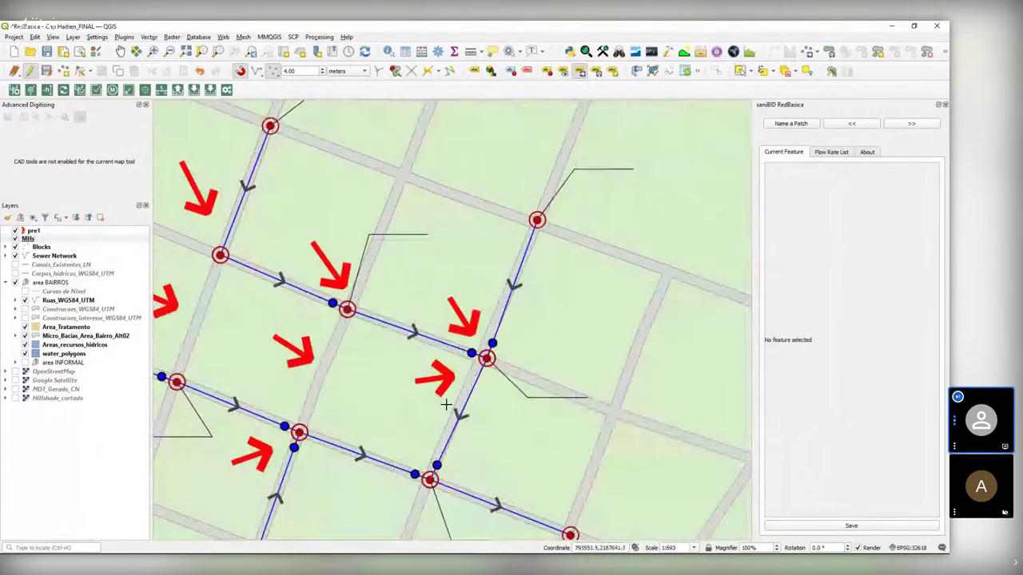
drag(446, 417, 504, 182)
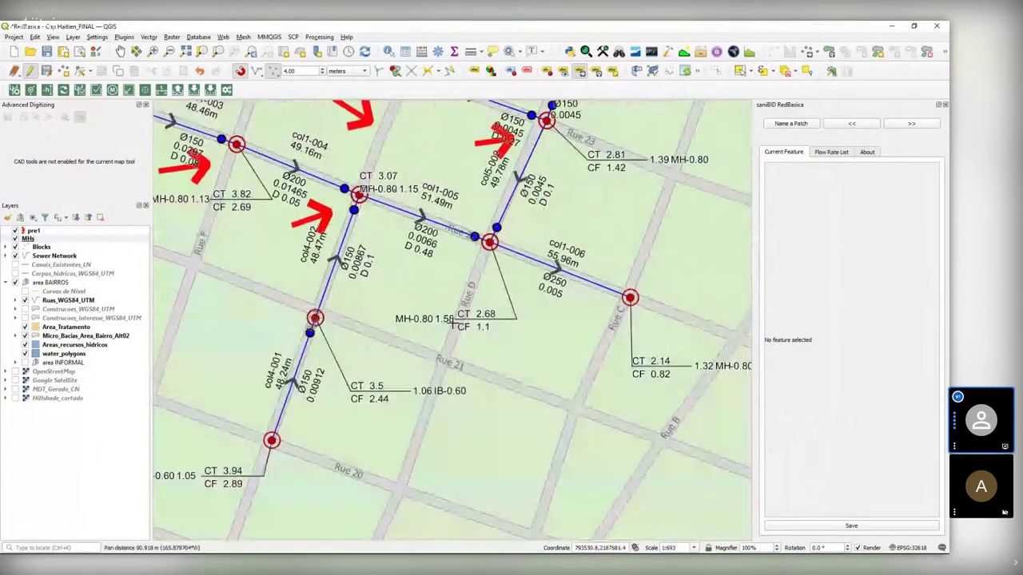
click(403, 324)
click(547, 320)
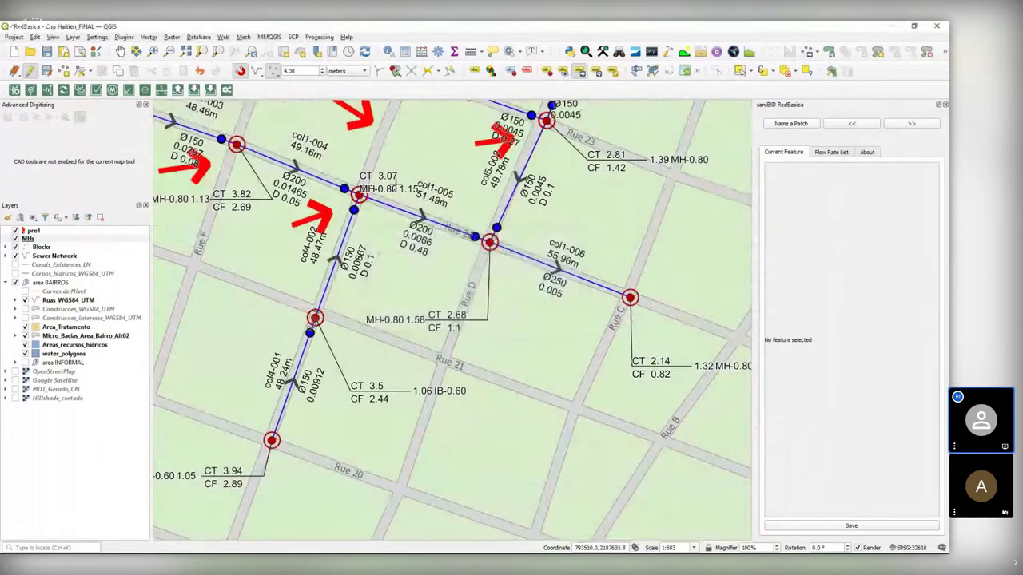
click(414, 143)
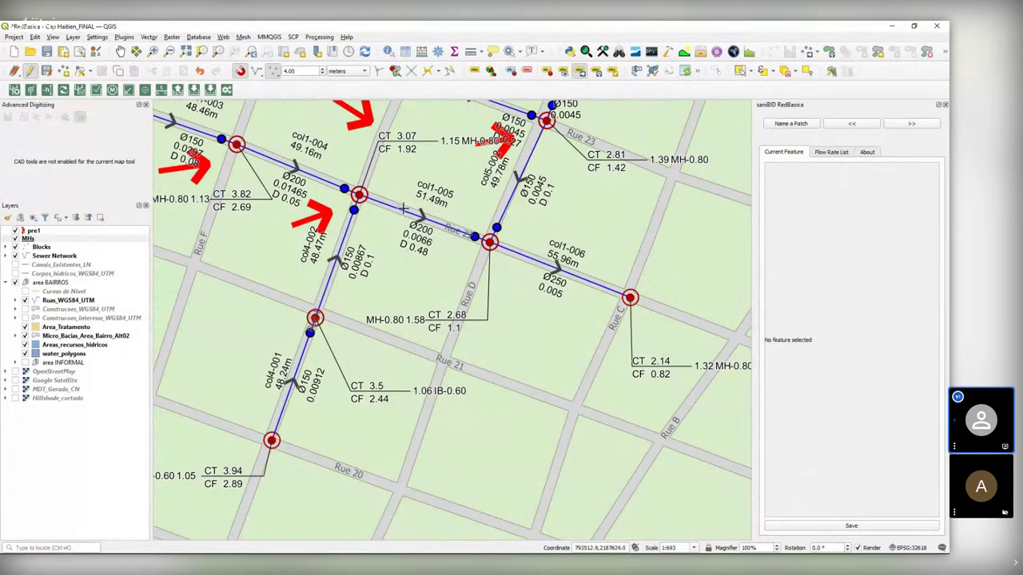
Pan and zoom out to show the whole print-styled network at 1:1386
drag(405, 209, 426, 251)
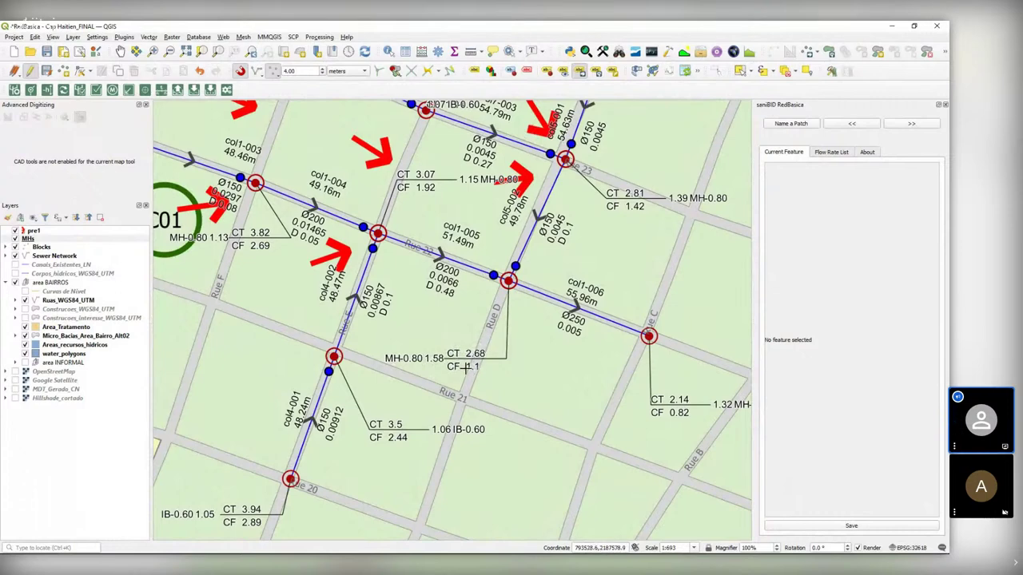
drag(527, 422, 546, 300)
drag(446, 300, 687, 315)
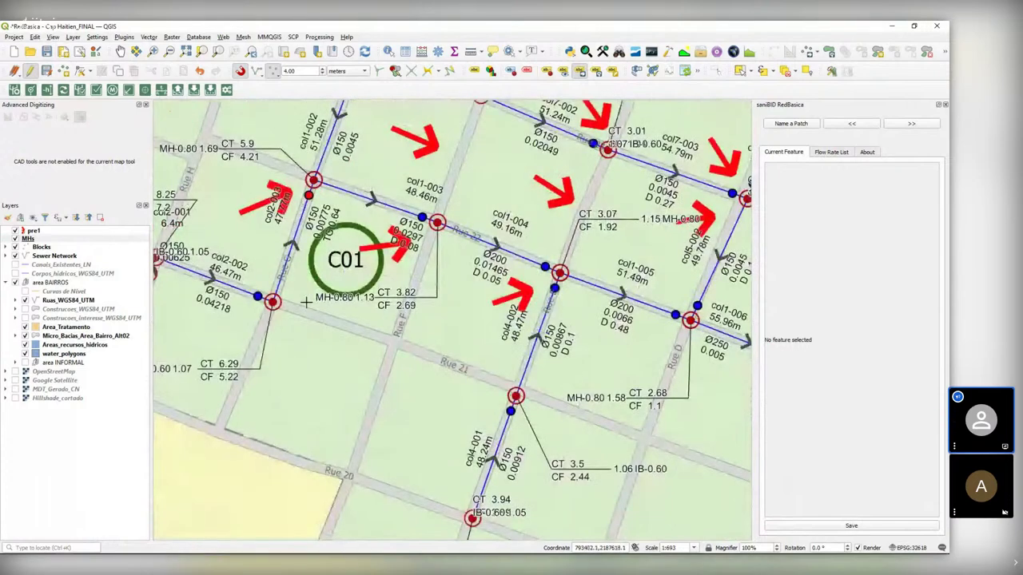
scroll(306, 302, down, 1)
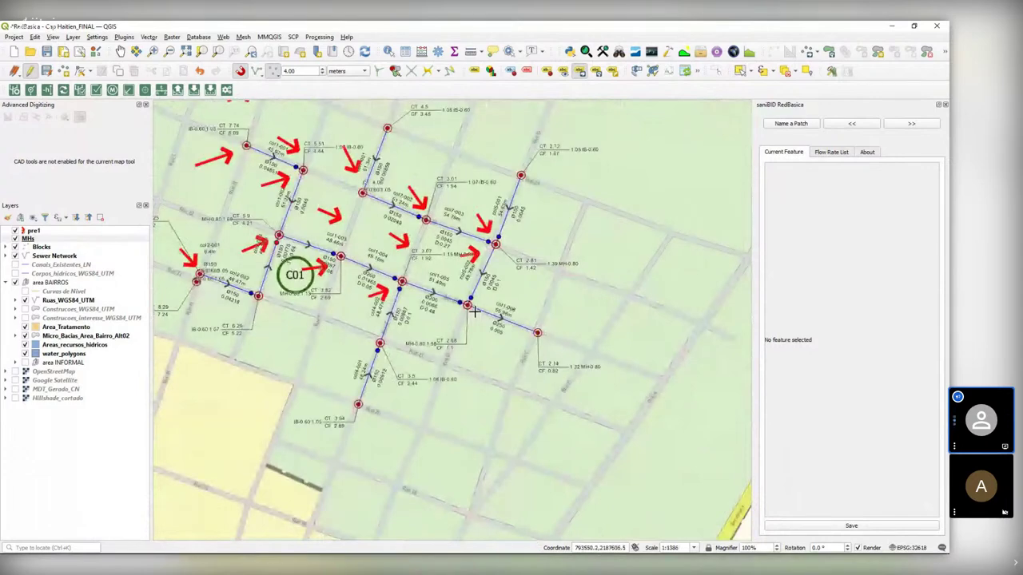
drag(373, 209, 449, 248)
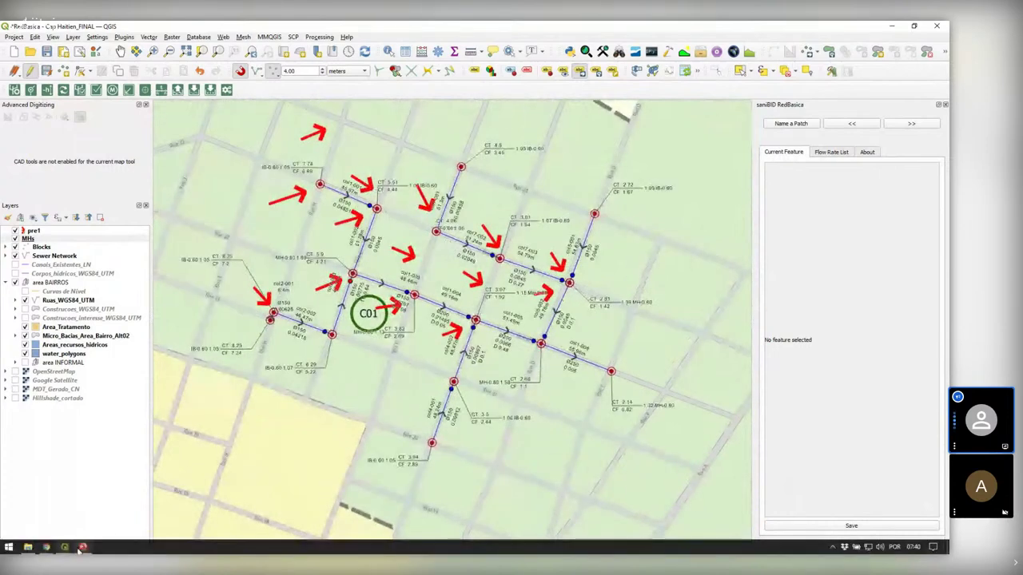
Start the PowerPoint slideshow at the links slide in full screen instead of Presenter View
click(82, 548)
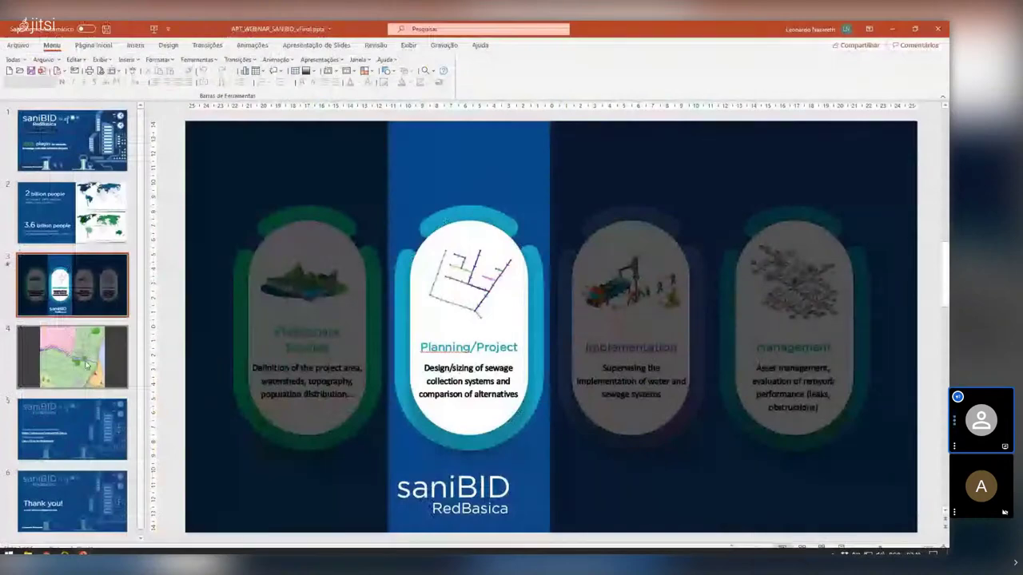
click(72, 430)
key(shift+F5)
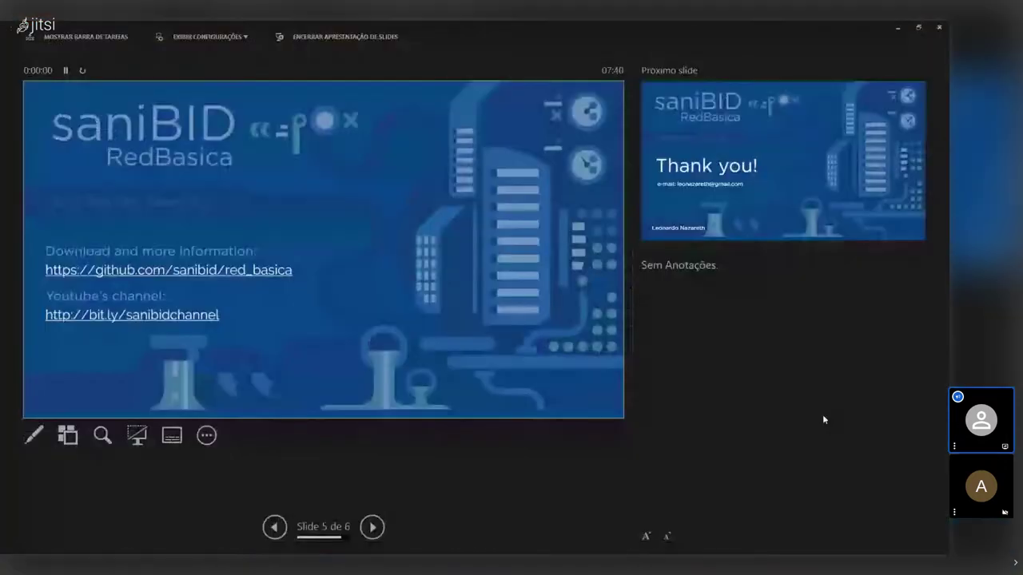
click(210, 36)
click(237, 69)
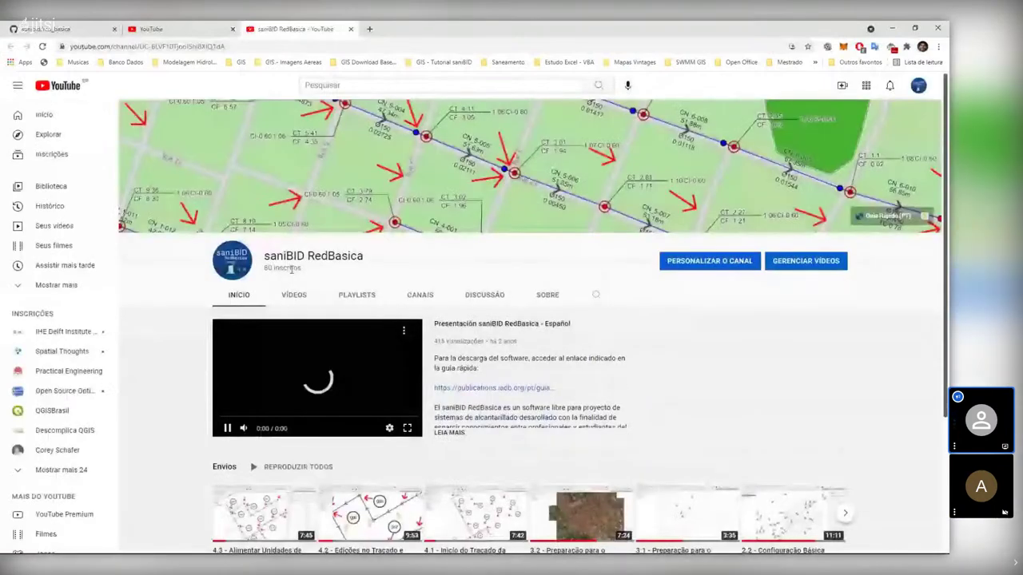
Highlight the saniBID RedBasica channel name and scroll through the course's 20-lesson playlist
drag(291, 270, 393, 263)
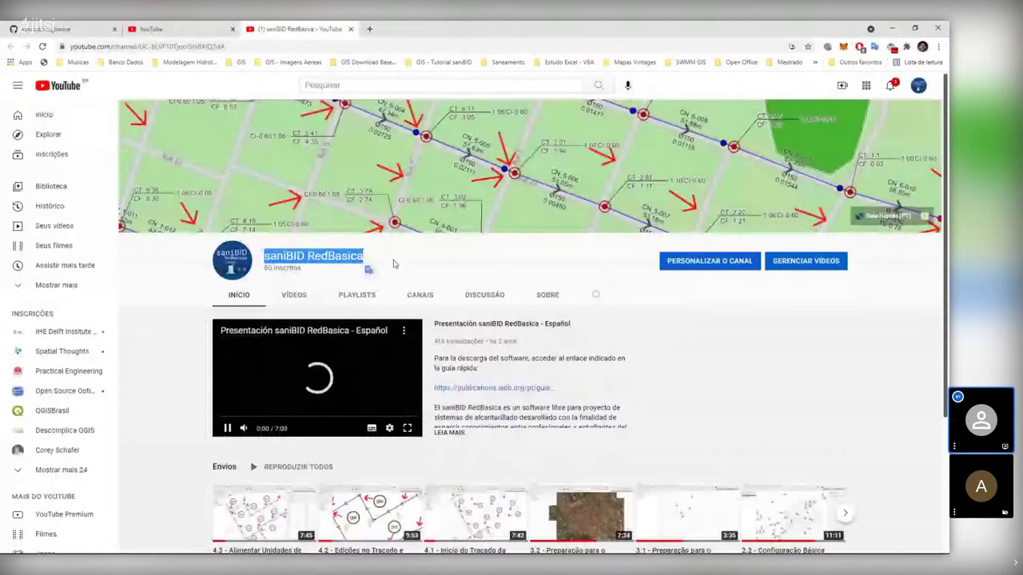
click(393, 264)
scroll(375, 164, down, 1)
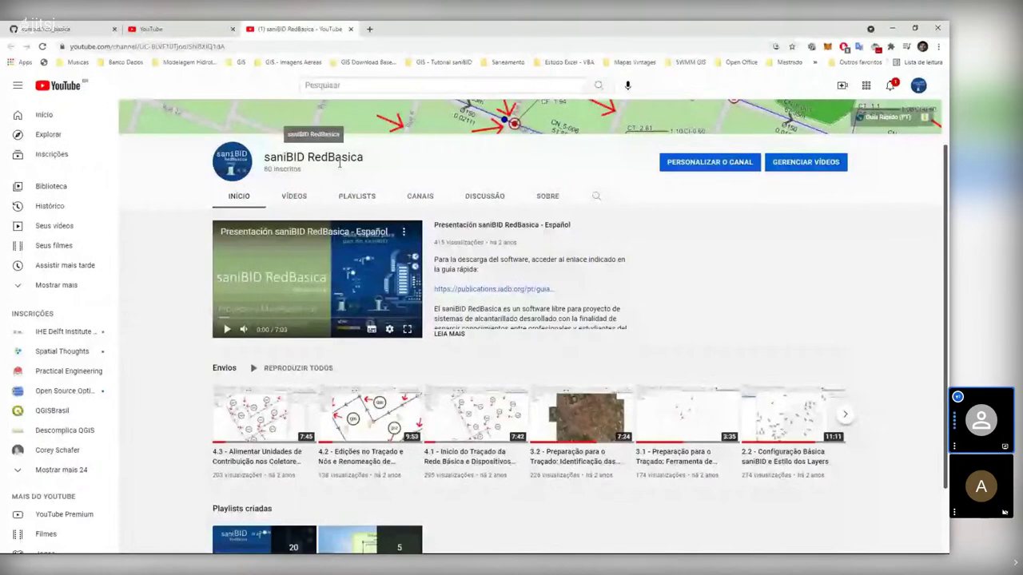
scroll(165, 345, down, 1)
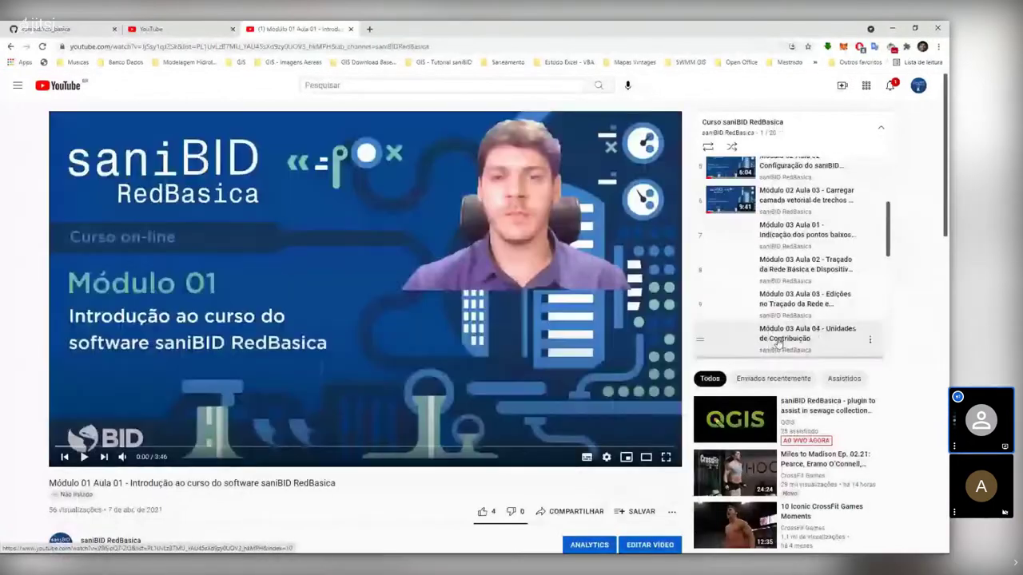
scroll(769, 342, down, 5)
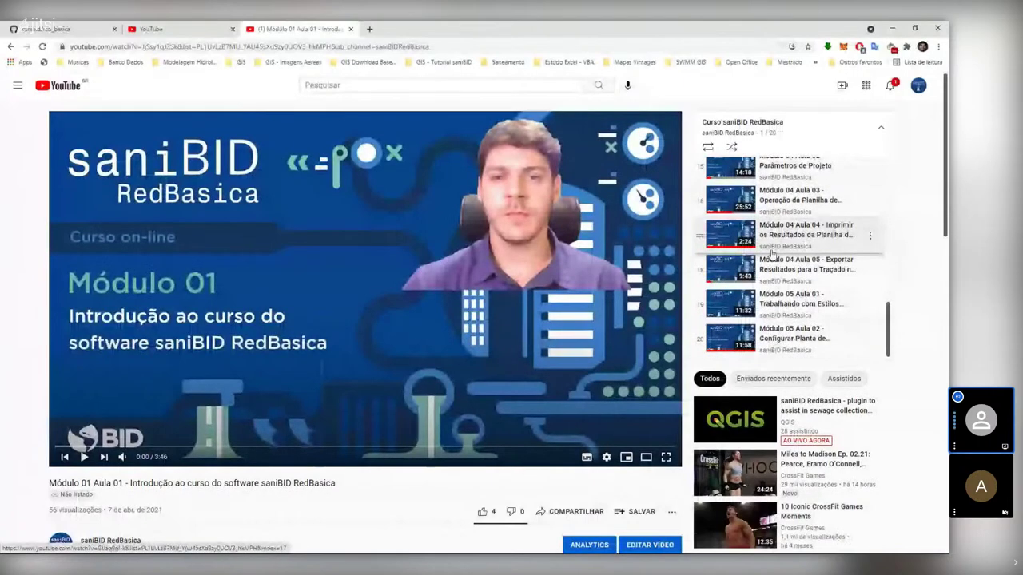
scroll(729, 237, down, 1)
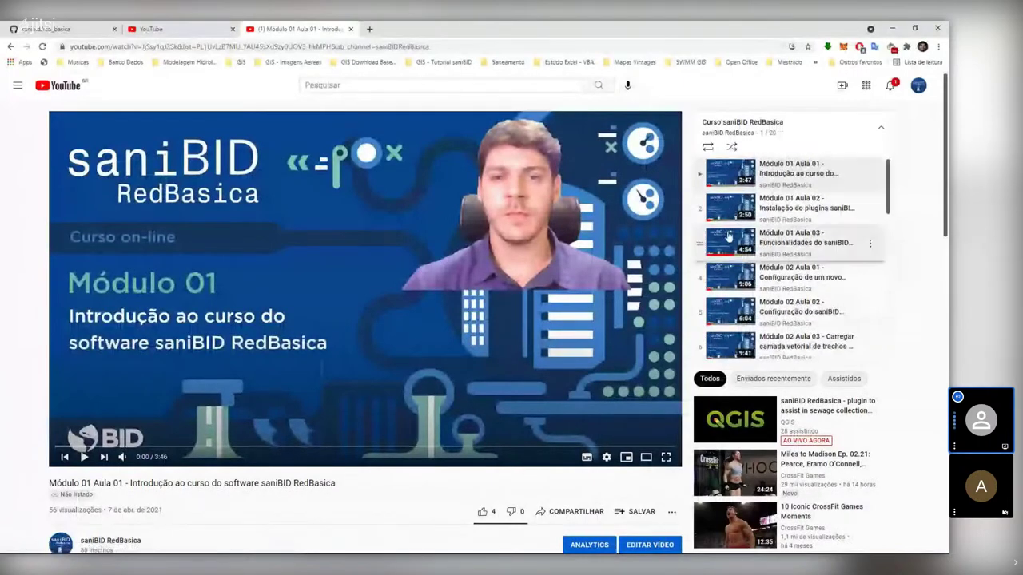
scroll(723, 235, up, 1)
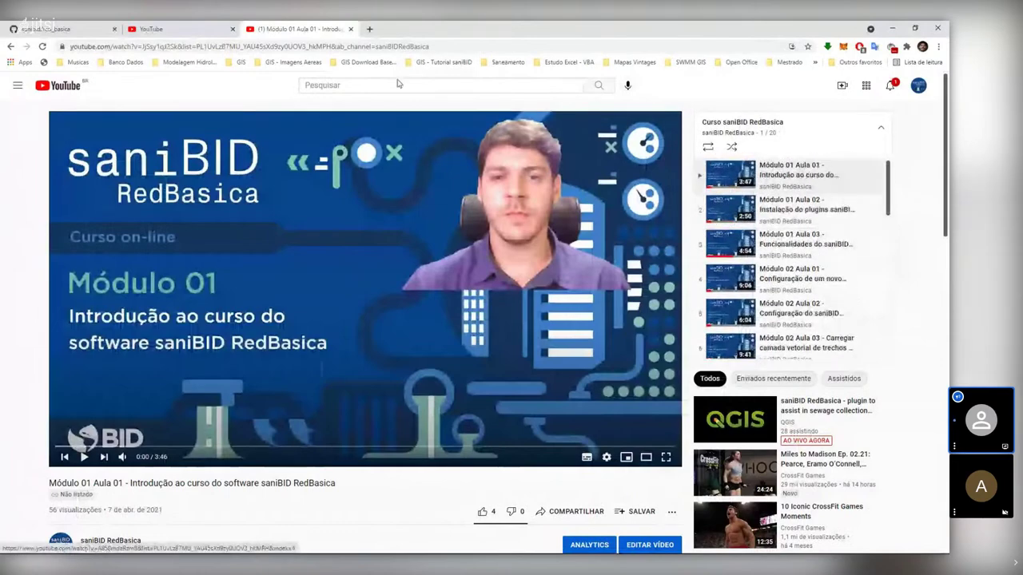
scroll(719, 224, down, 3)
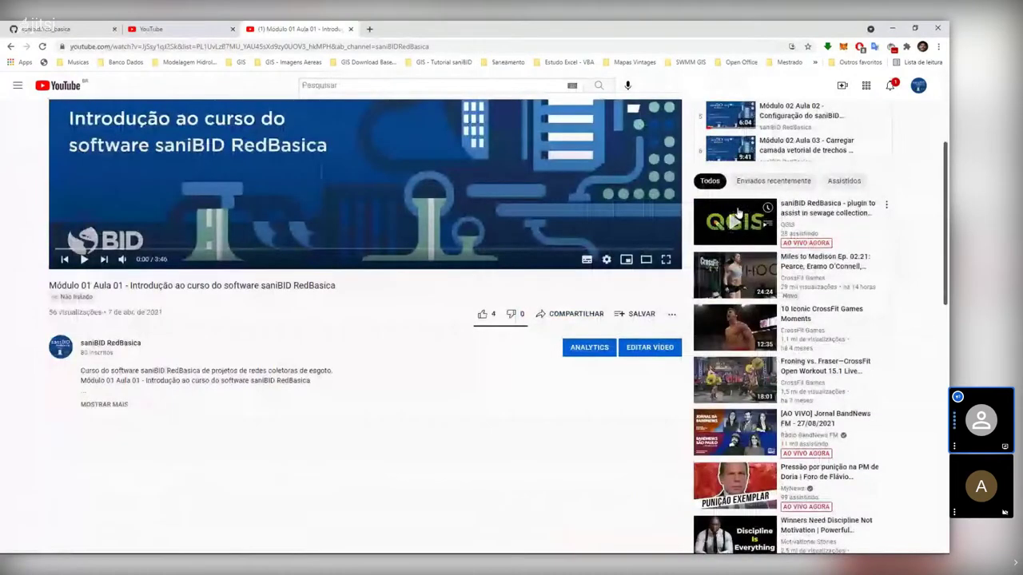
scroll(736, 212, down, 1)
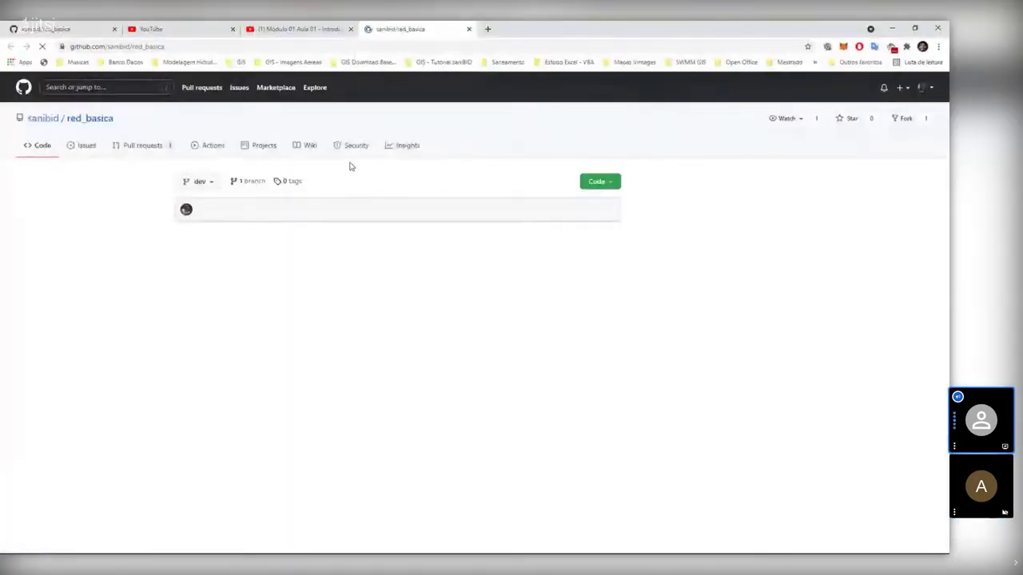
Scroll the red_basica repository page through its file list and the saniBID RedBasica README
scroll(297, 214, down, 10)
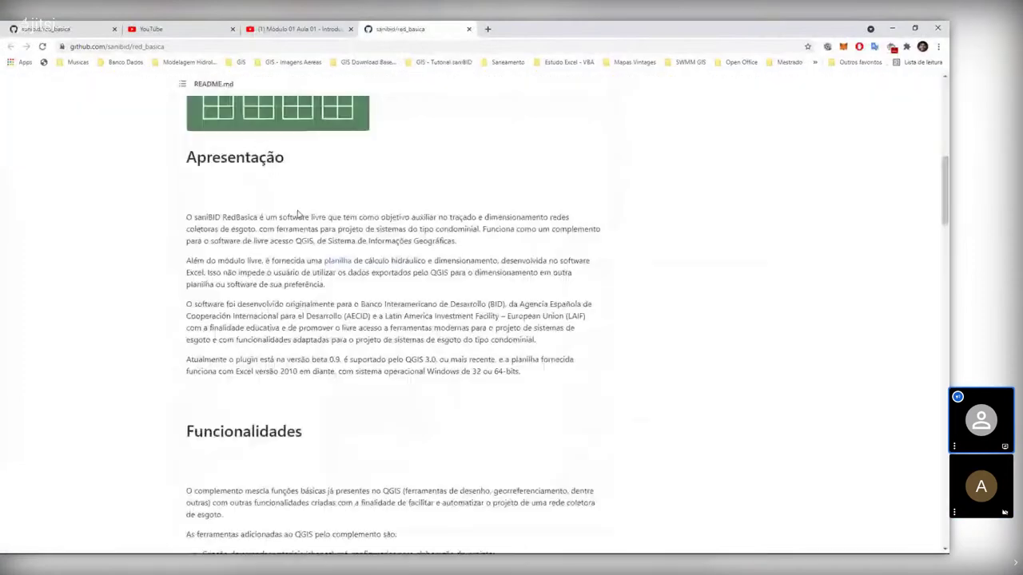
scroll(297, 214, down, 10)
scroll(281, 143, up, 10)
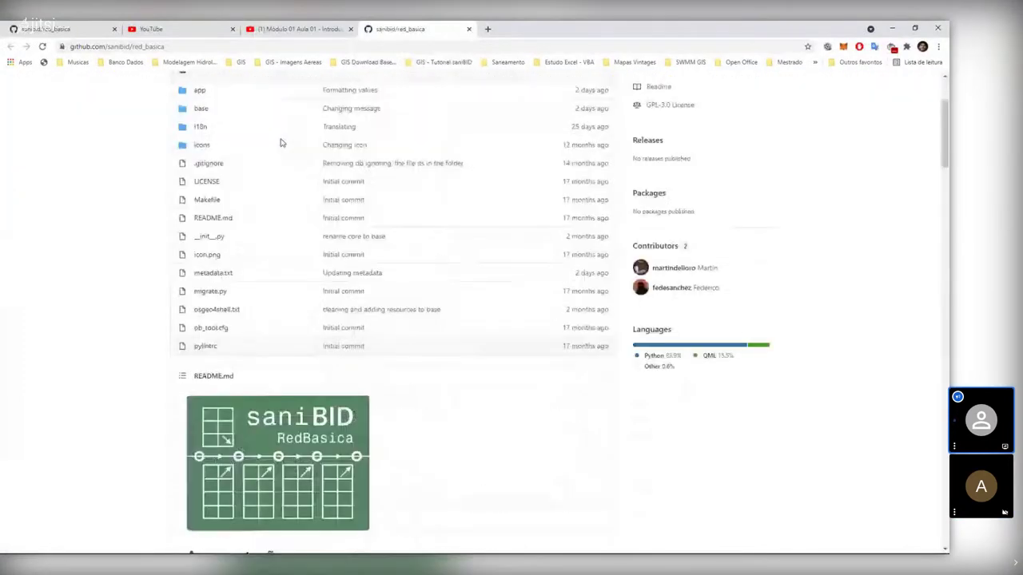
scroll(407, 354, down, 1)
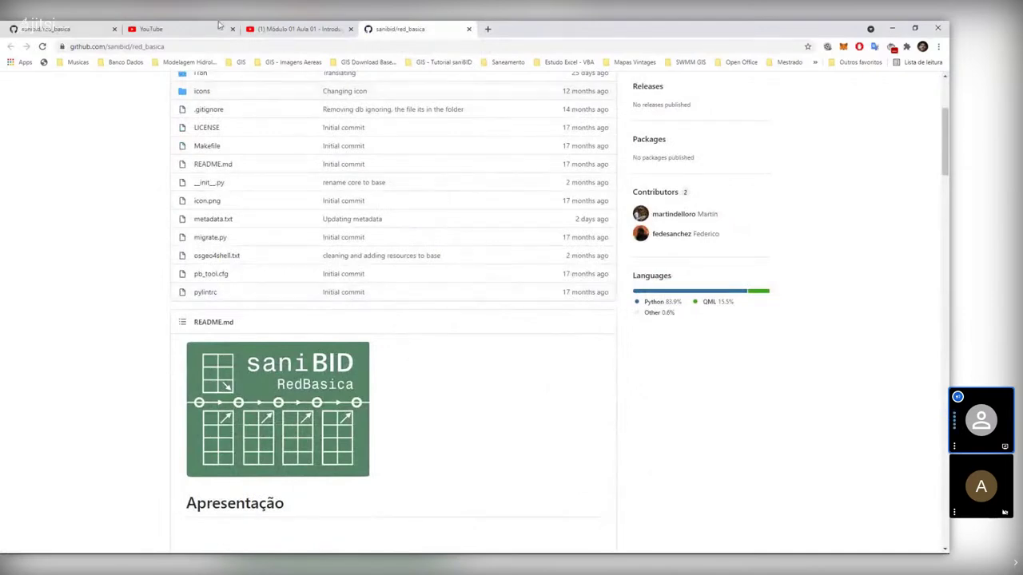
Check the lesson video's Legendas/CC subtitle languages, then return to the slideshow's final slide
click(299, 29)
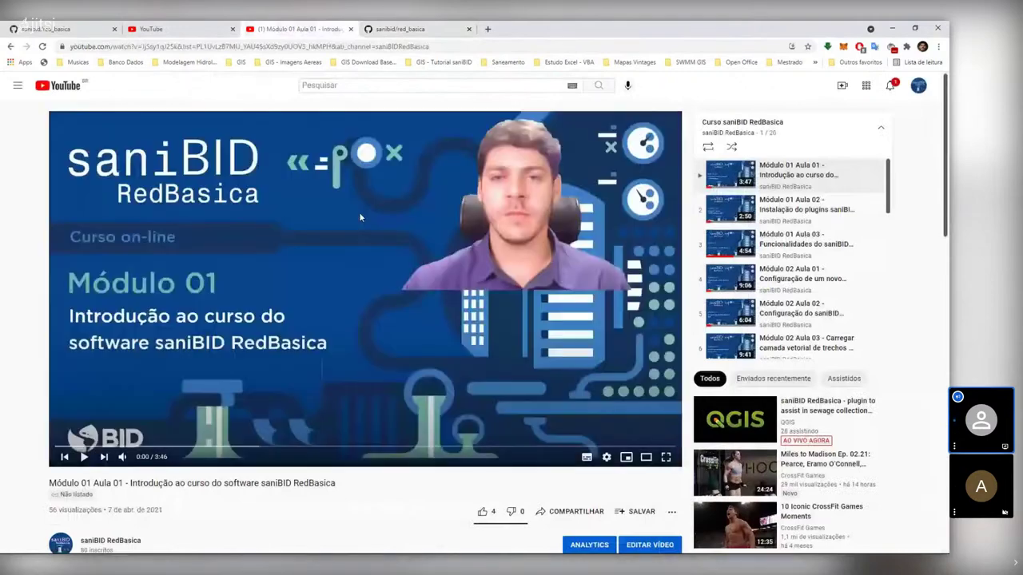
click(606, 457)
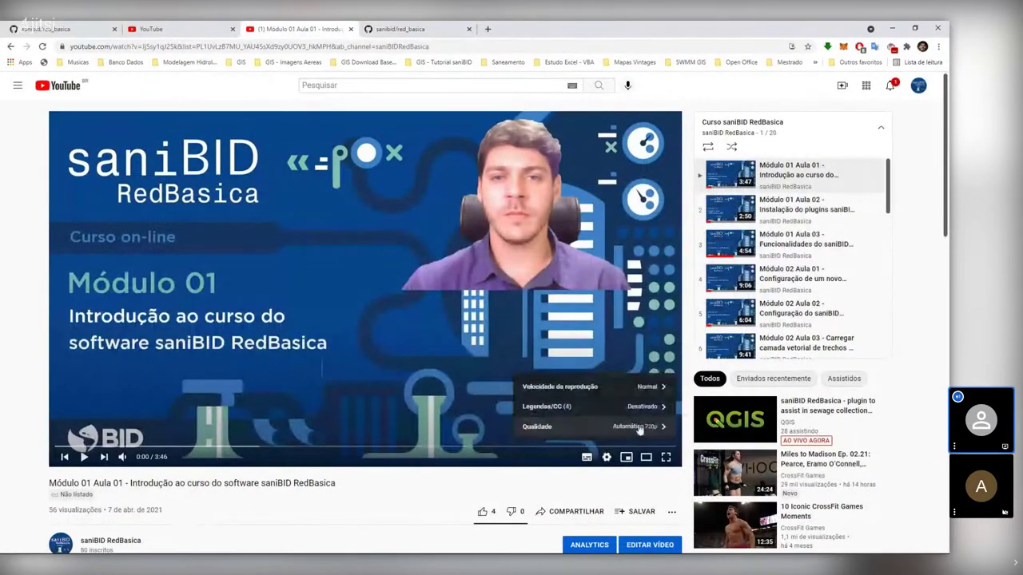
click(576, 406)
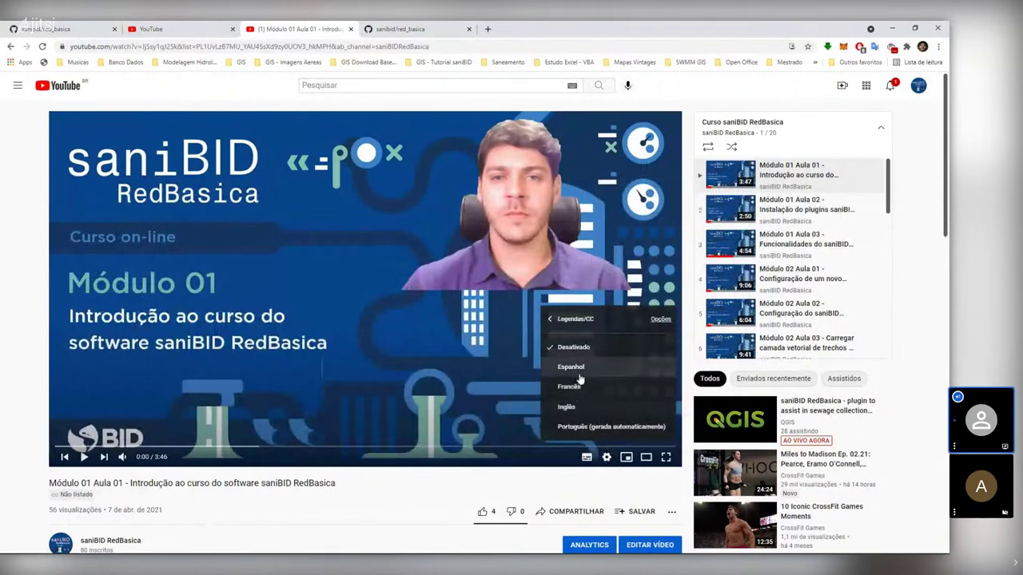
click(532, 416)
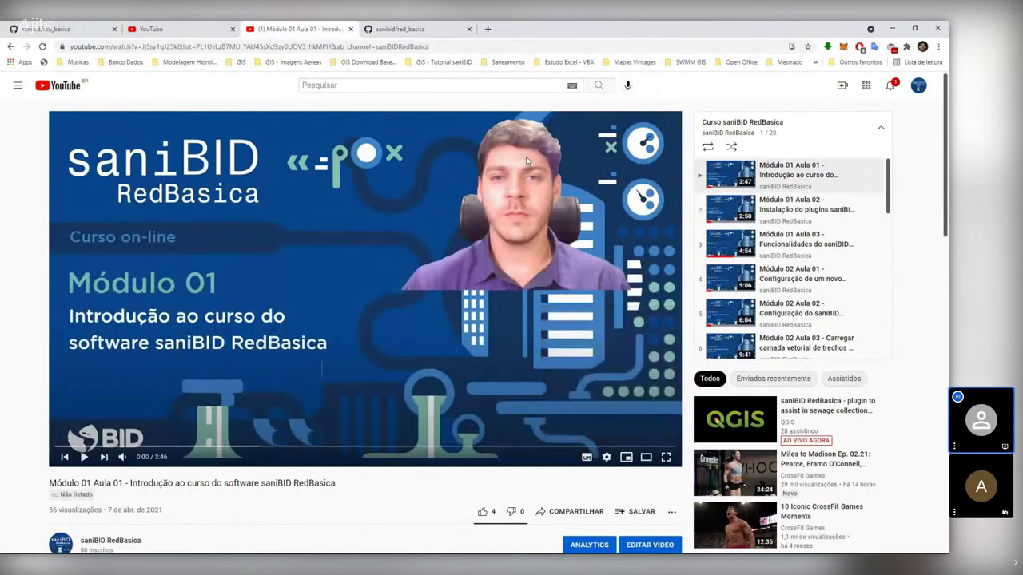
mouse_move(69, 552)
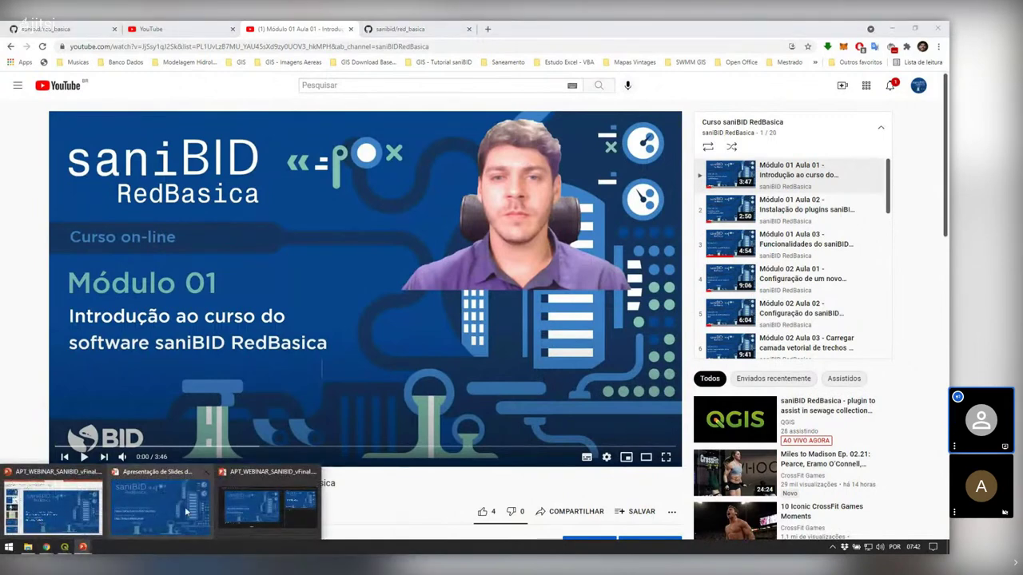
click(181, 506)
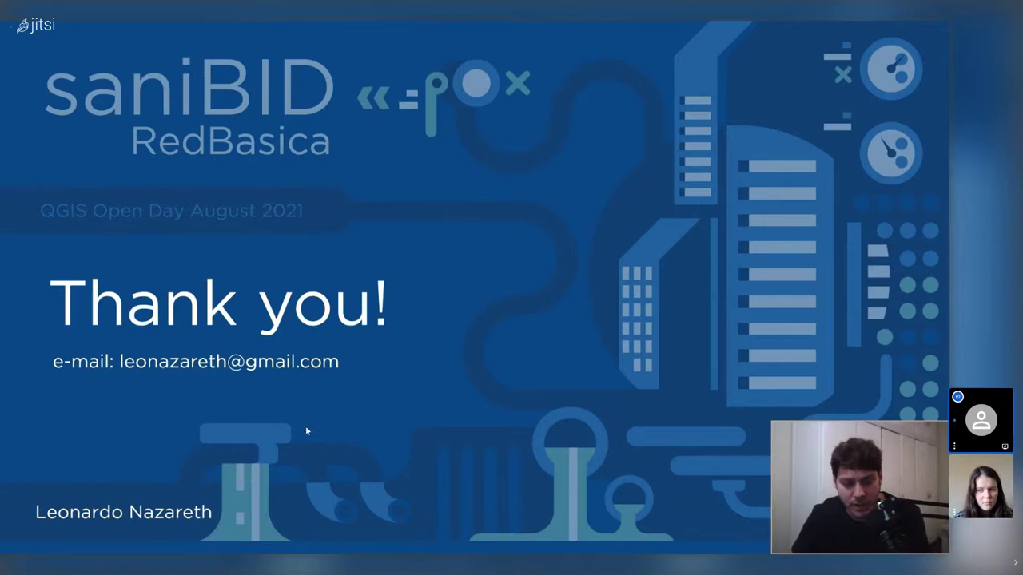
key(alt+Tab)
key(alt+Tab)
key(alt+Tab)
key(alt+Tab)
key(alt+Tab)
key(alt+Tab)
Review the Project criteria tab under Settings > Project parameters, then close the dialog
click(16, 36)
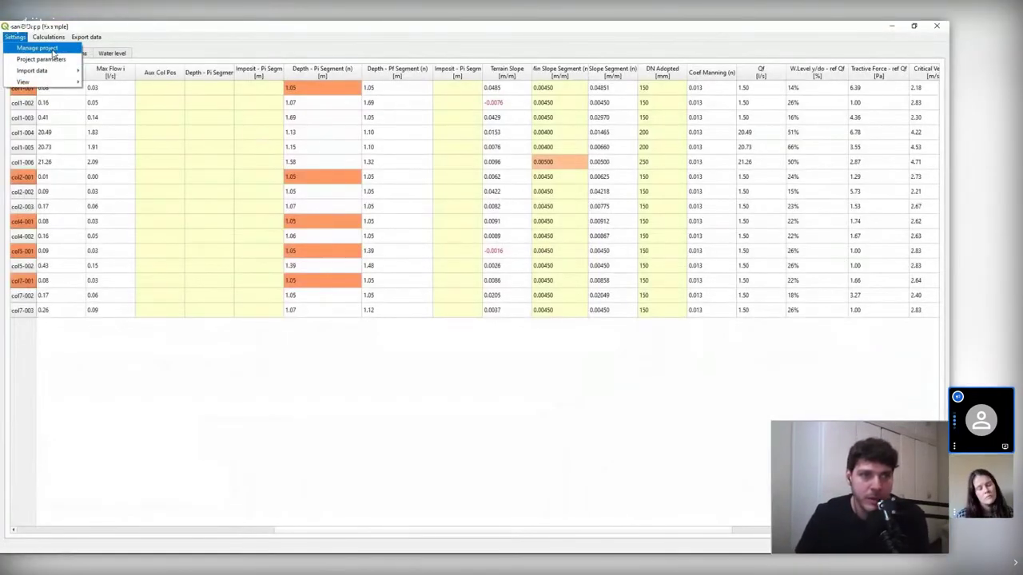
click(42, 59)
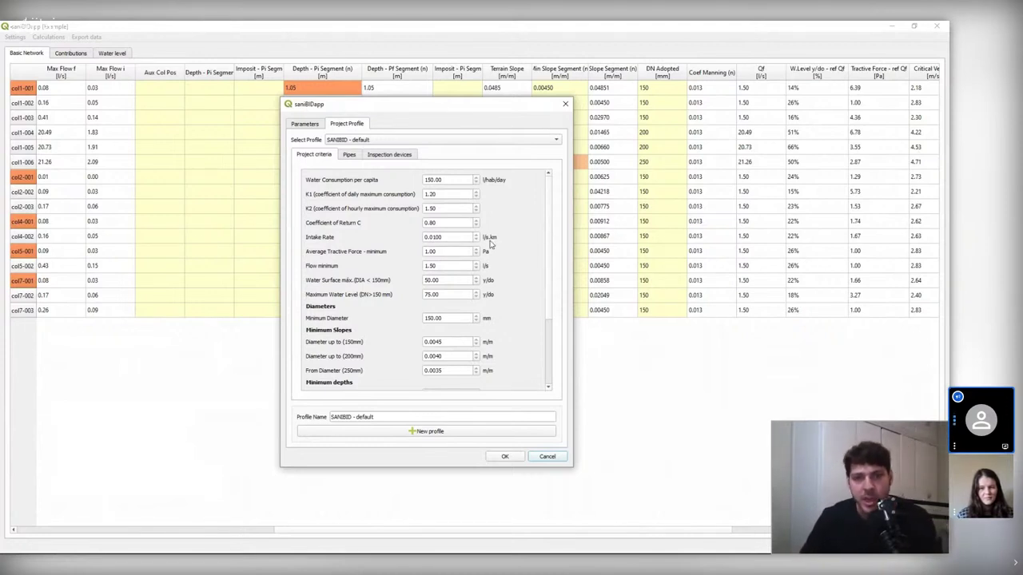
click(565, 104)
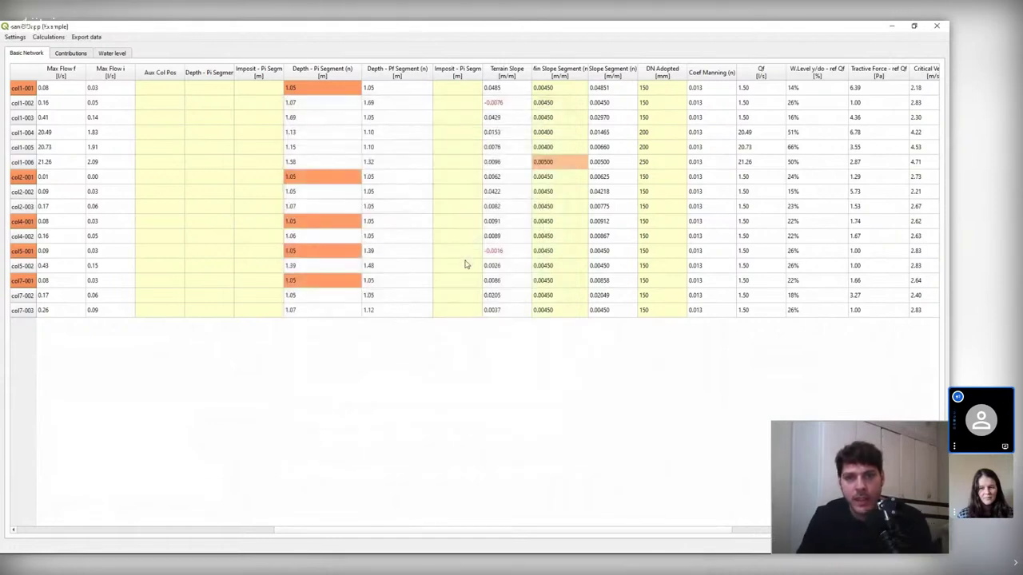
Bring the shared screen back to the deck's closing 'Thank you!' slide
click(936, 26)
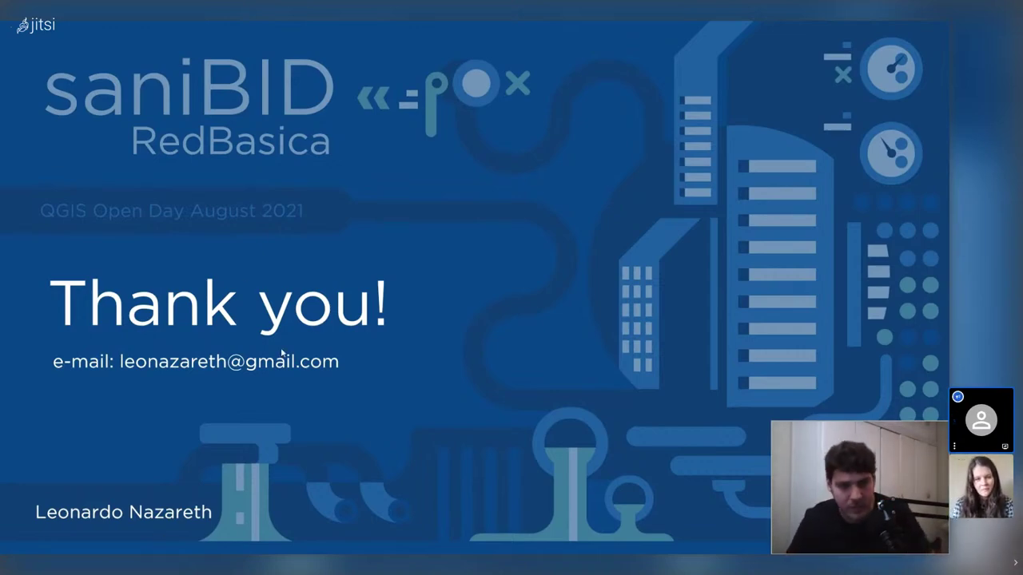
From saniBIDapp, use Generate INP File (Swmm) > Final Flow to save sanibid_Example_QF.inp on the Desktop
key(alt+Tab)
key(Tab)
key(Tab)
key(Tab)
key(Tab)
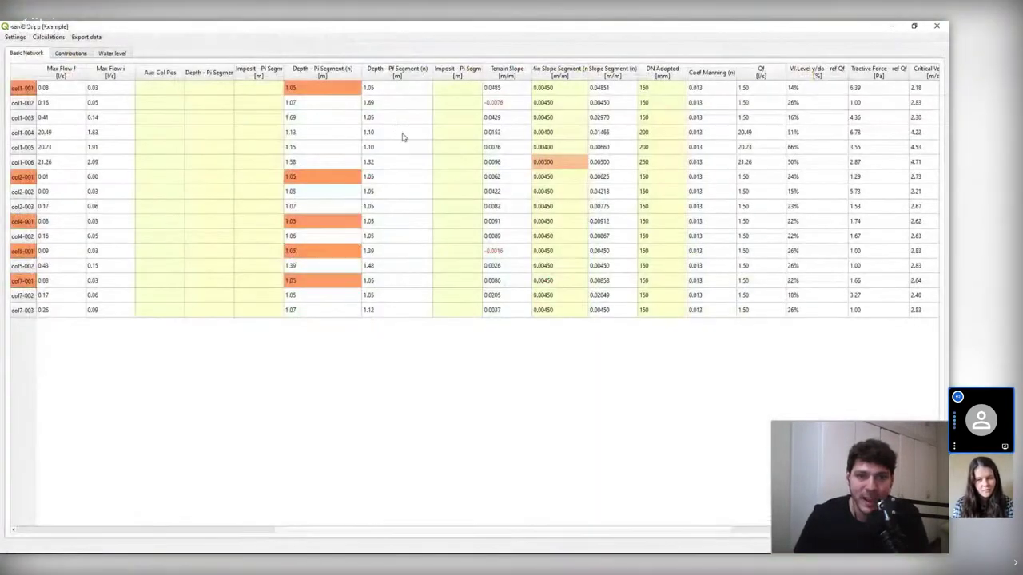
drag(338, 533, 302, 533)
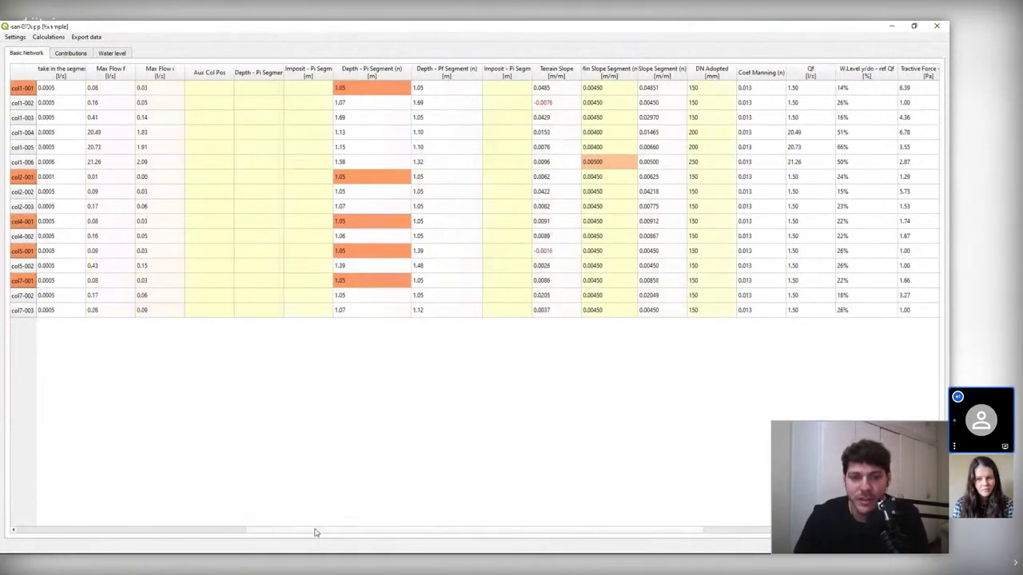
click(92, 38)
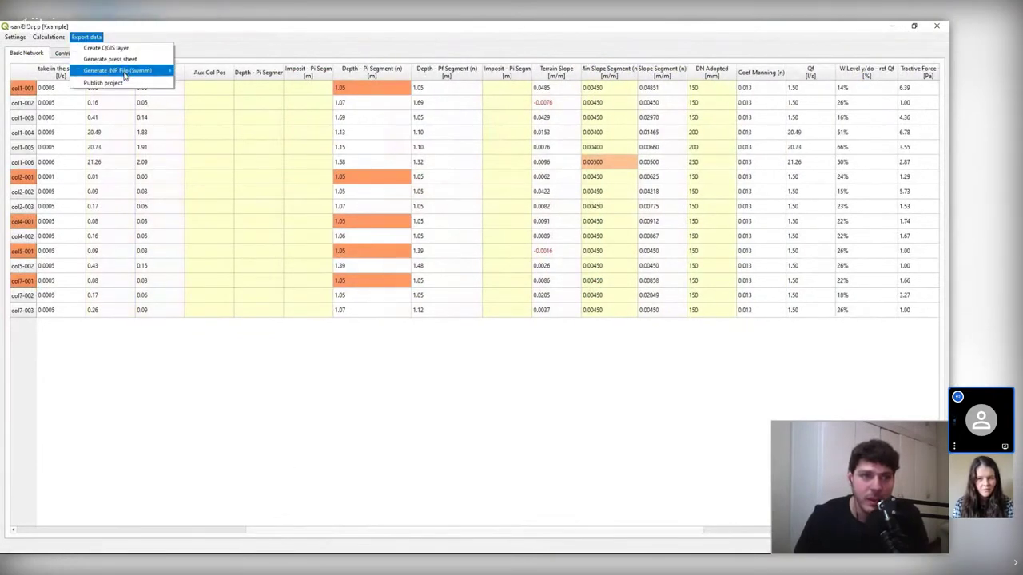
mouse_move(125, 76)
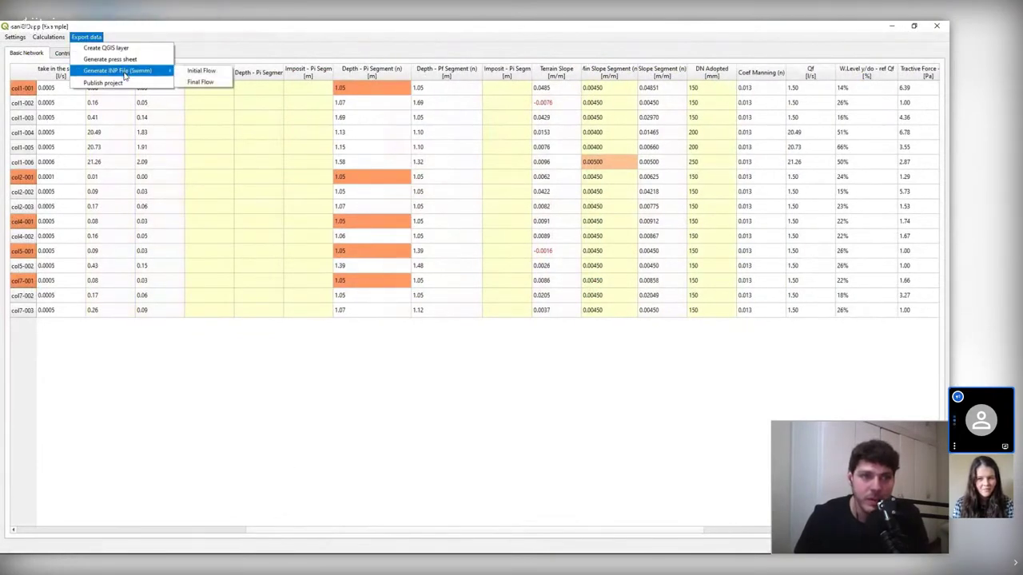
click(209, 82)
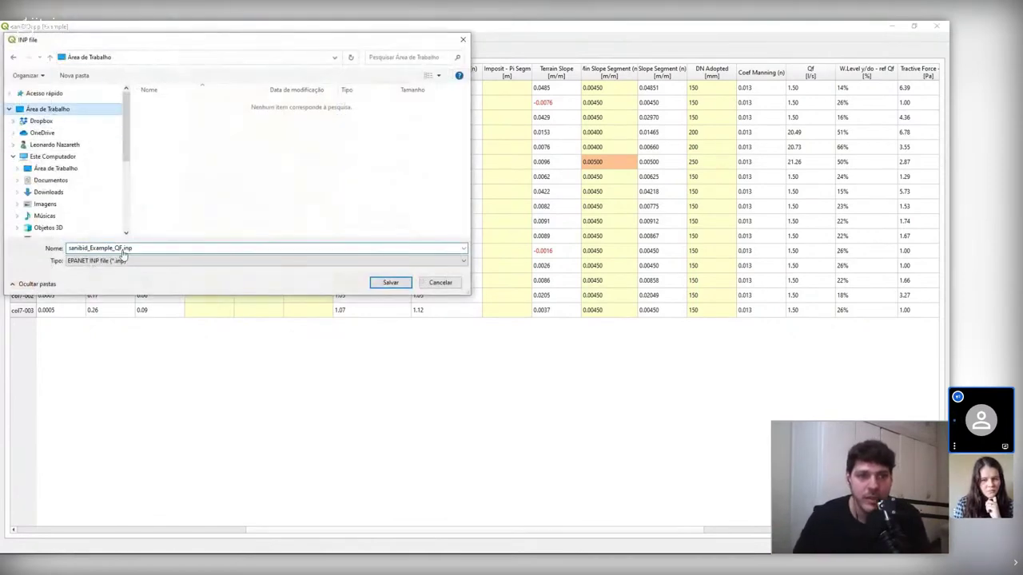
click(390, 282)
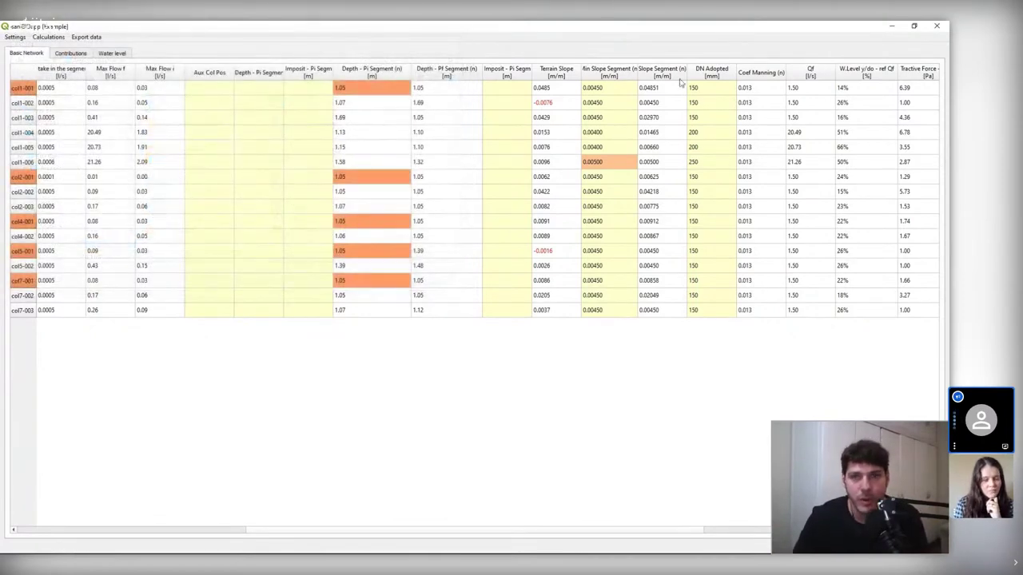
Minimize QGIS and move the sanibid_Example_QF.inp icon into empty desktop space near the top left
click(892, 28)
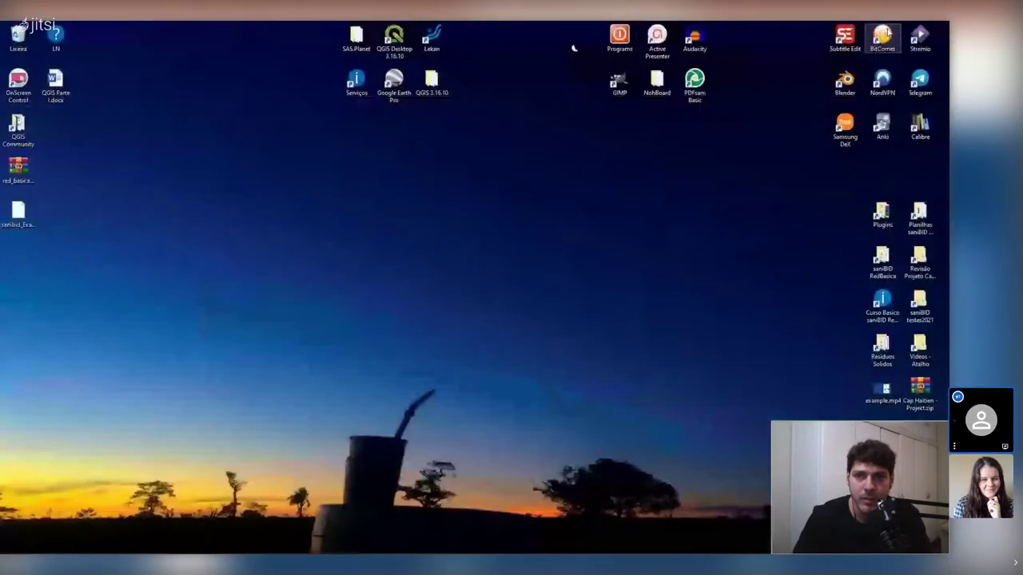
drag(17, 212, 206, 217)
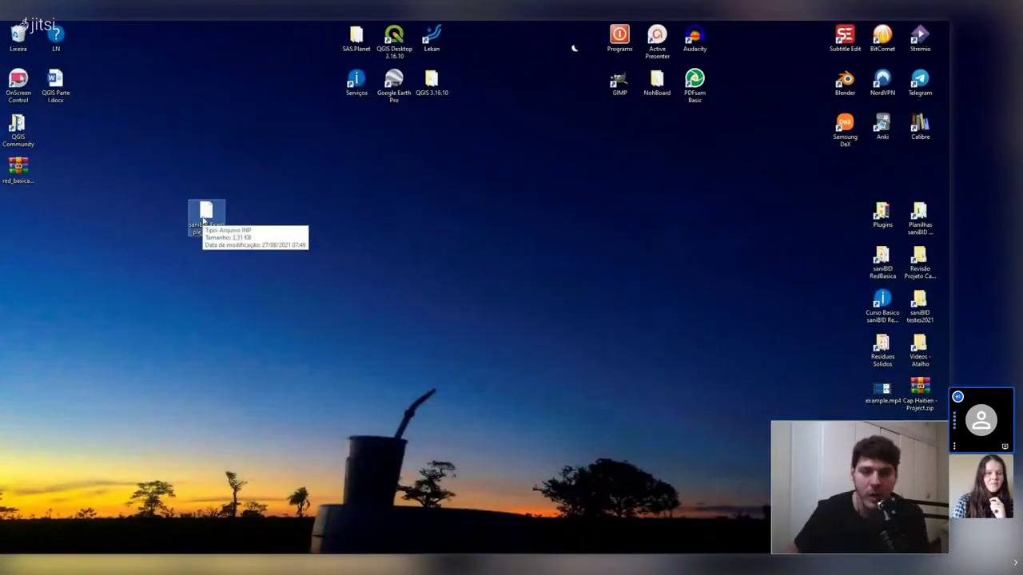
click(286, 237)
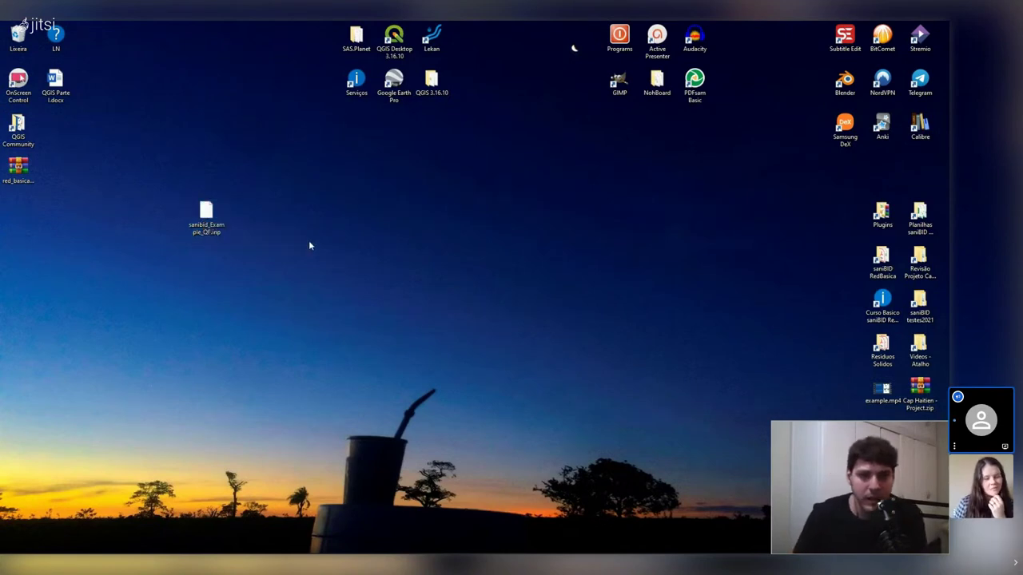
drag(297, 265, 213, 187)
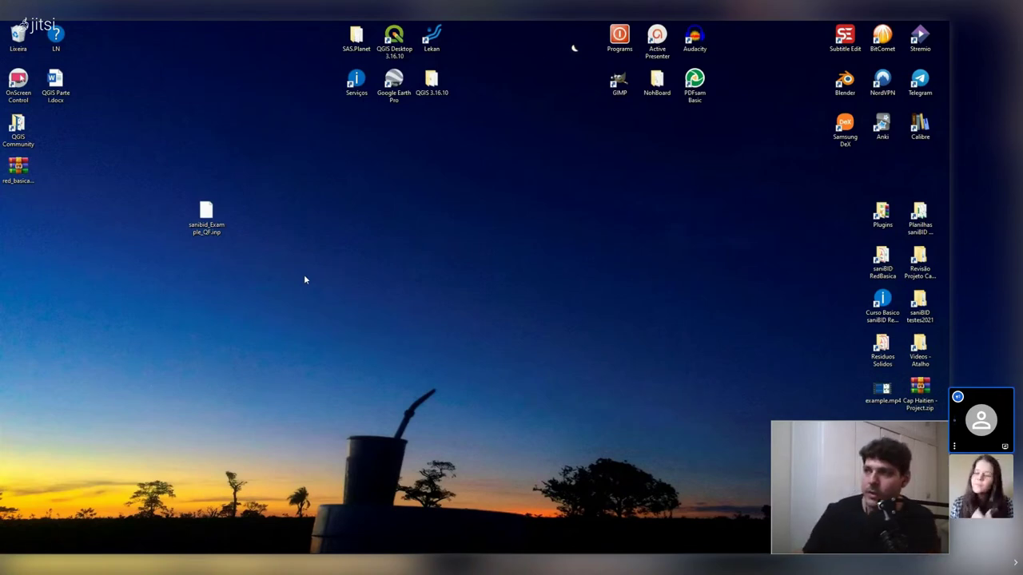
Show slide 6 'Thank you!' full screen without Presenter View, then end the slideshow and close PowerPoint
click(82, 547)
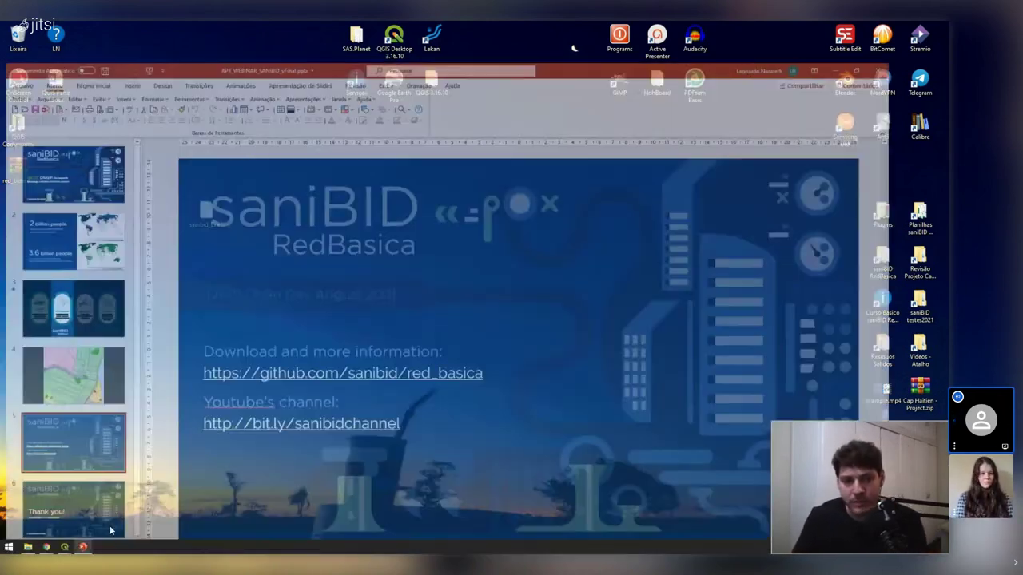
click(110, 529)
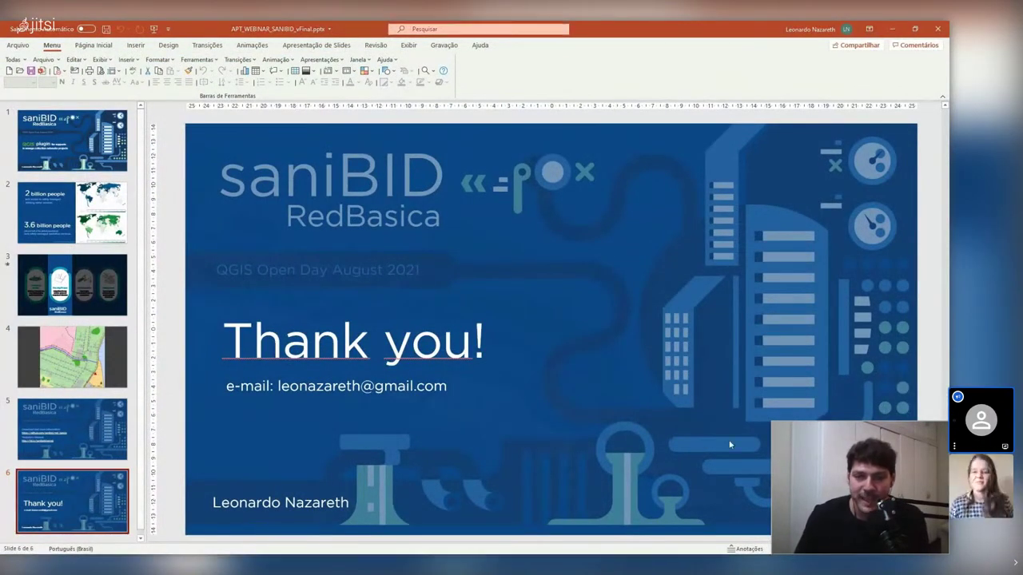
key(shift+F5)
click(247, 41)
click(248, 52)
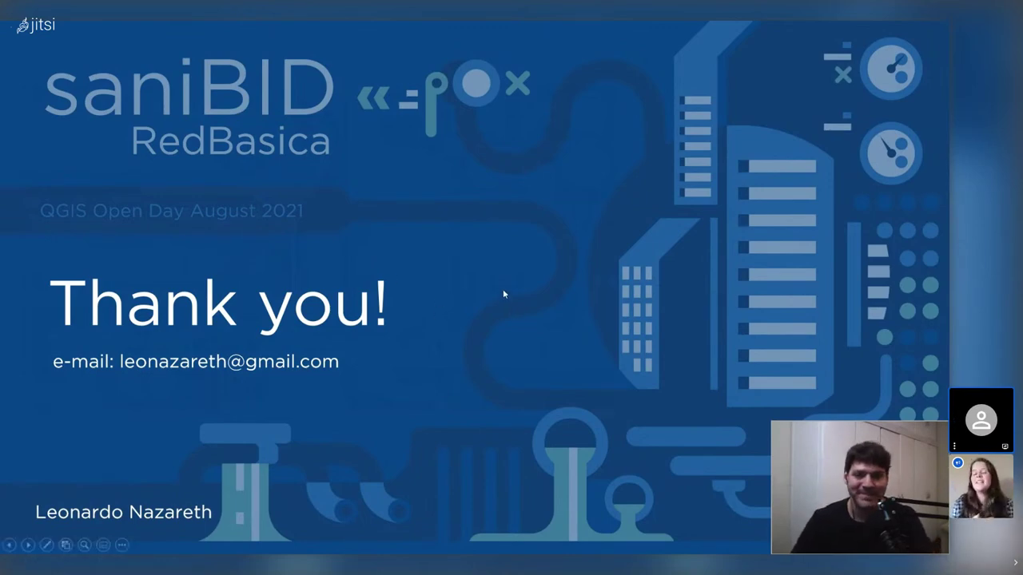
key(Escape)
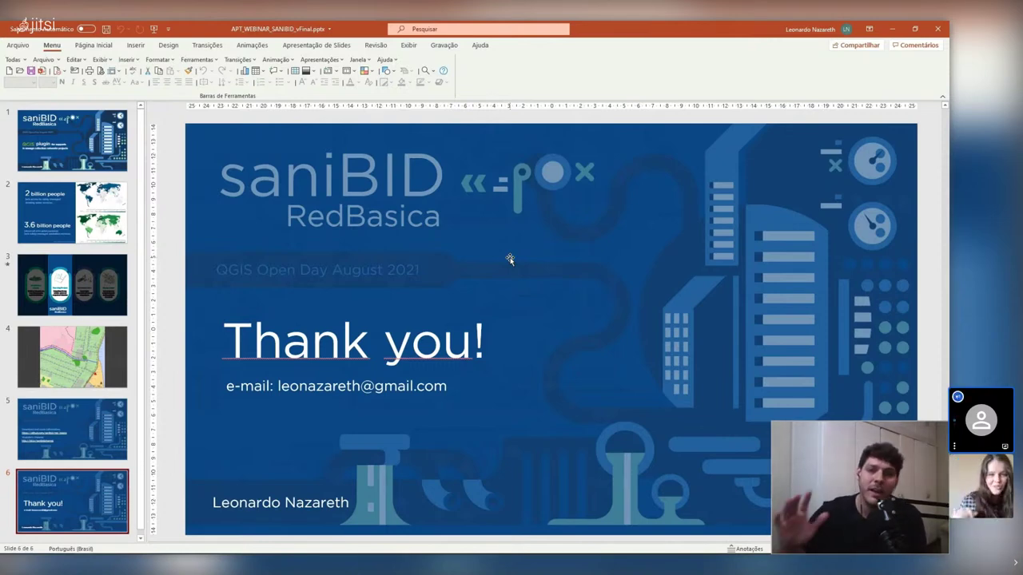
click(941, 27)
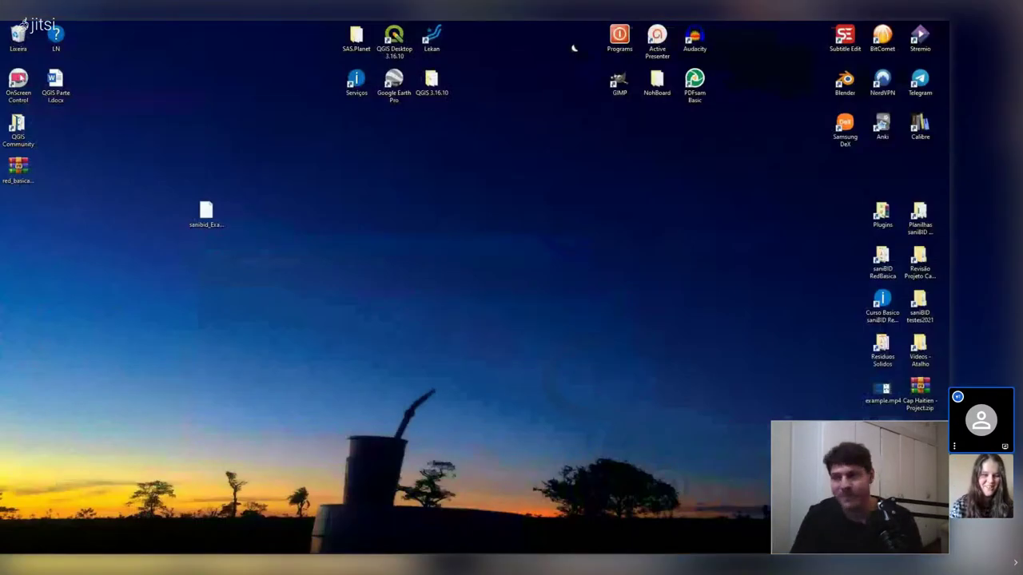